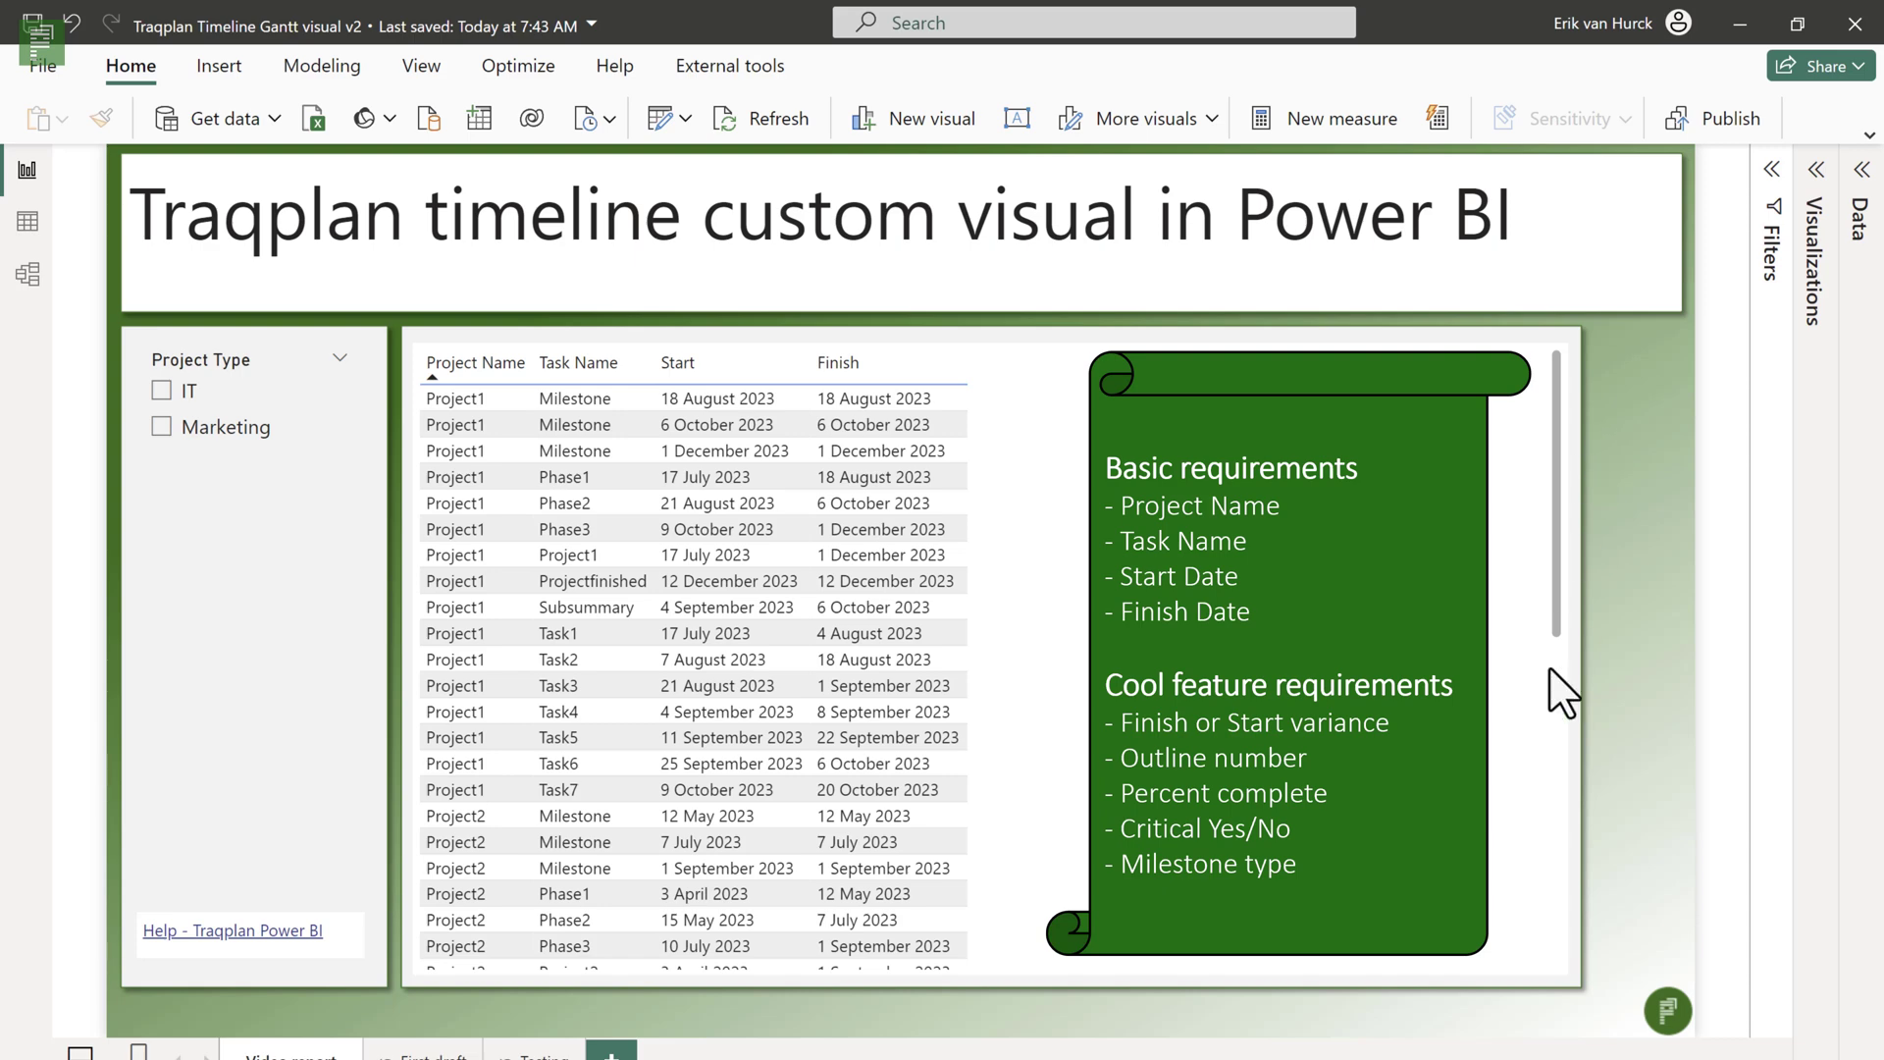
- Switch from Power BI Desktop to the Project Example data workbook in Excel
mouse_move(1161, 1058)
left_click(1158, 991)
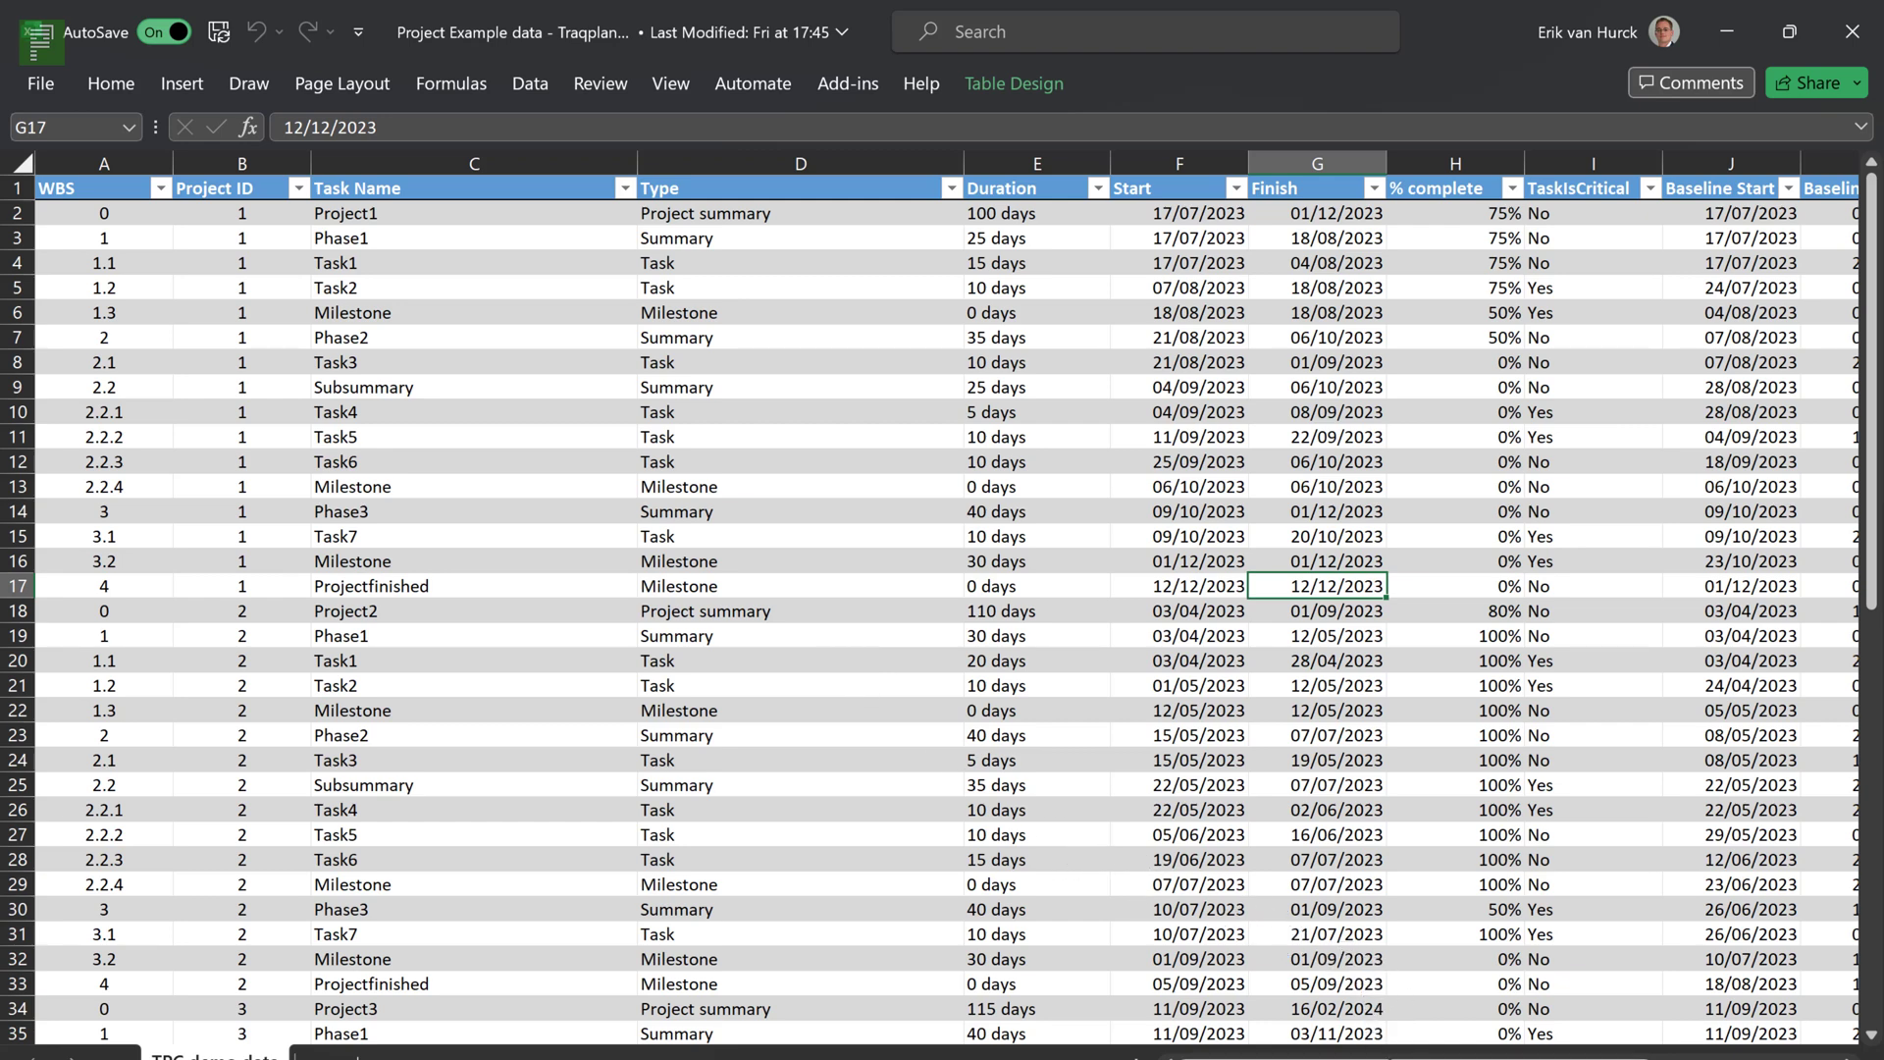
- Review the Excel task table columns, then return to the Power BI report
left_click_drag(1325, 1055, 1590, 1055)
mouse_move(1276, 1058)
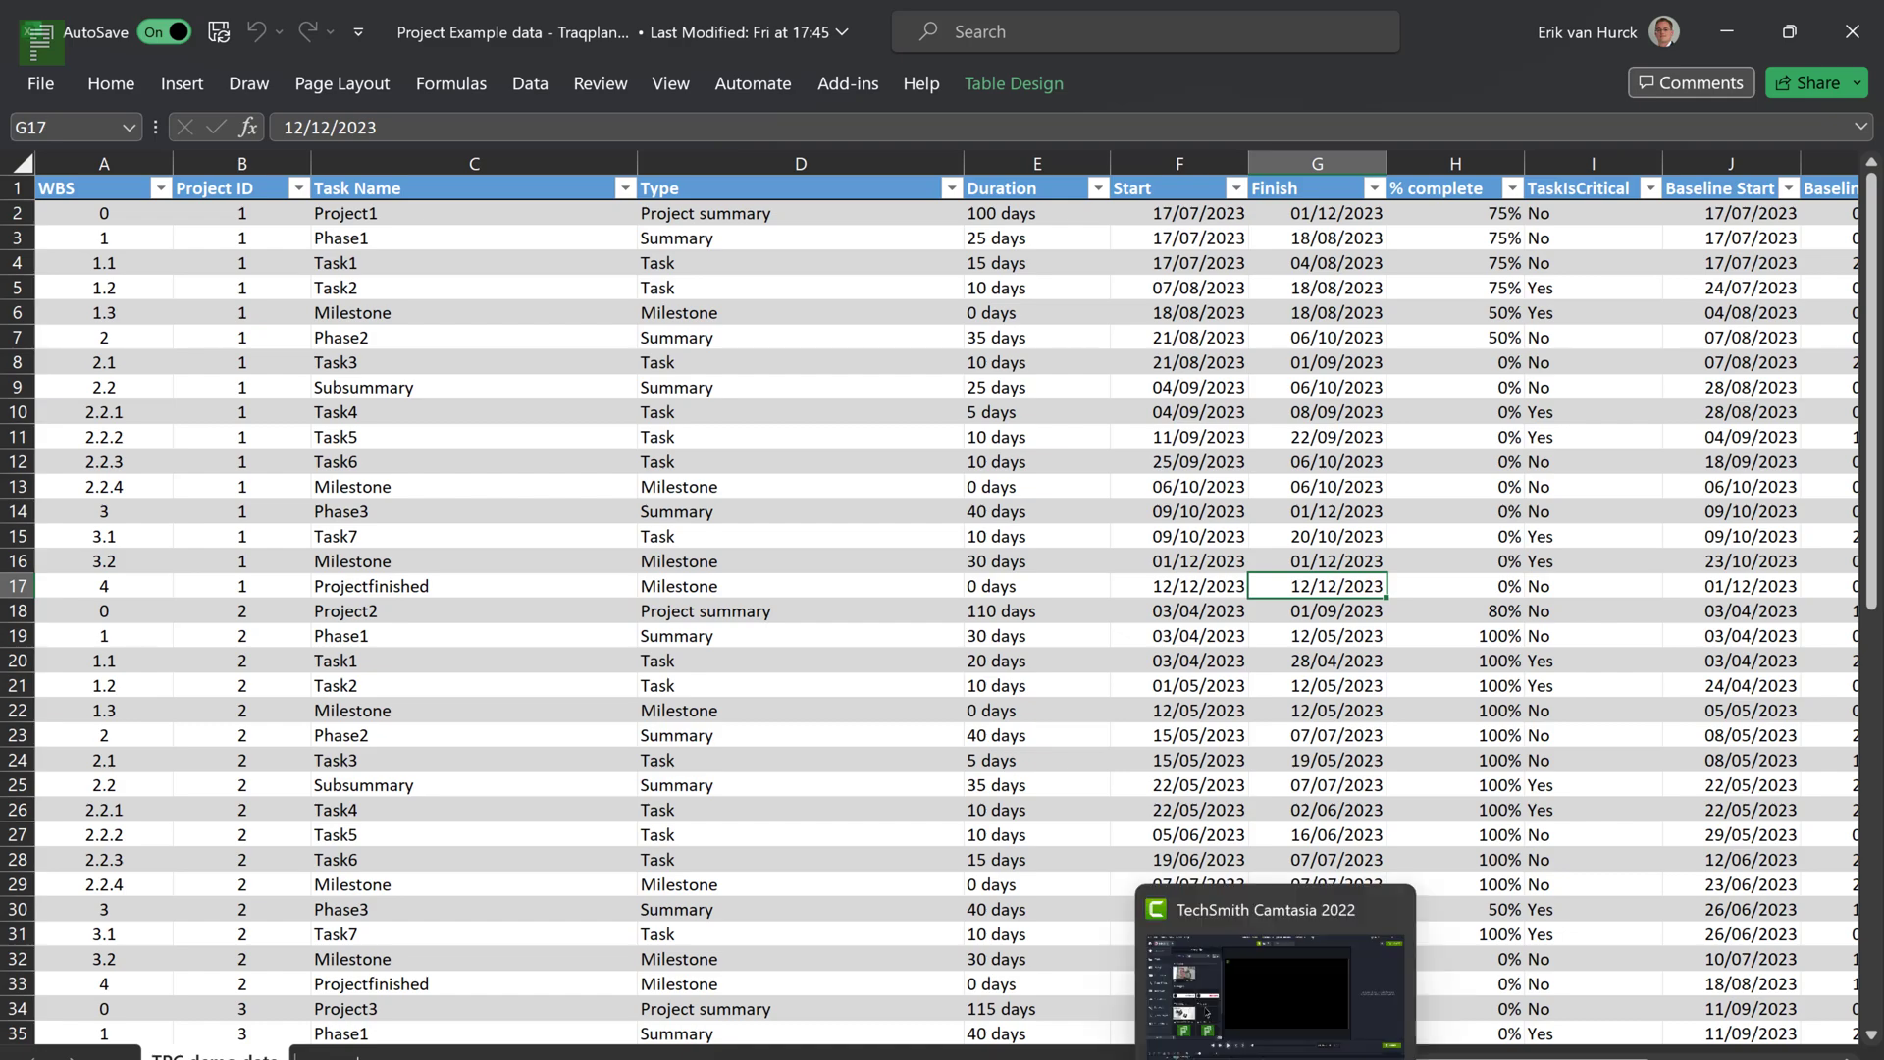
left_click(1227, 972)
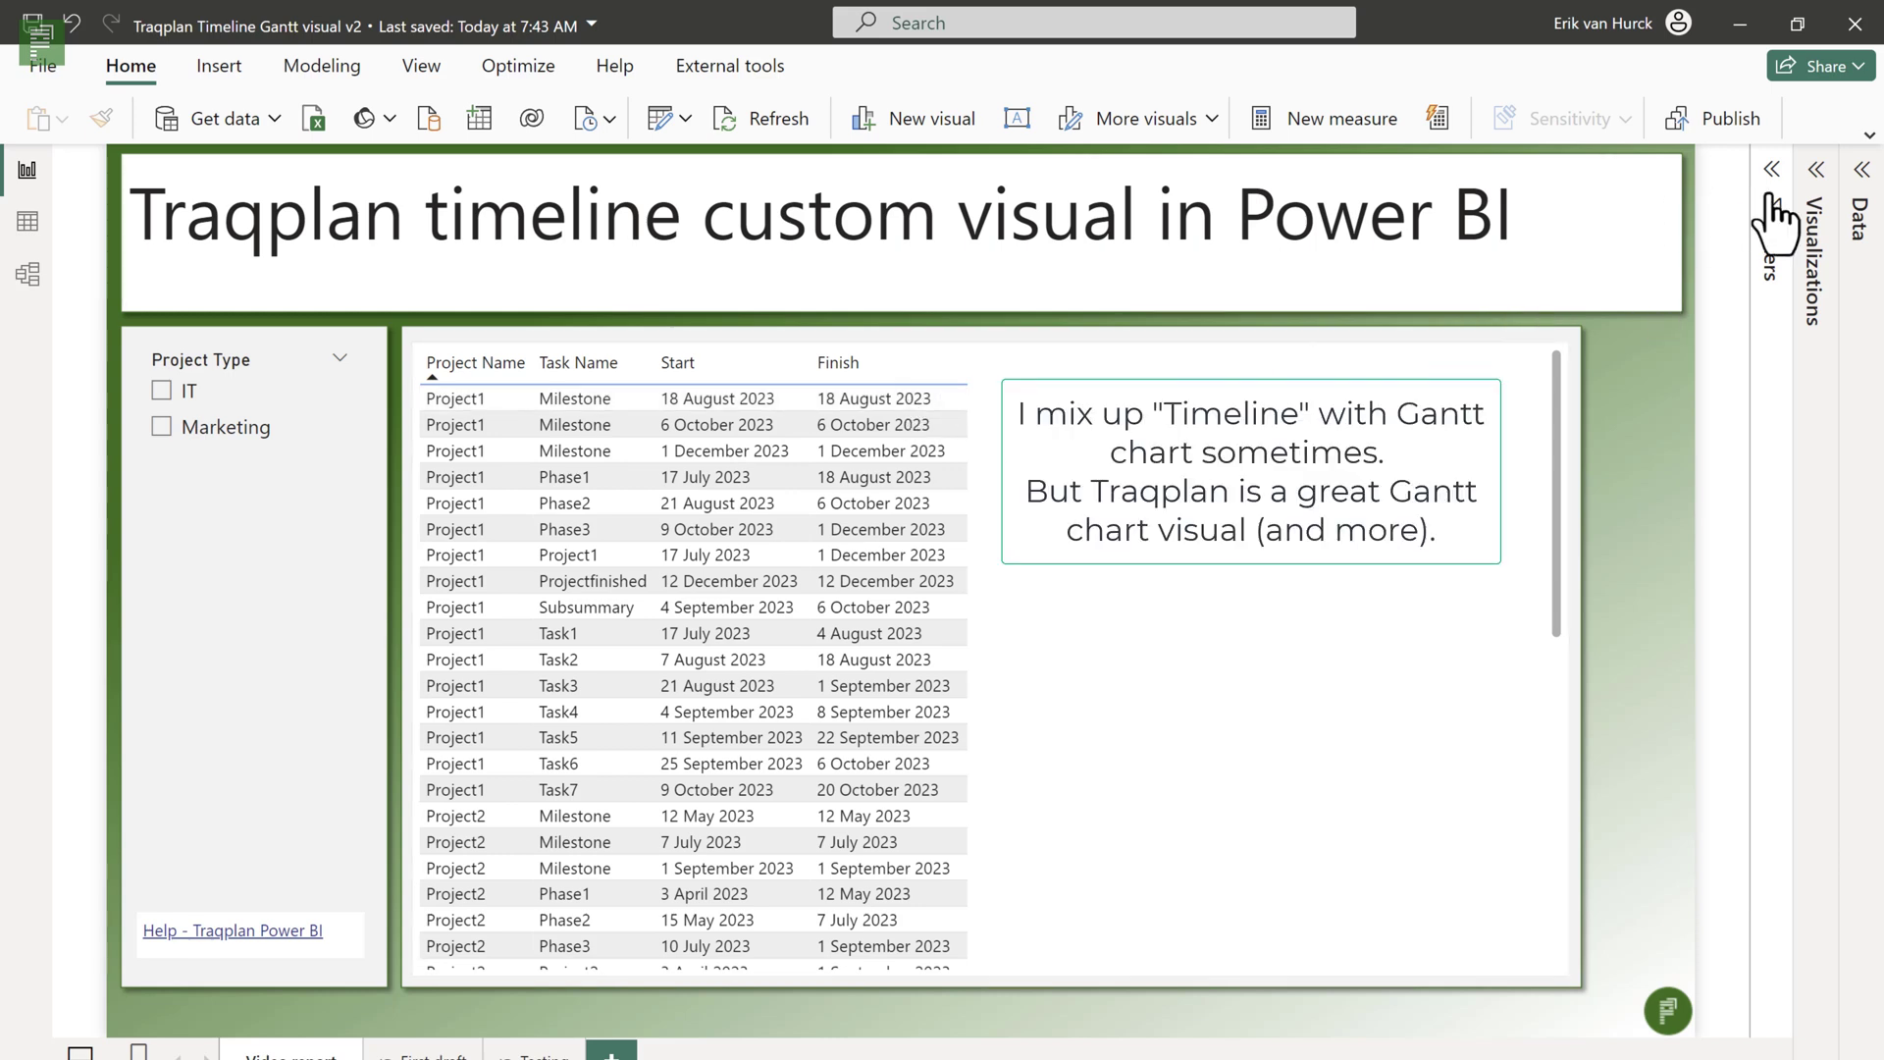
- Expand the Data and Visualizations panes and select the task table visual
left_click(1861, 182)
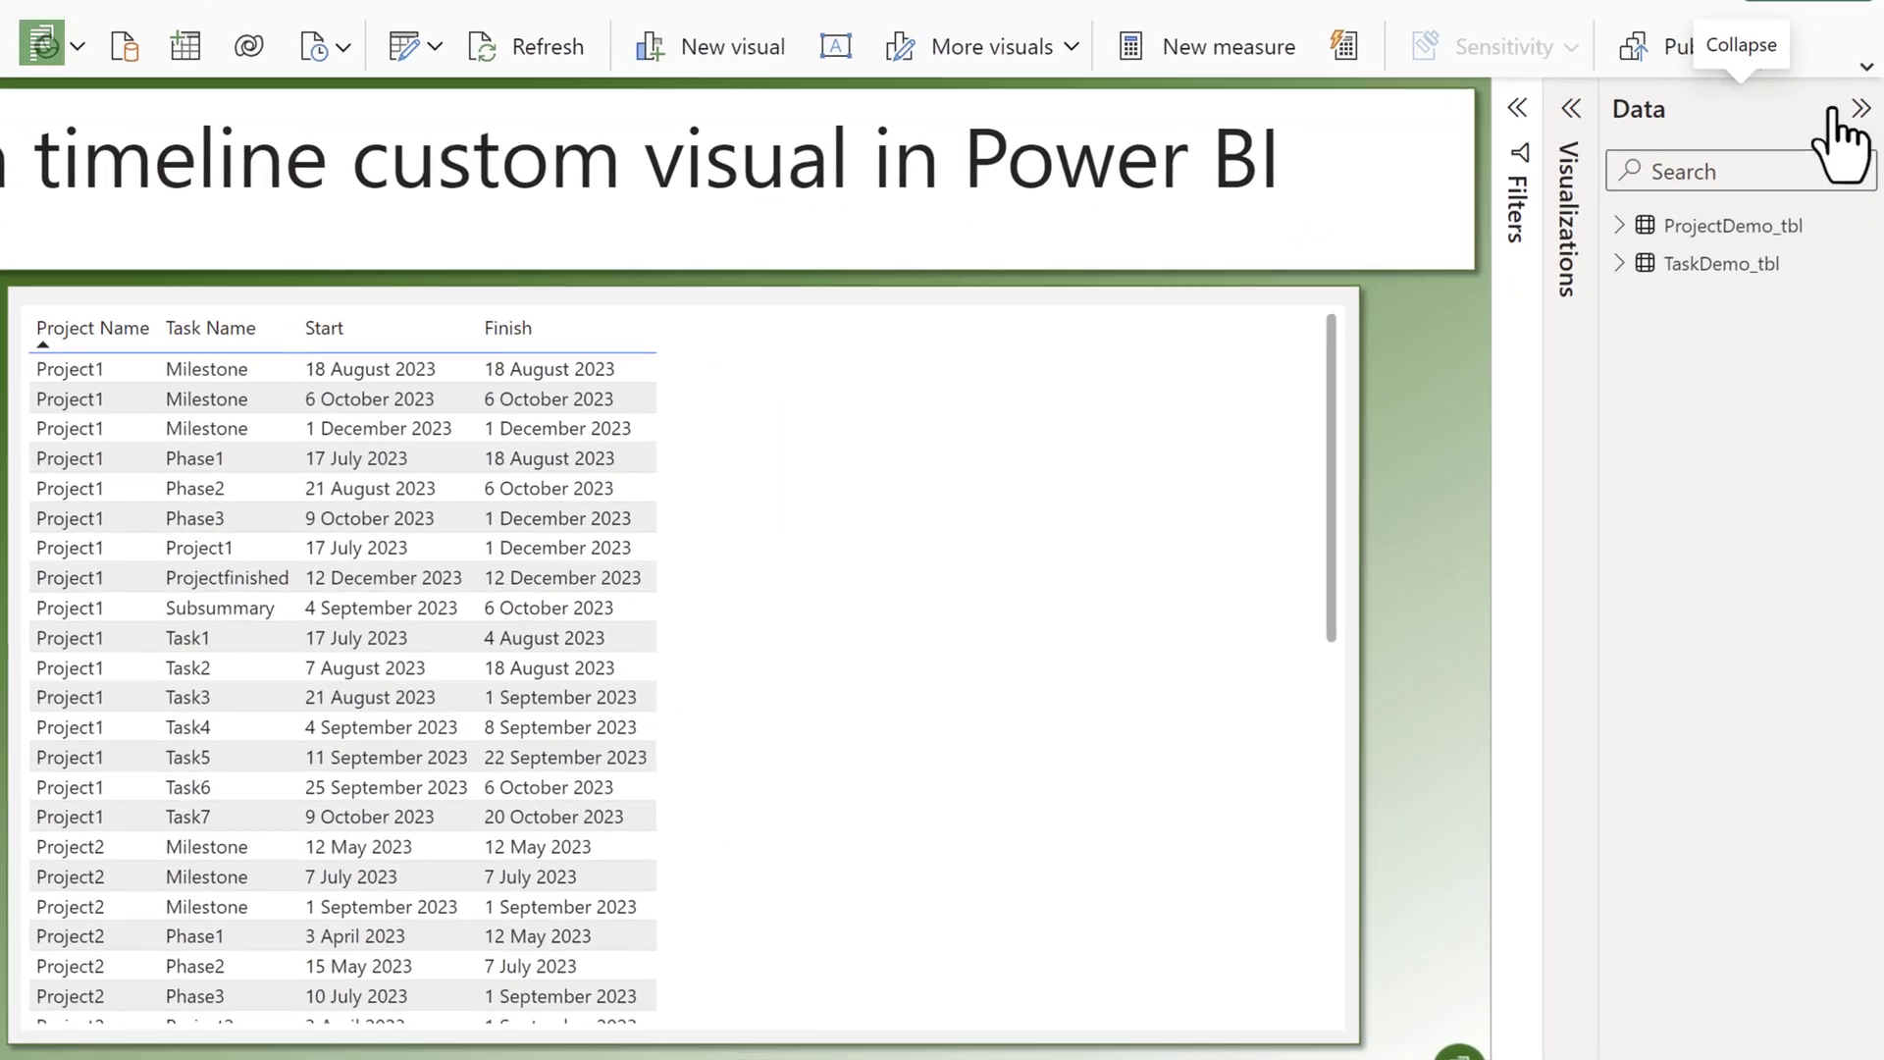
left_click(1566, 329)
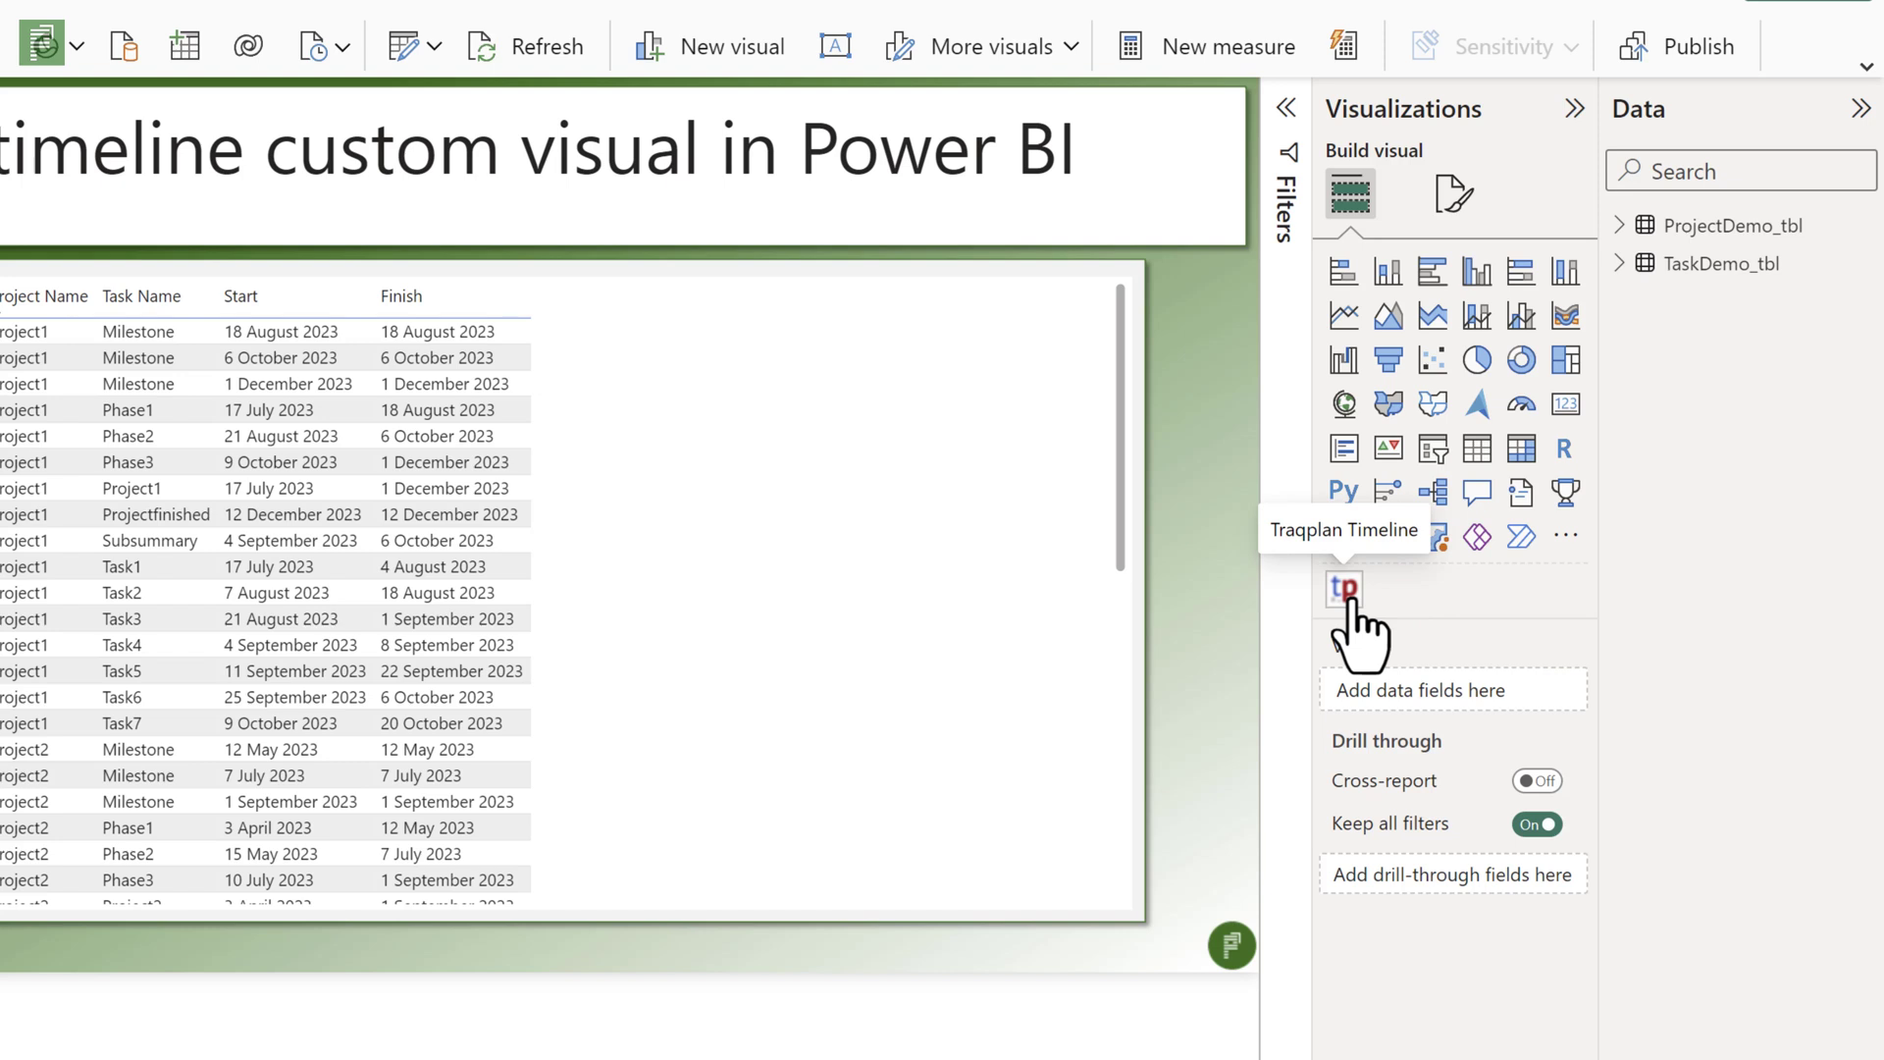
left_click(1118, 550)
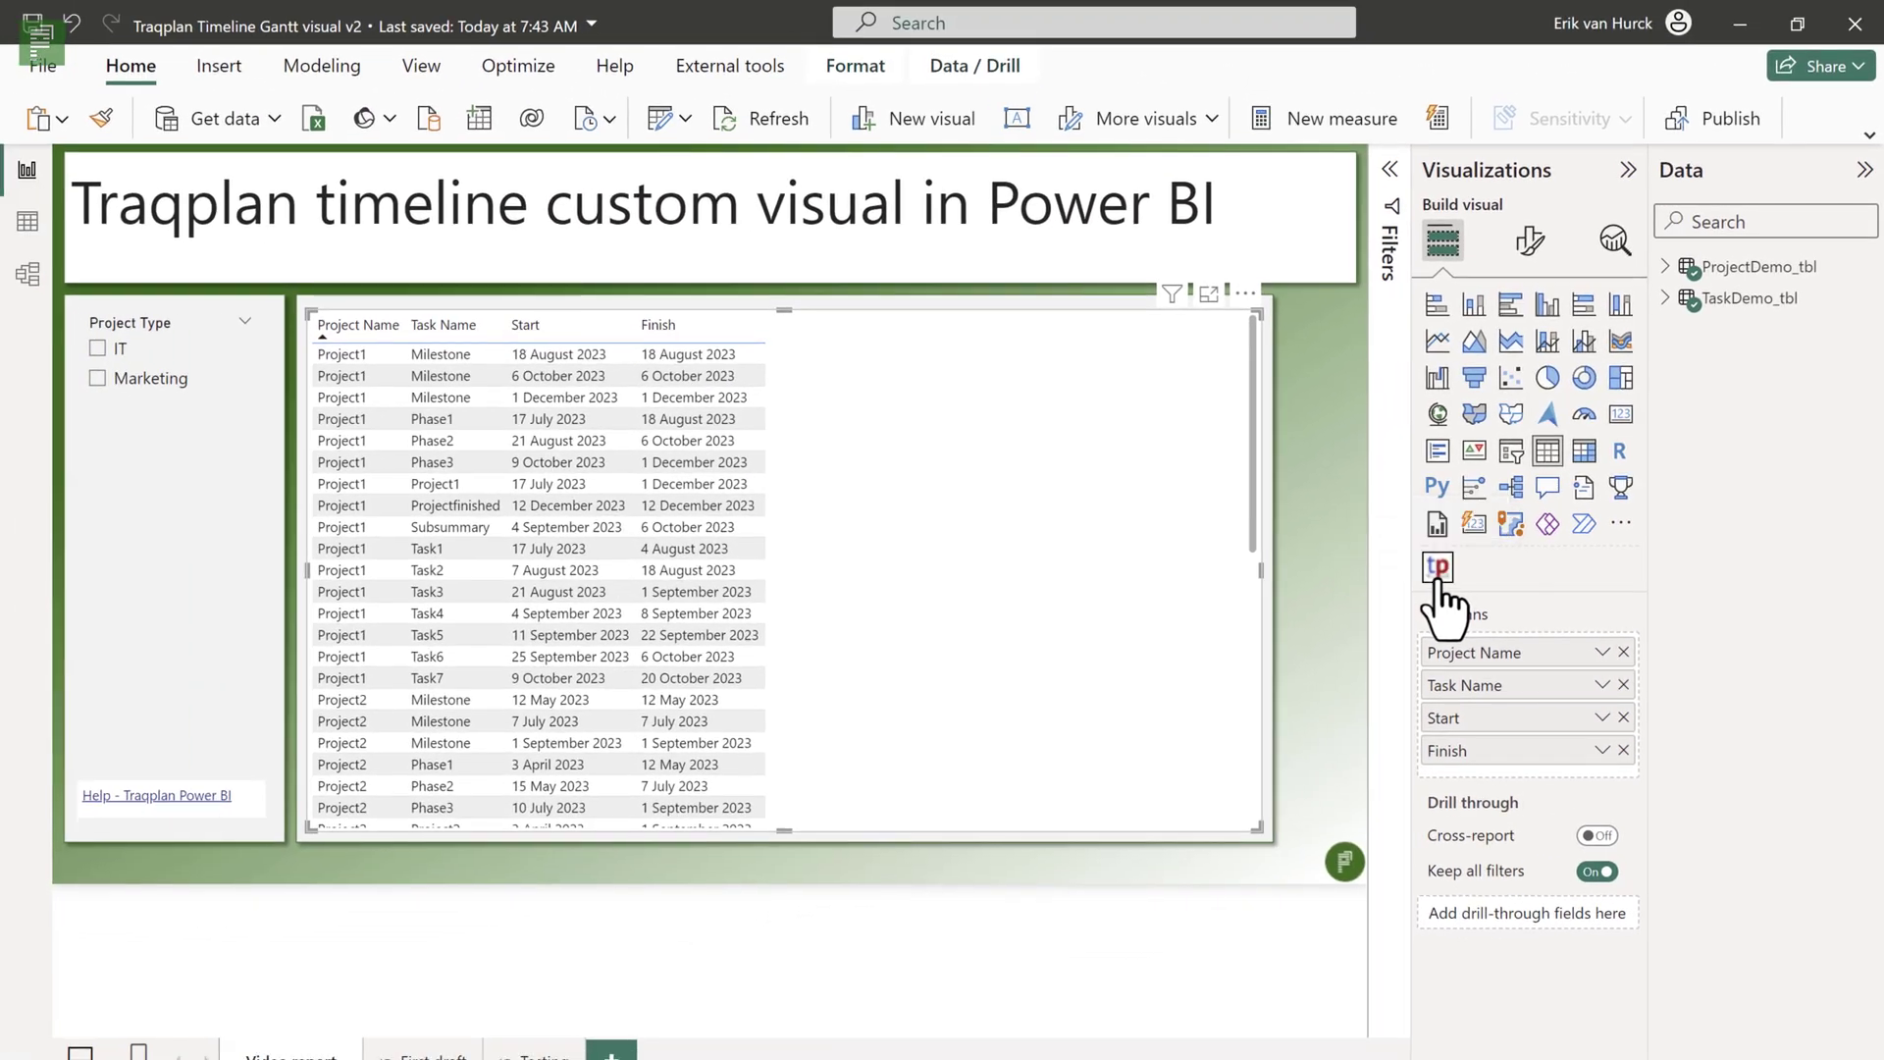
- Convert the table to a Traqplan Timeline with Task Name, Start and Finish in their wells
left_click(1438, 569)
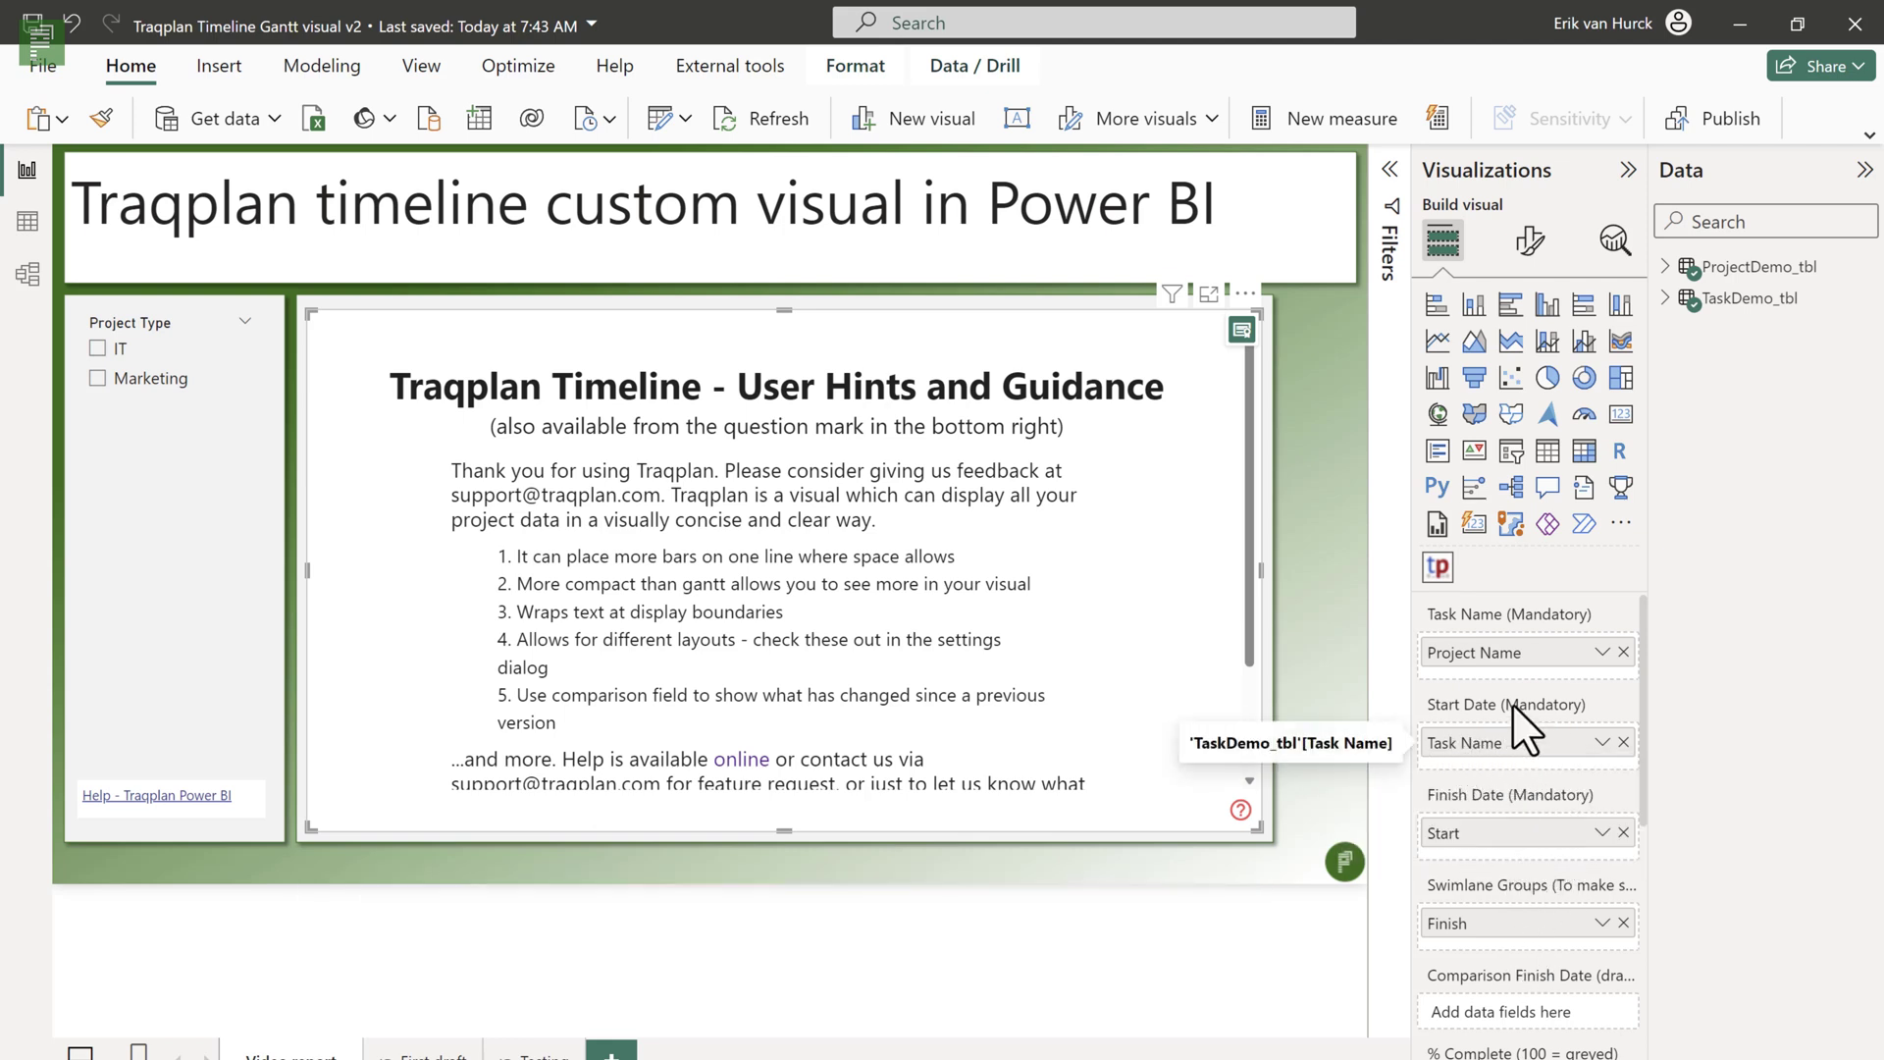
left_click_drag(1506, 738, 1527, 684)
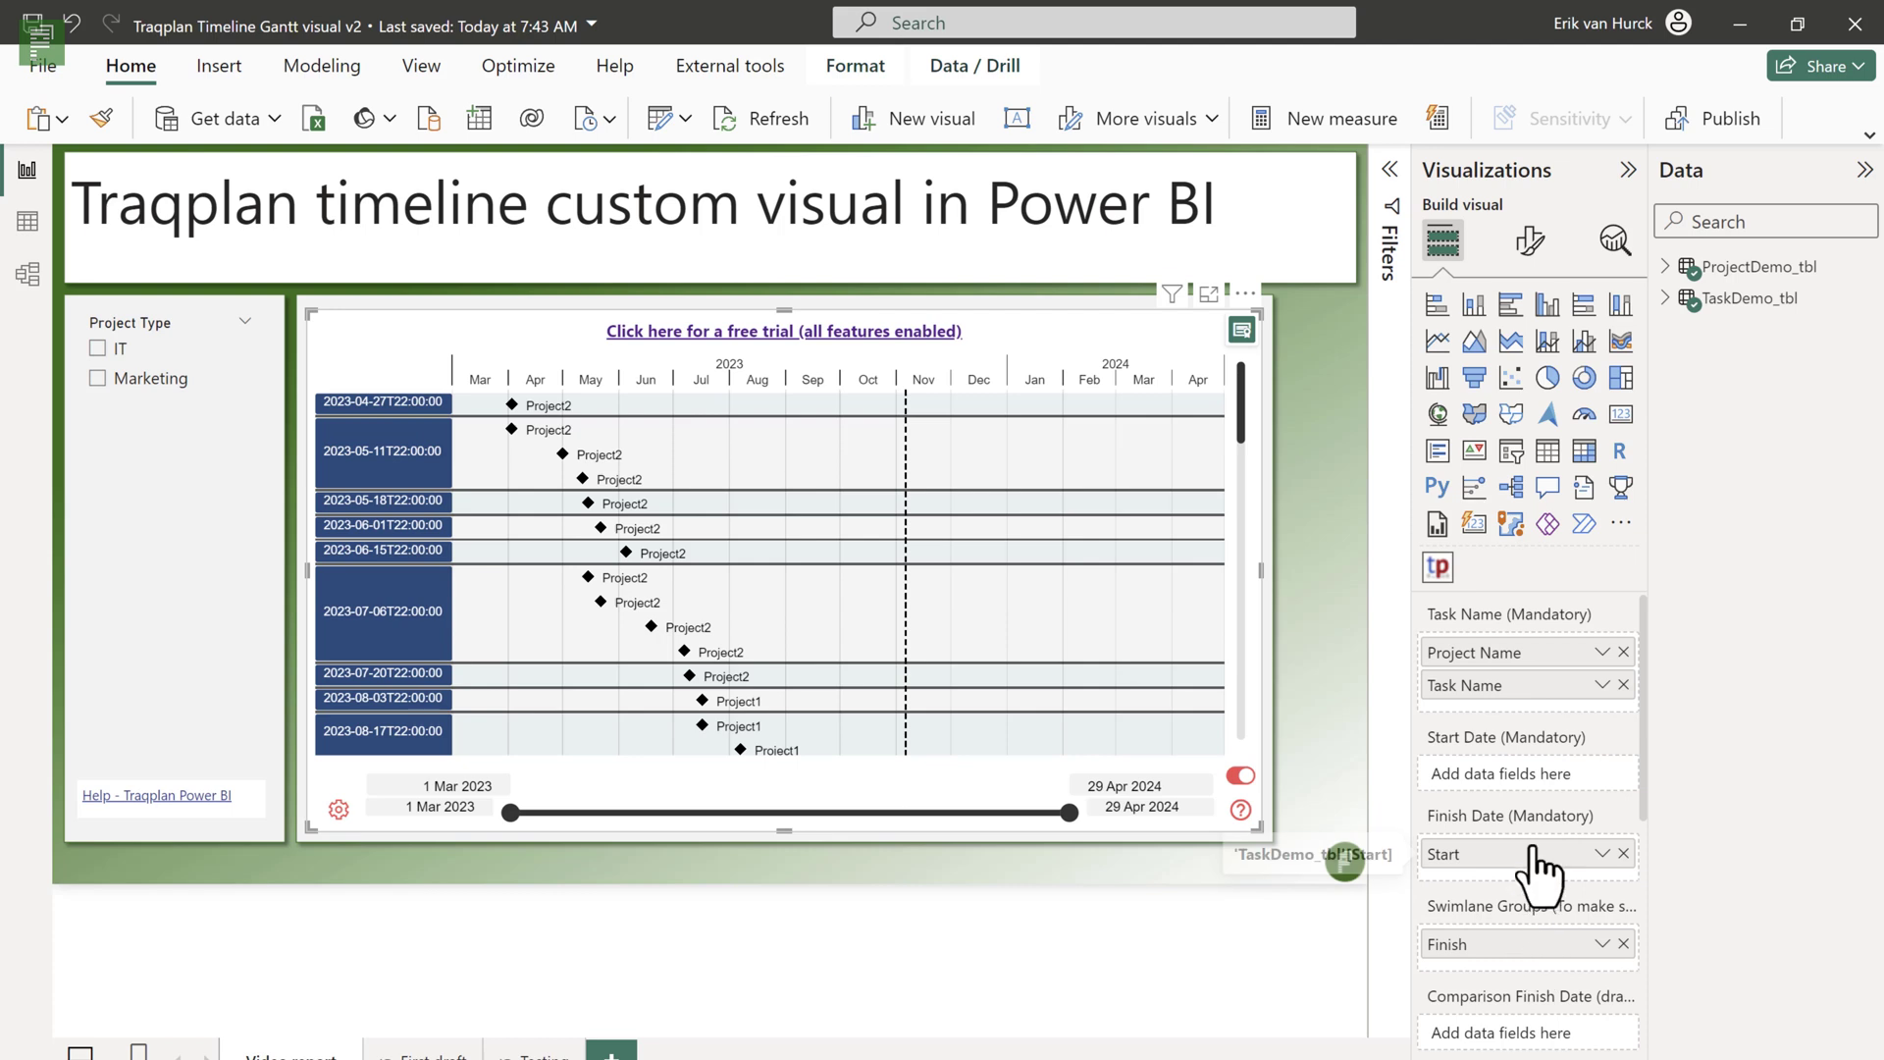
left_click_drag(1536, 852, 1540, 785)
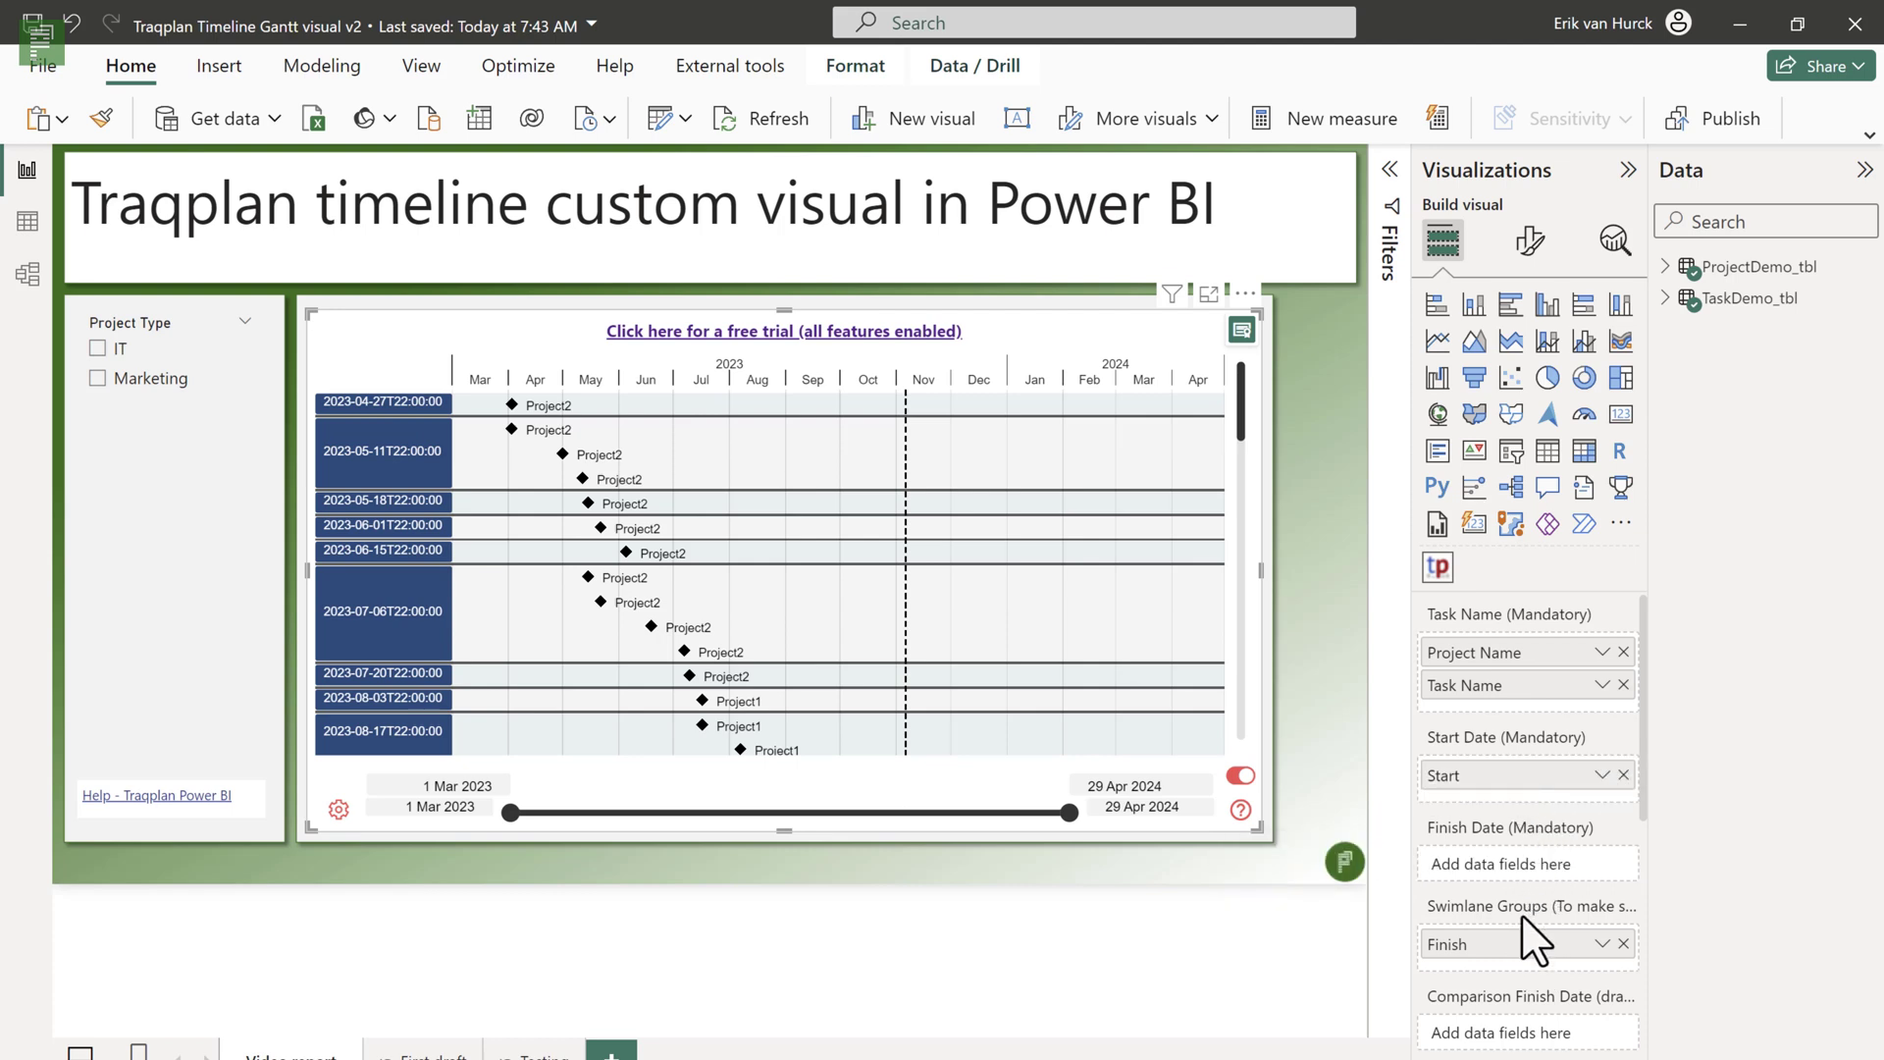
left_click_drag(1521, 962, 1527, 888)
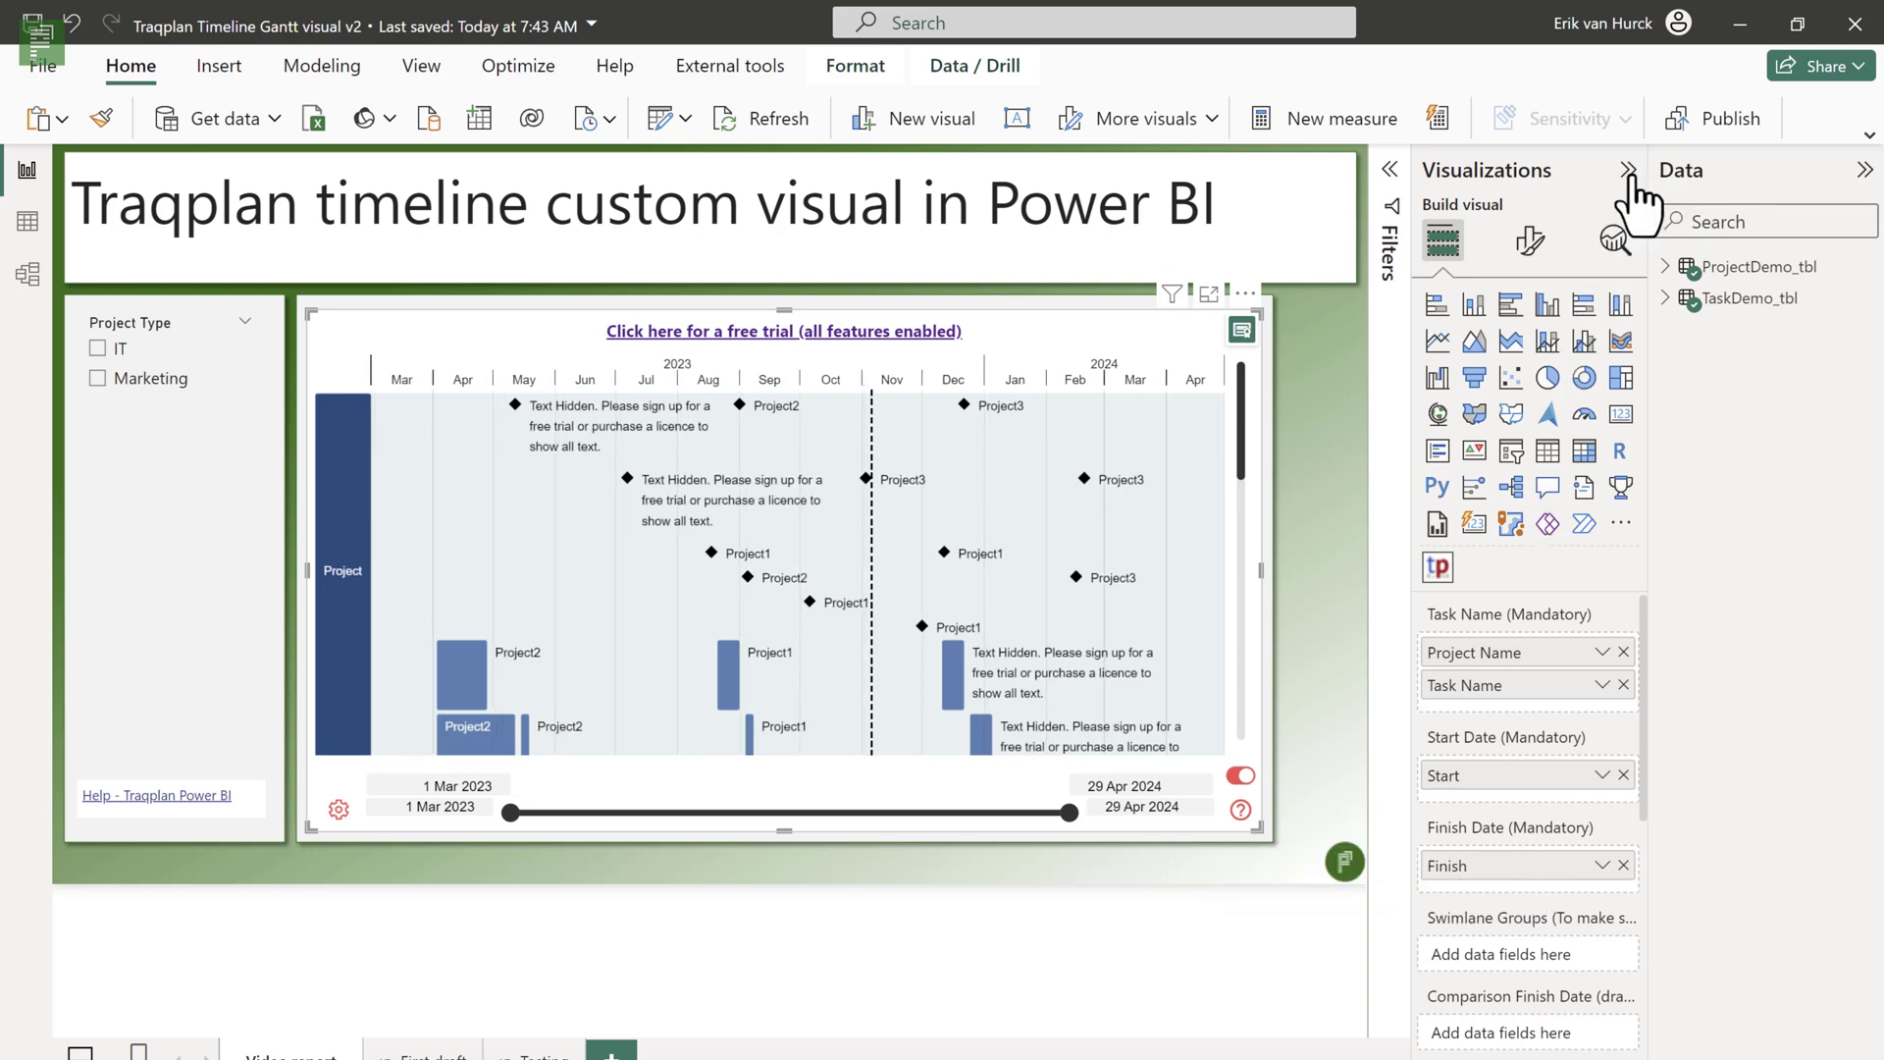
- Collapse the Visualizations and Data panes and scroll through the Project1–3 timeline rows
left_click(1628, 171)
left_click(1864, 171)
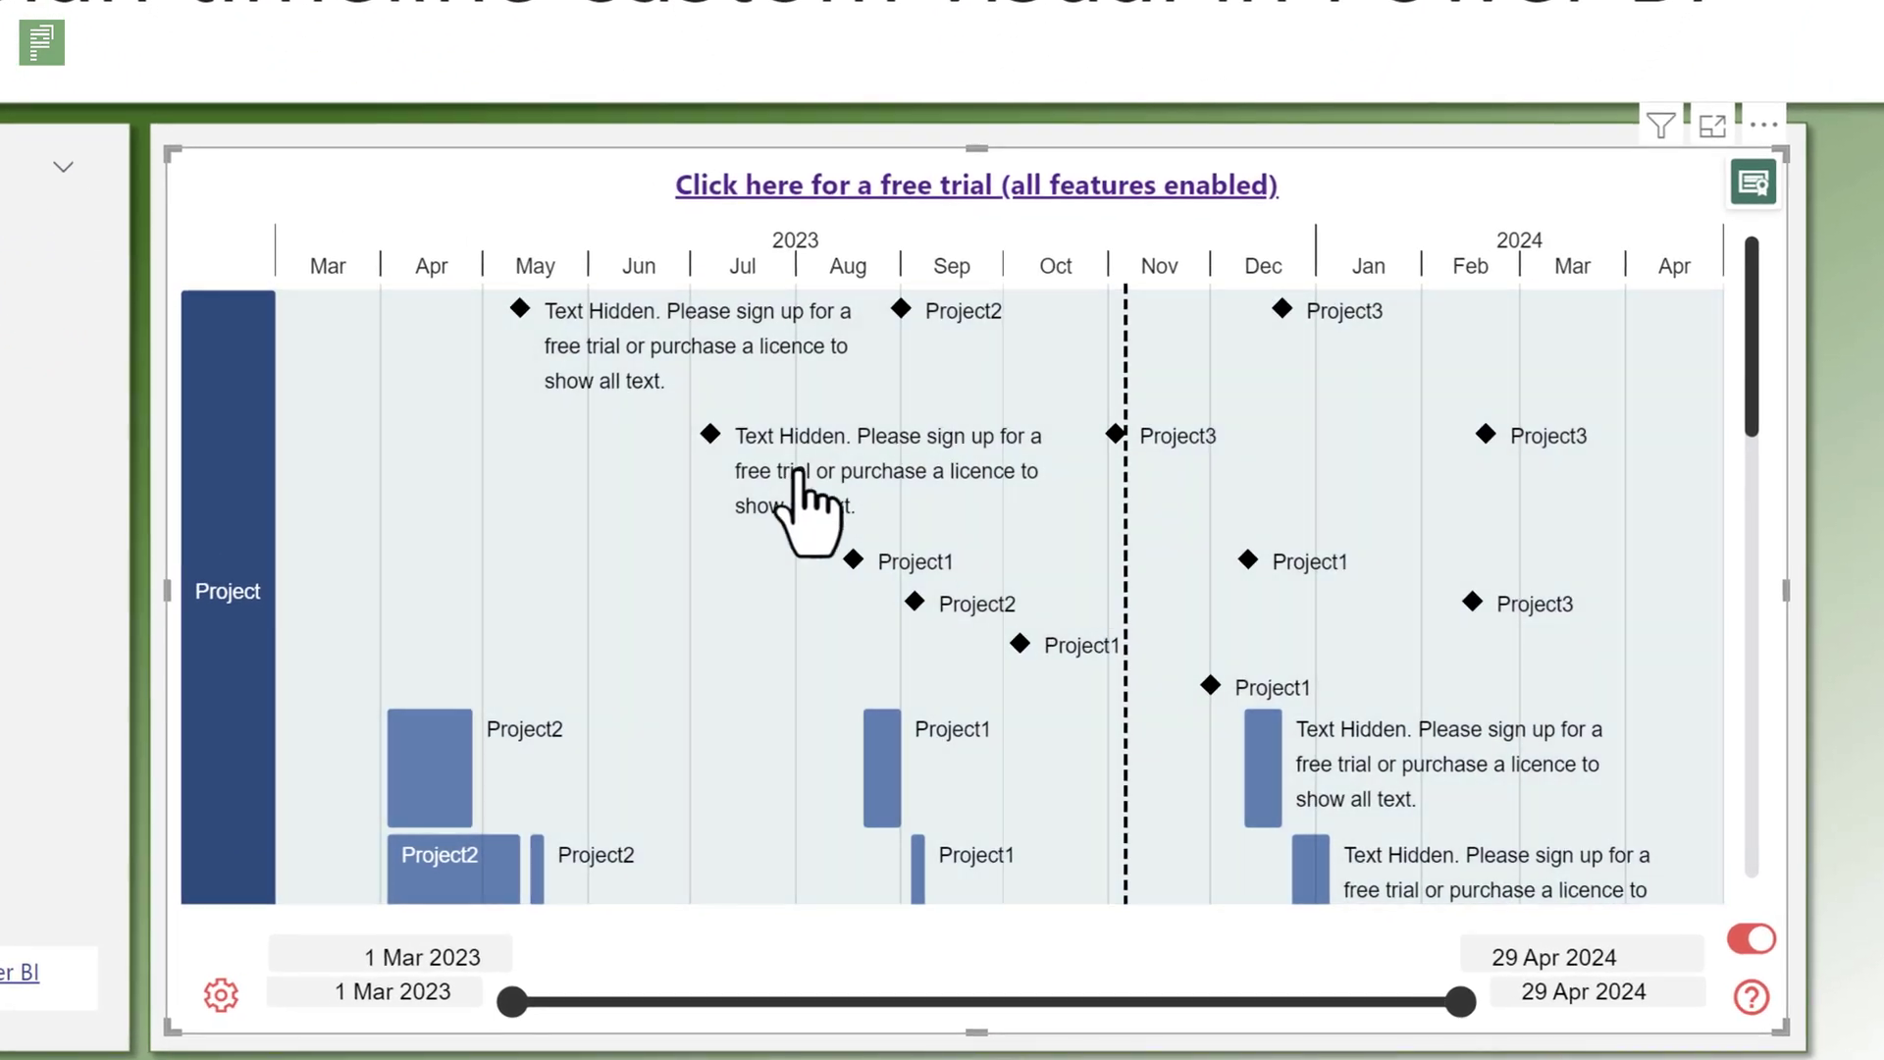
scroll(785, 530, "down", 1)
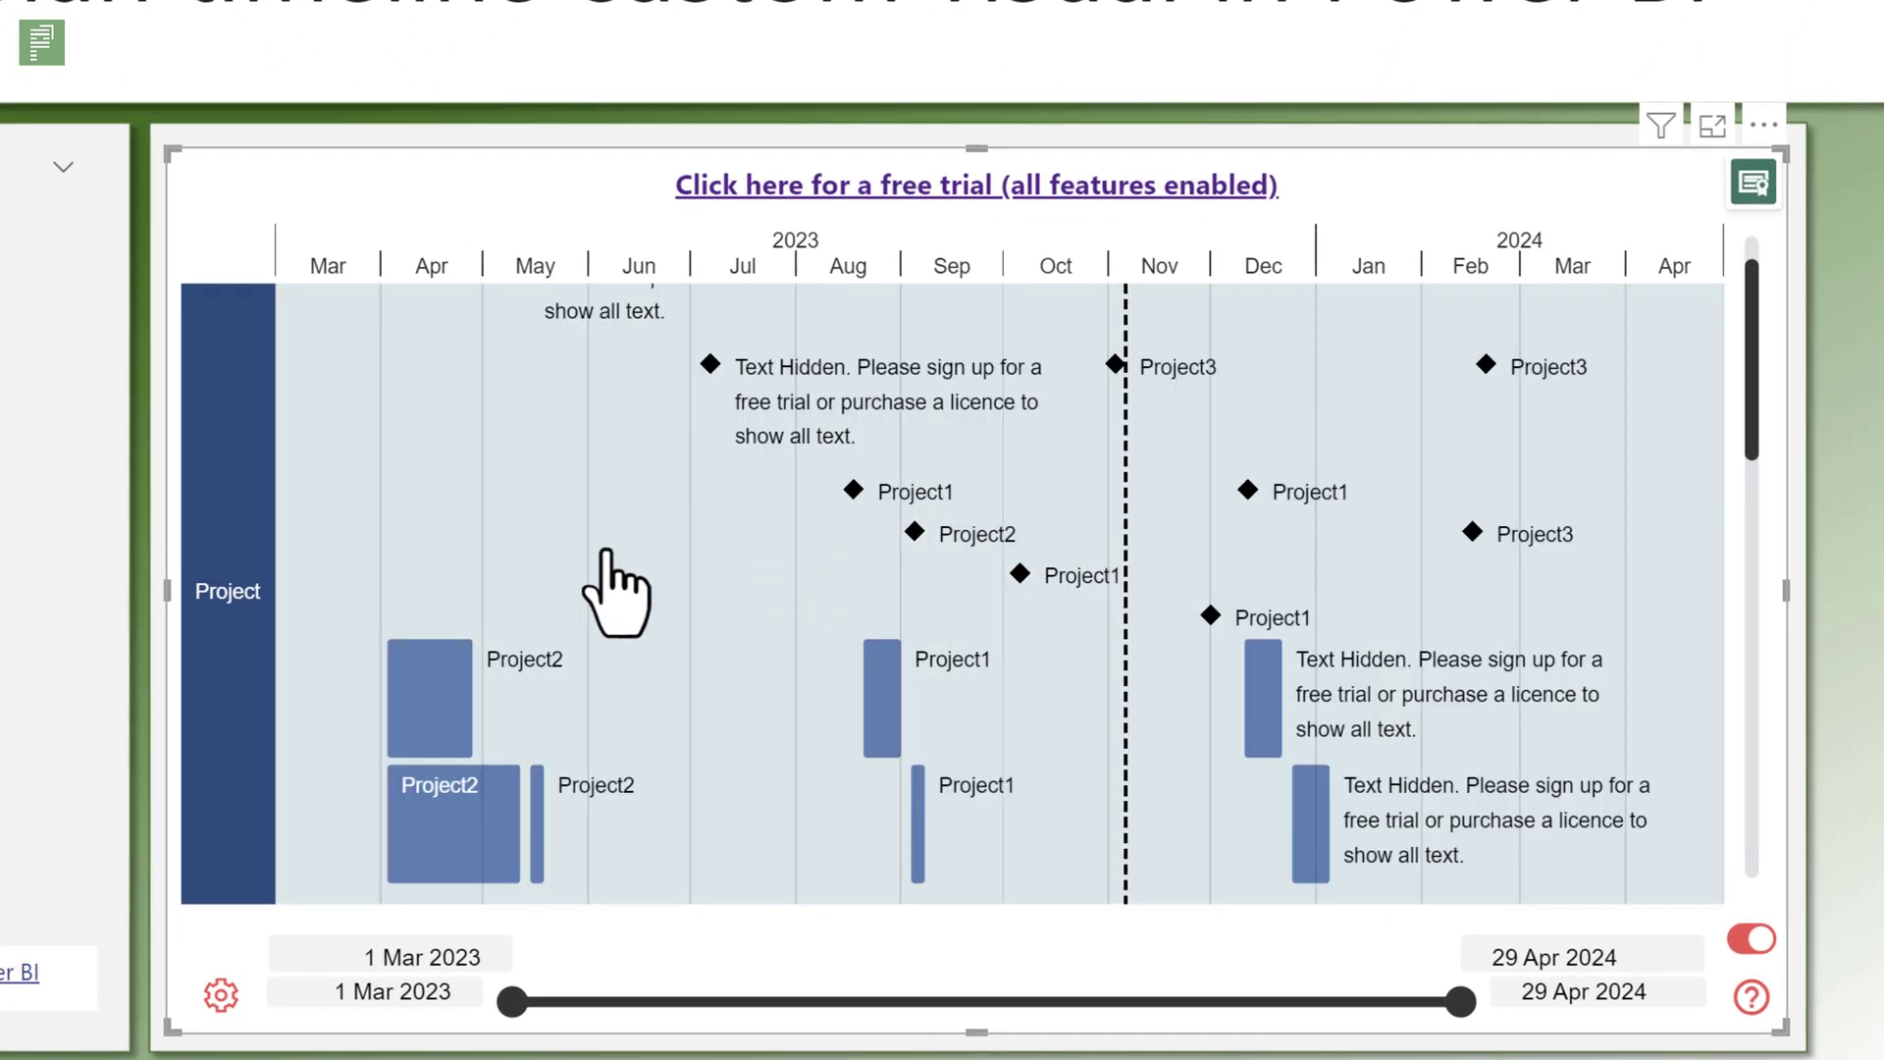
scroll(496, 580, "down", 1)
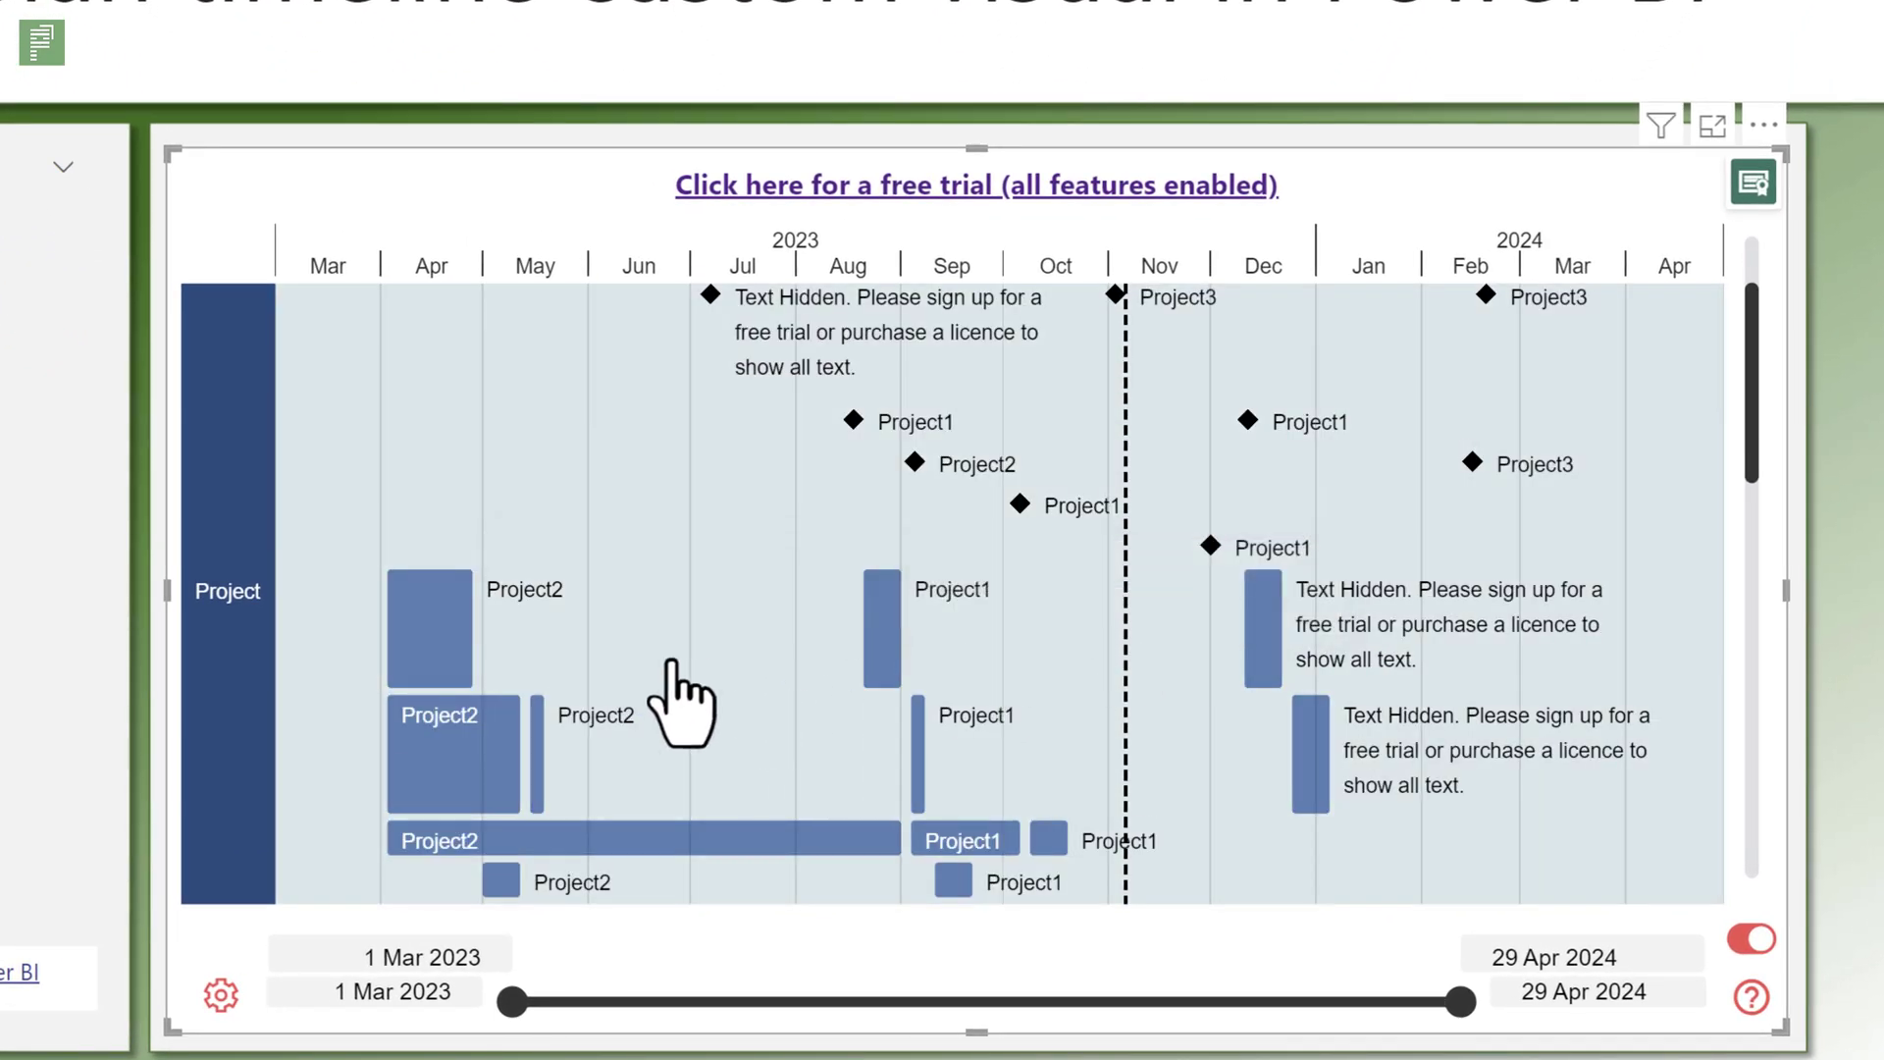
scroll(579, 775, "down", 1)
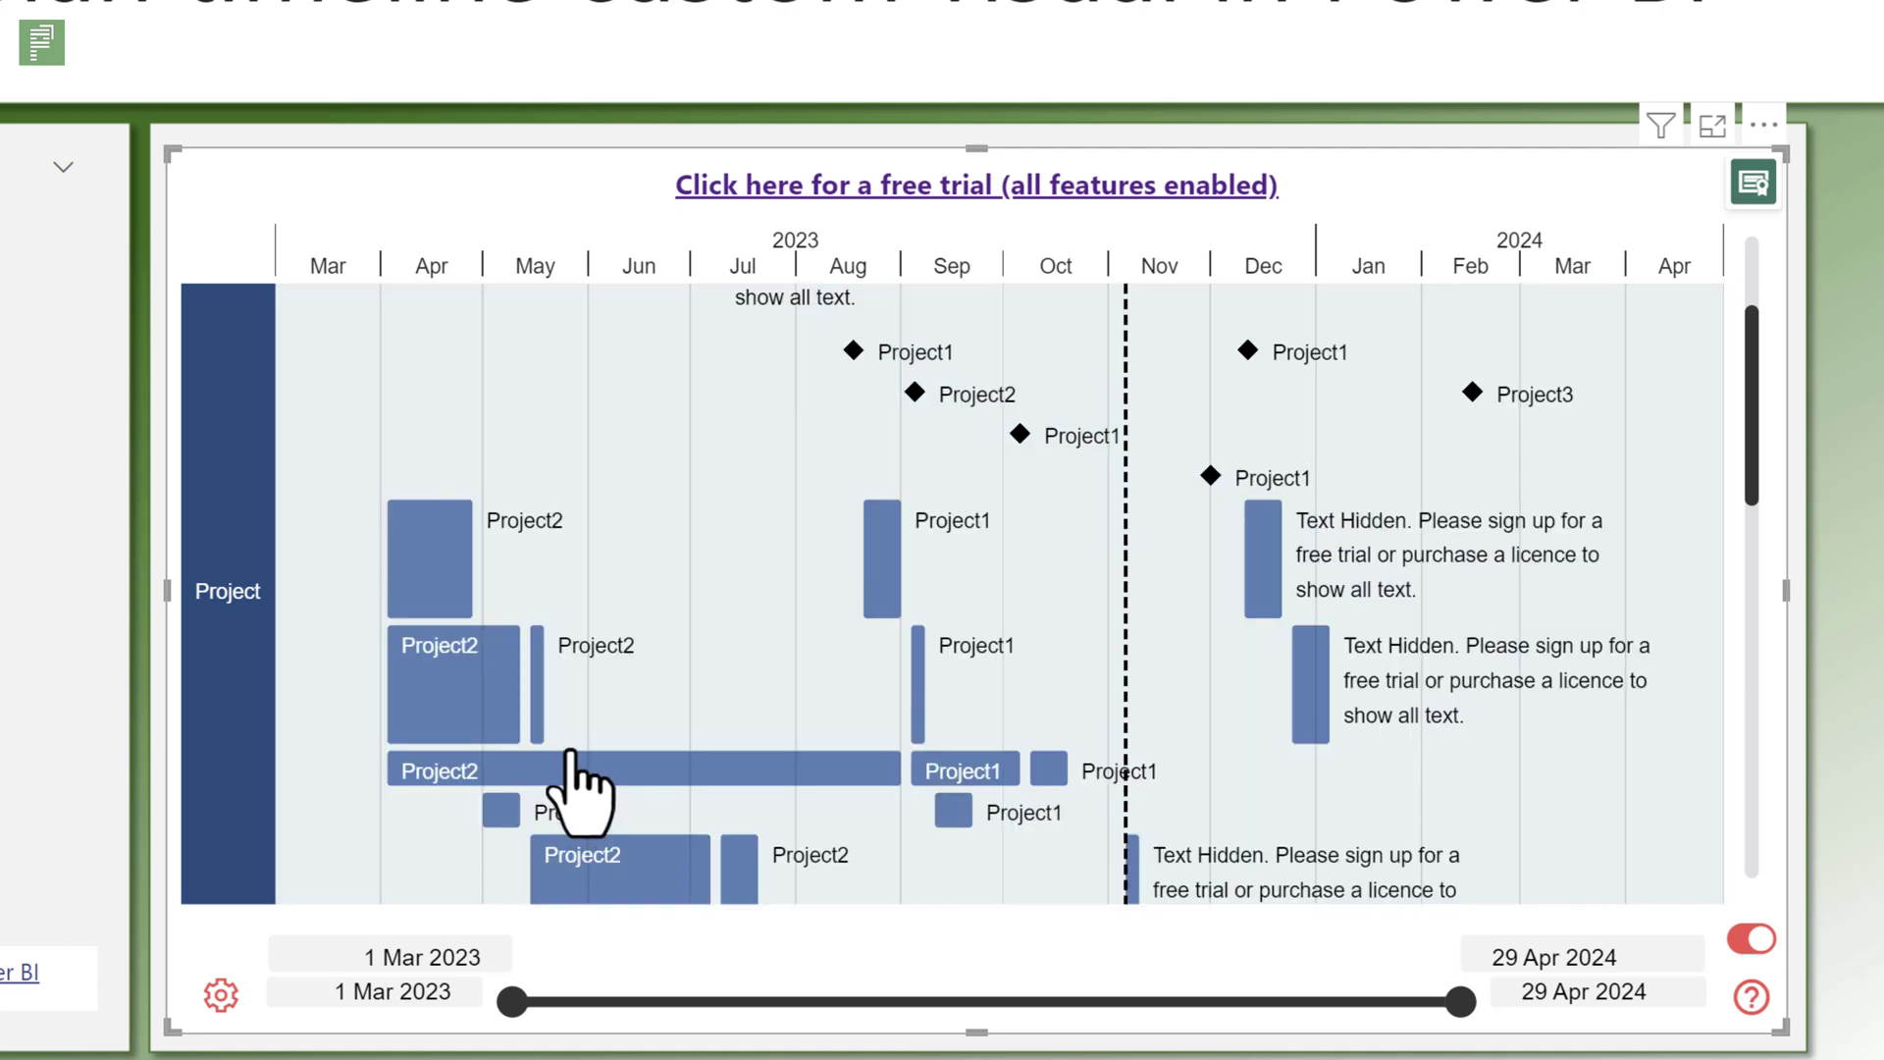
scroll(511, 687, "down", 1)
scroll(446, 780, "down", 1)
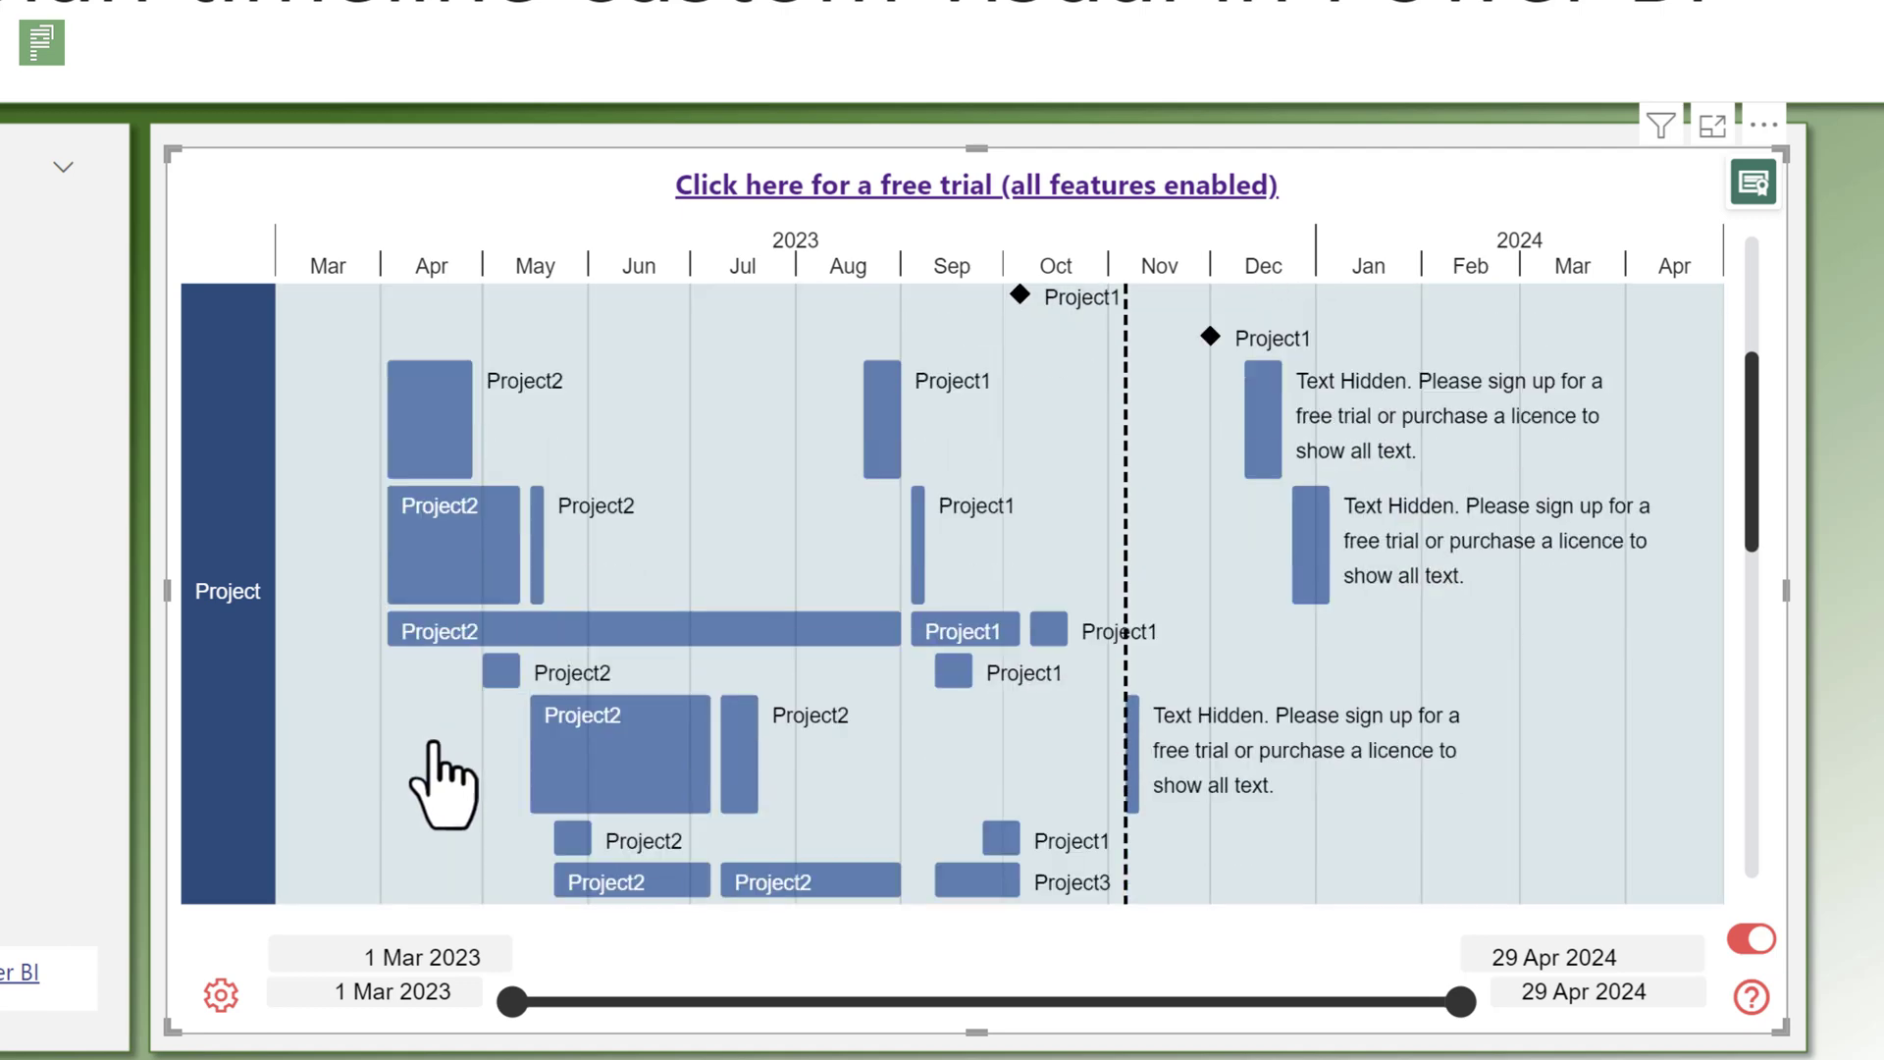
scroll(444, 784, "down", 3)
scroll(439, 785, "down", 2)
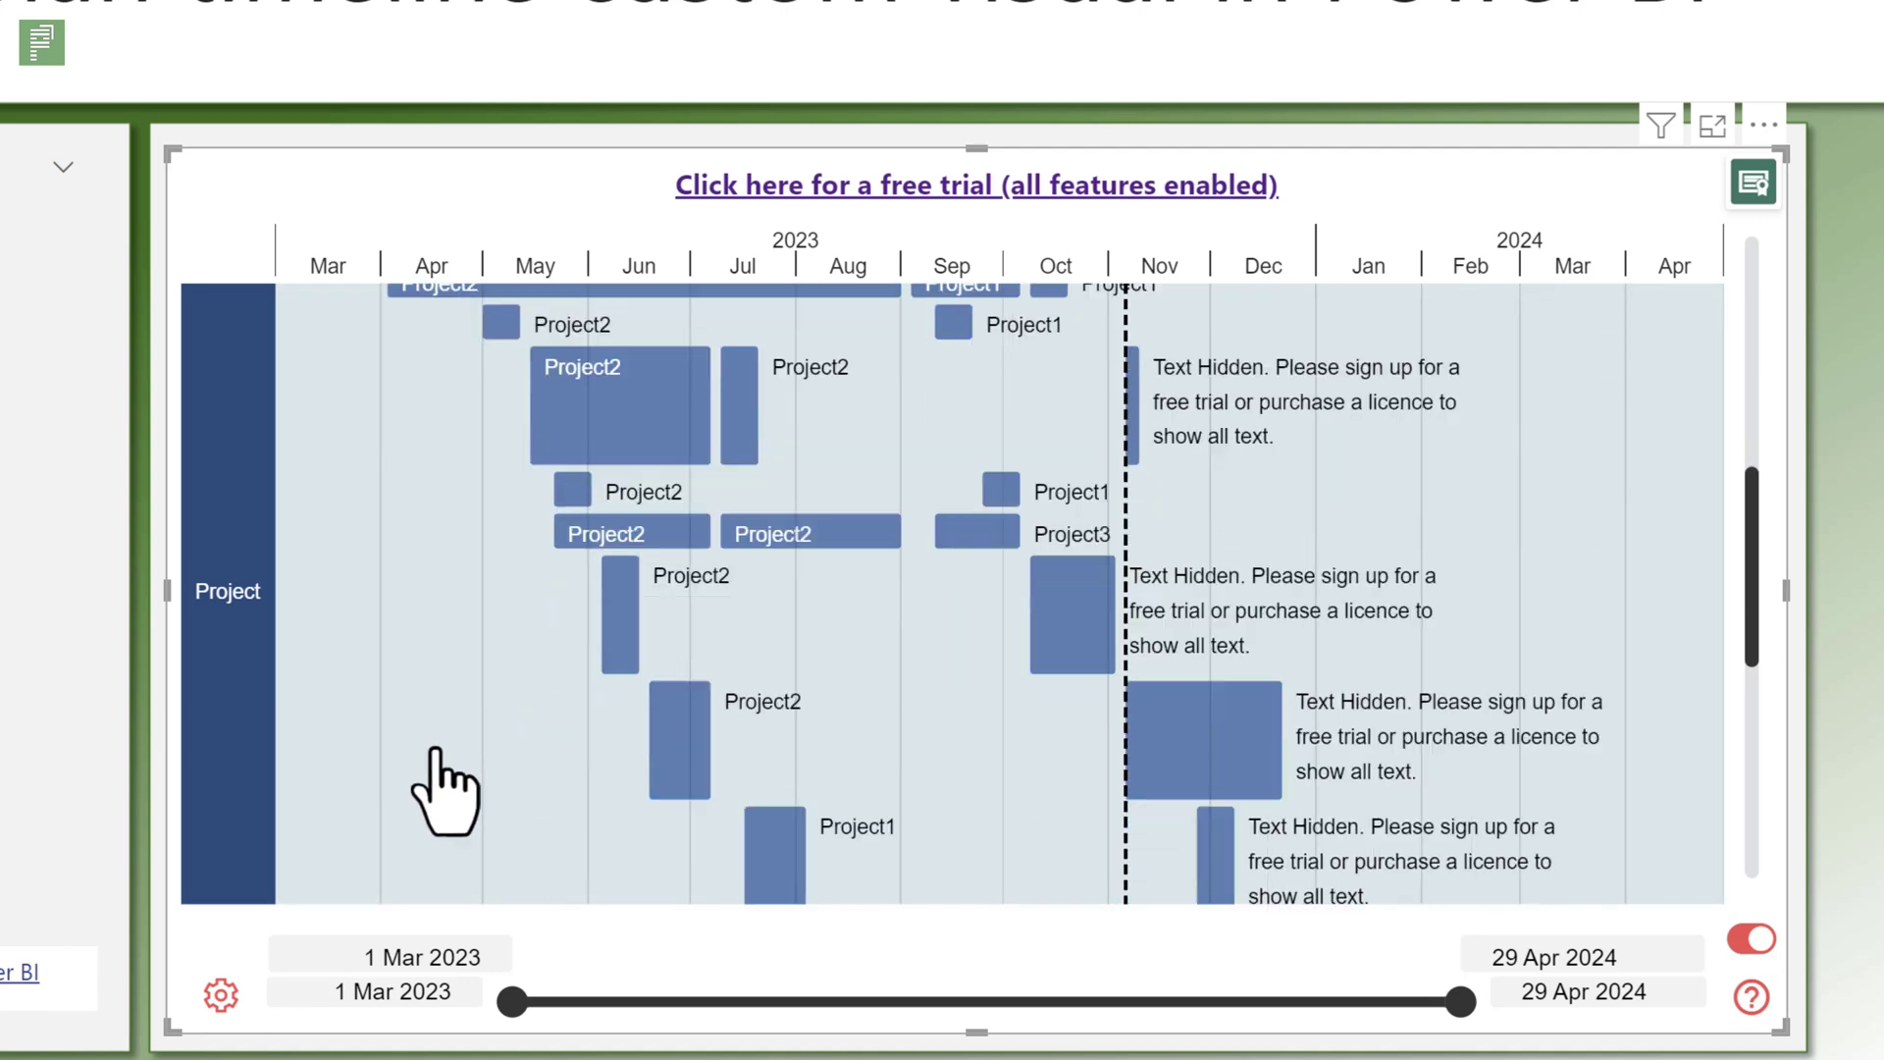
scroll(447, 795, "up", 1)
scroll(442, 765, "down", 3)
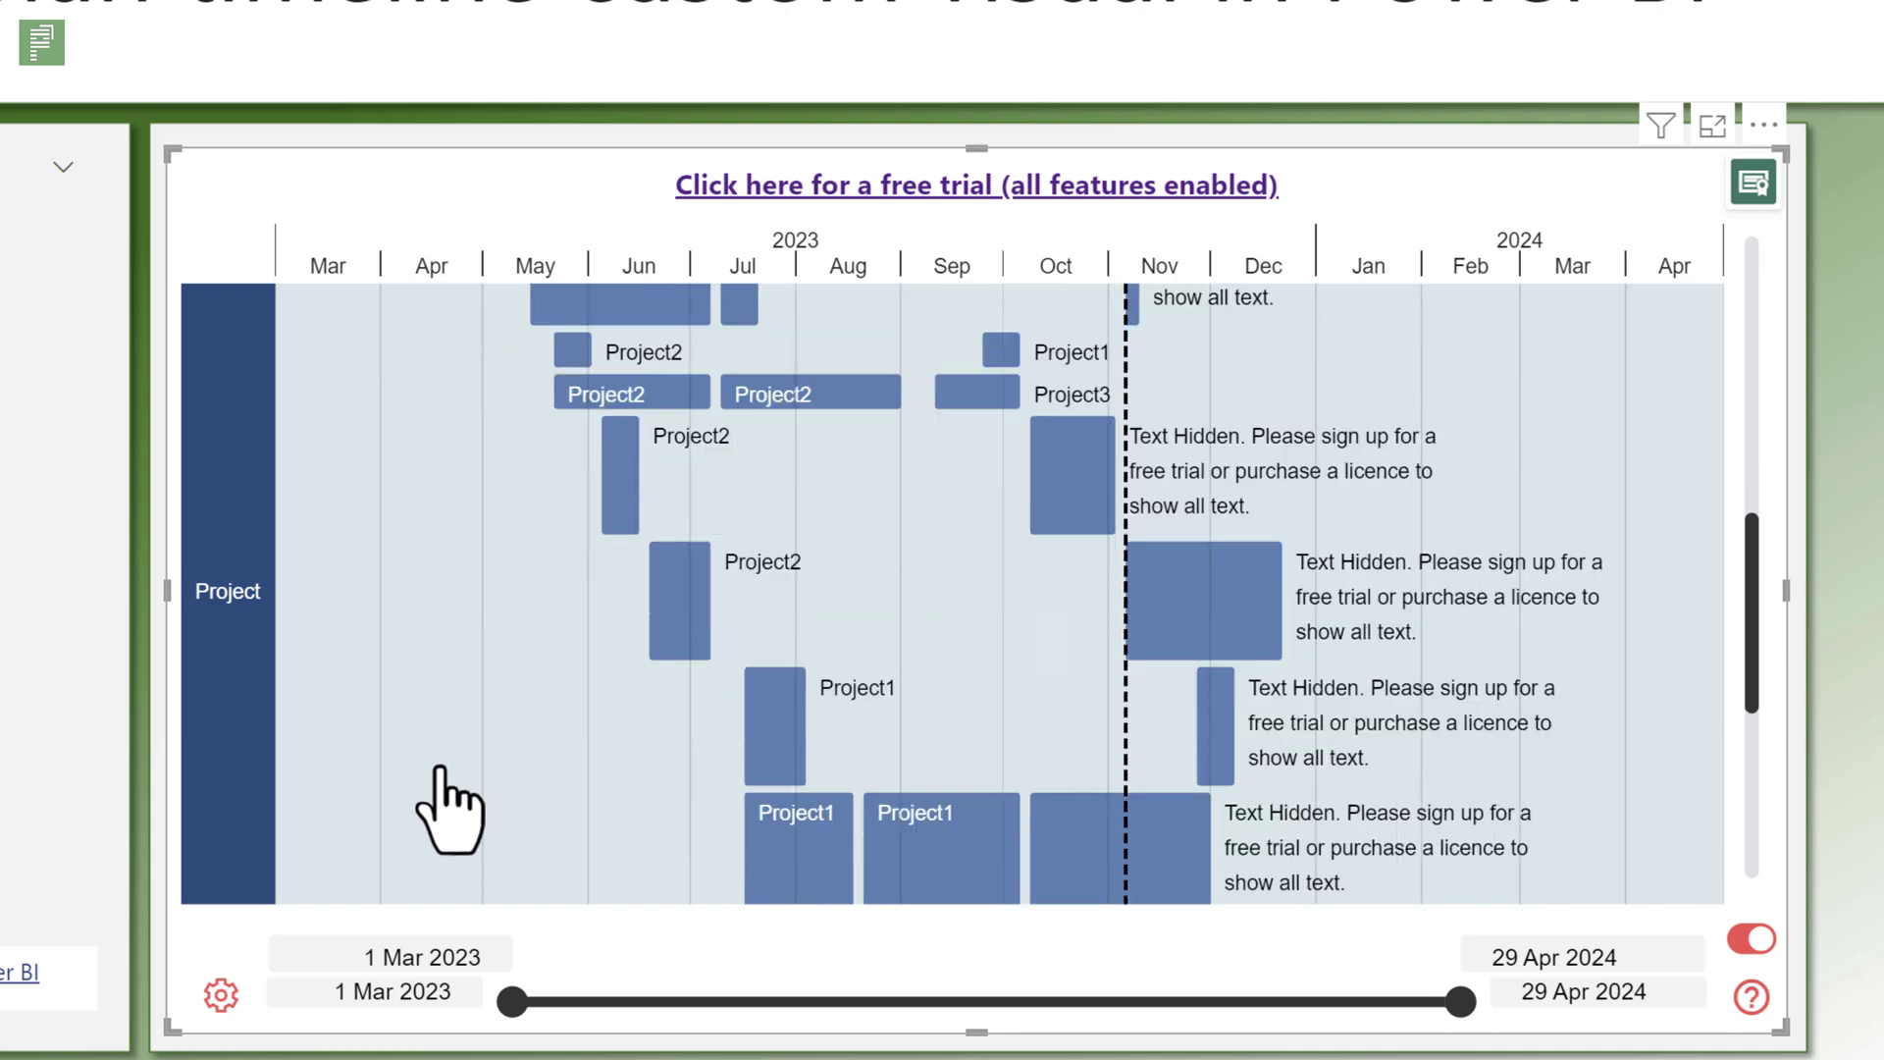
scroll(442, 775, "down", 1)
scroll(446, 804, "down", 3)
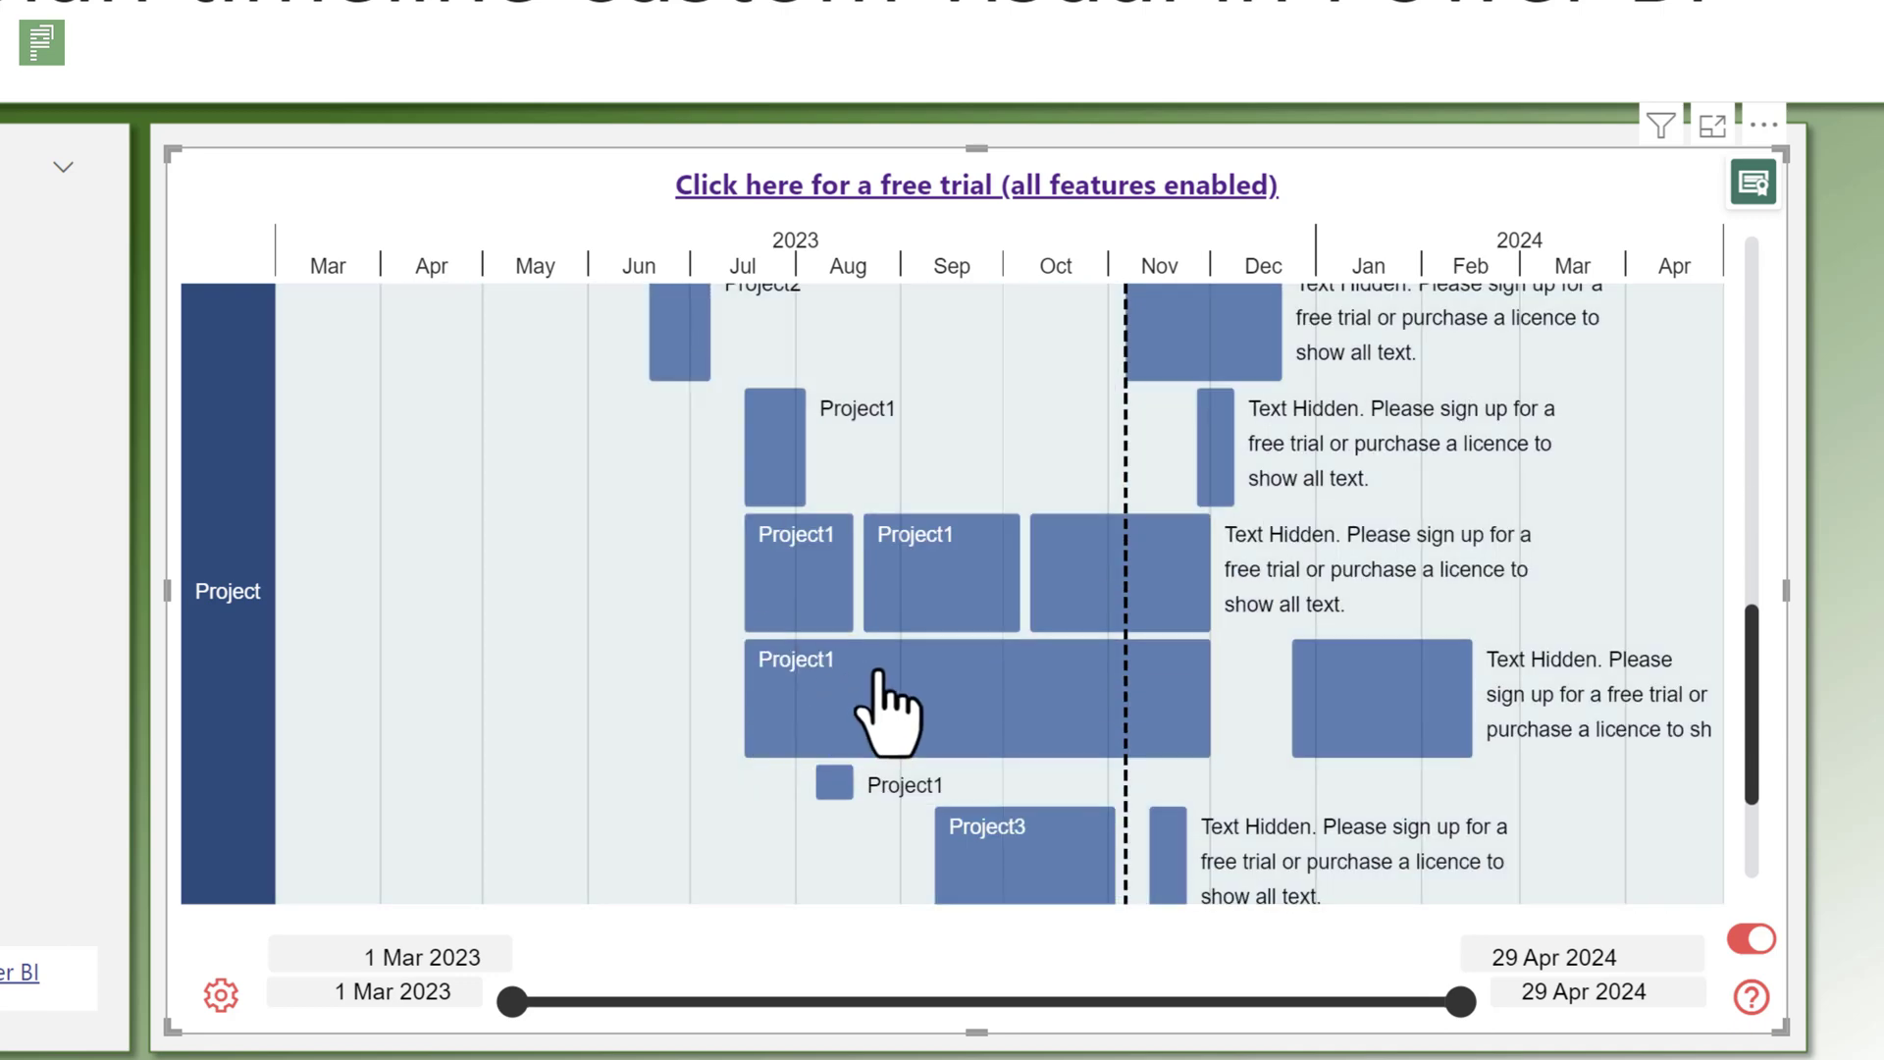
scroll(1091, 610, "up", 6)
scroll(1089, 608, "up", 5)
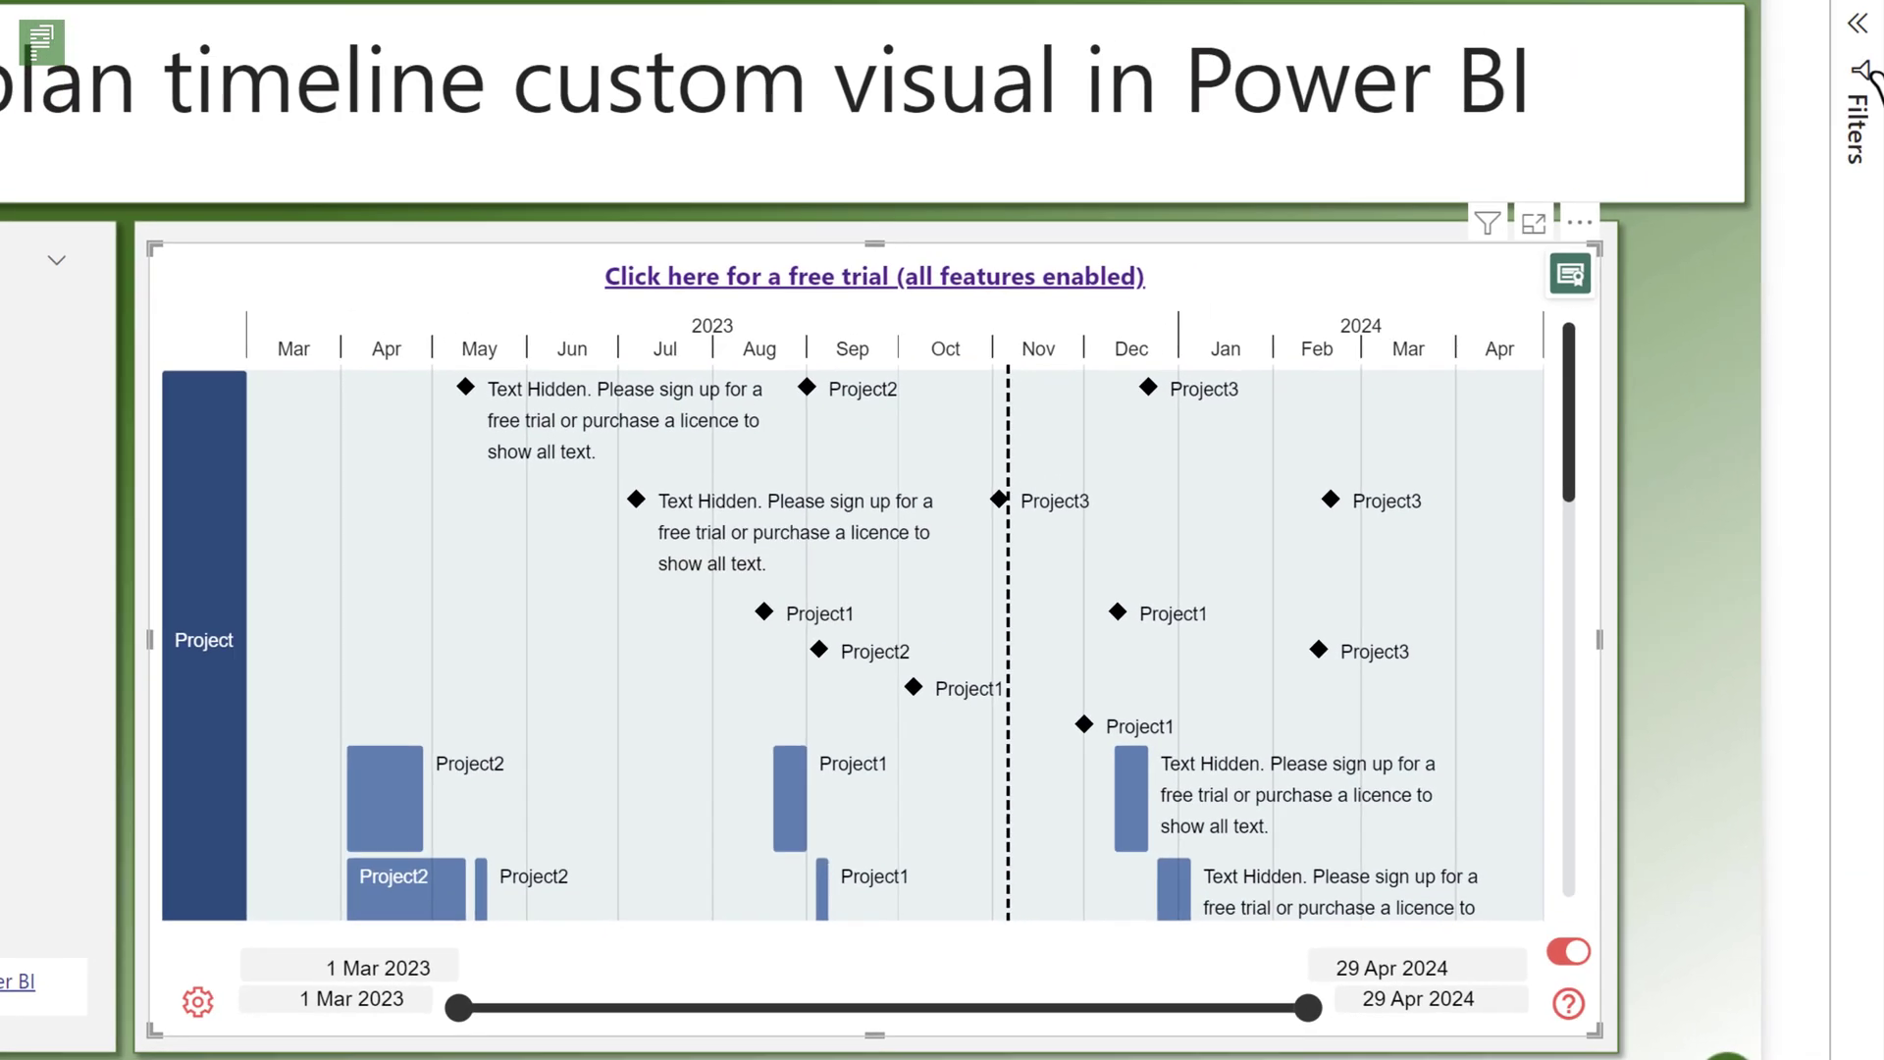
- Remove Project Name from the Task Name well and check the task-only labels
left_click(1874, 89)
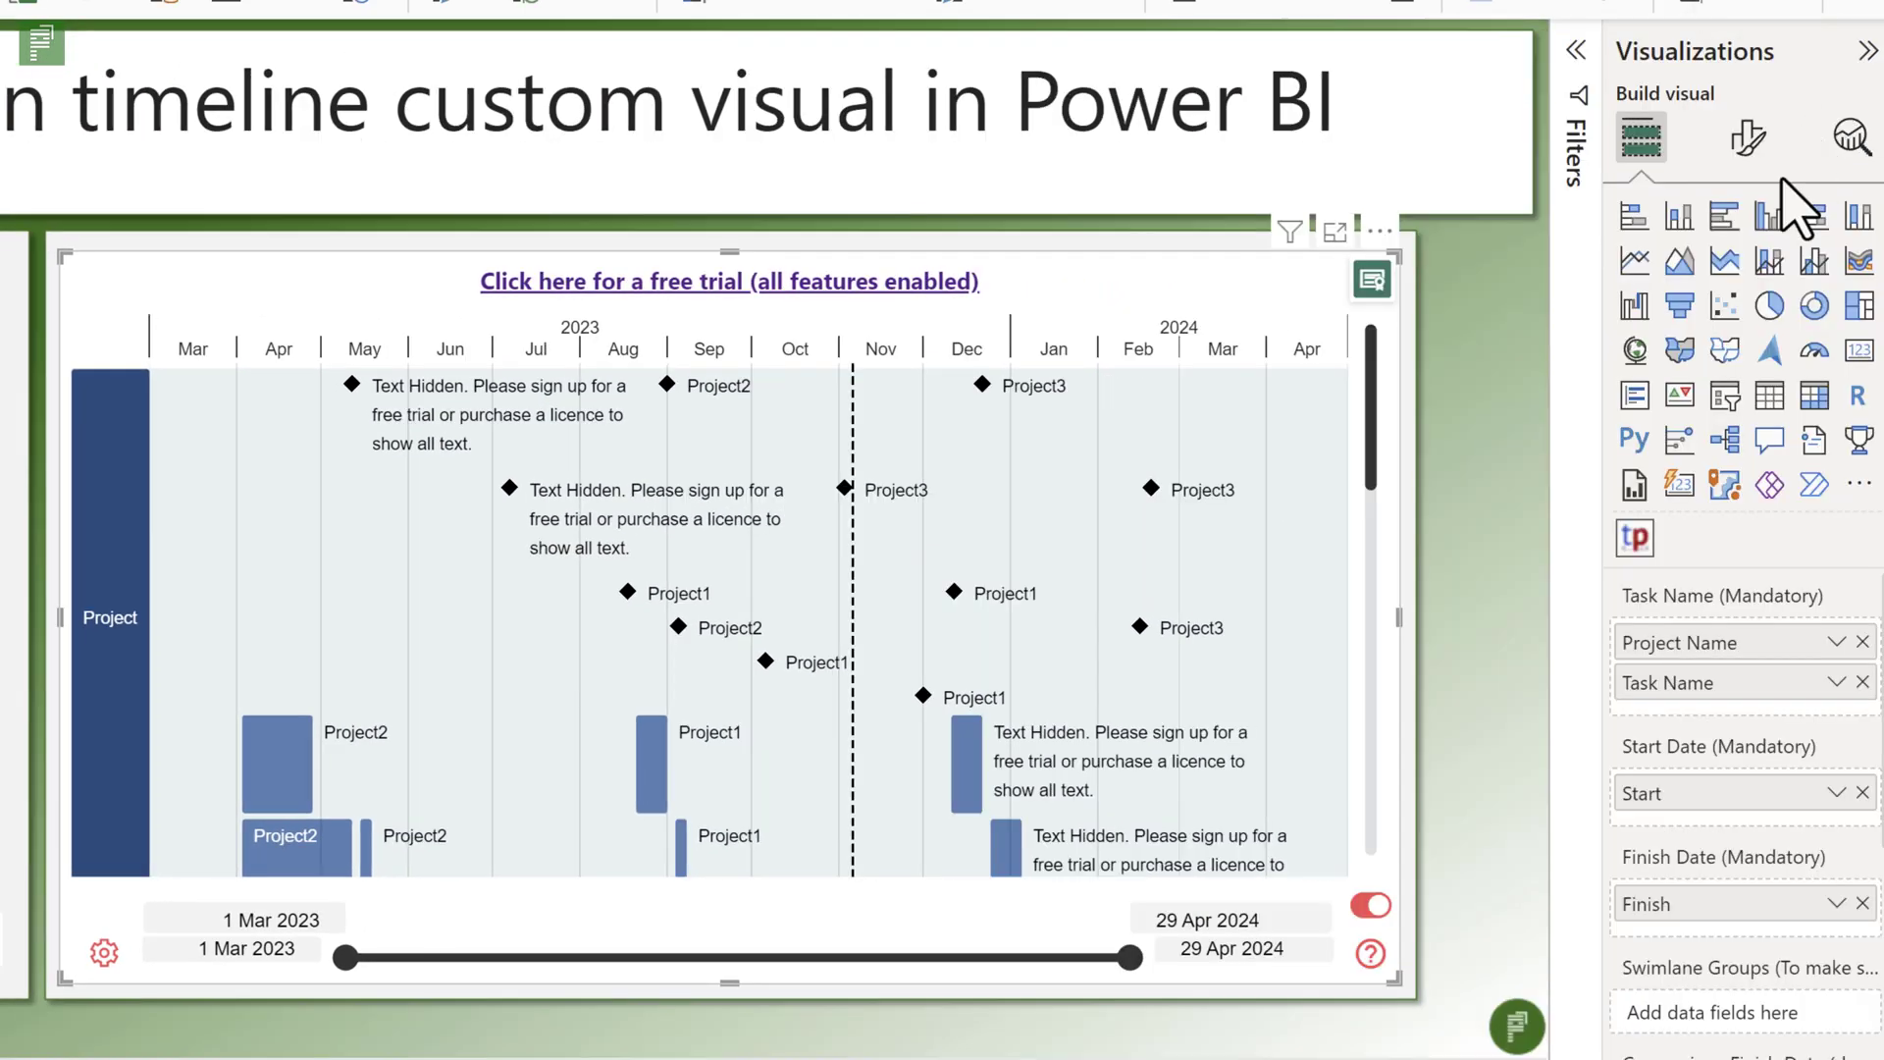
left_click(1861, 642)
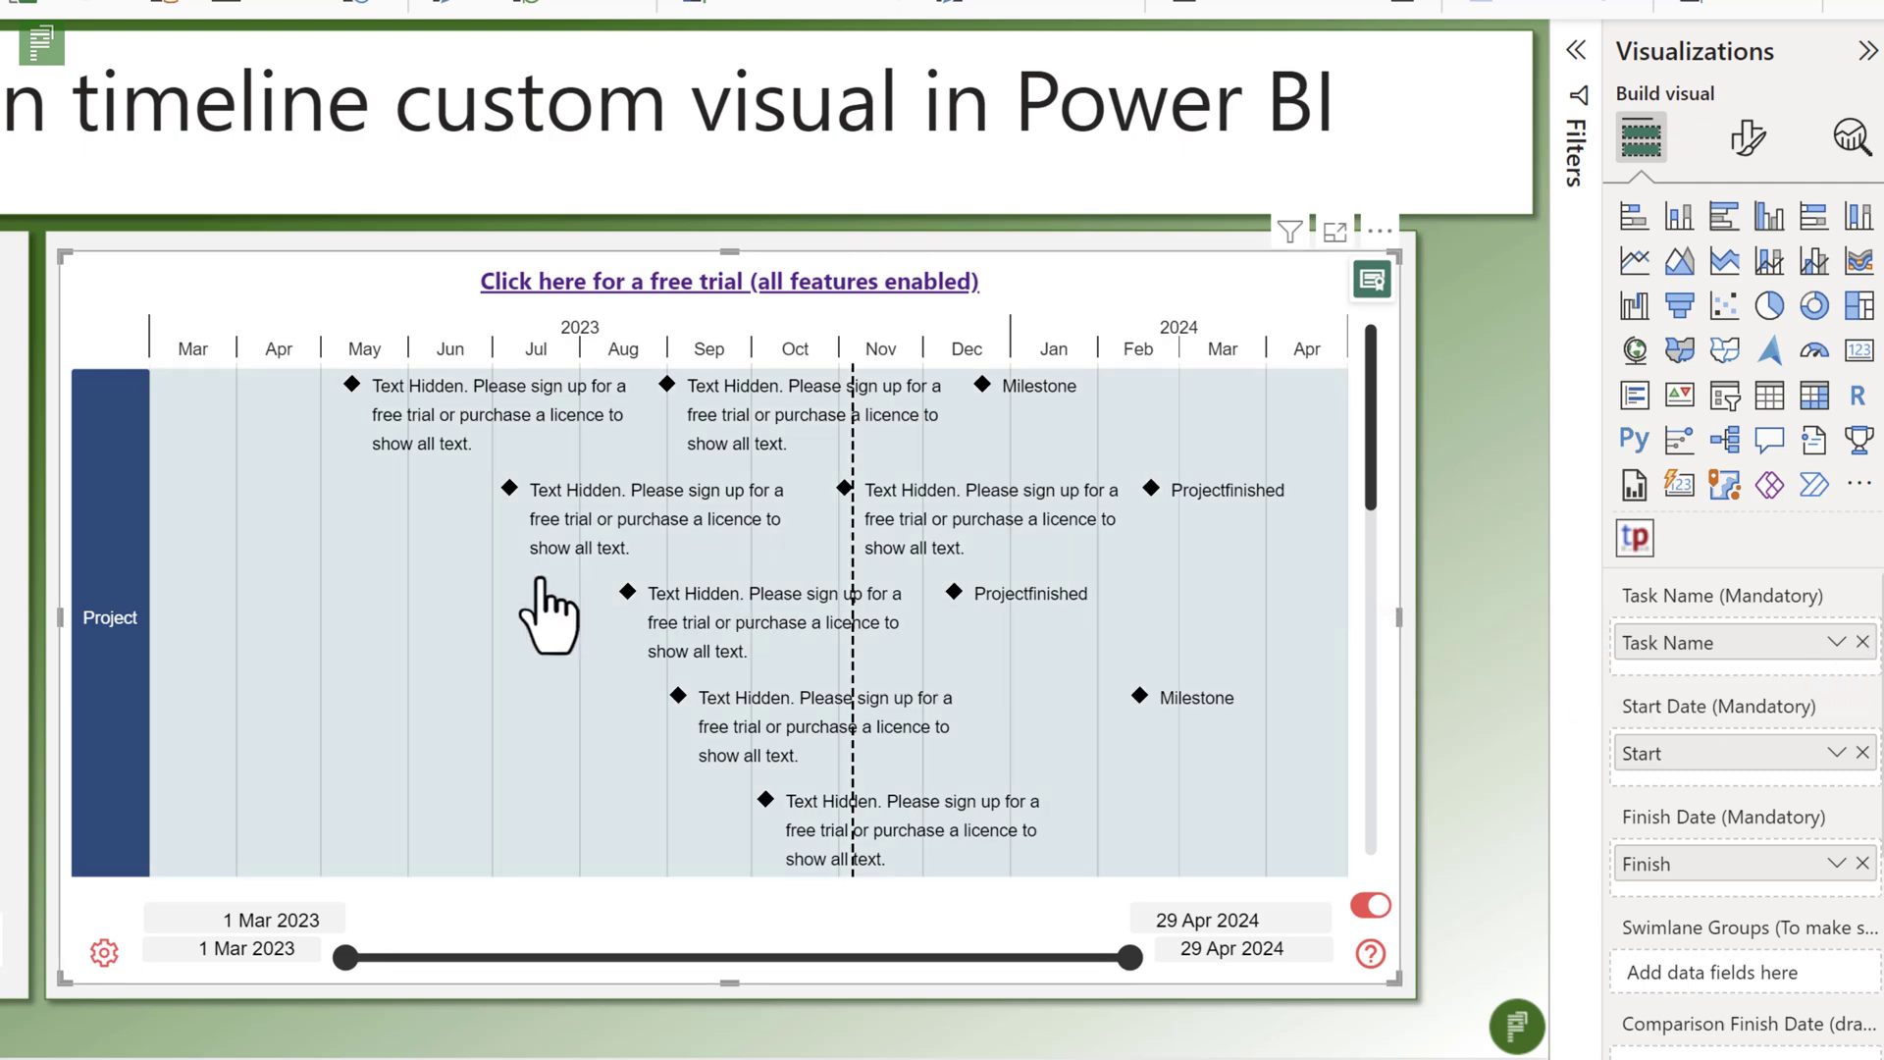
scroll(422, 535, "down", 1)
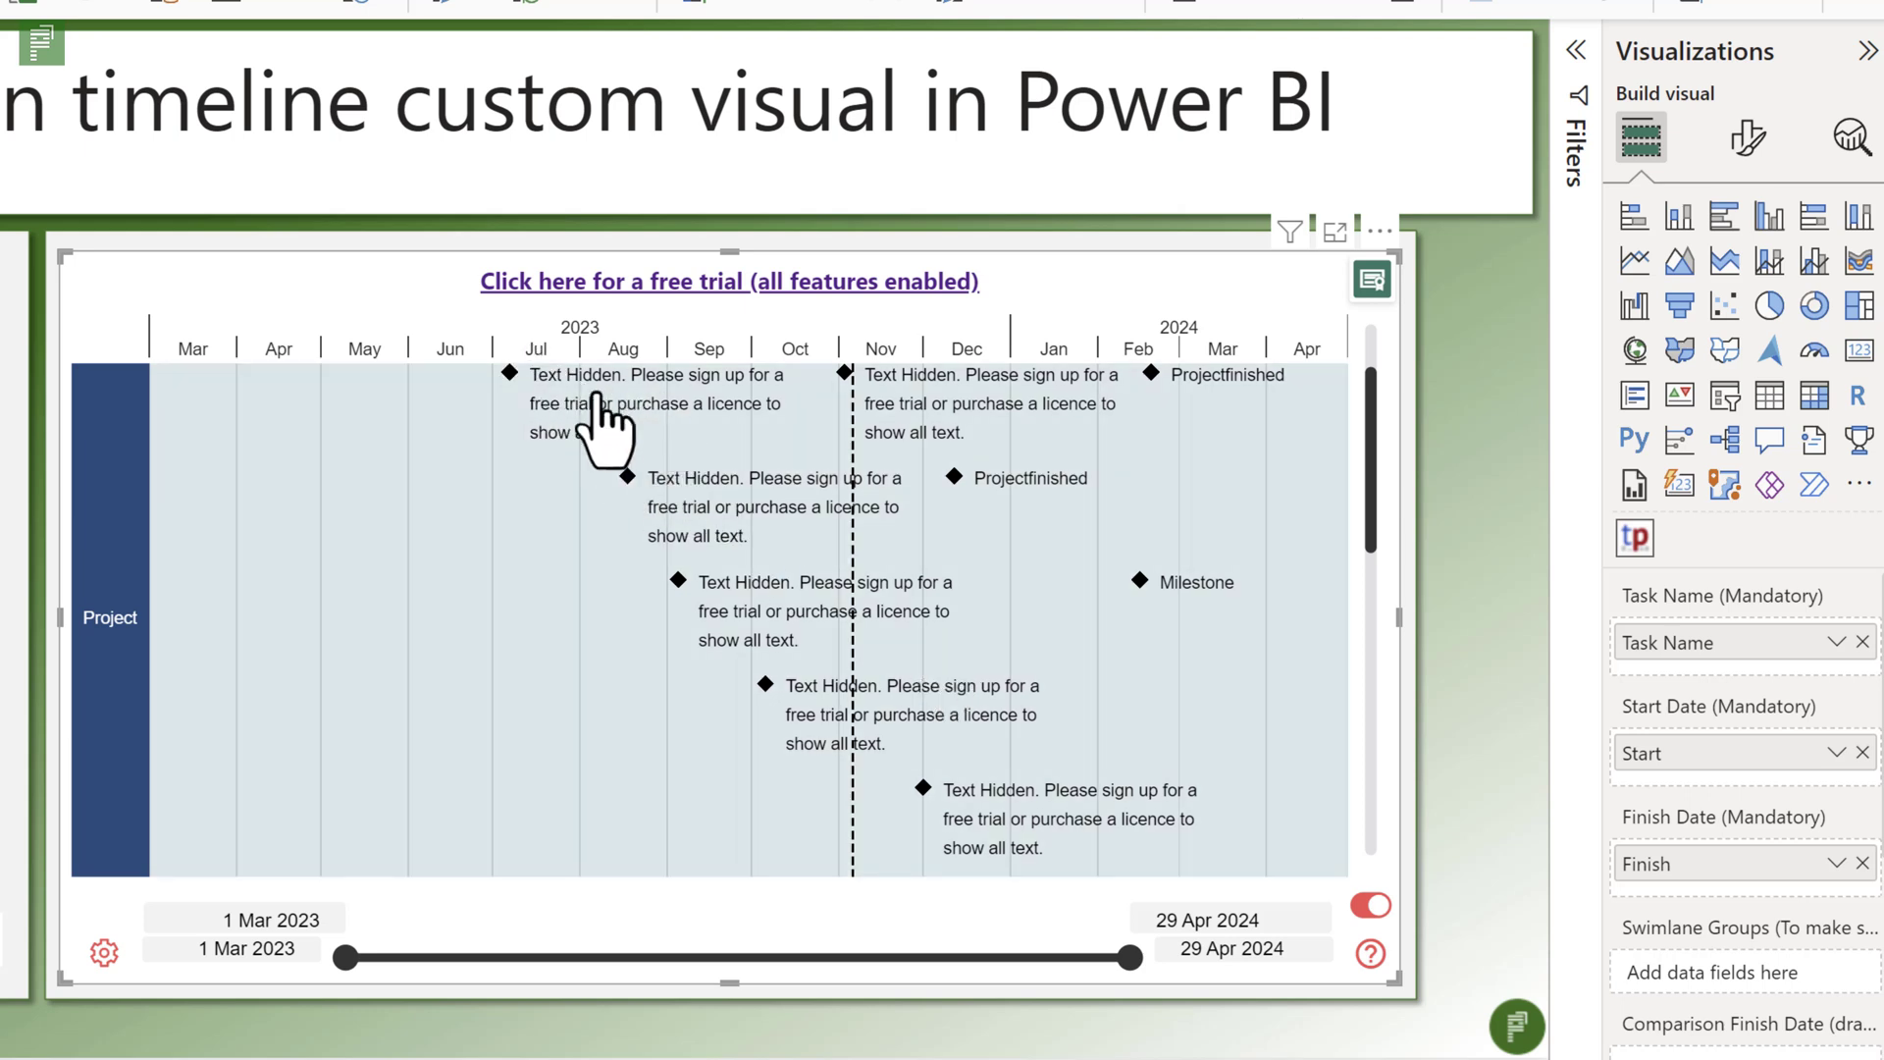
mouse_move(638, 404)
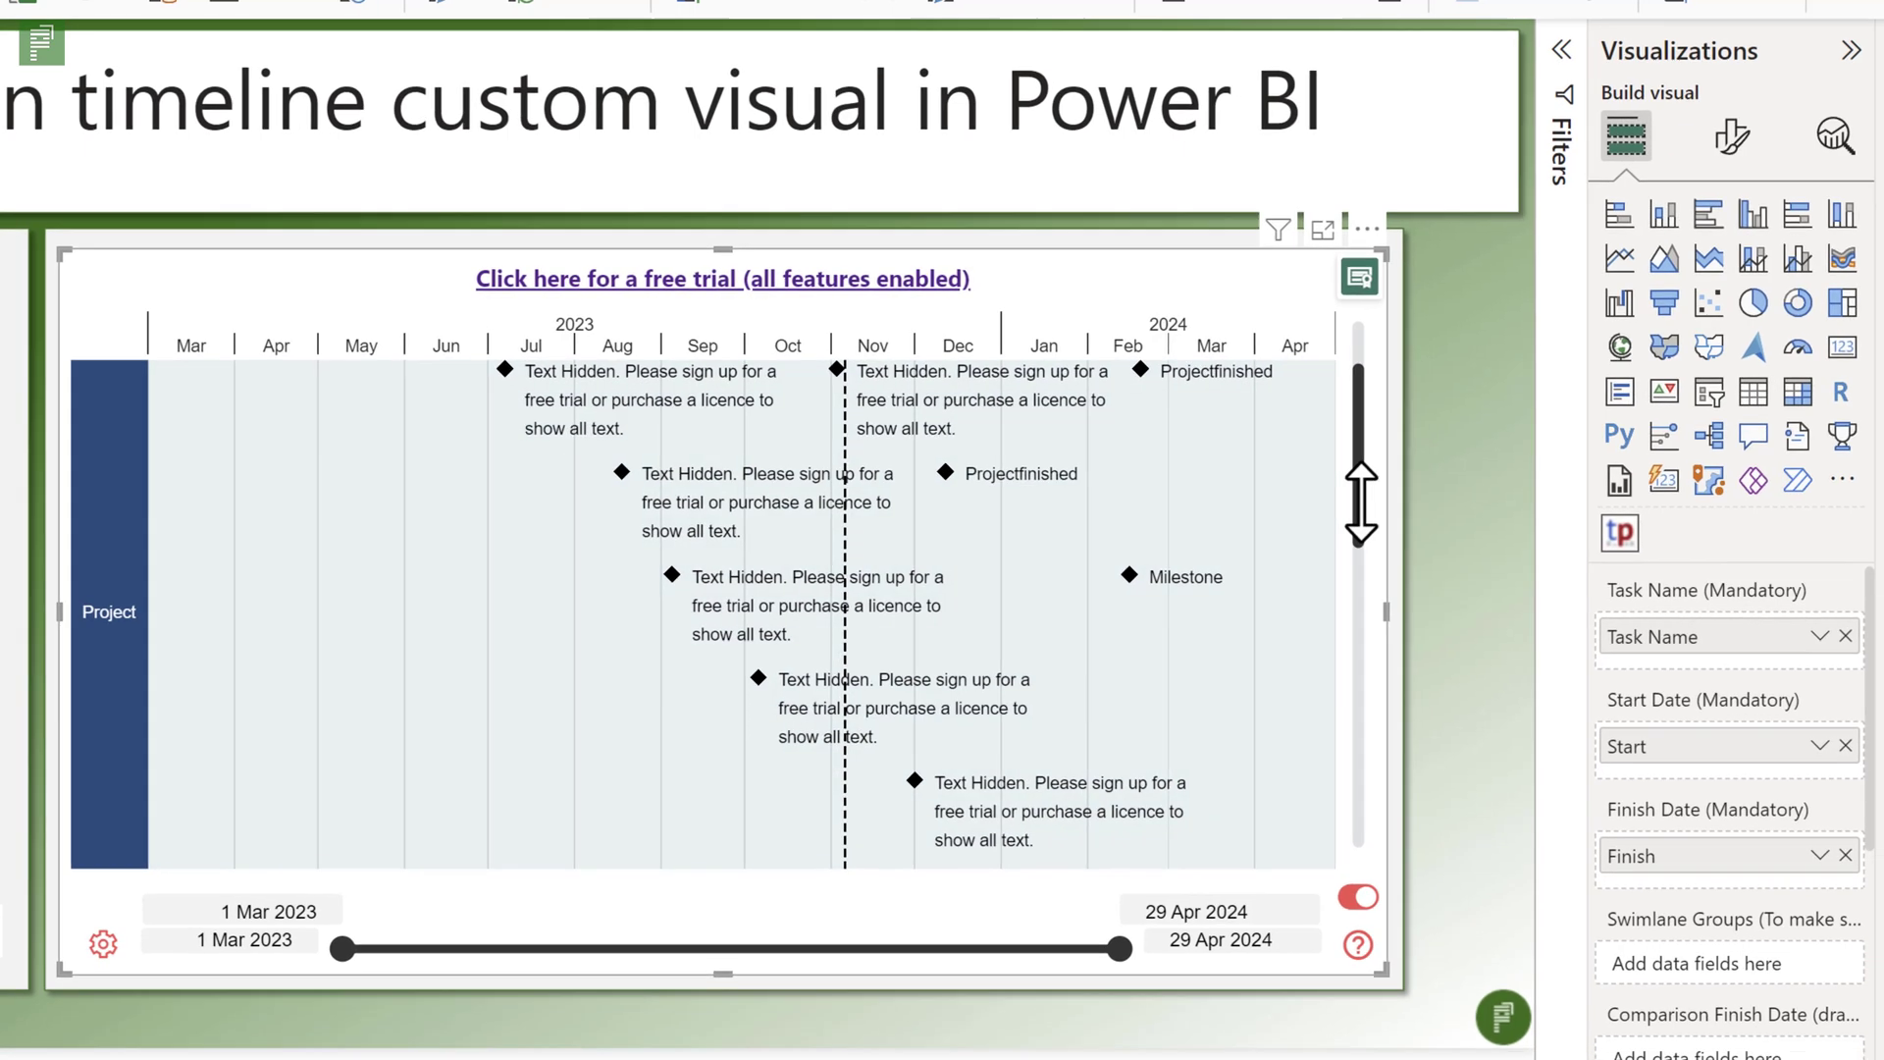
left_click_drag(1360, 504, 1351, 690)
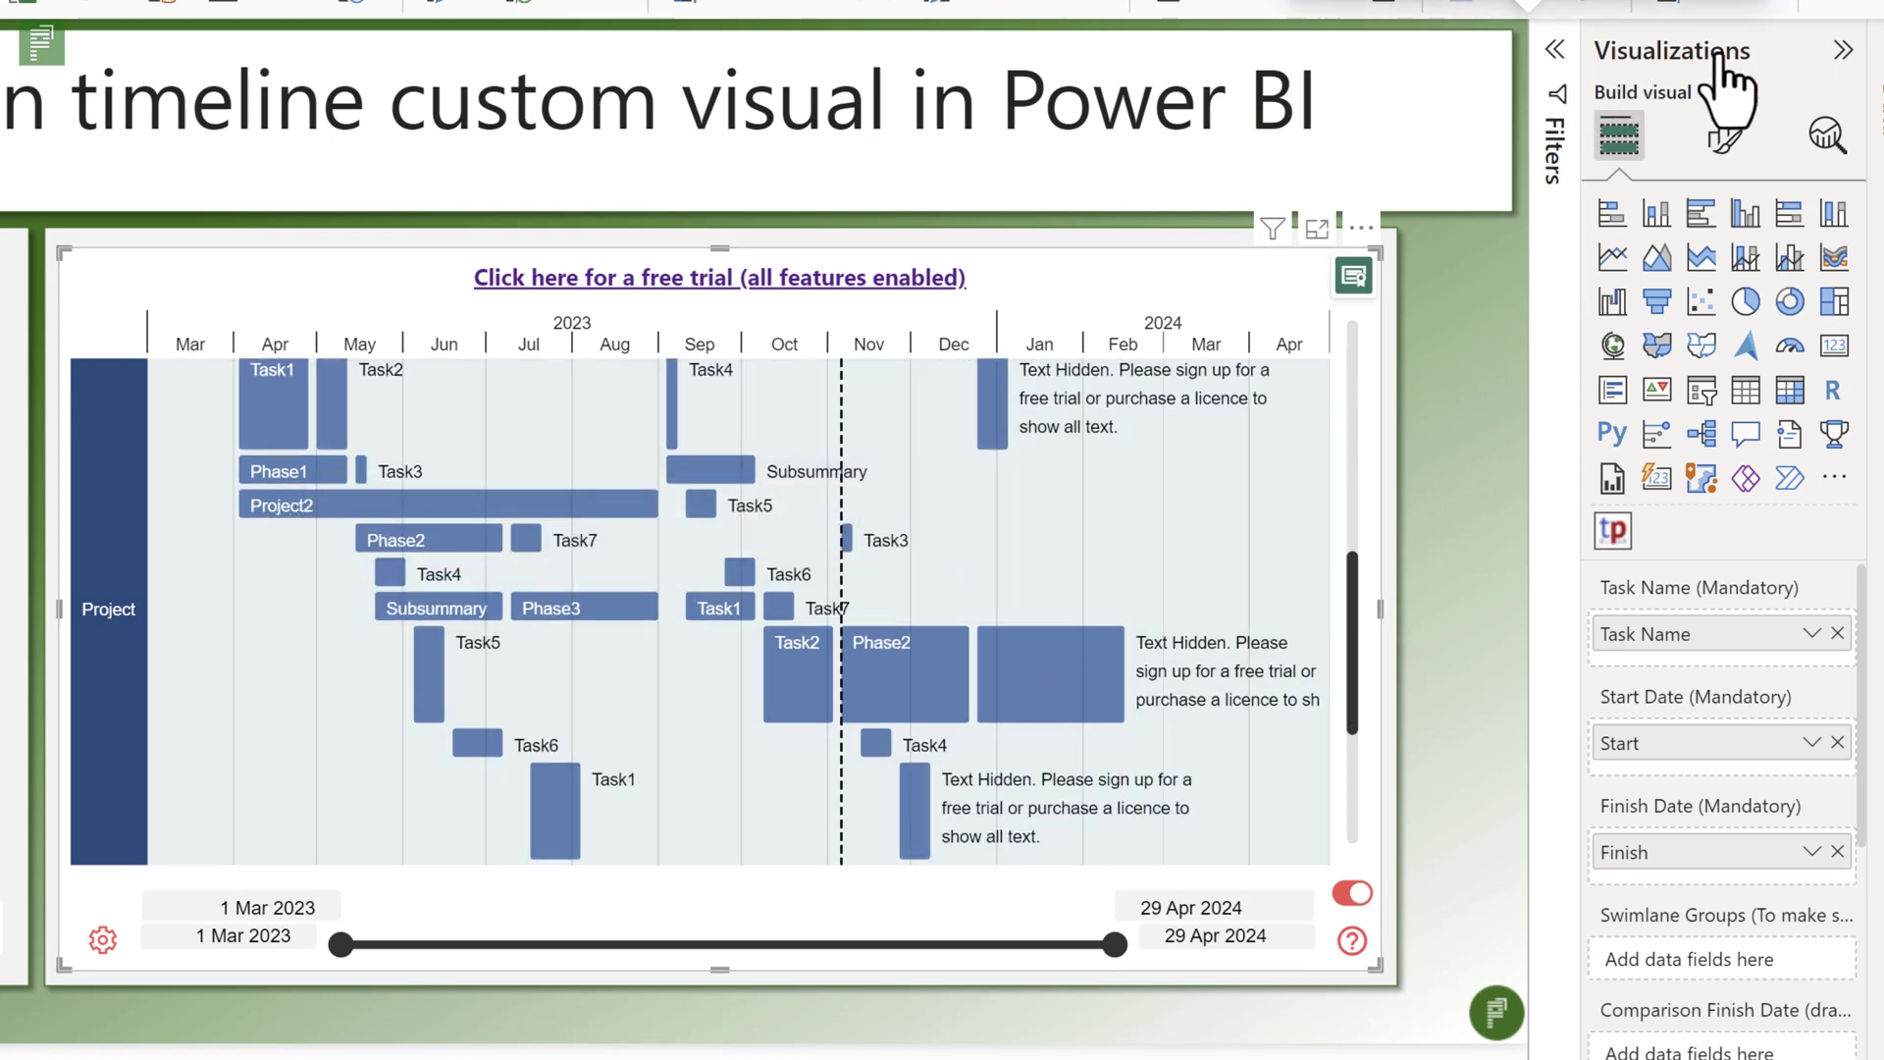
left_click(1875, 93)
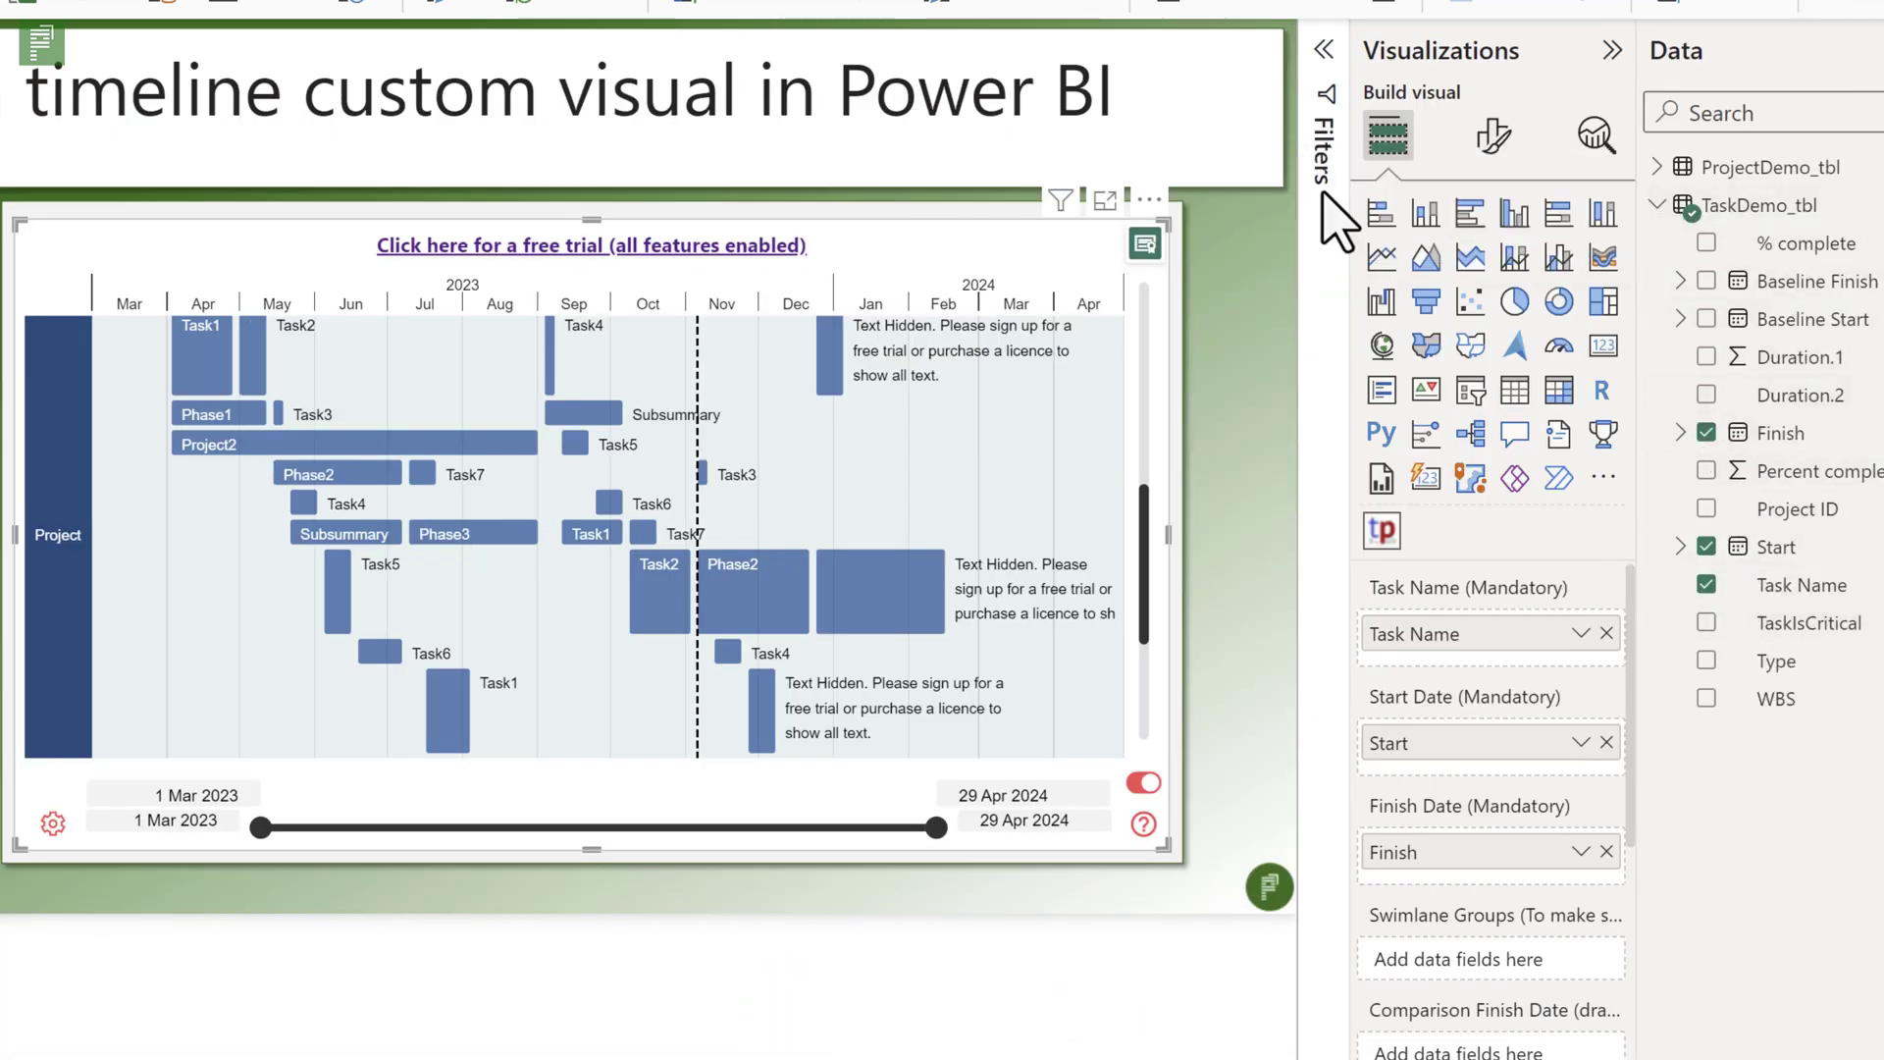
left_click(1324, 49)
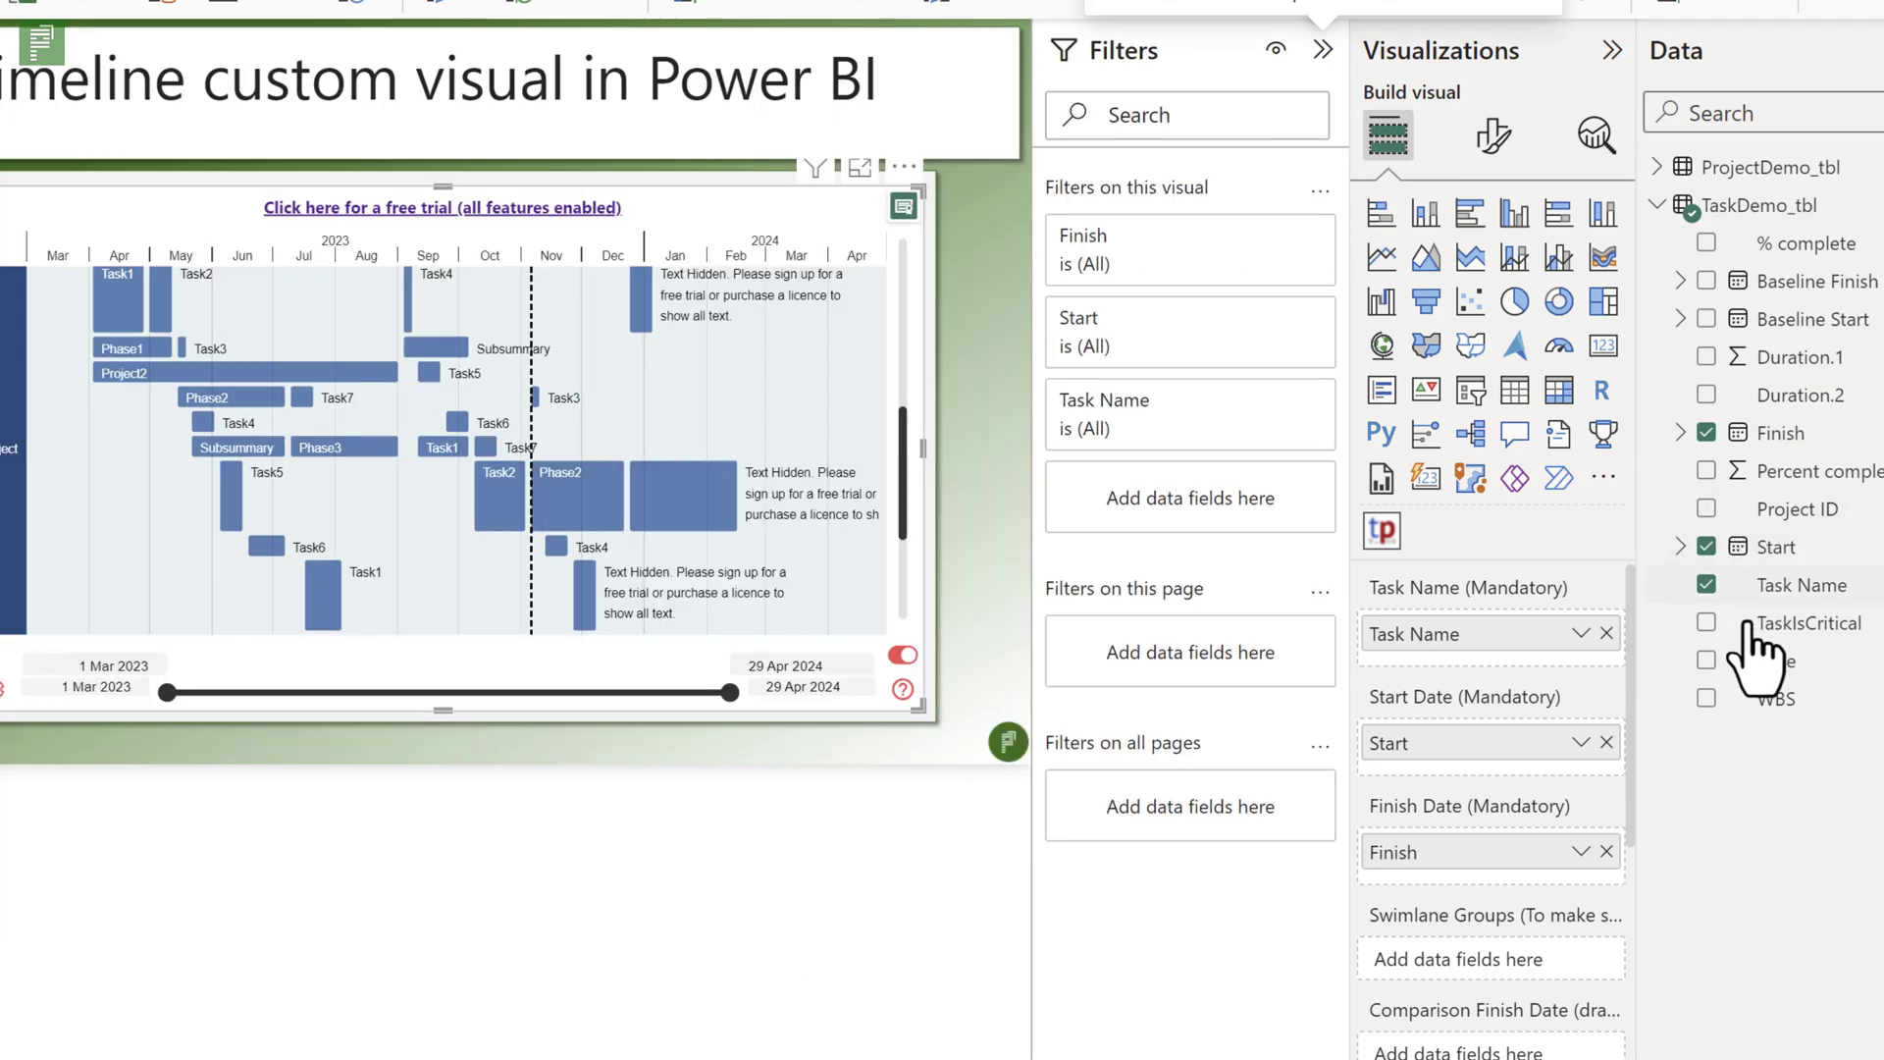
left_click_drag(1767, 663, 1207, 503)
left_click(1083, 681)
left_click(1083, 750)
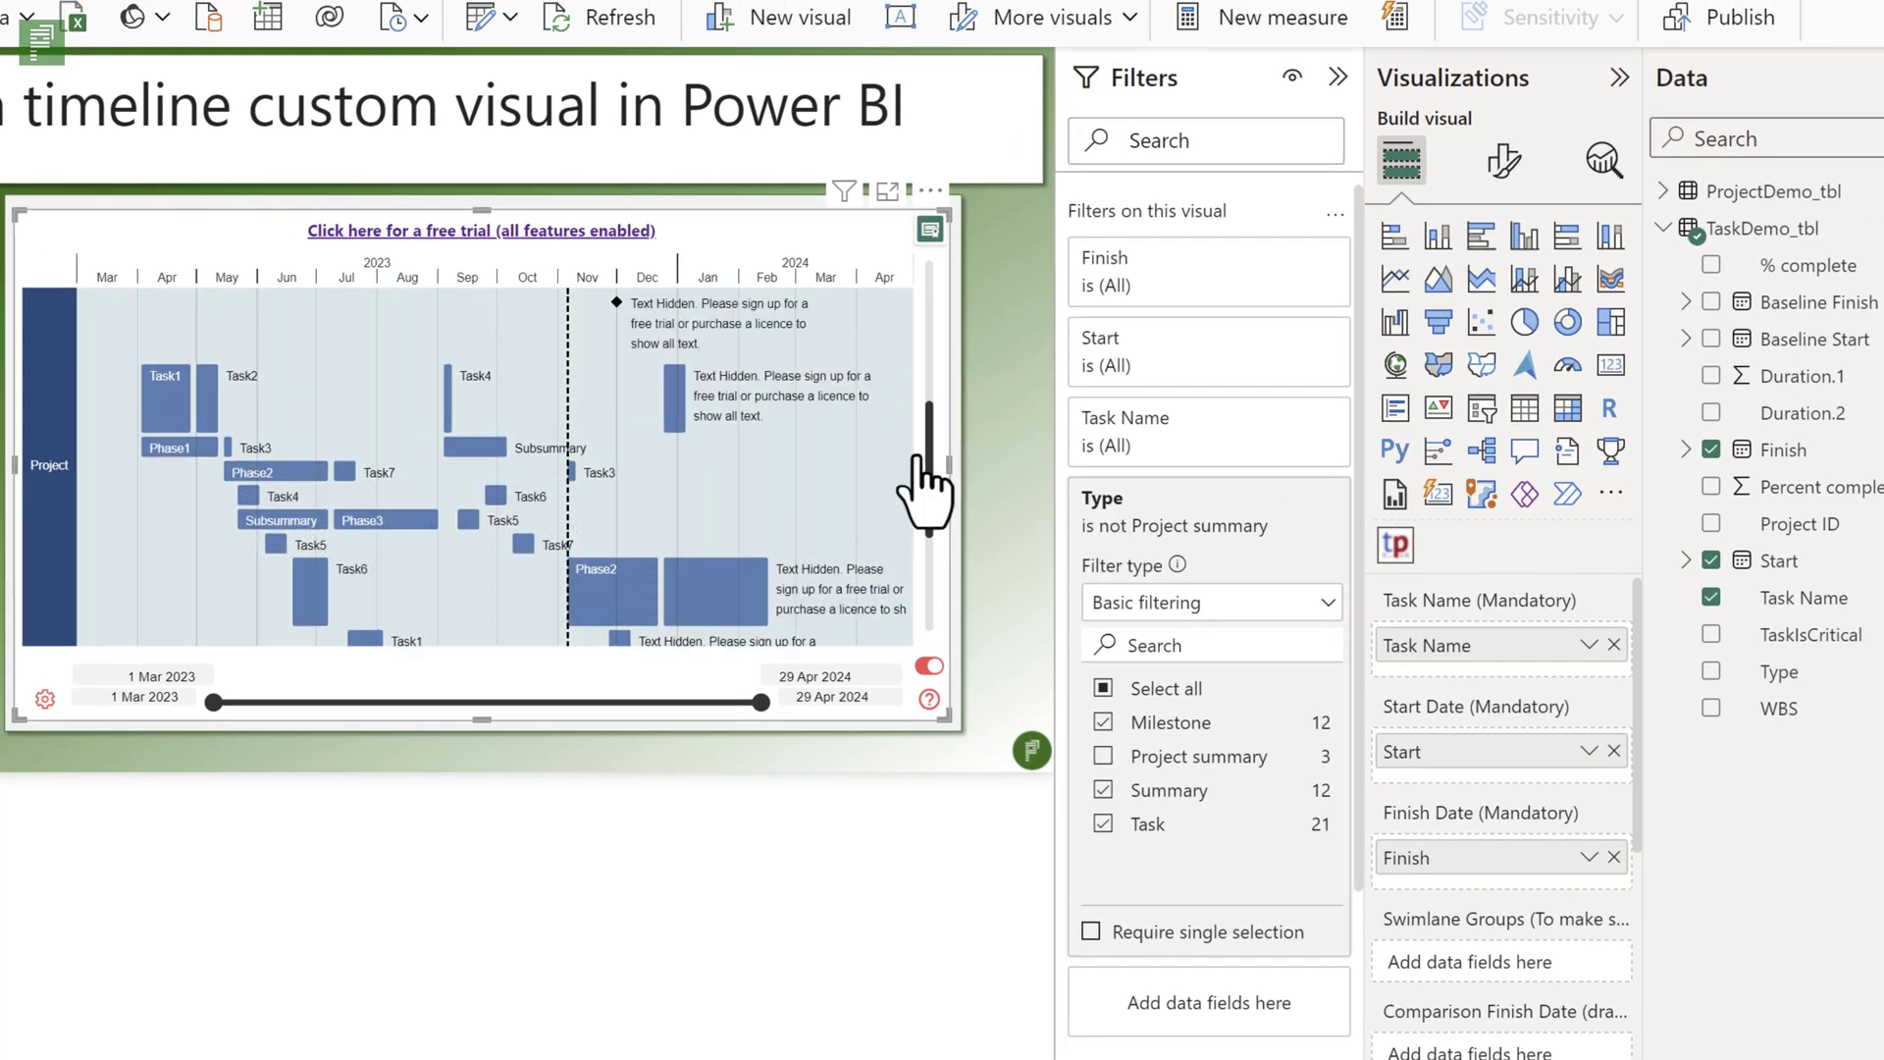
scroll(923, 470, "up", 5)
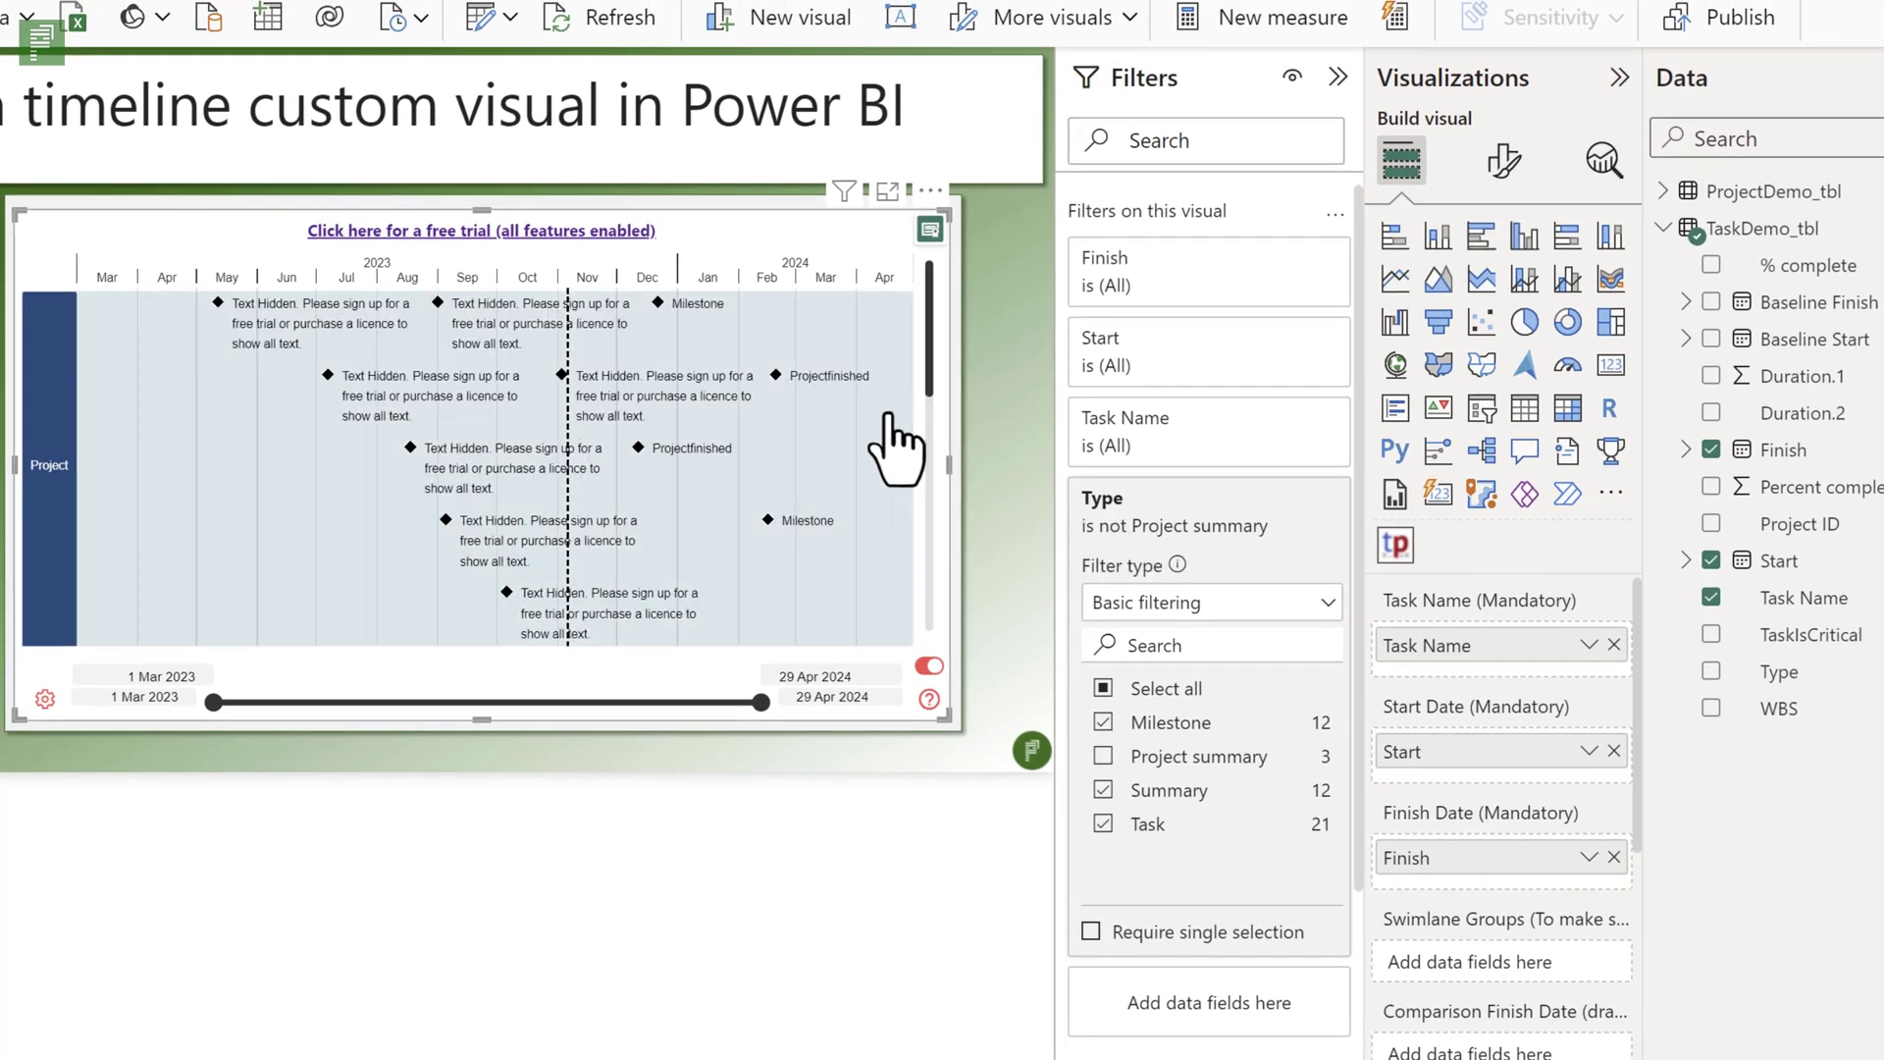
scroll(897, 442, "down", 4)
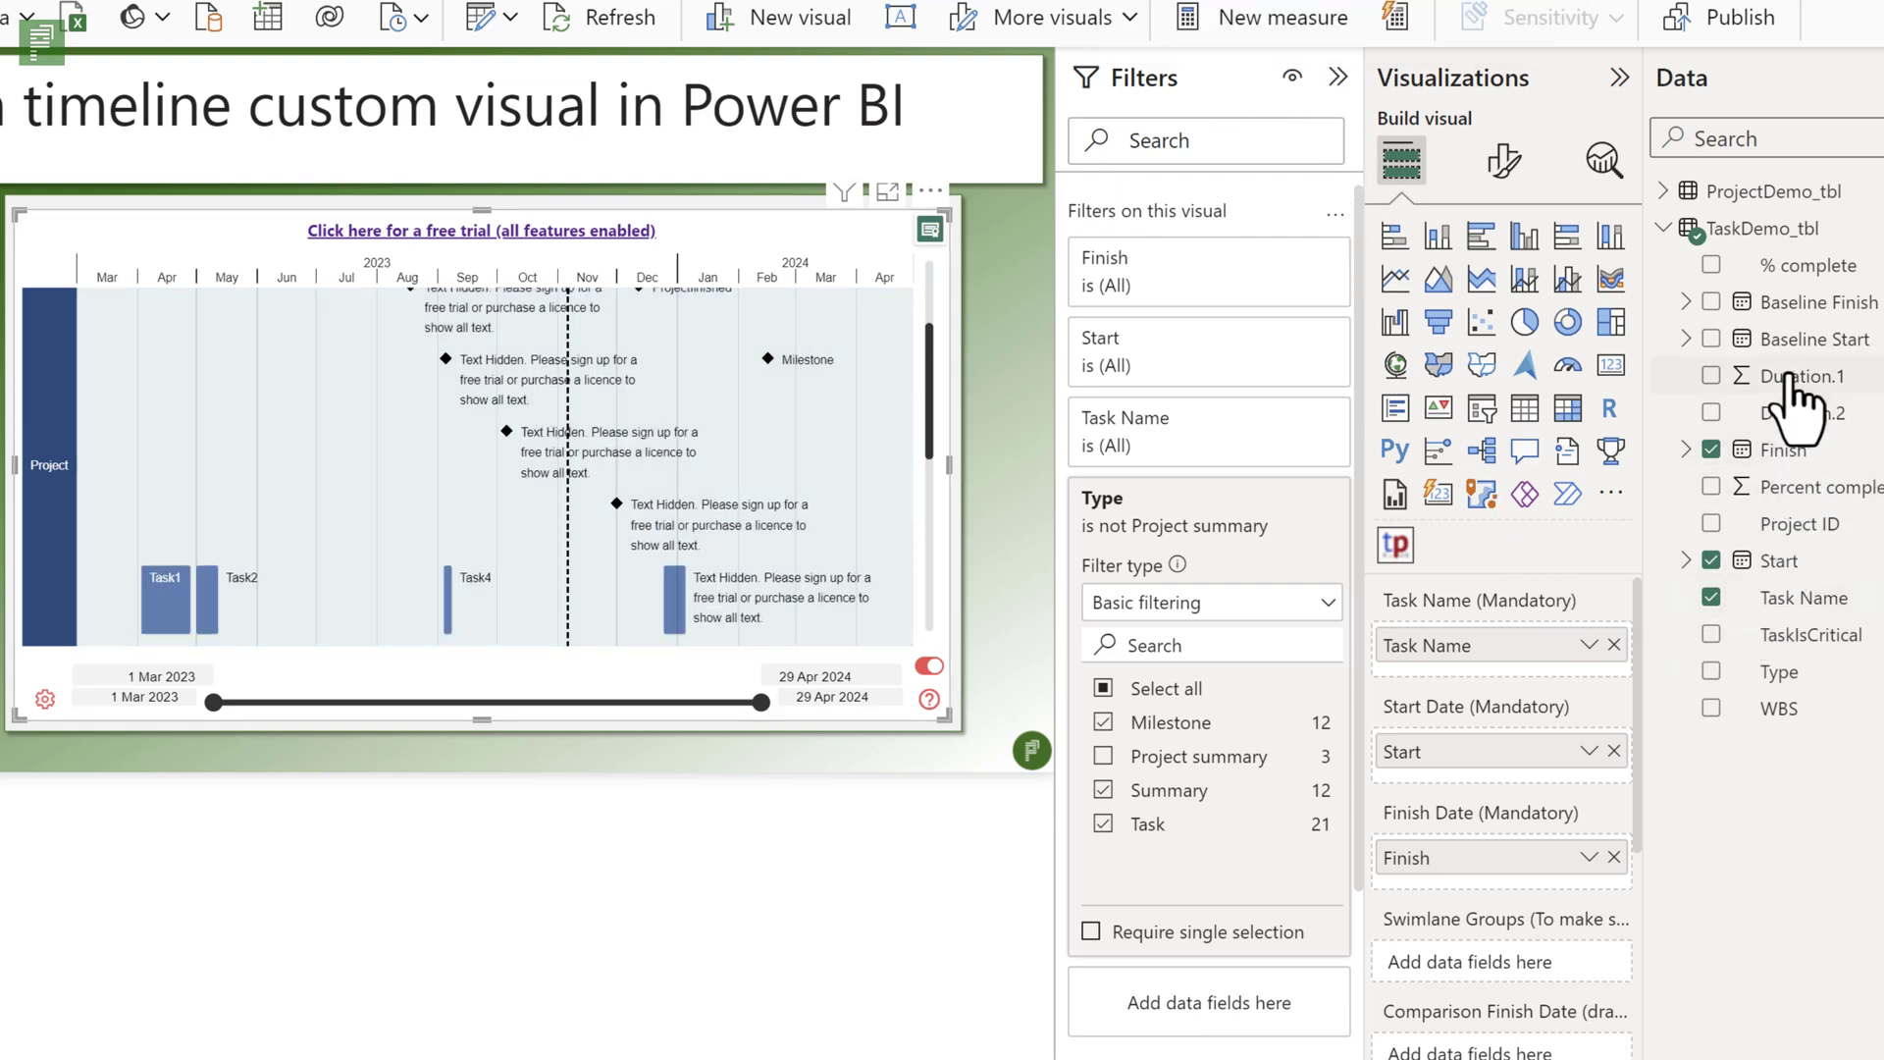
- Put ProjectDemo_tbl's Project Name into Swimlane Groups and collapse the Data, Visualizations and Filters panes
left_click(1673, 191)
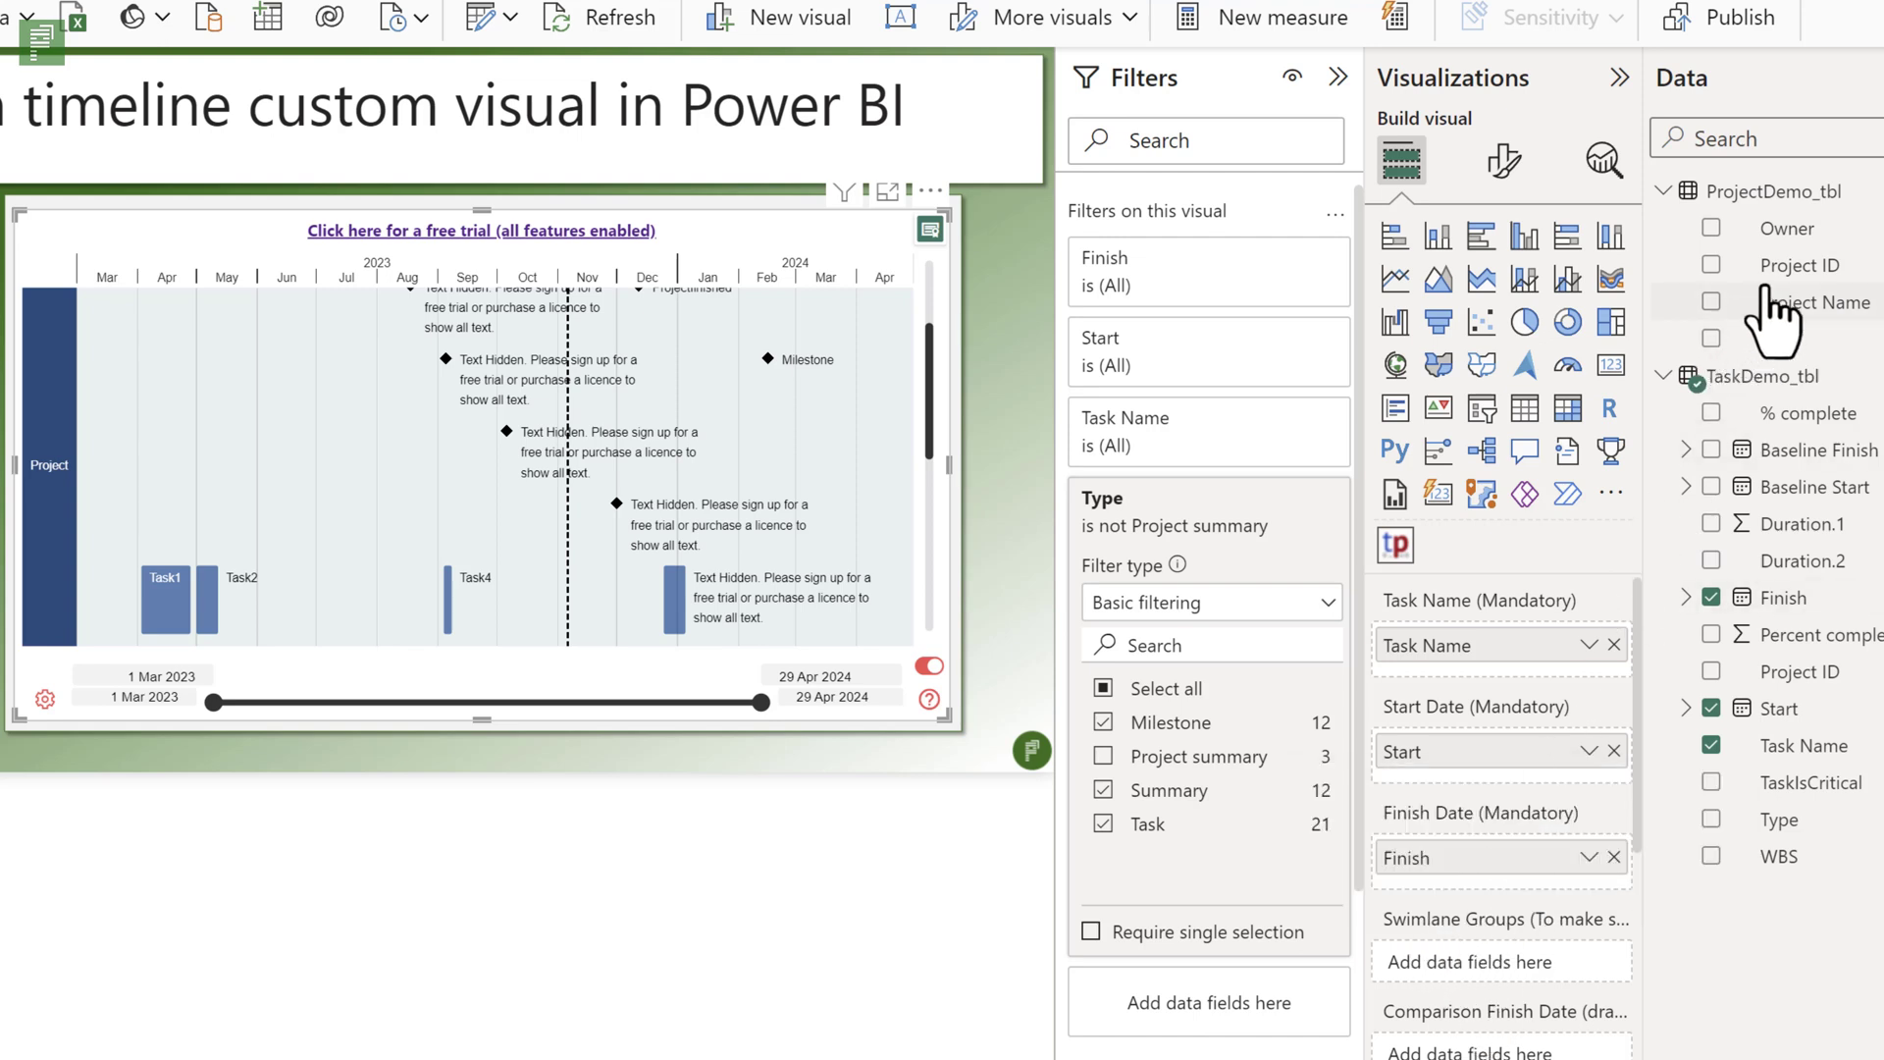
left_click_drag(1724, 304, 1522, 967)
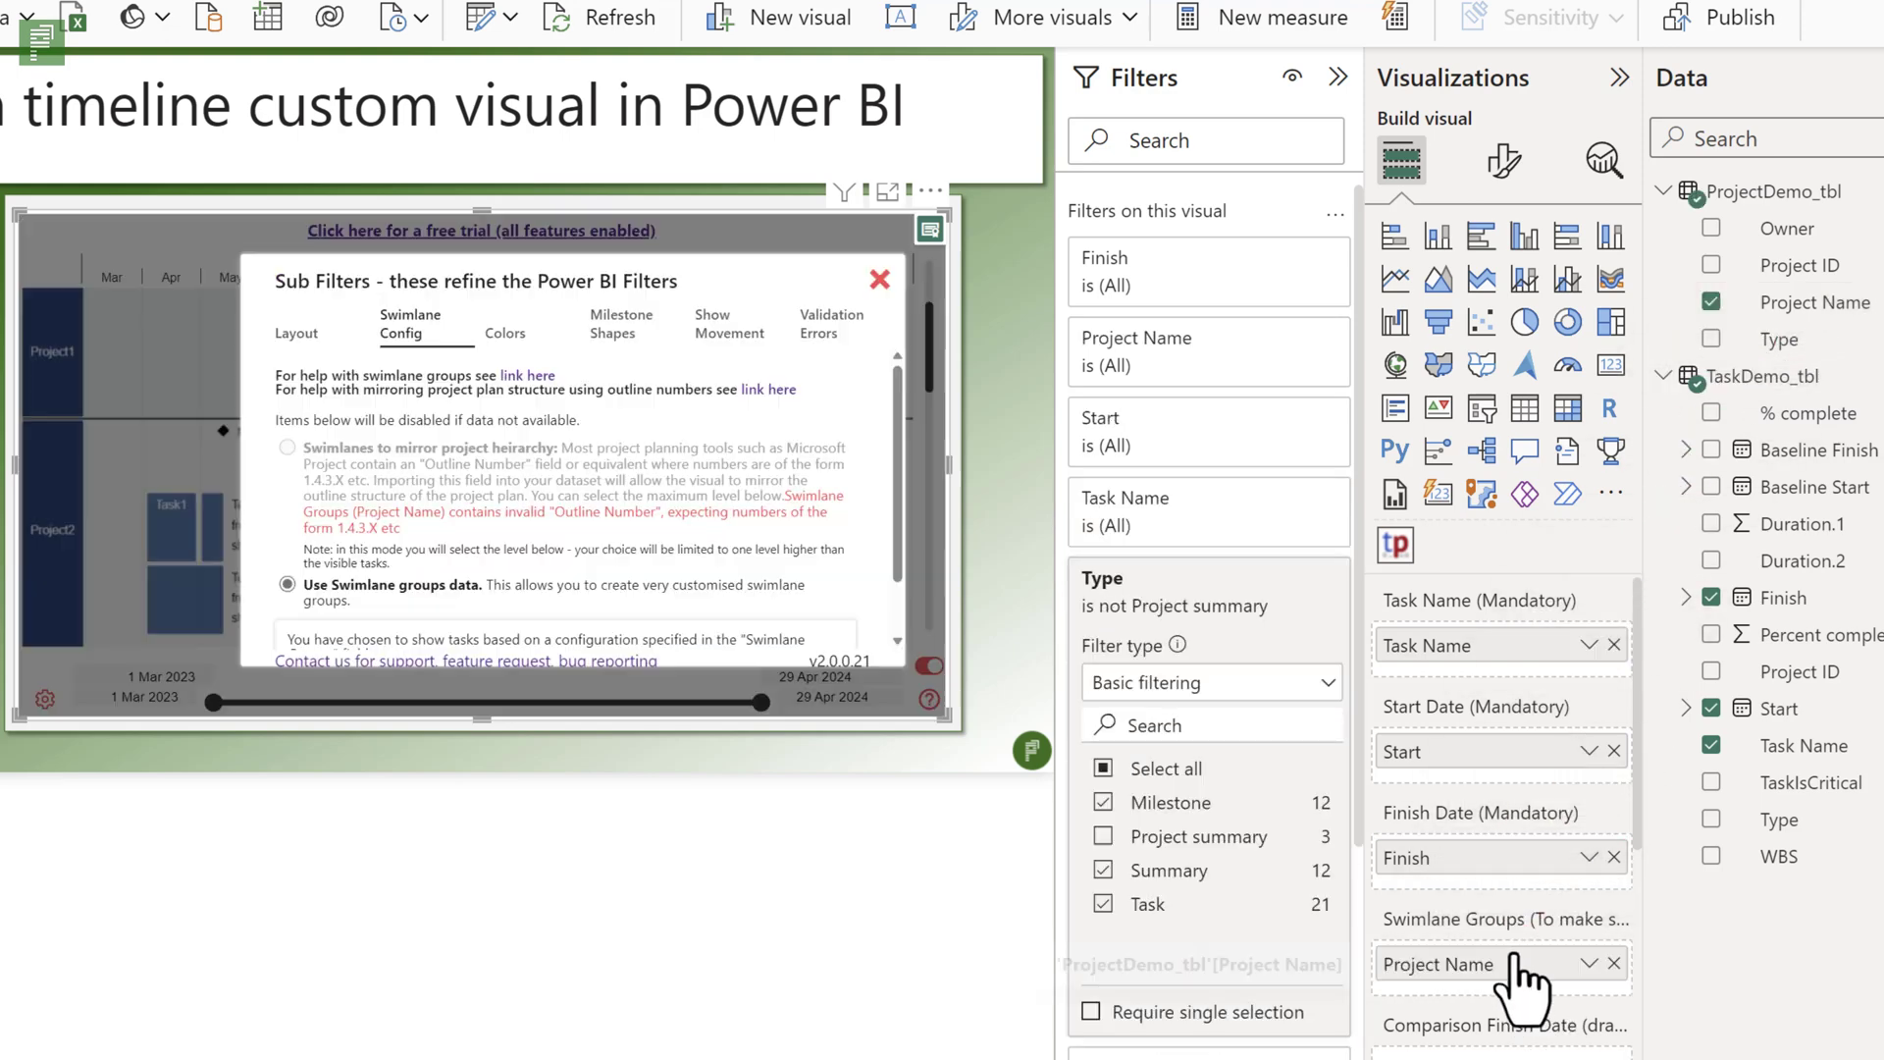
left_click(1870, 77)
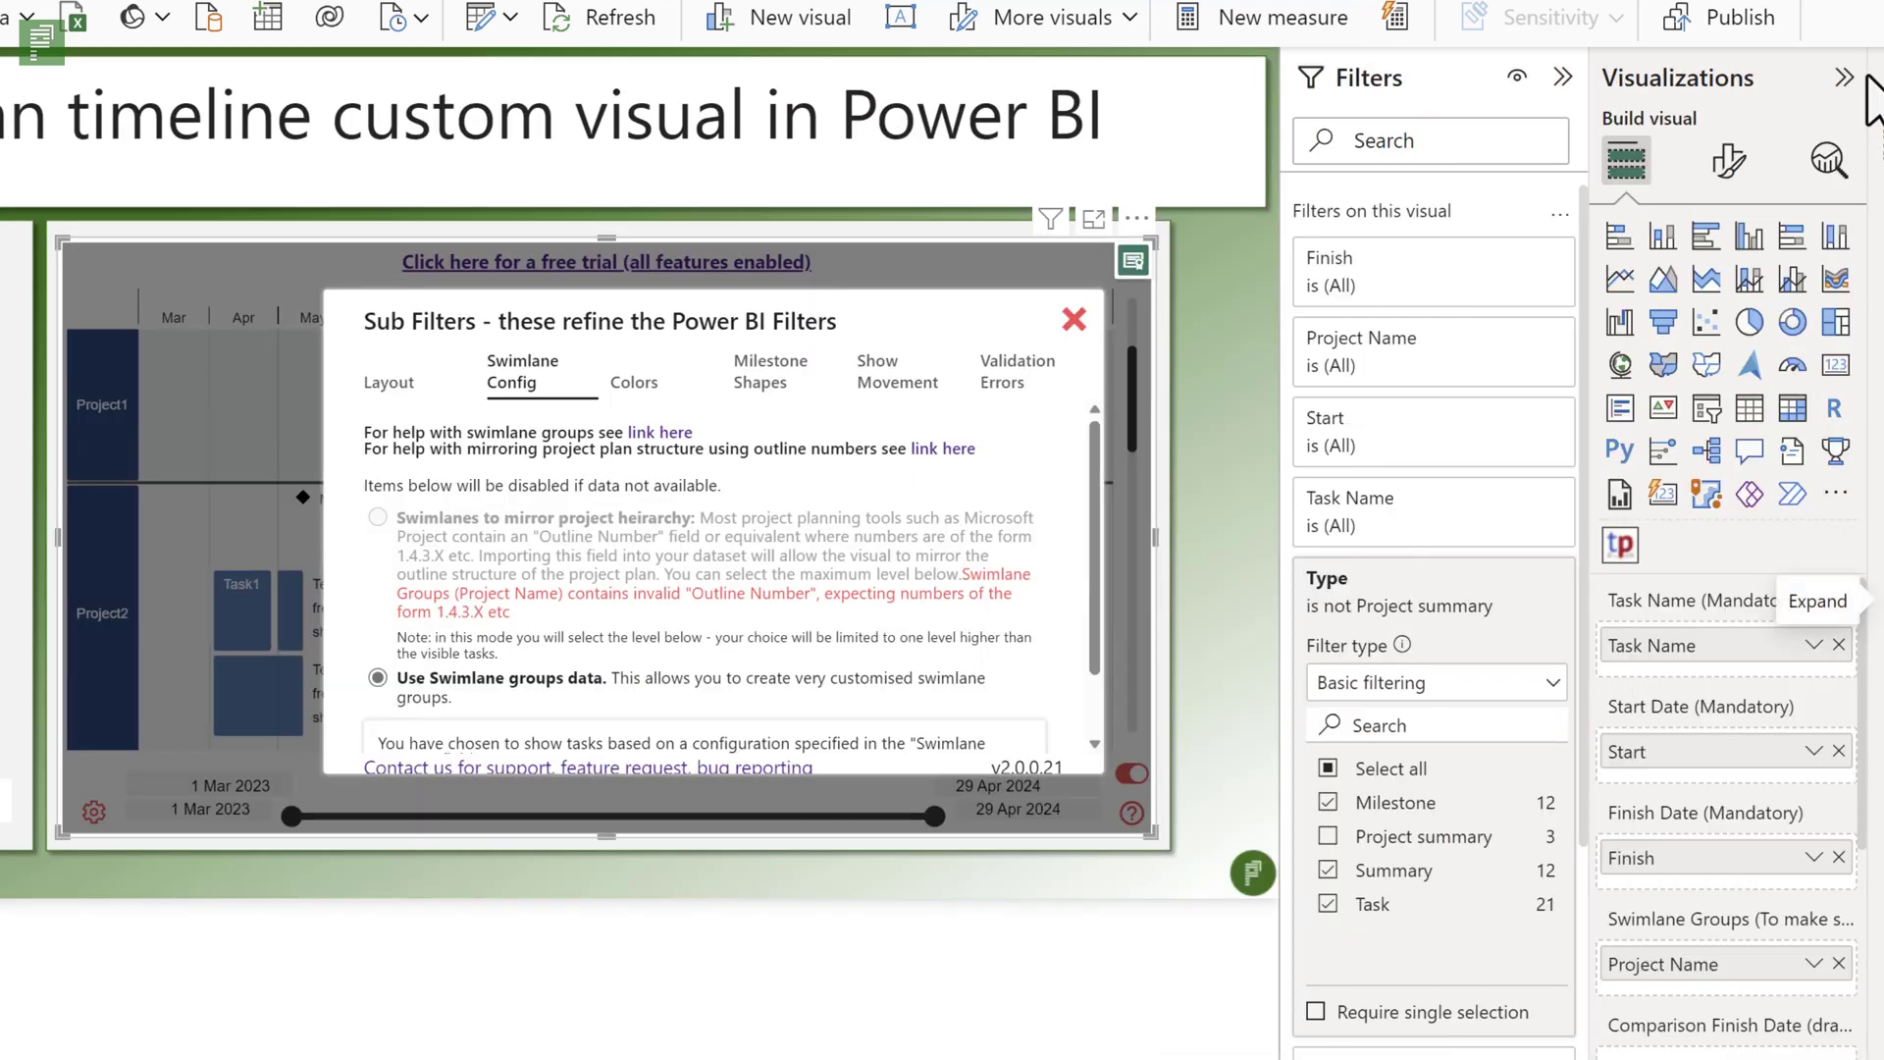
left_click(1850, 79)
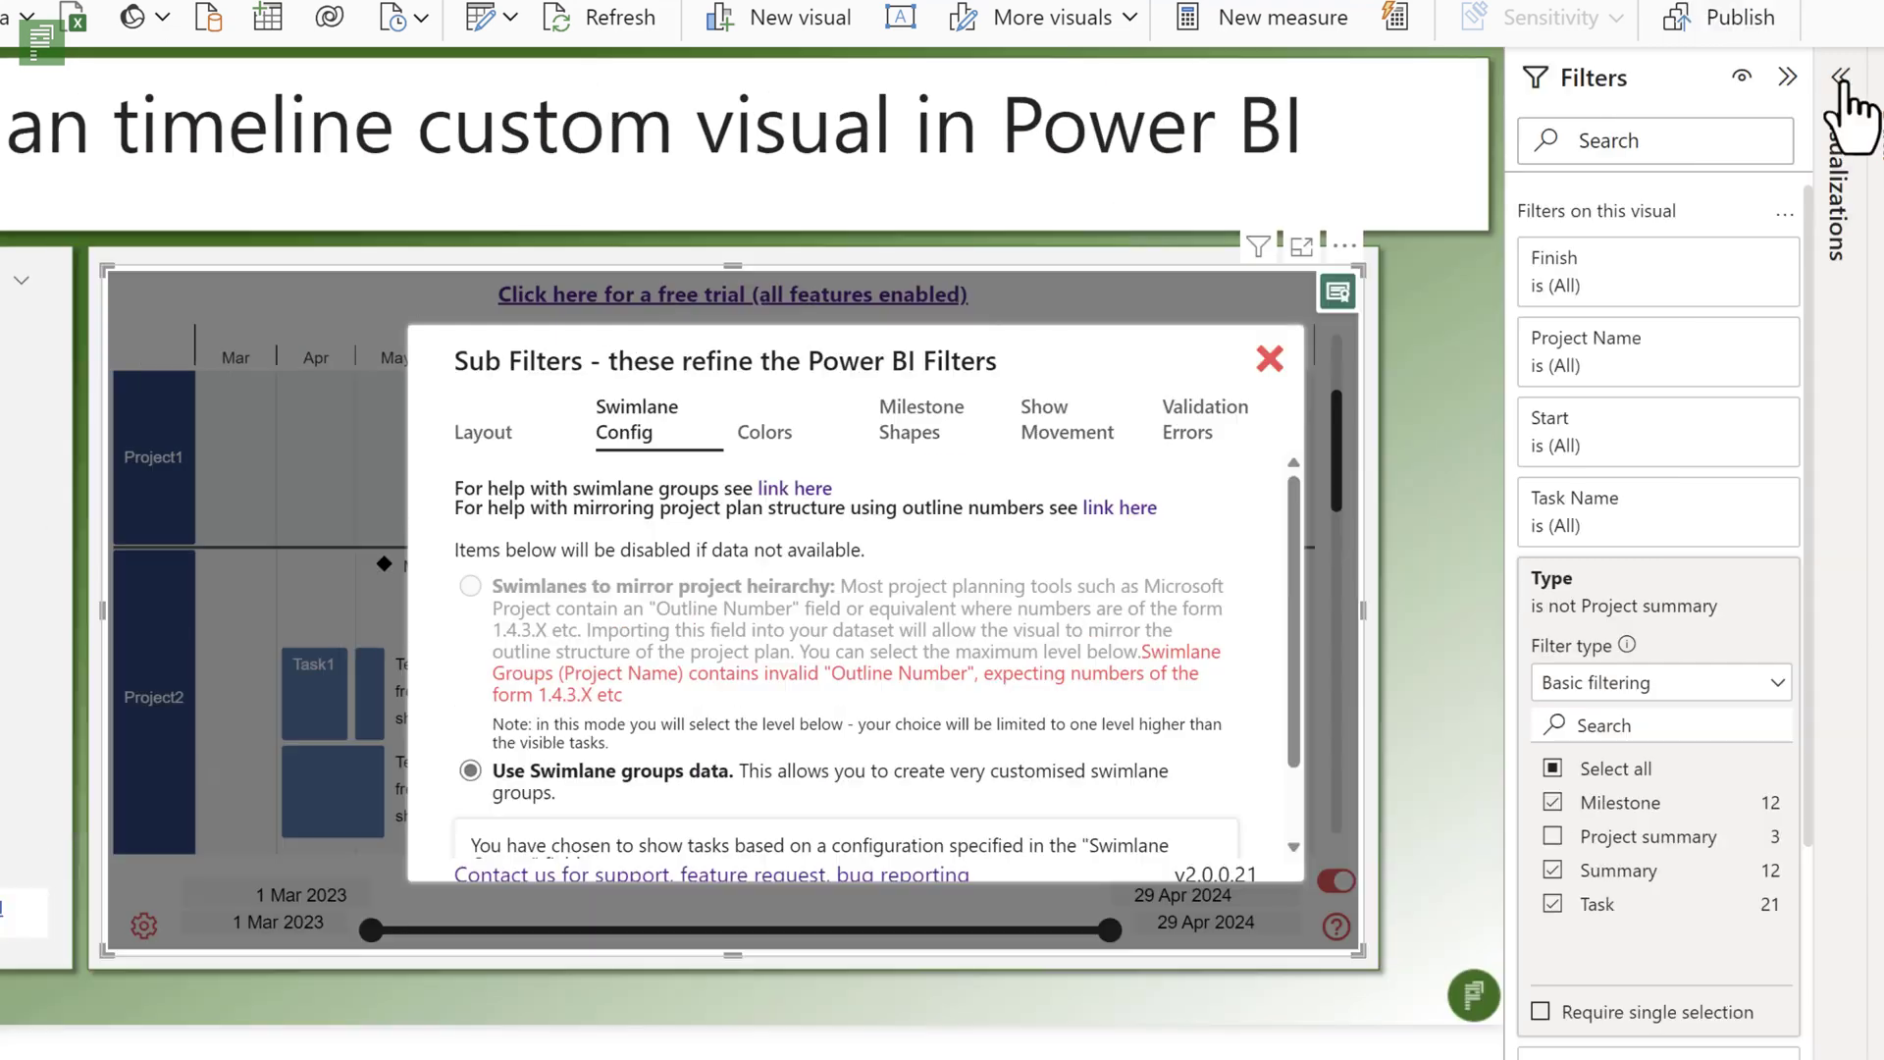
left_click(1787, 78)
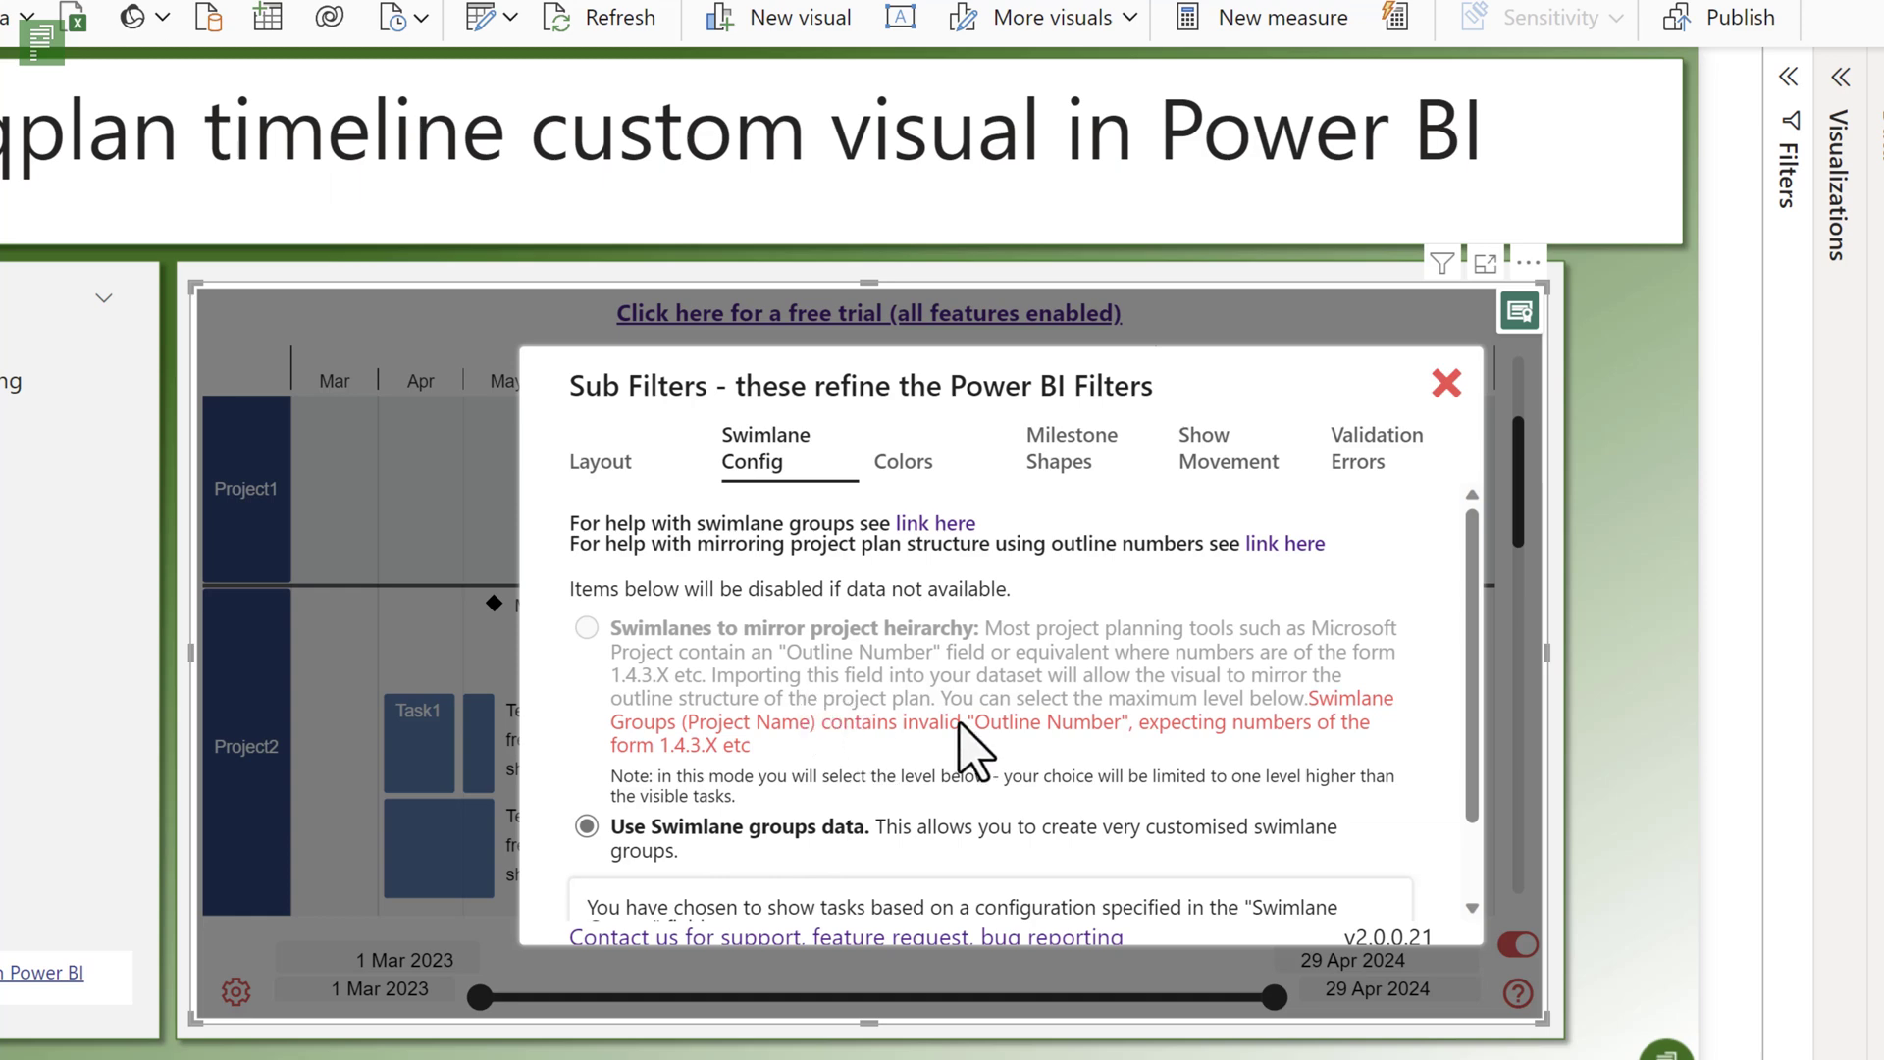
scroll(1453, 766, "down", 1)
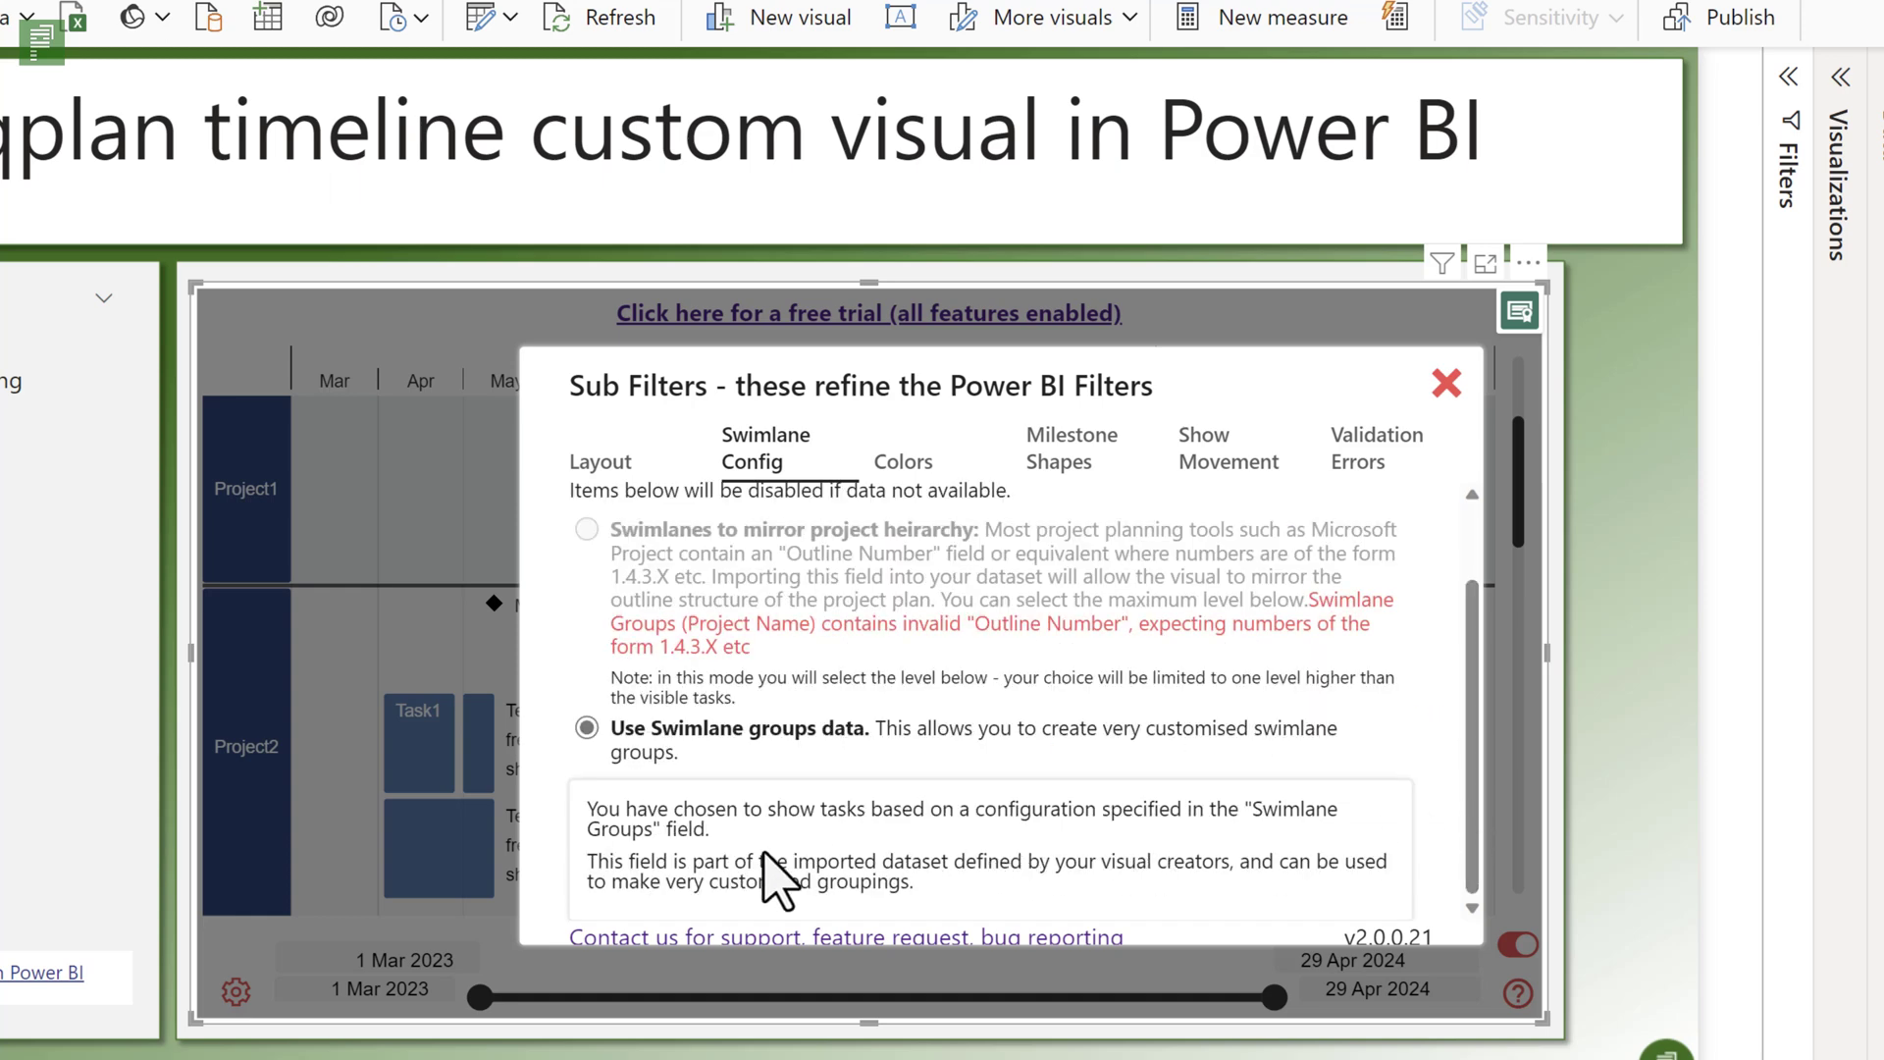
- Close the Sub Filters settings to review the project lanes, then reopen them
left_click(1437, 391)
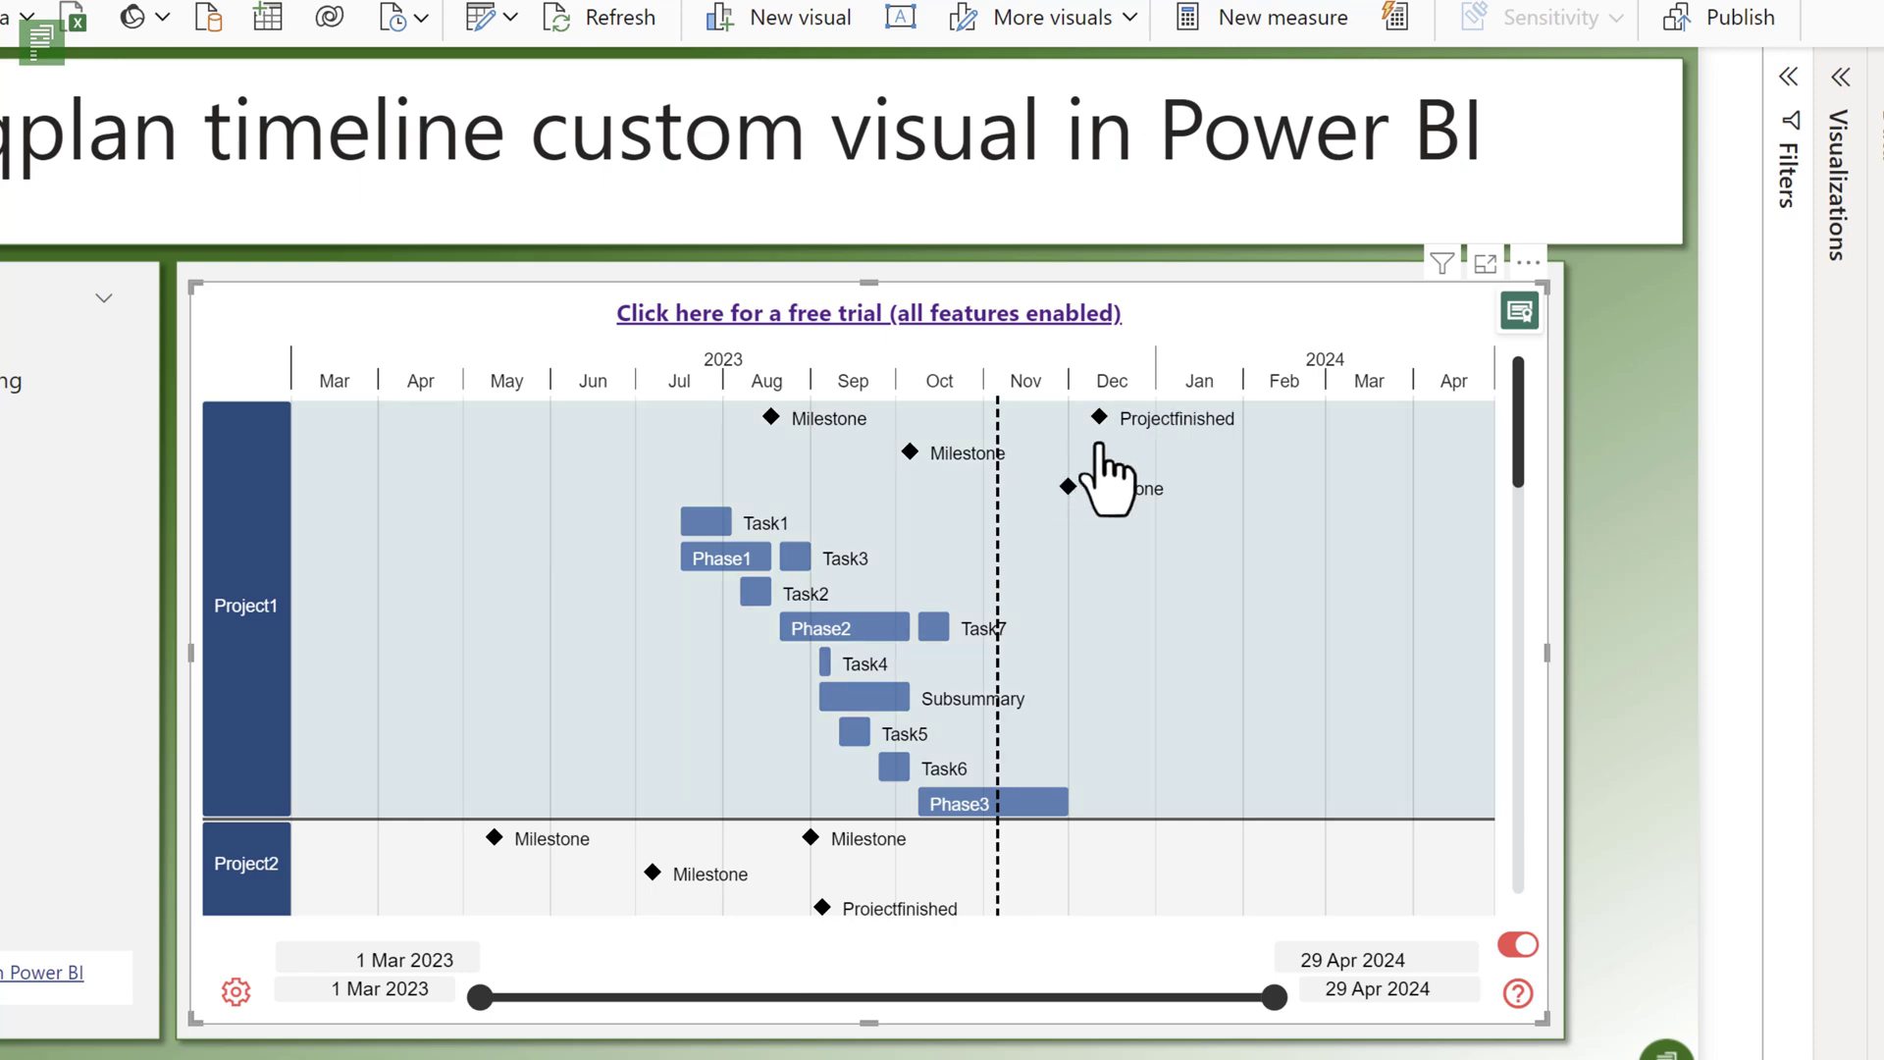
left_click(242, 989)
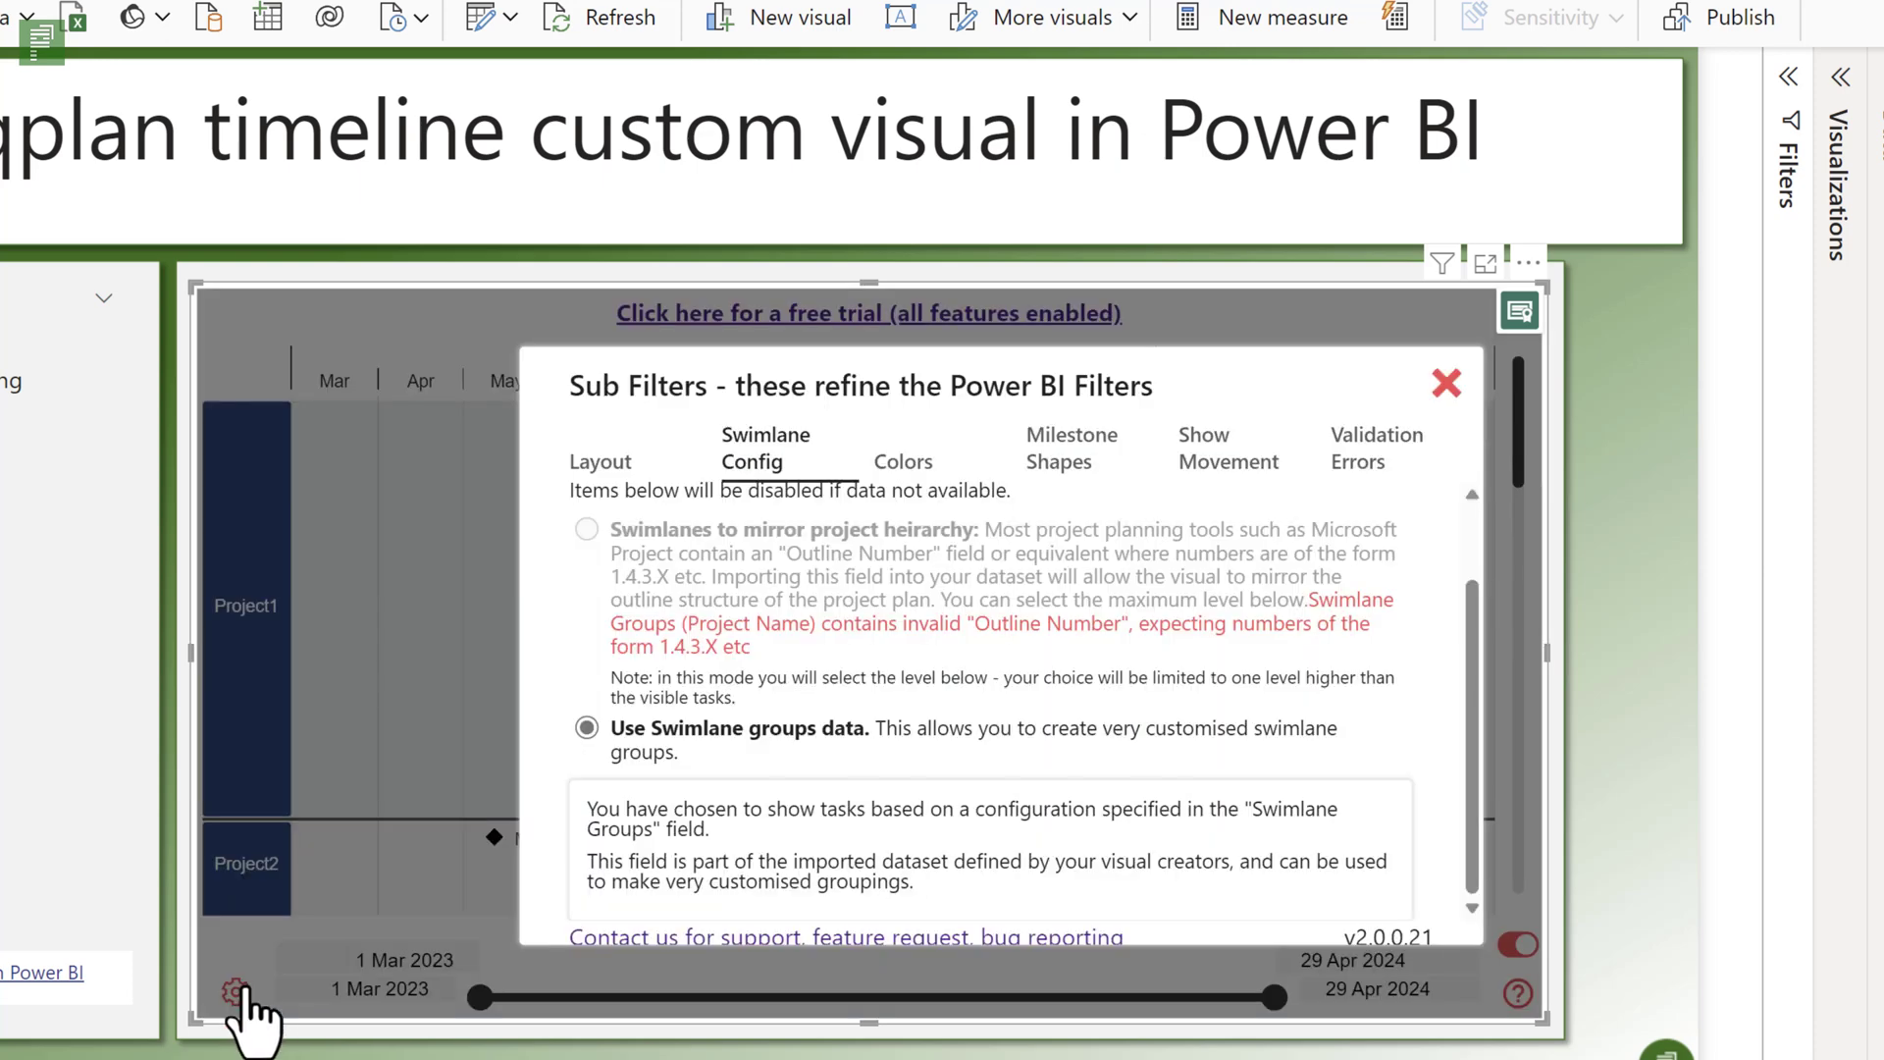
- Set the Drawing Layout Theme to Milestones only and close the settings
left_click(619, 469)
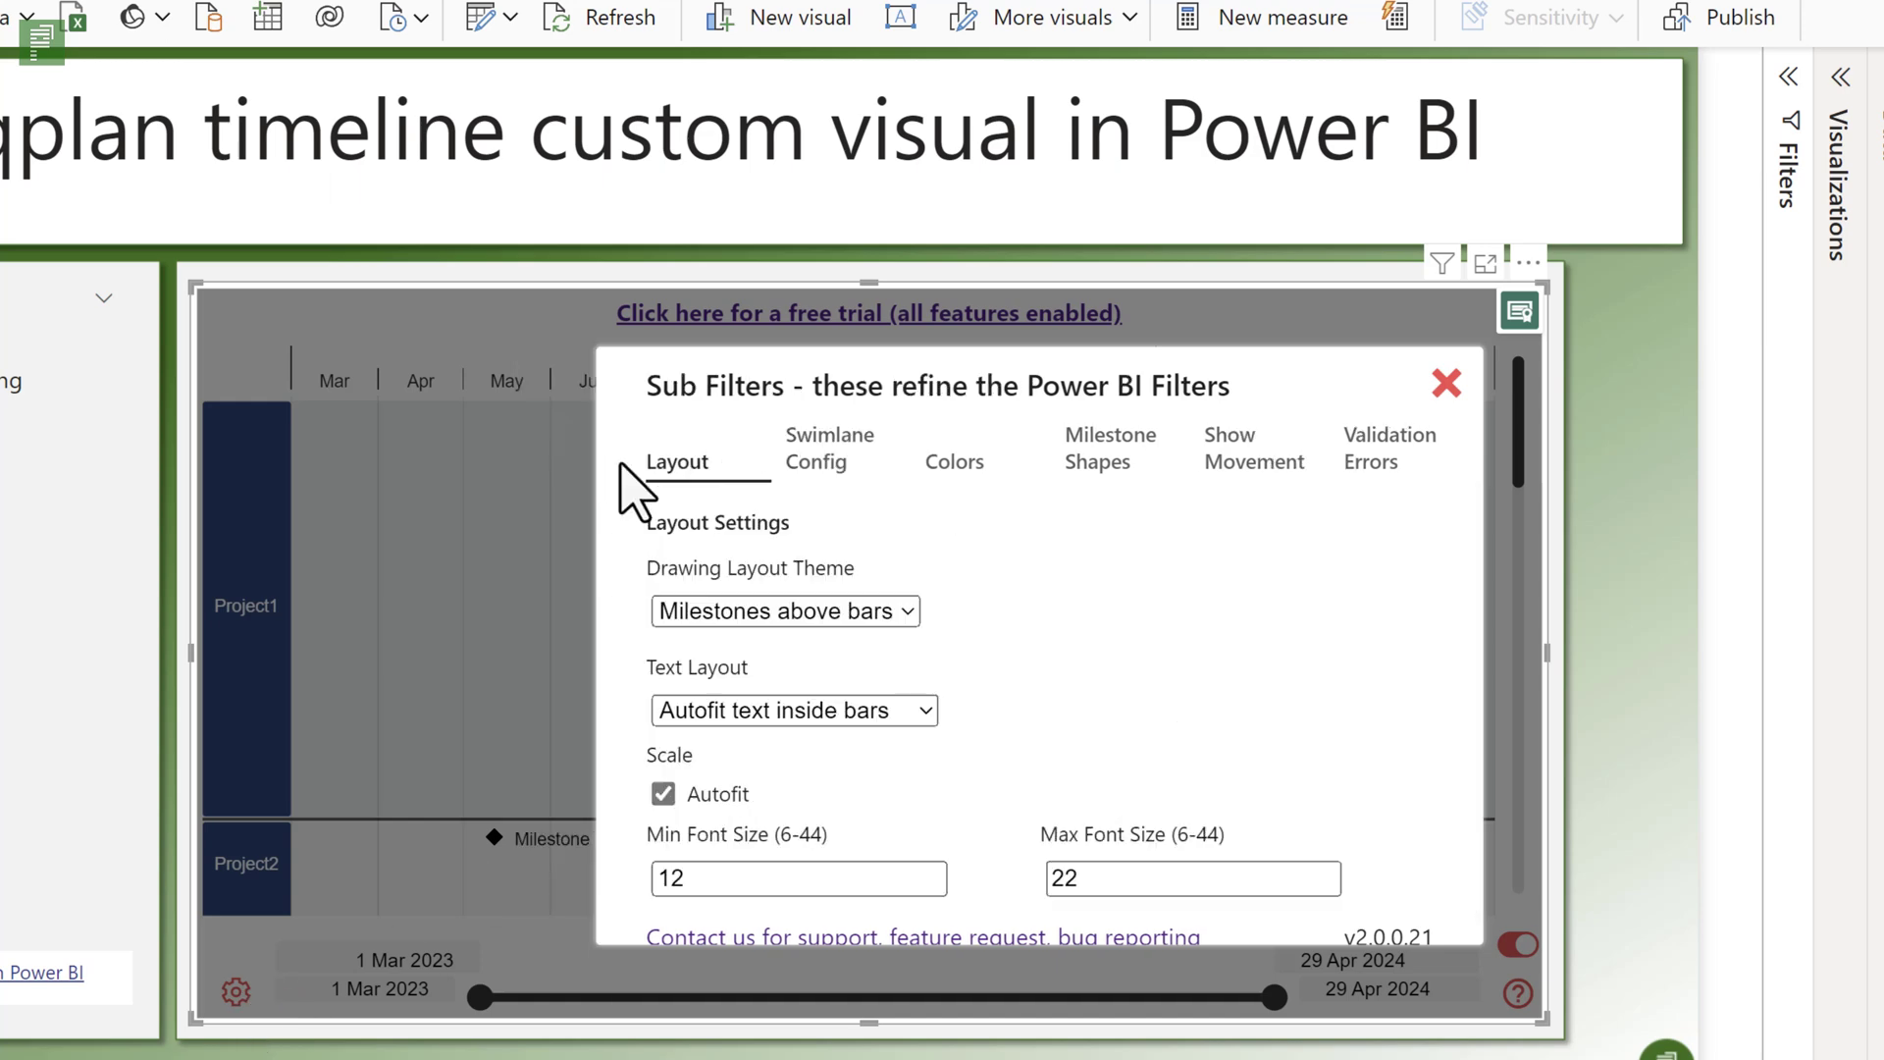
left_click(752, 614)
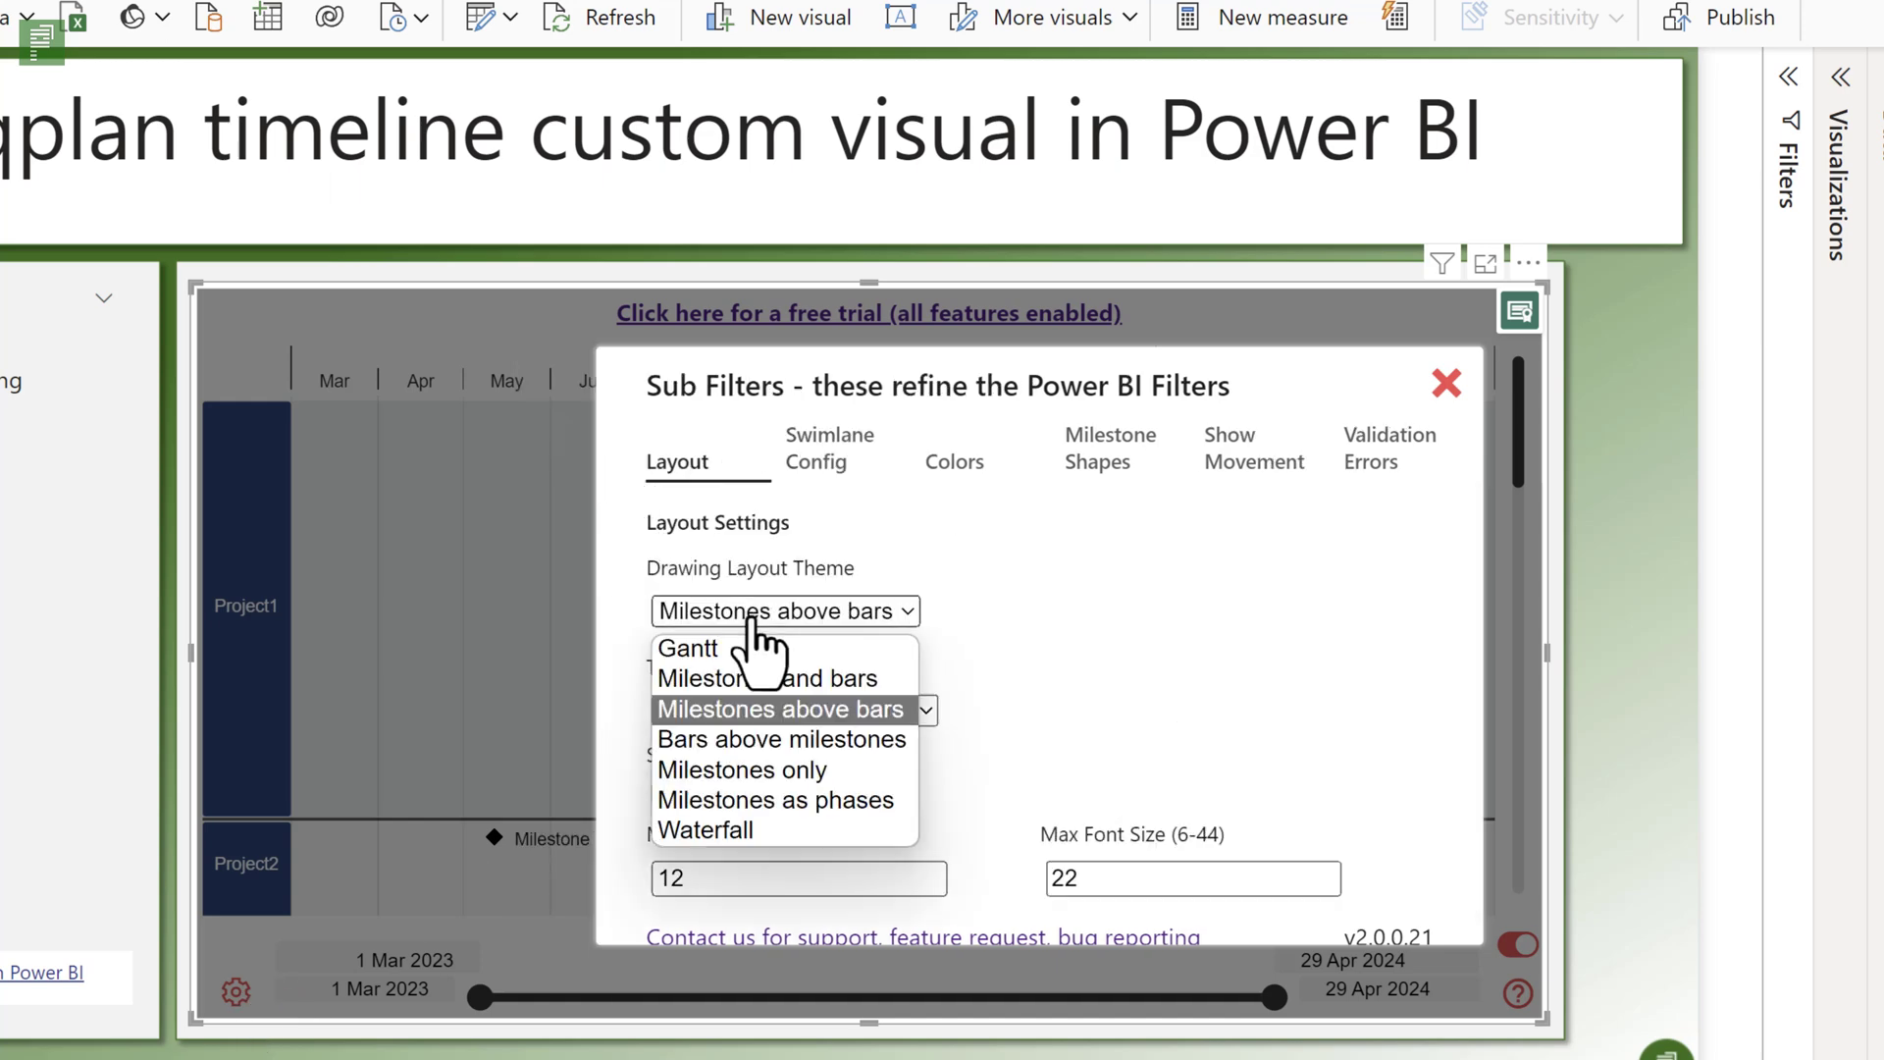
left_click(770, 770)
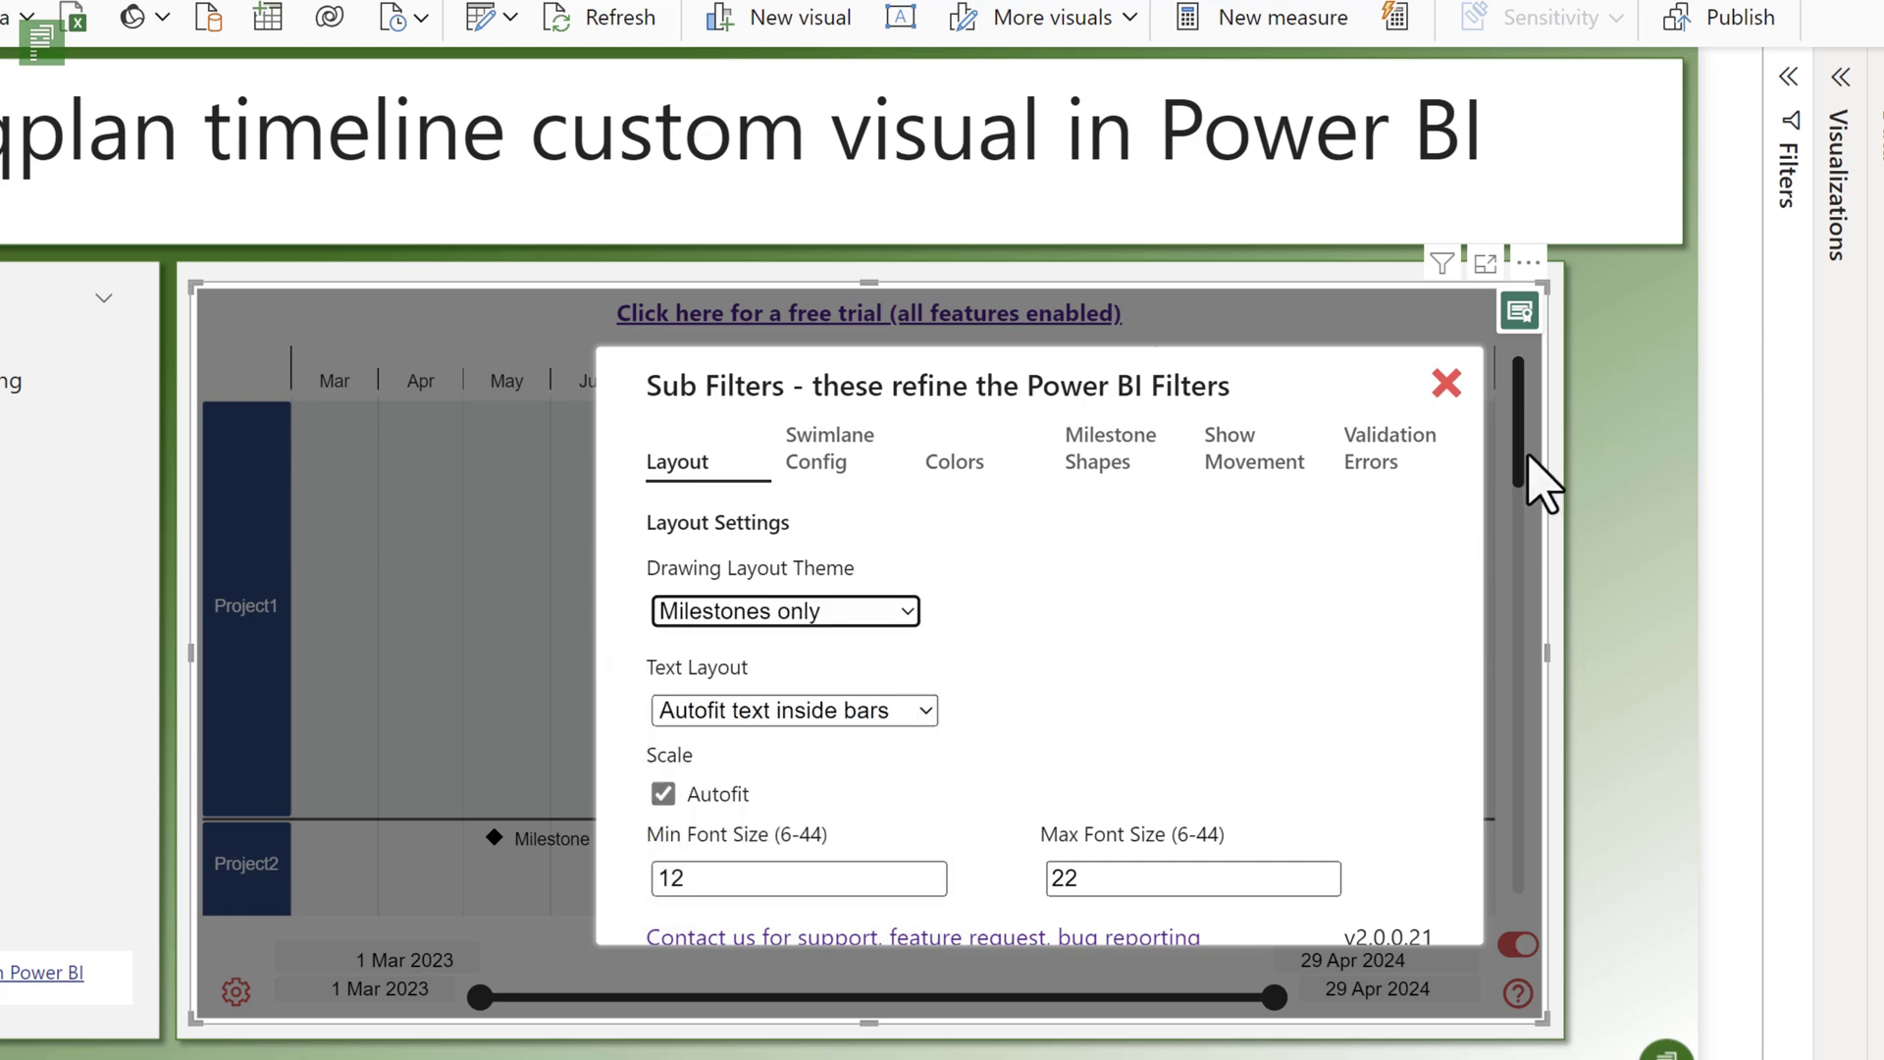
left_click(1447, 385)
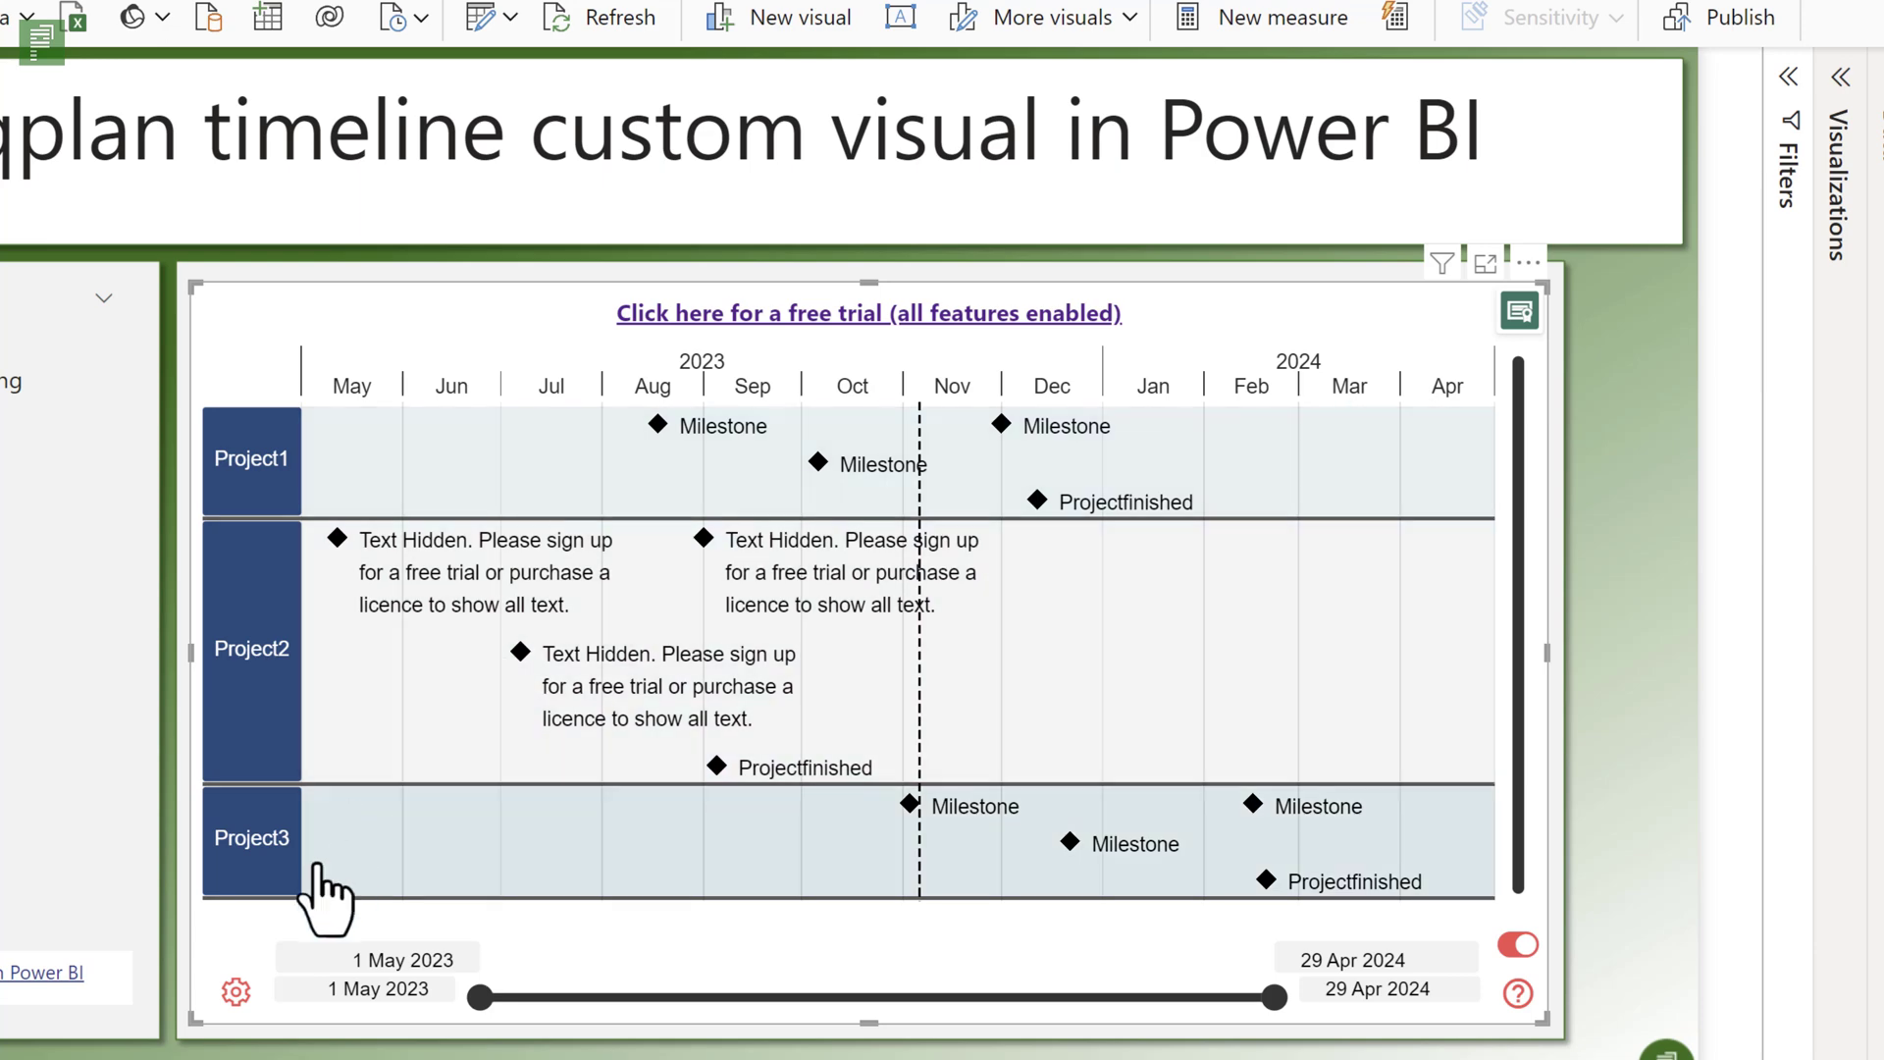
- Change the Drawing Layout Theme back to Gantt and close the settings
left_click(236, 992)
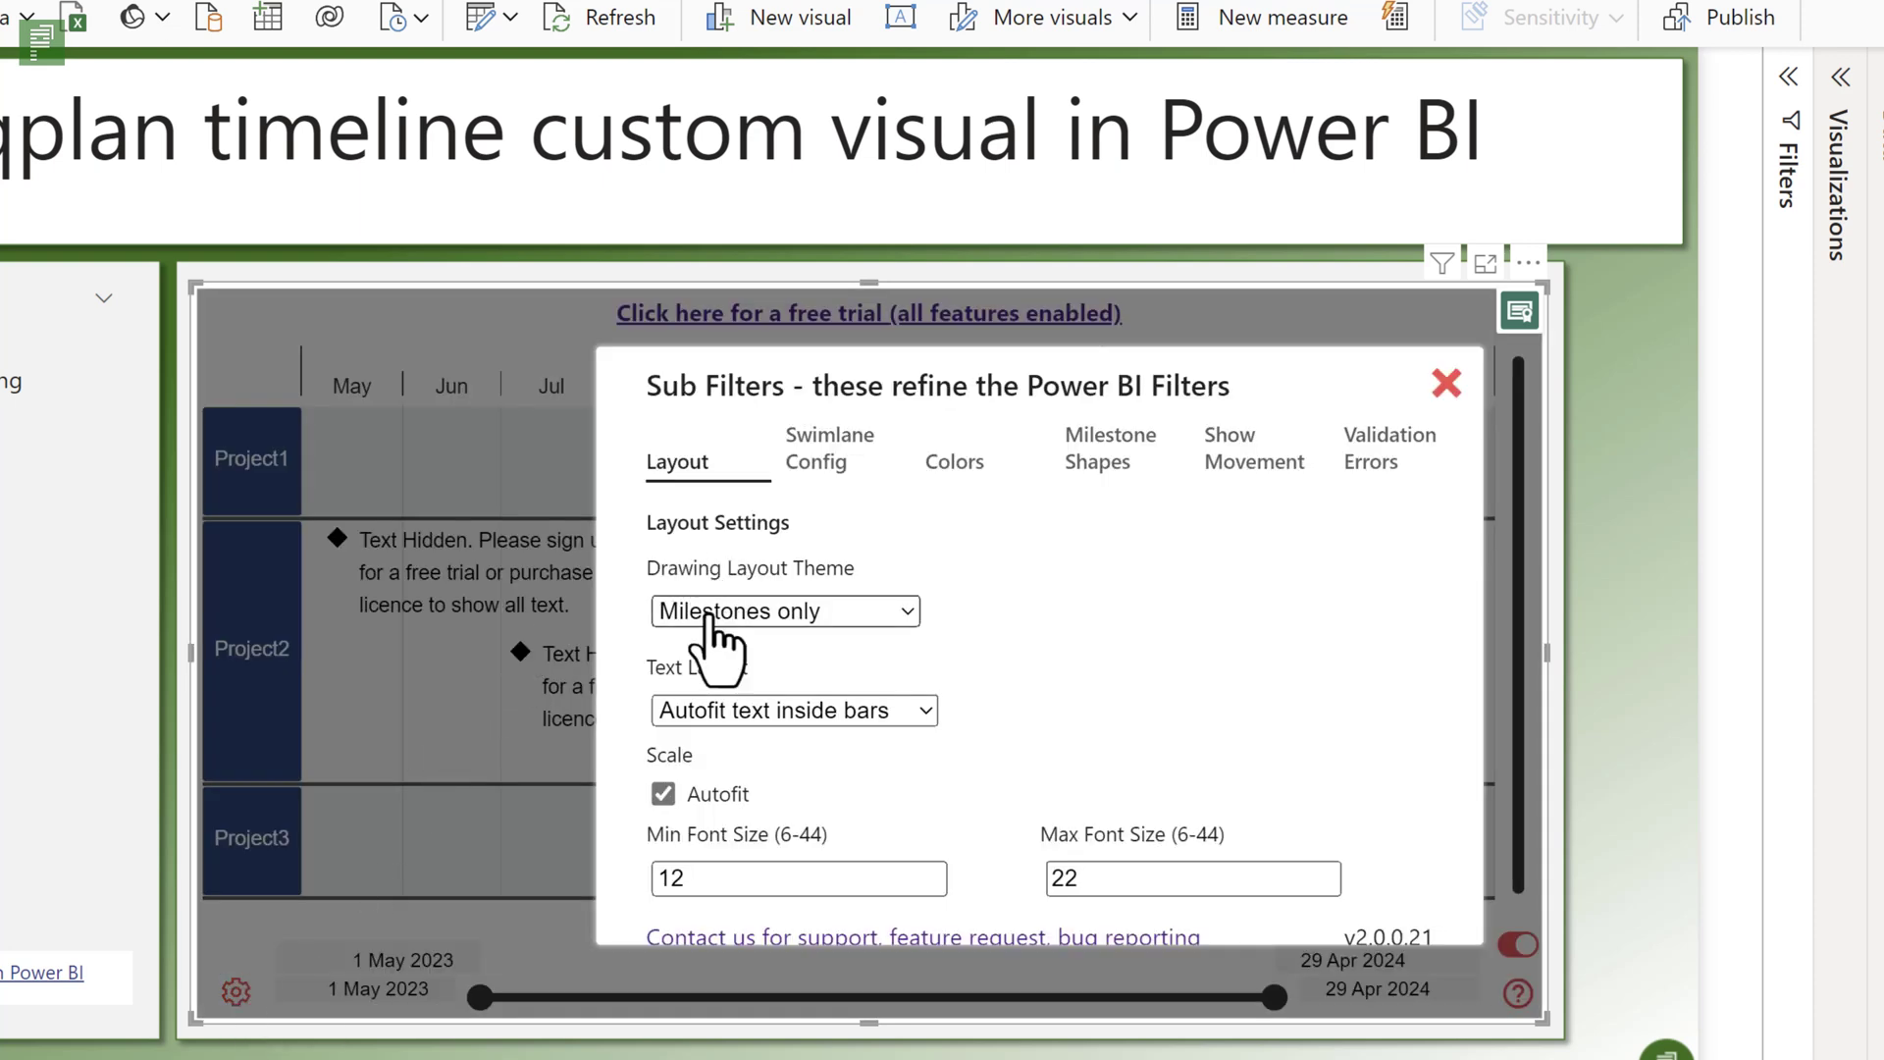
left_click(827, 611)
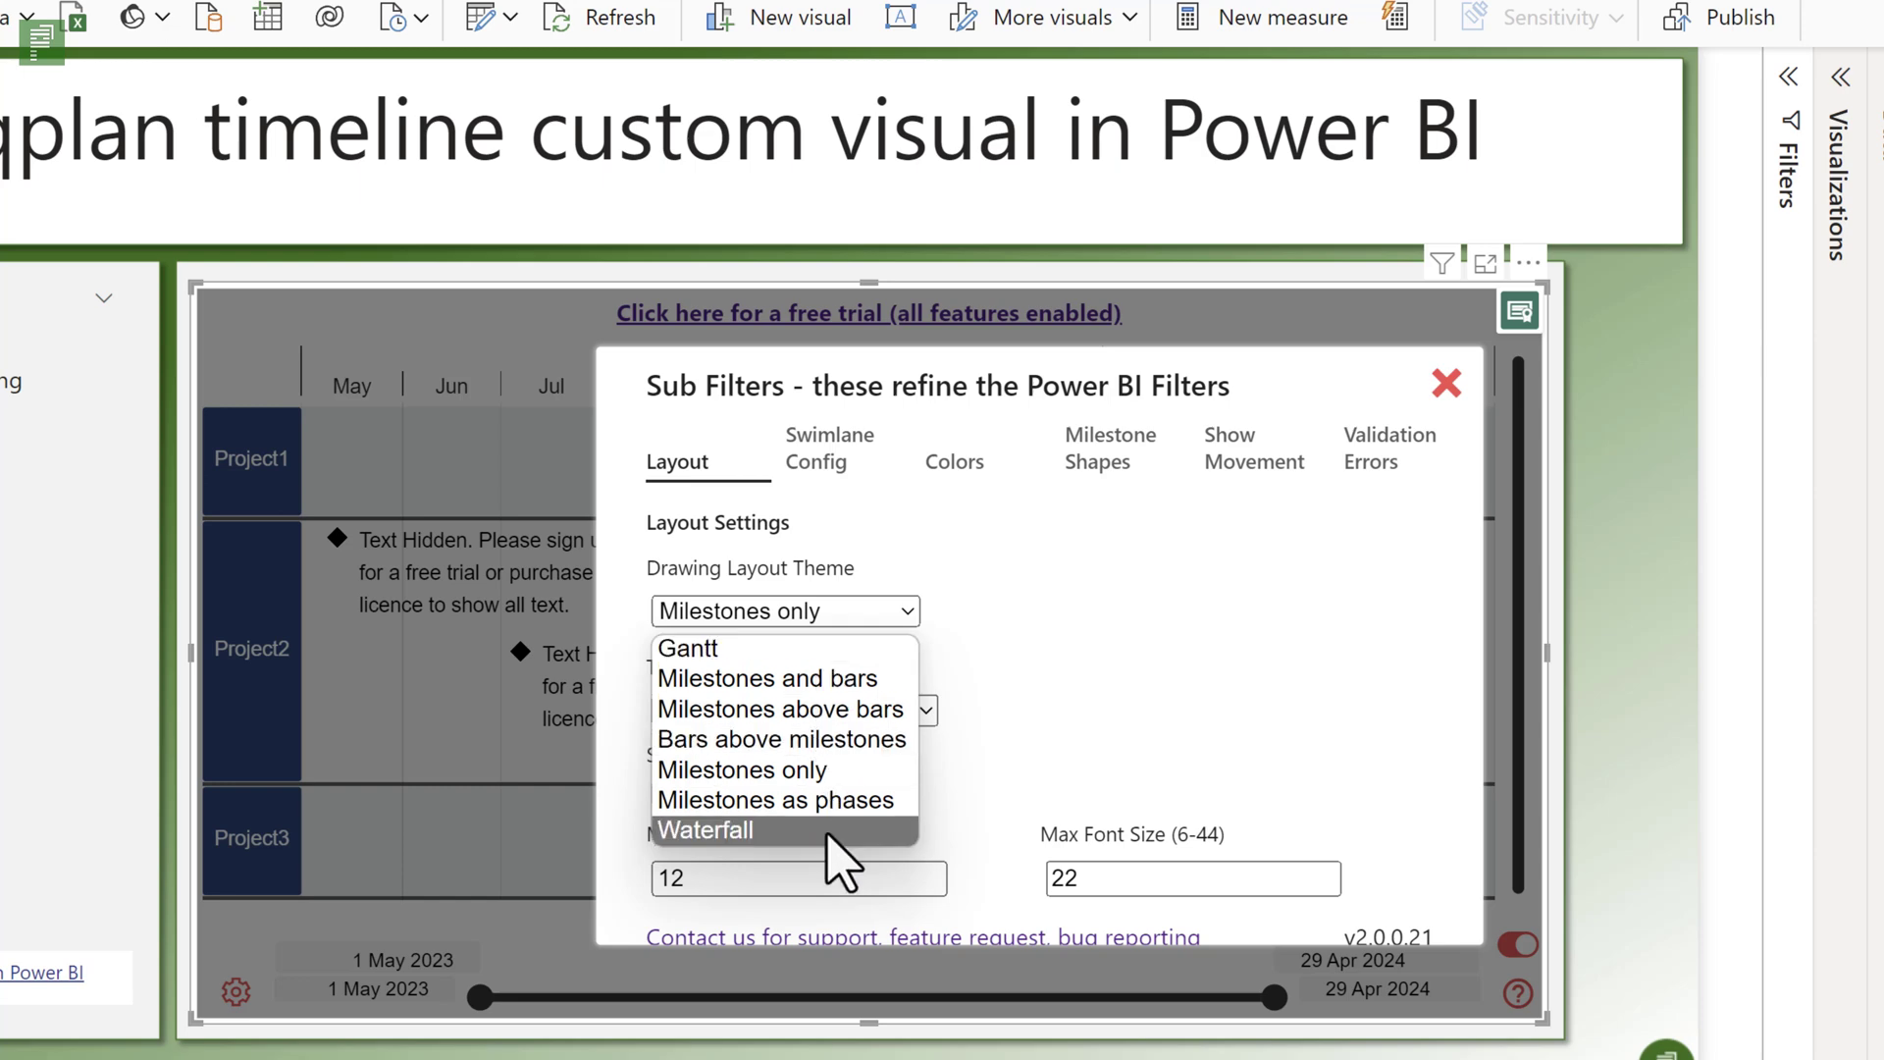
left_click(844, 653)
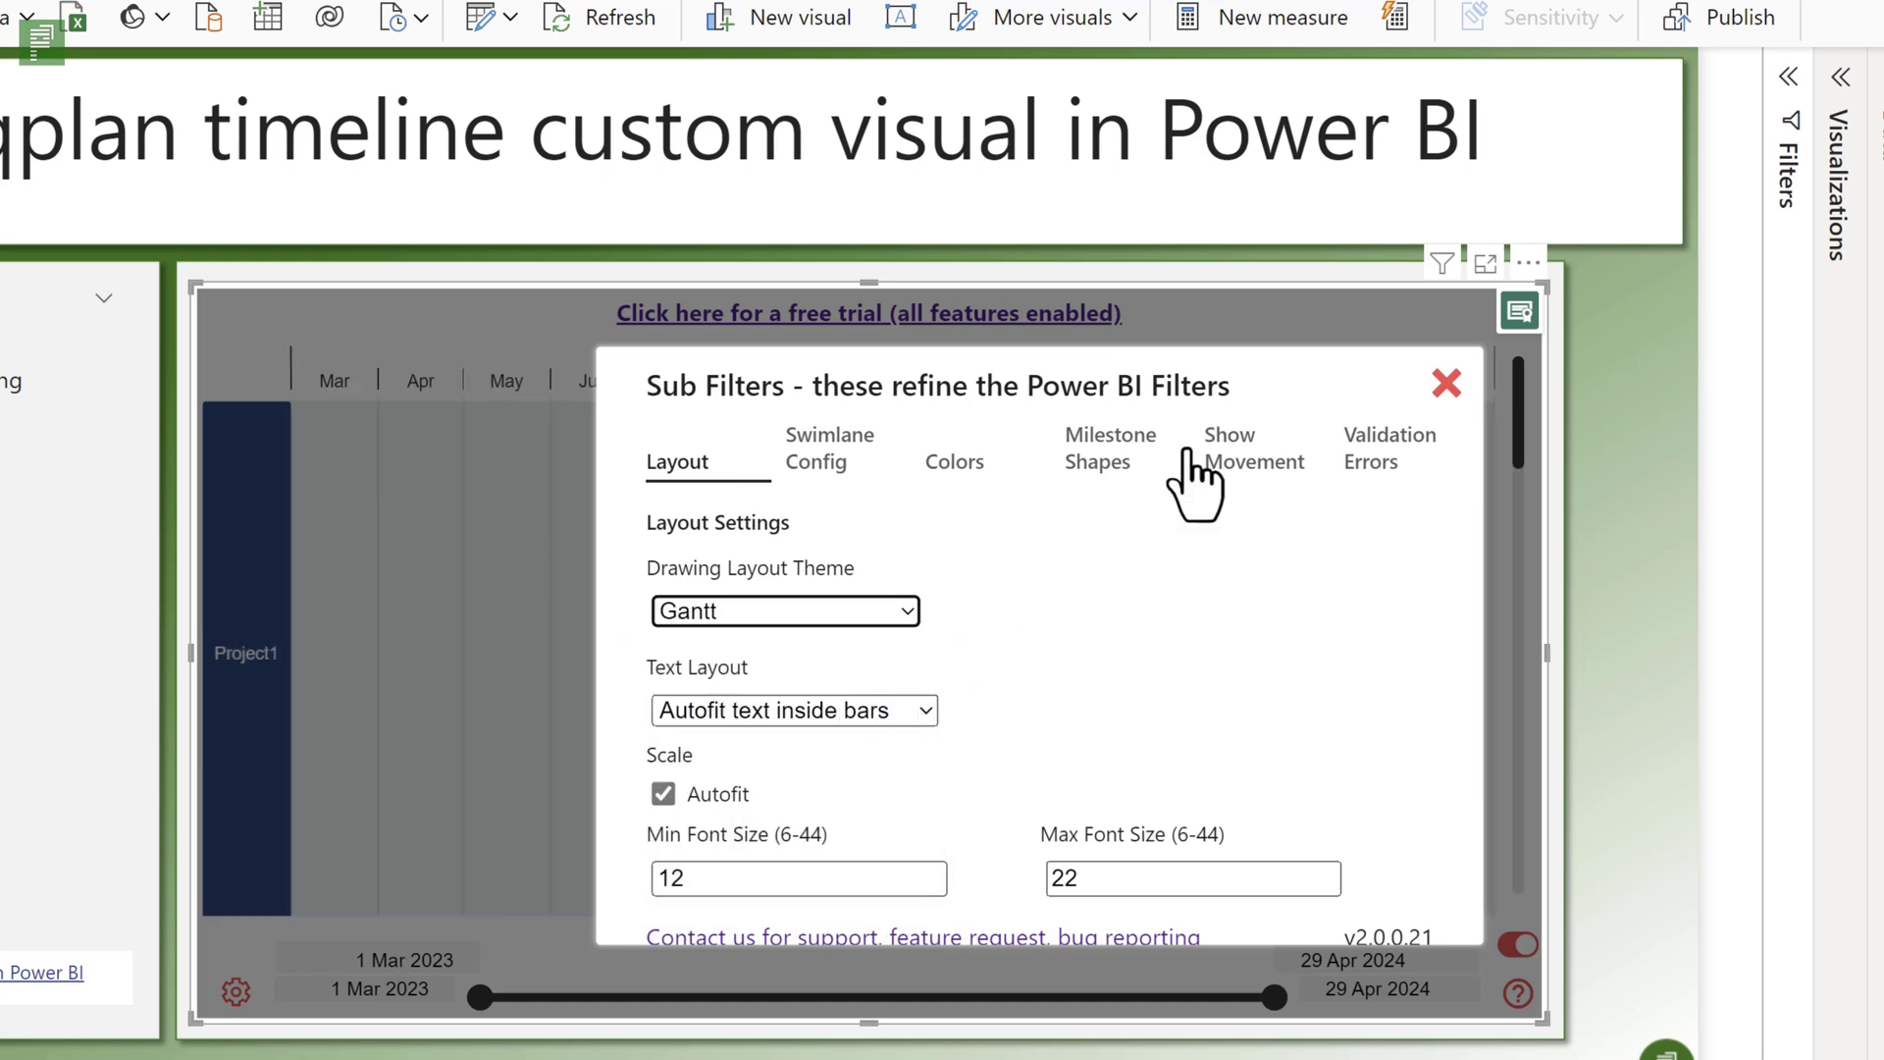
left_click(1462, 384)
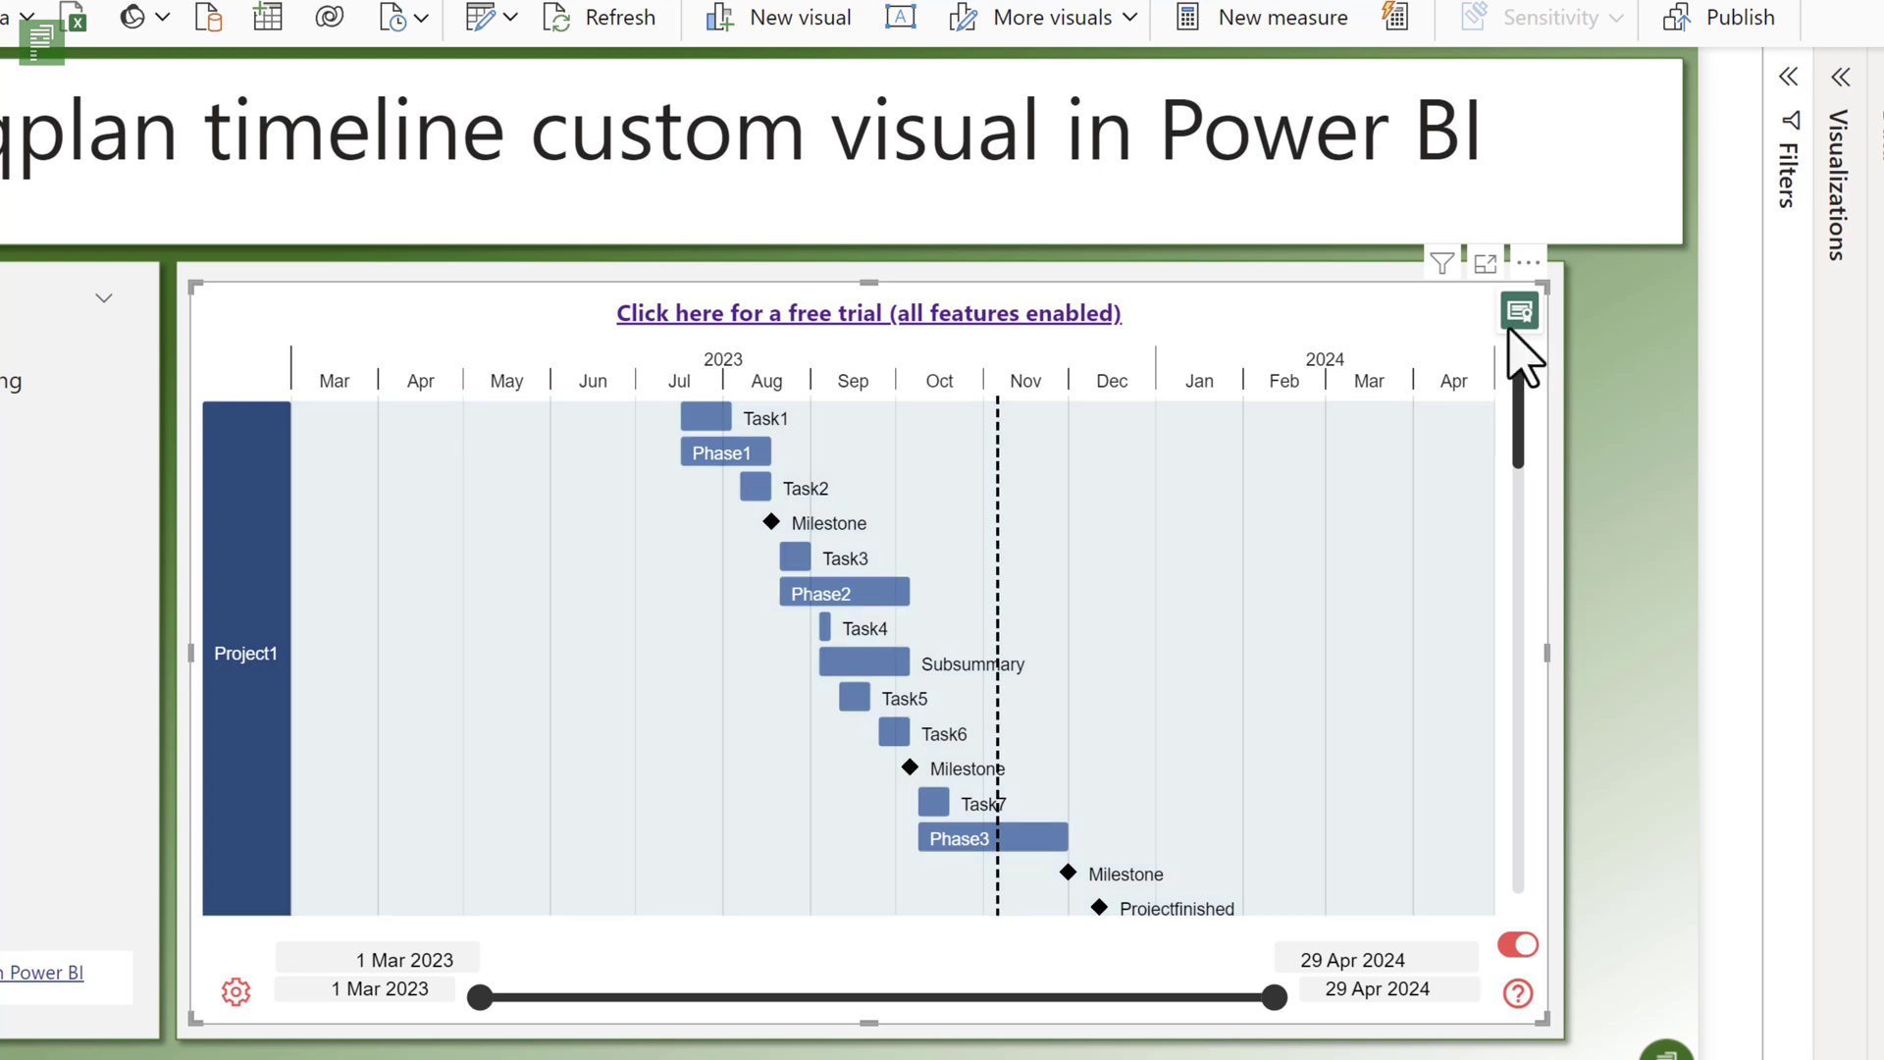
- Add the TaskDemo_tbl WBS field as a second swimlane grouping
left_click(1843, 79)
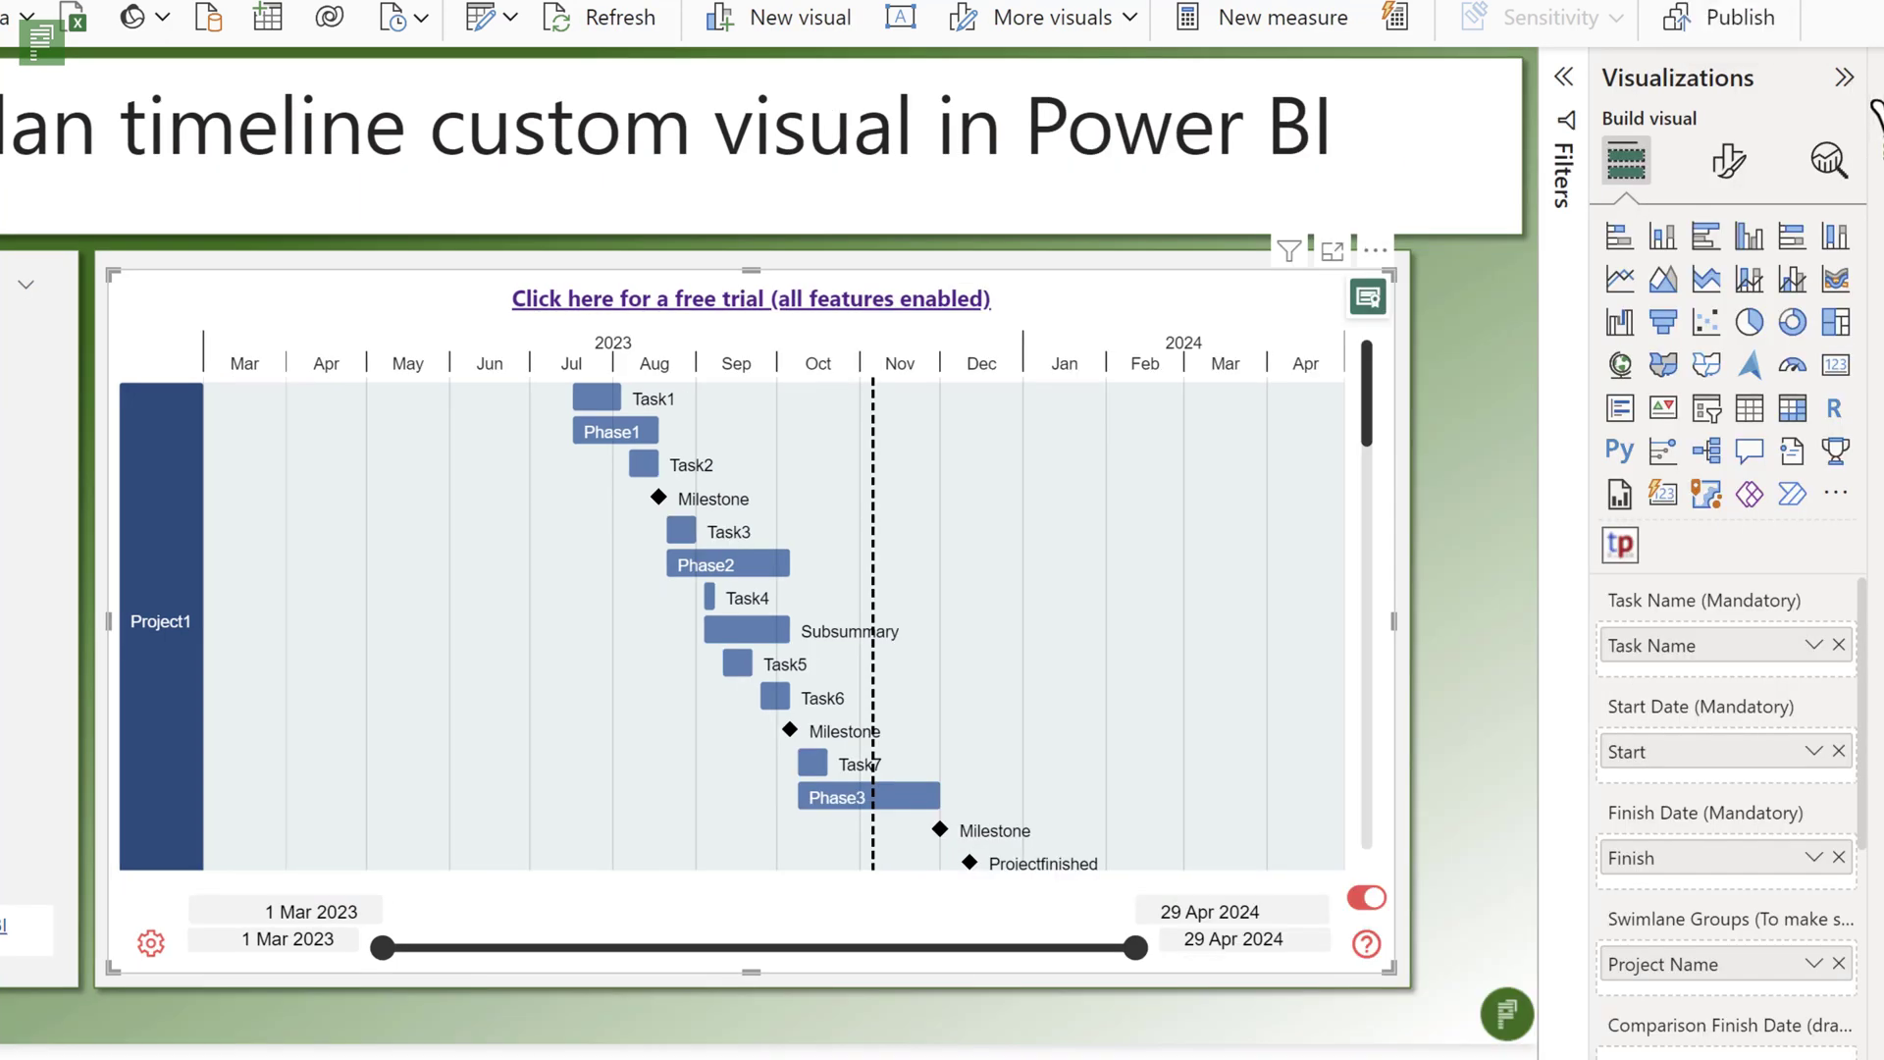
left_click(1872, 123)
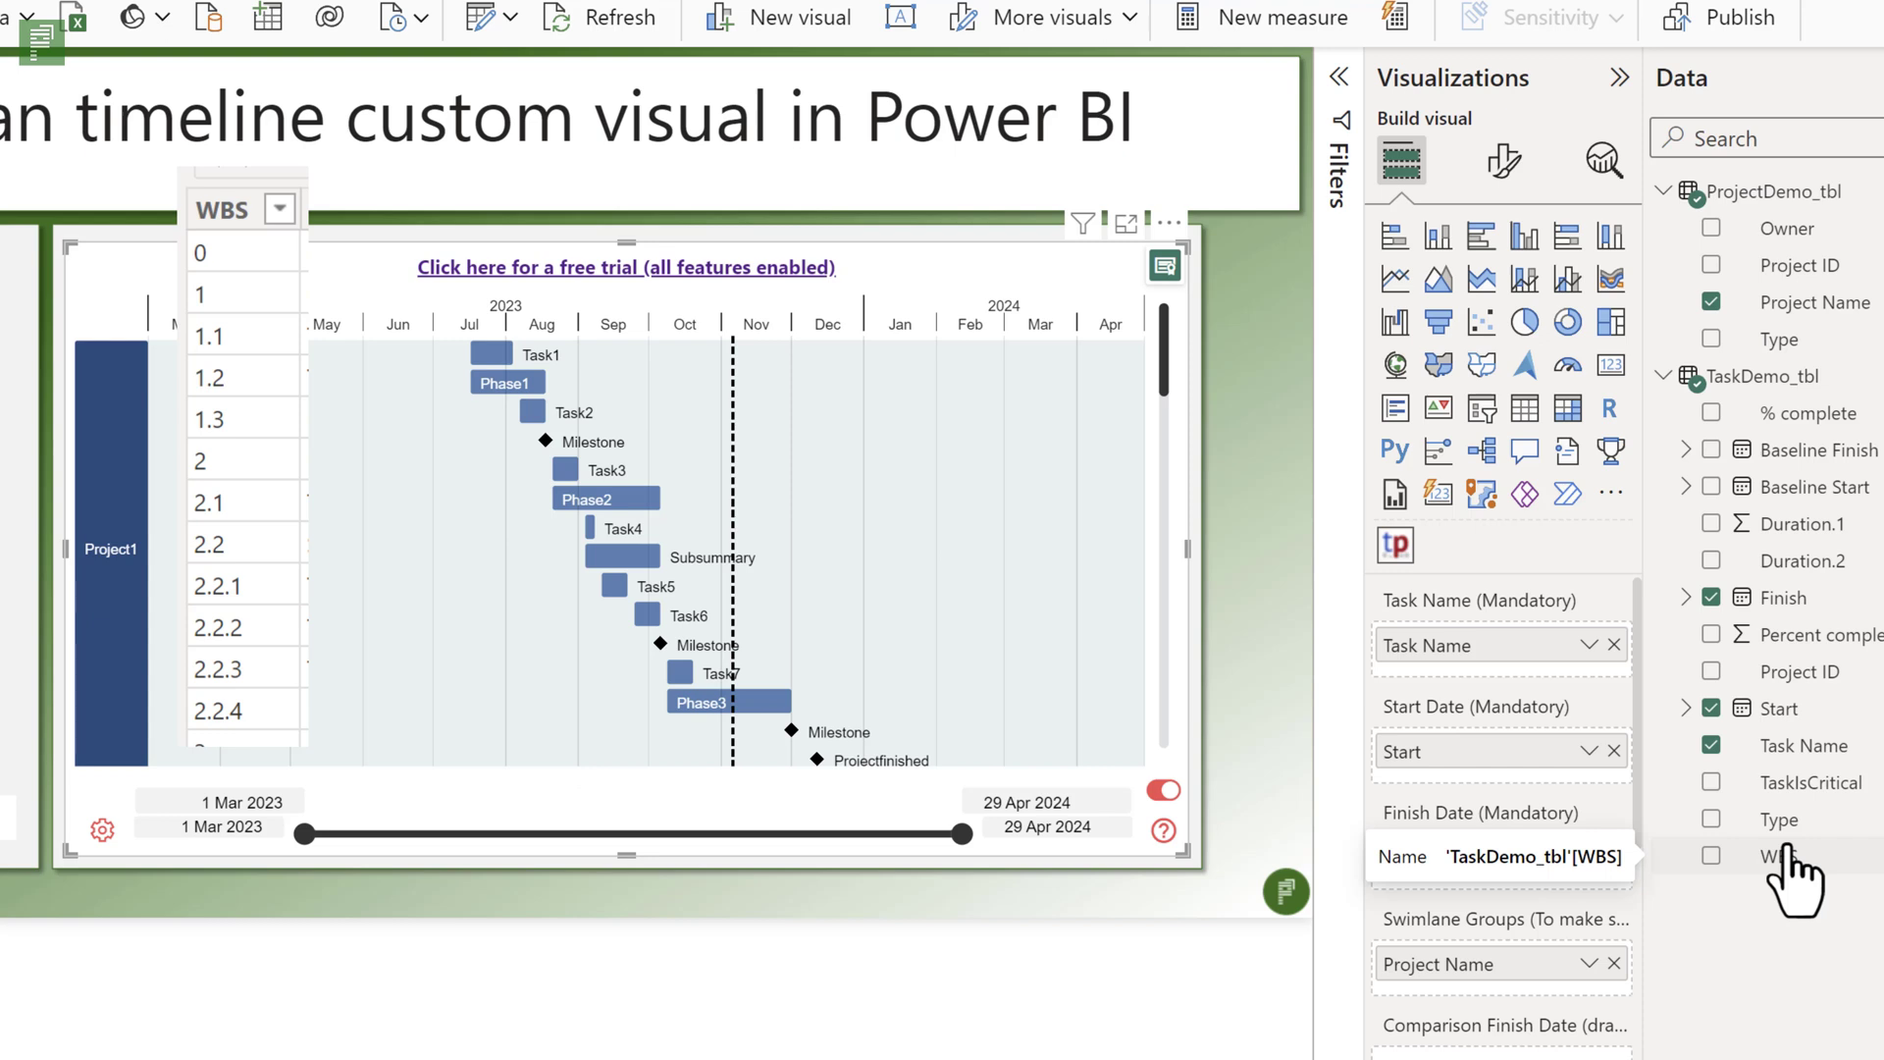
left_click(1811, 860)
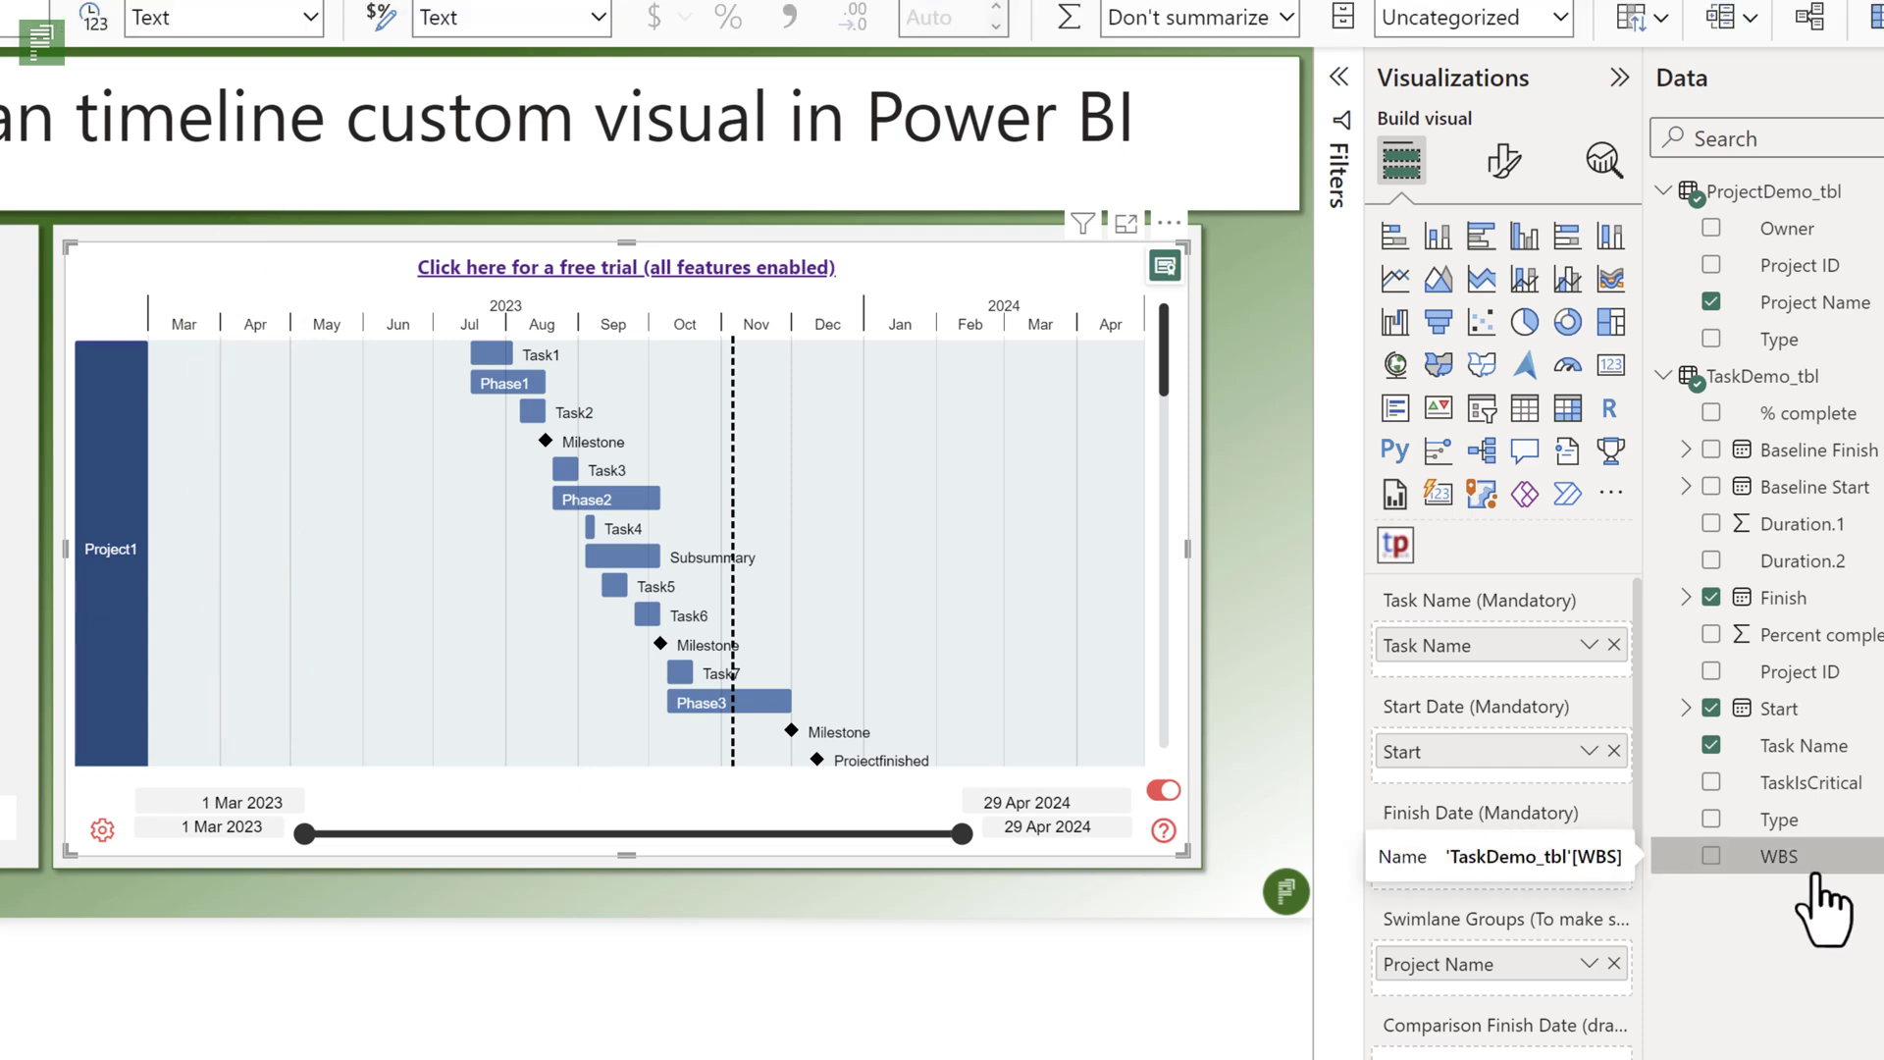
left_click_drag(1816, 878, 1538, 987)
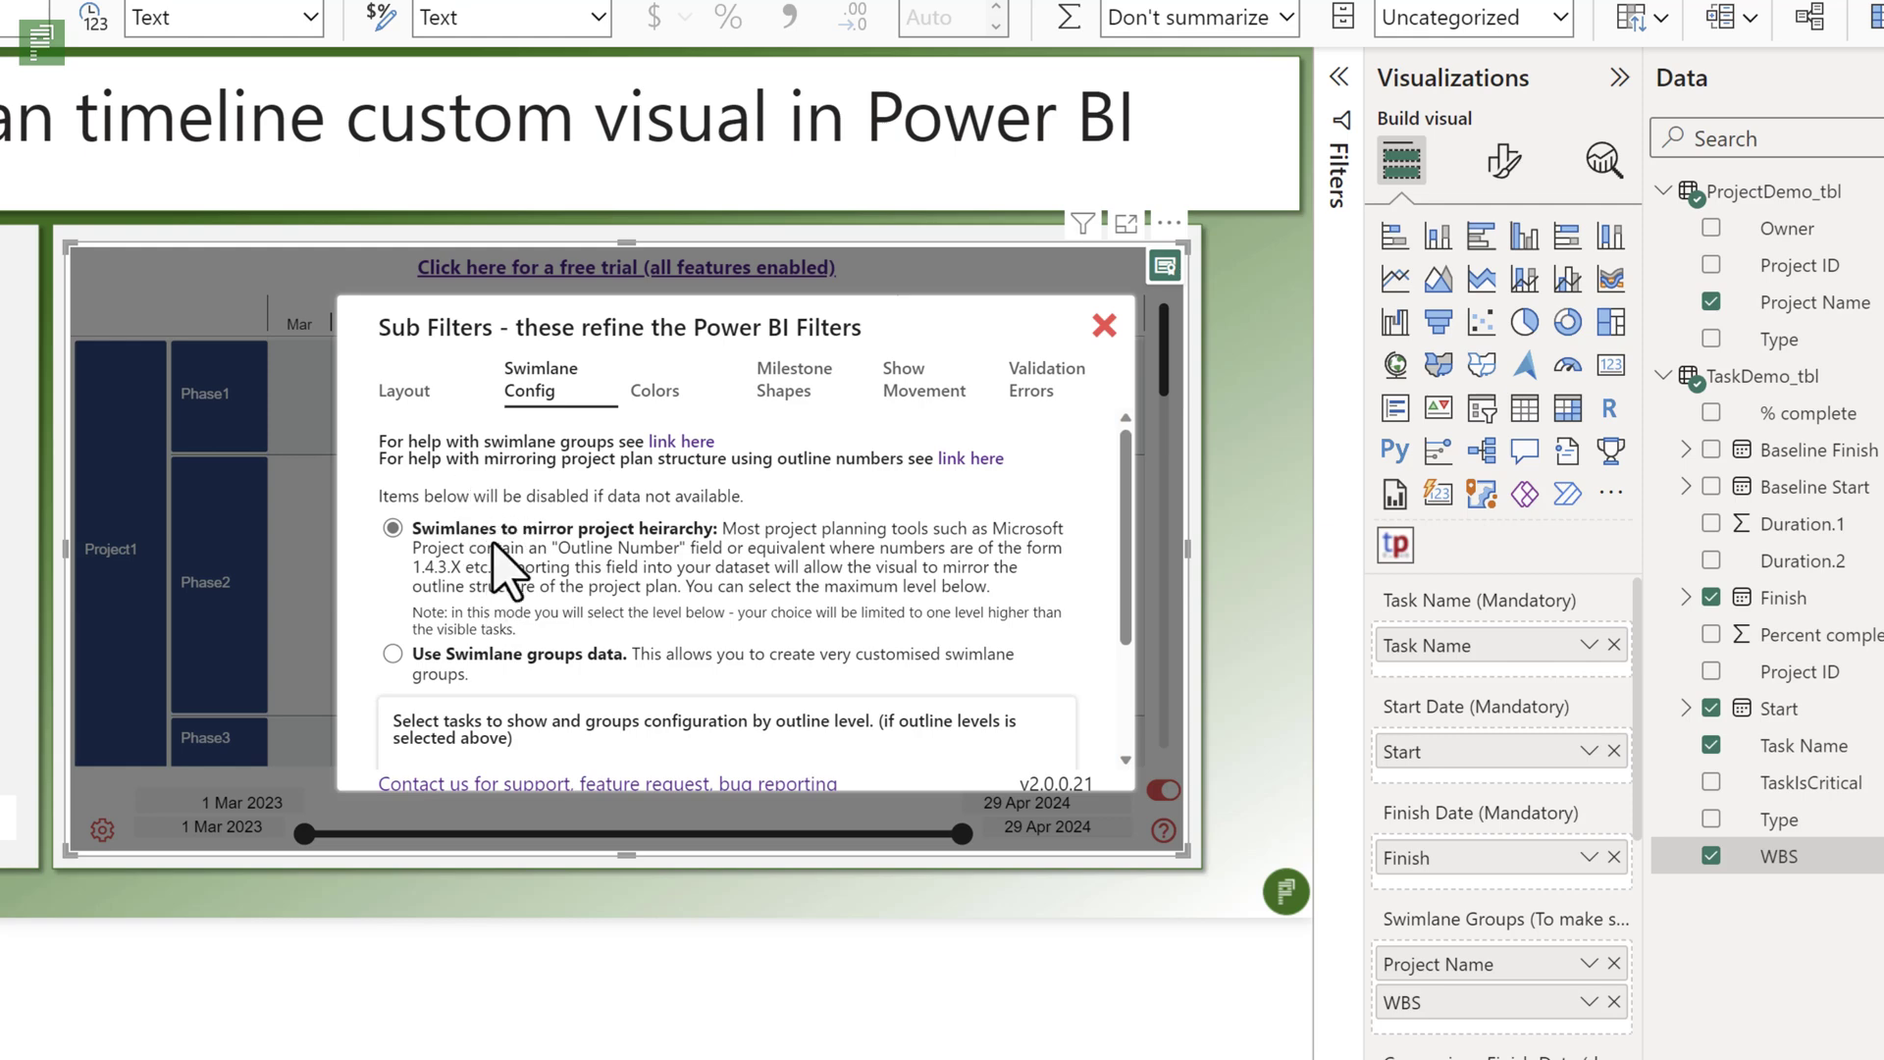
- Change the Swimlane Config outline level from 2 to 1
scroll(538, 601, "down", 1)
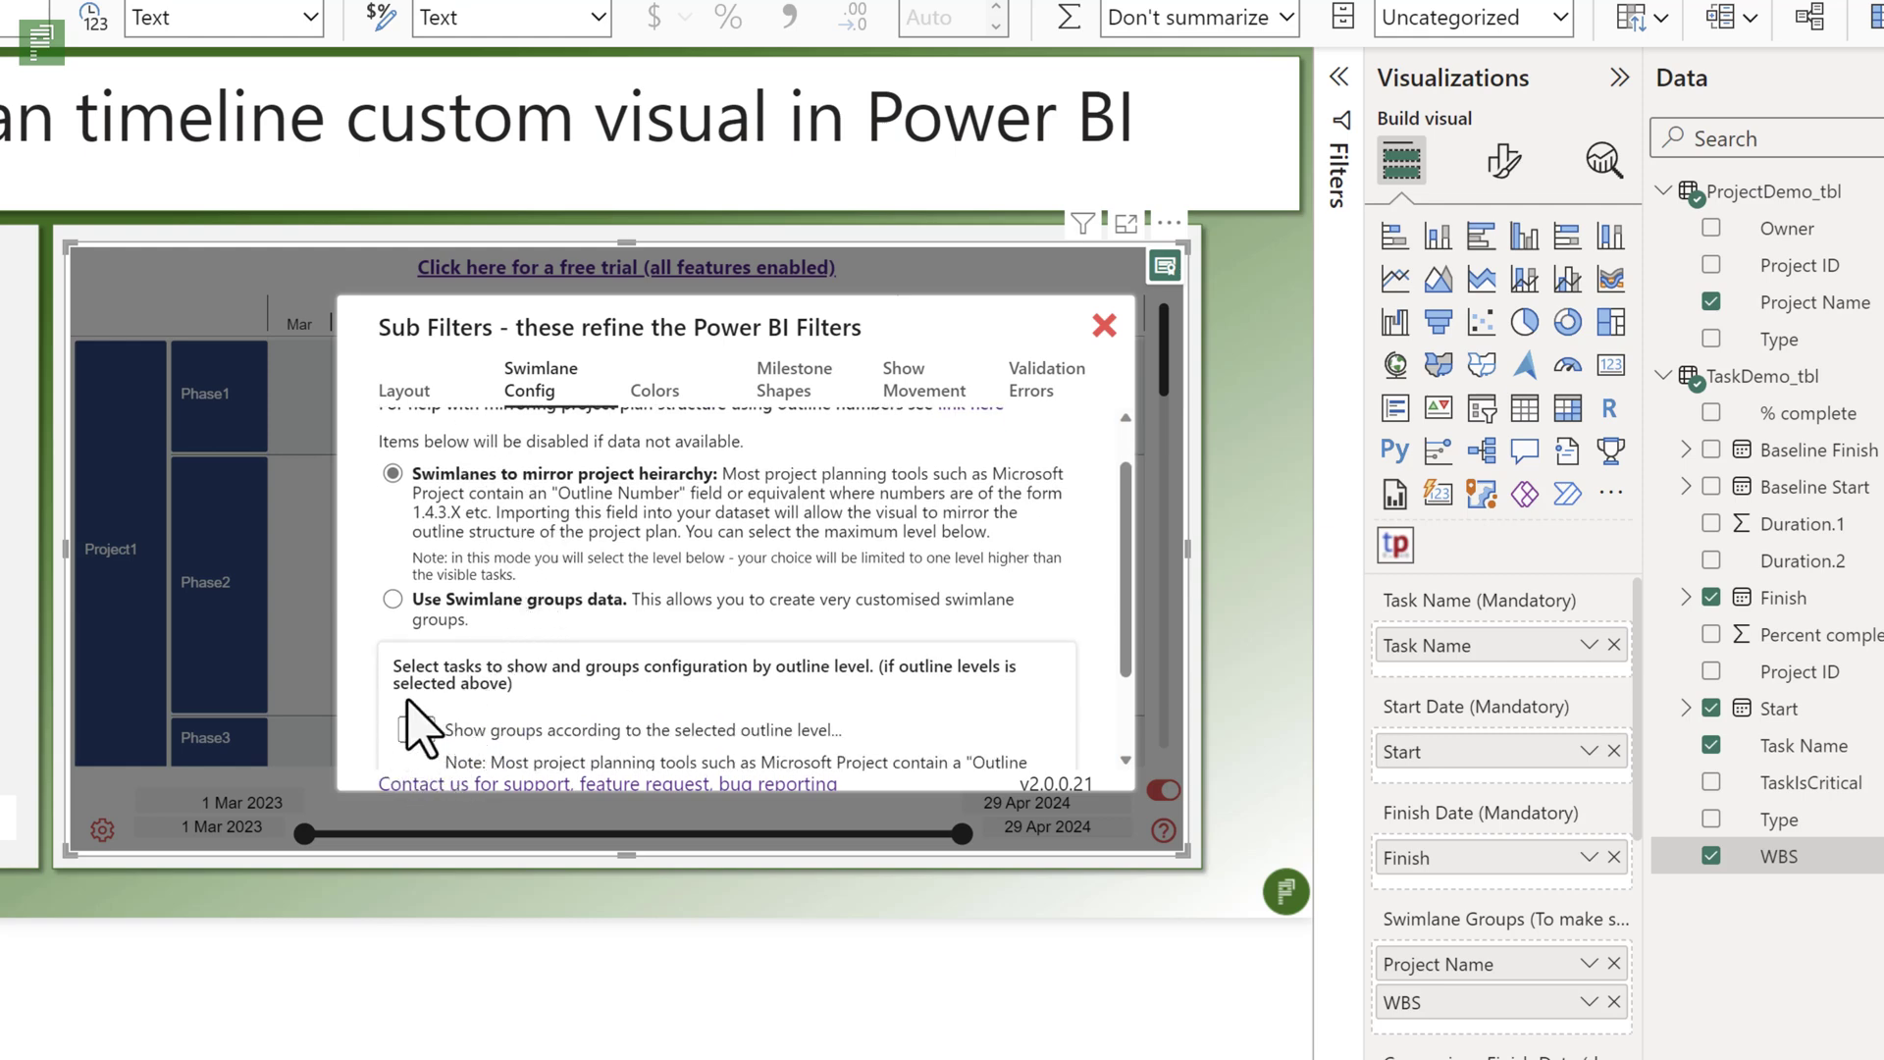
left_click(422, 738)
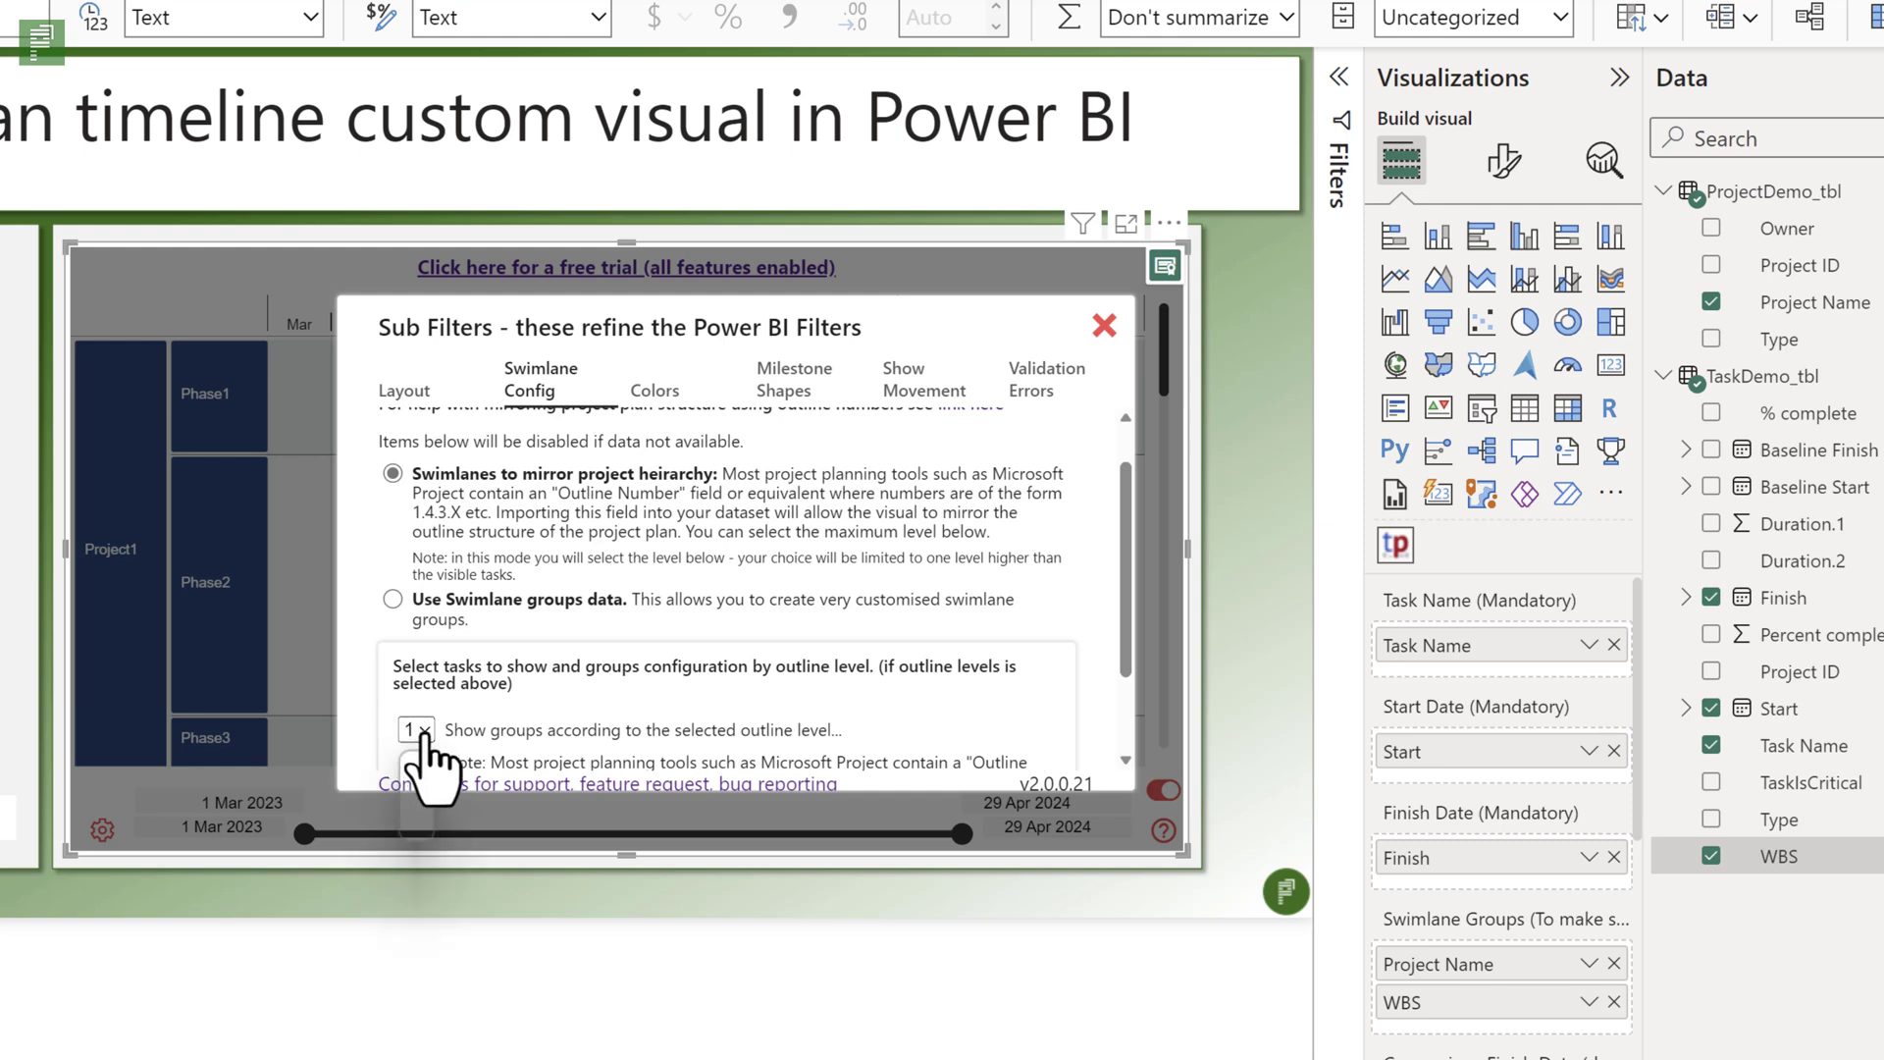
left_click(413, 827)
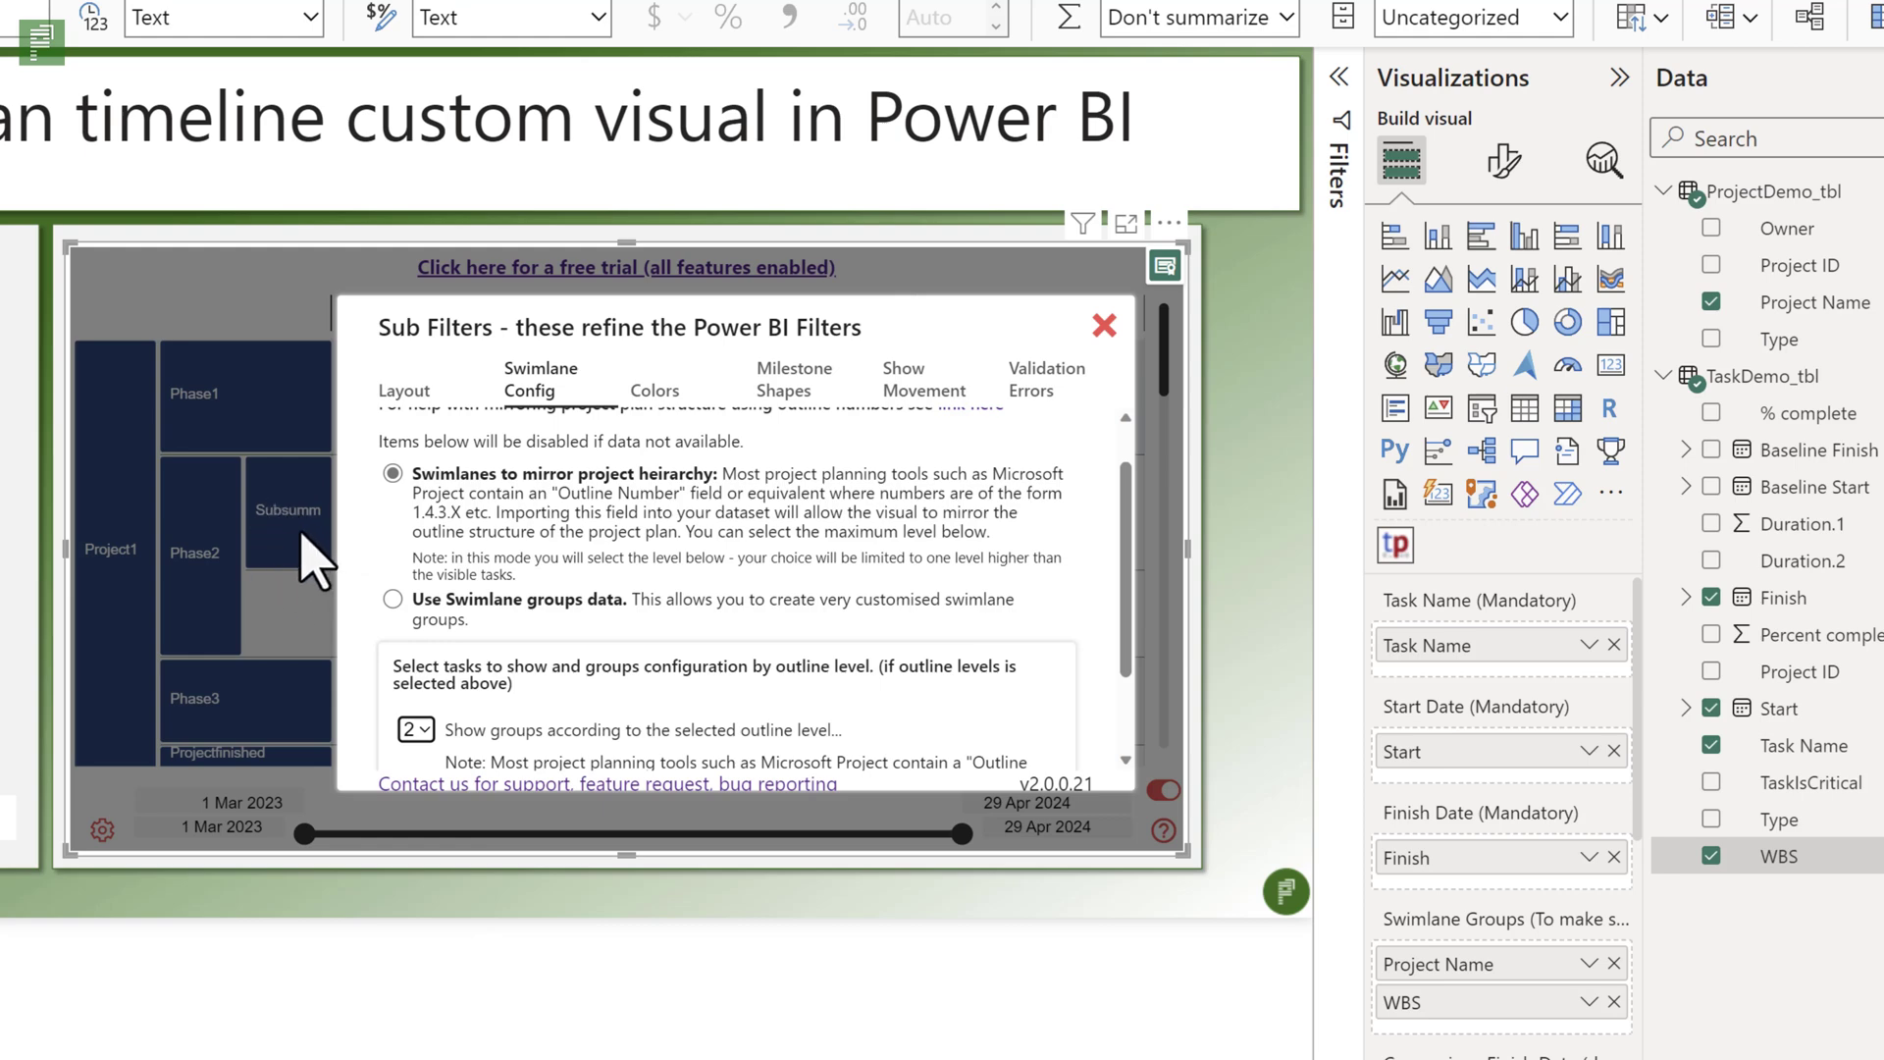
left_click(417, 730)
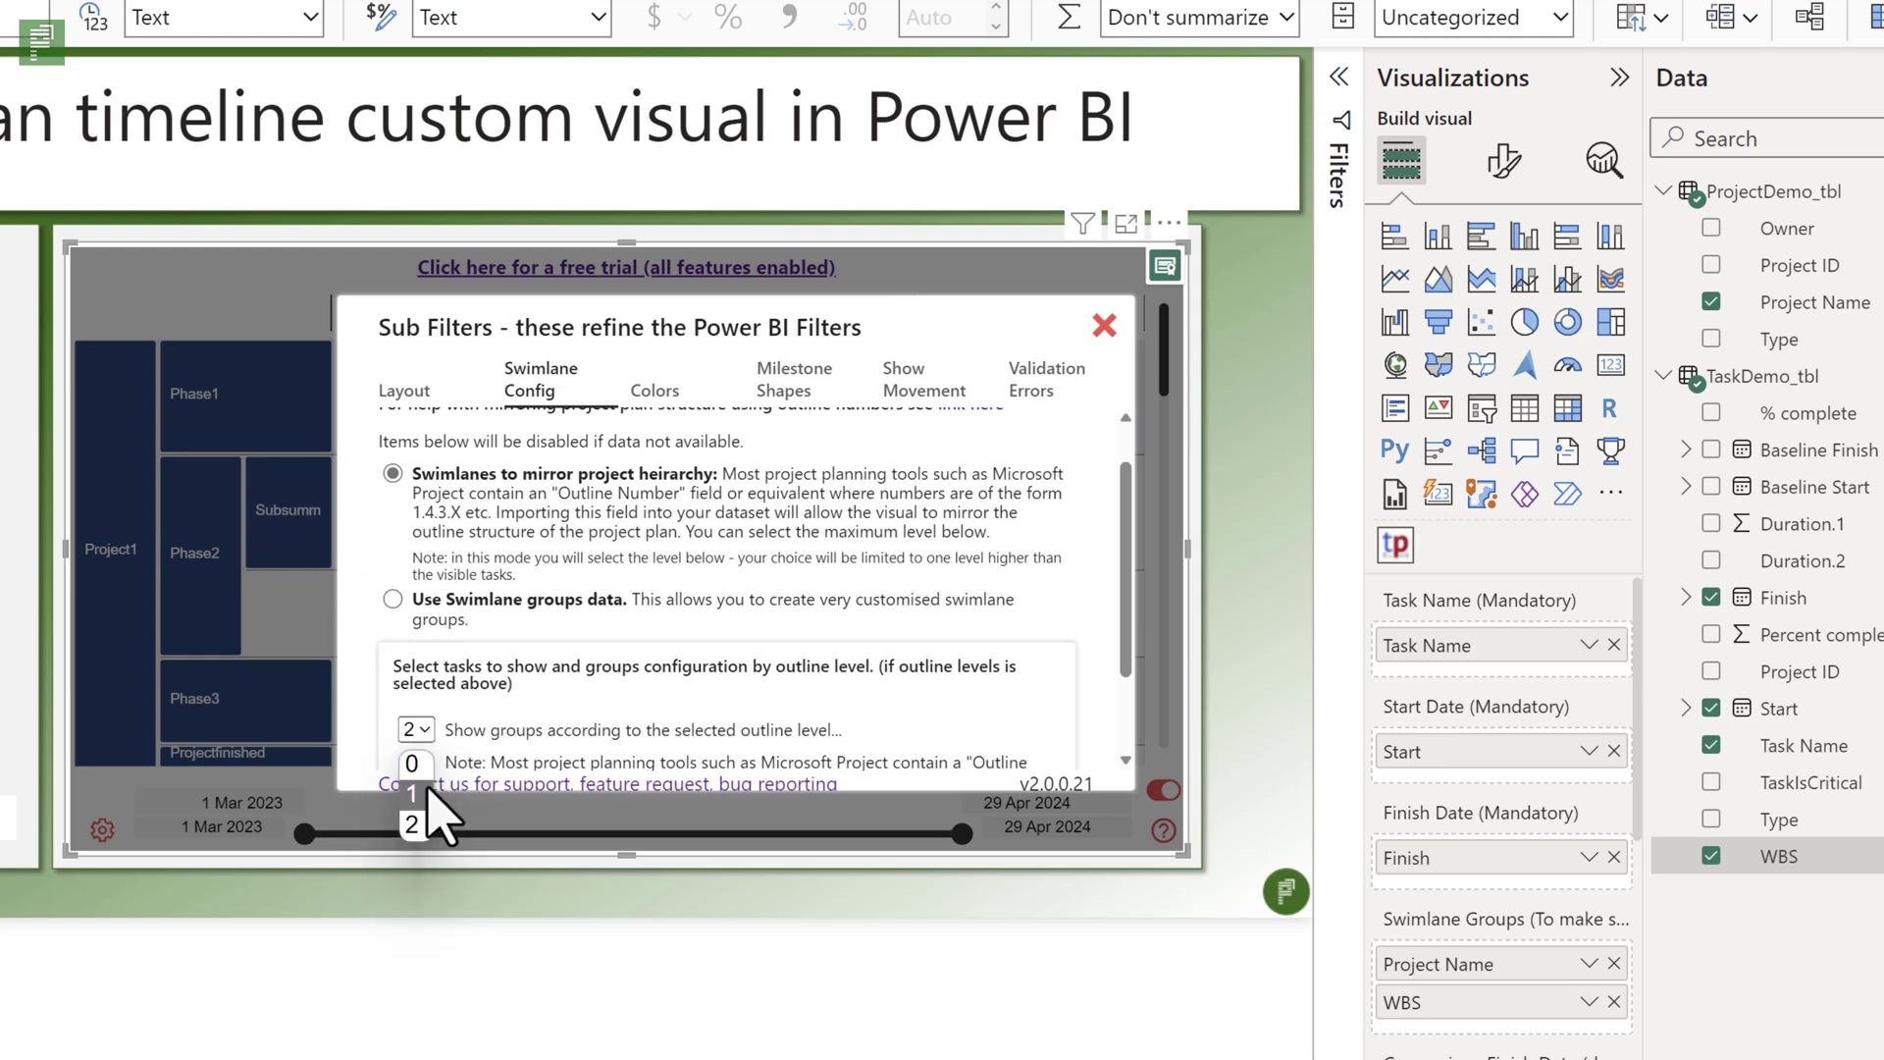
left_click(422, 791)
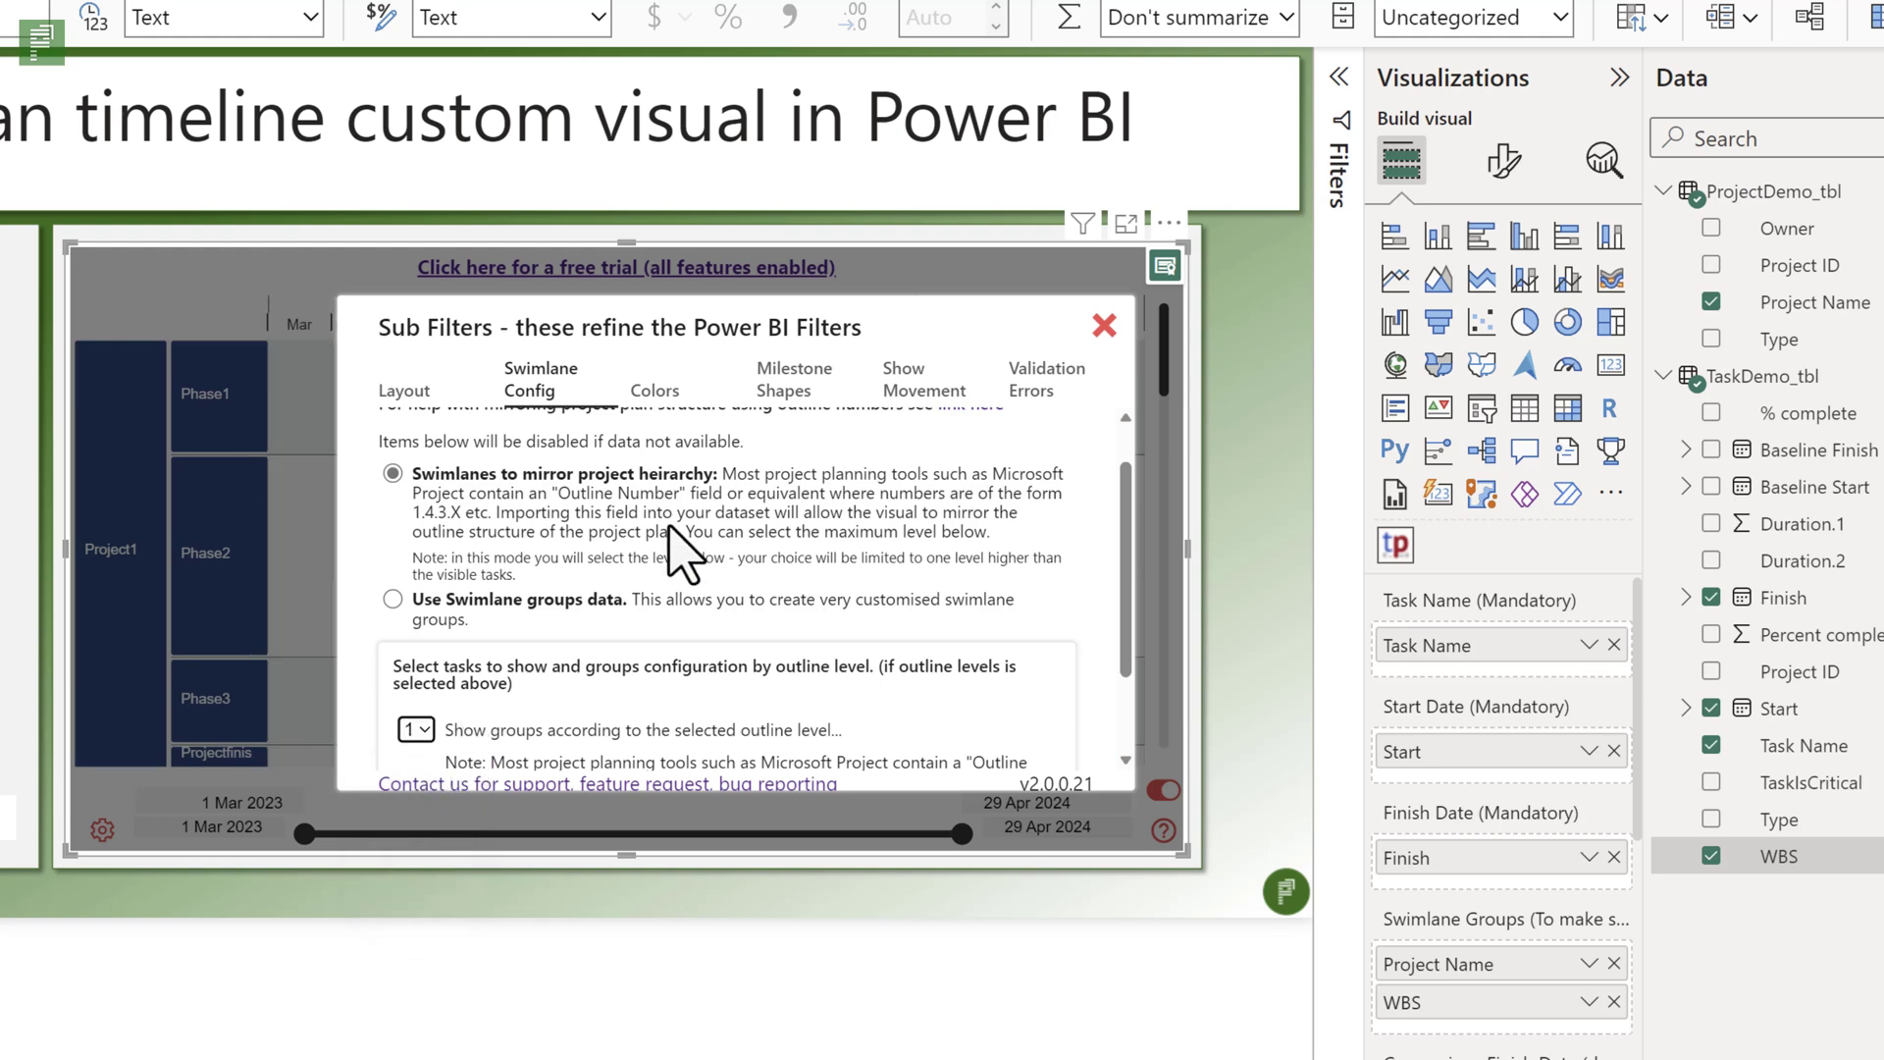
scroll(1090, 461, "up", 1)
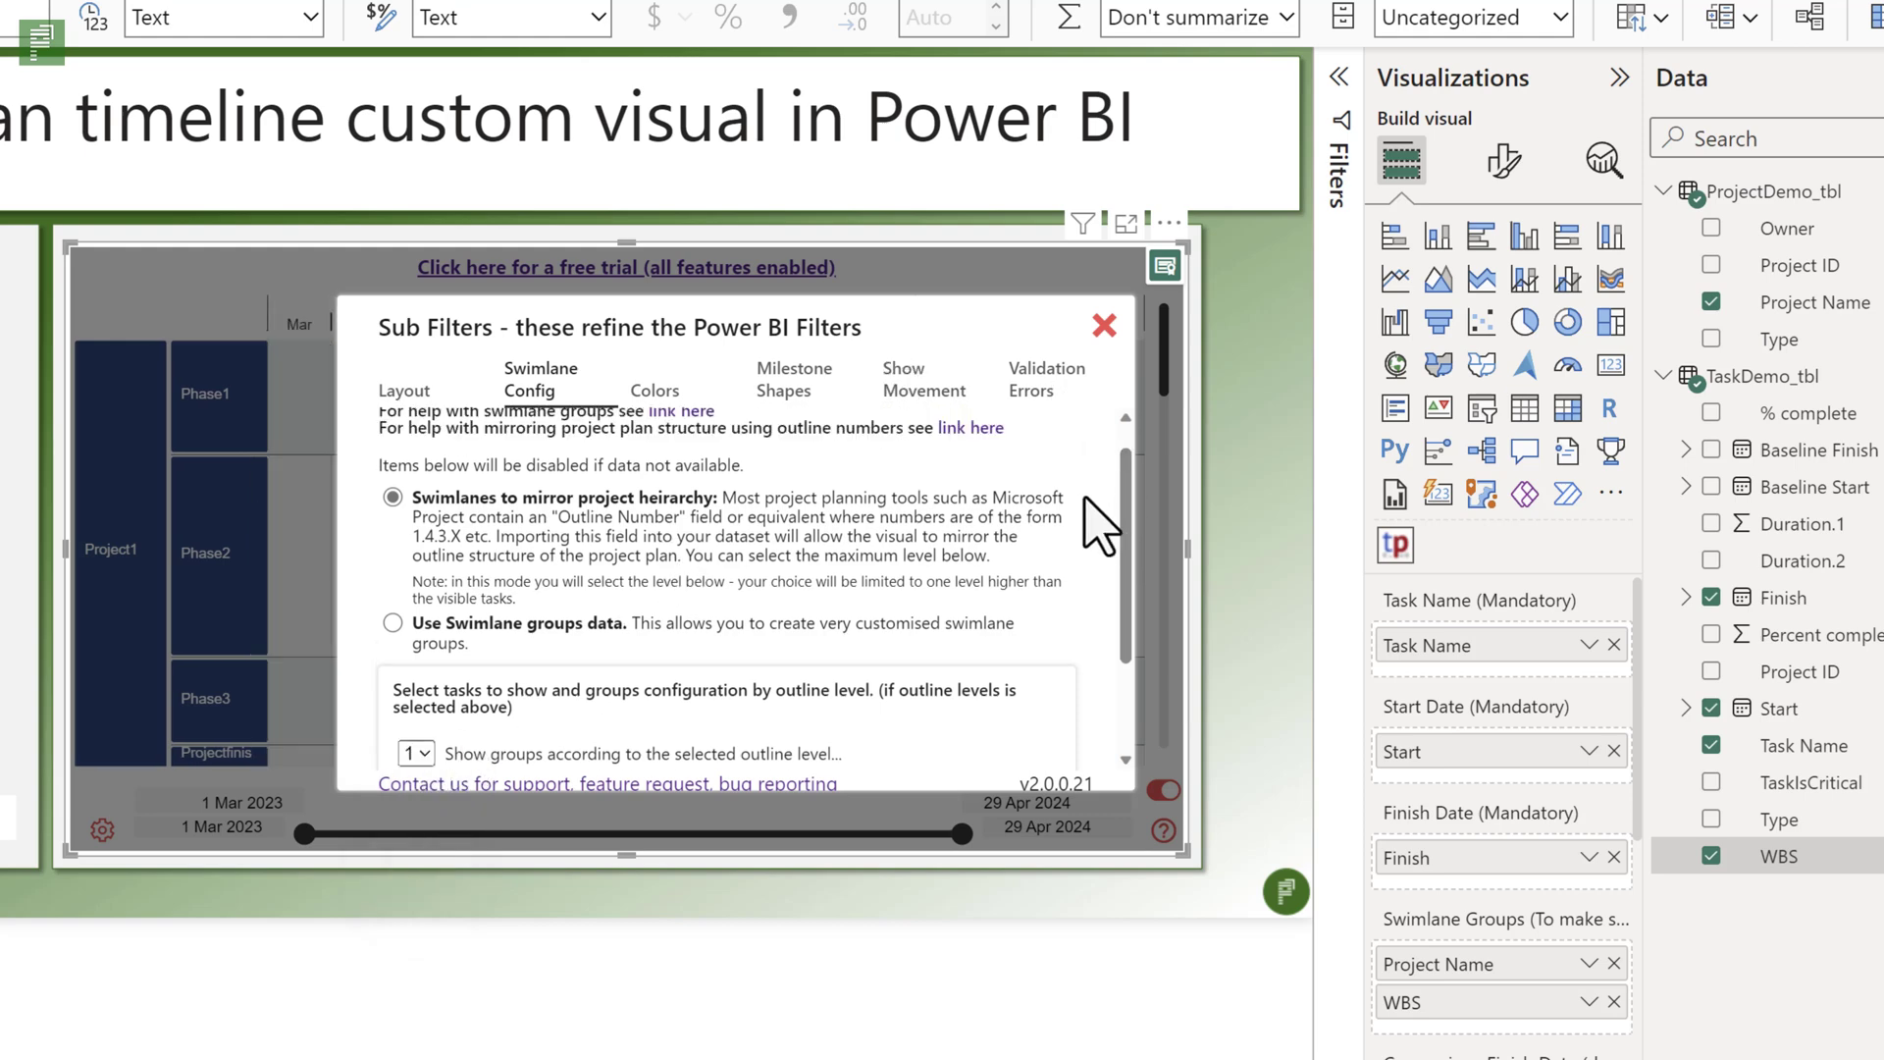
- Close Sub Filters and check Phase1's tooltip showing 17 Jul to 18 Aug 2023
left_click(1104, 325)
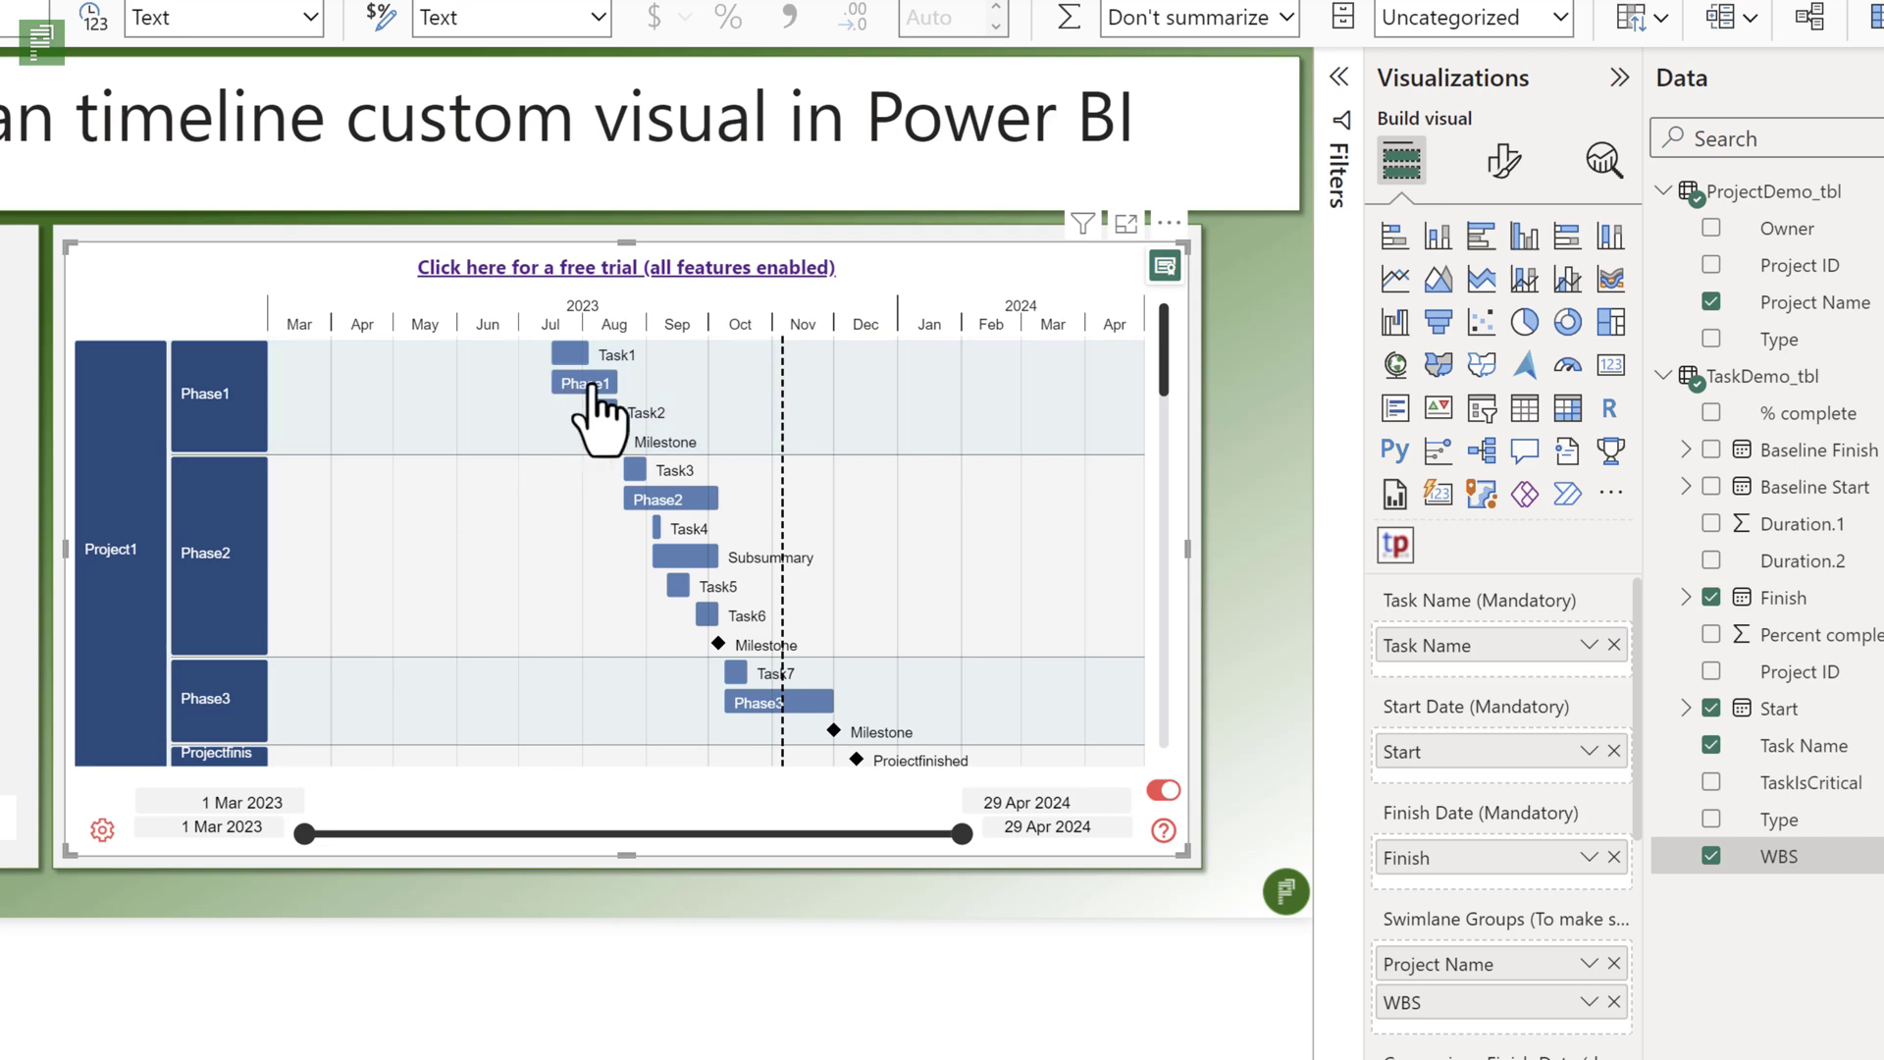
mouse_move(584, 385)
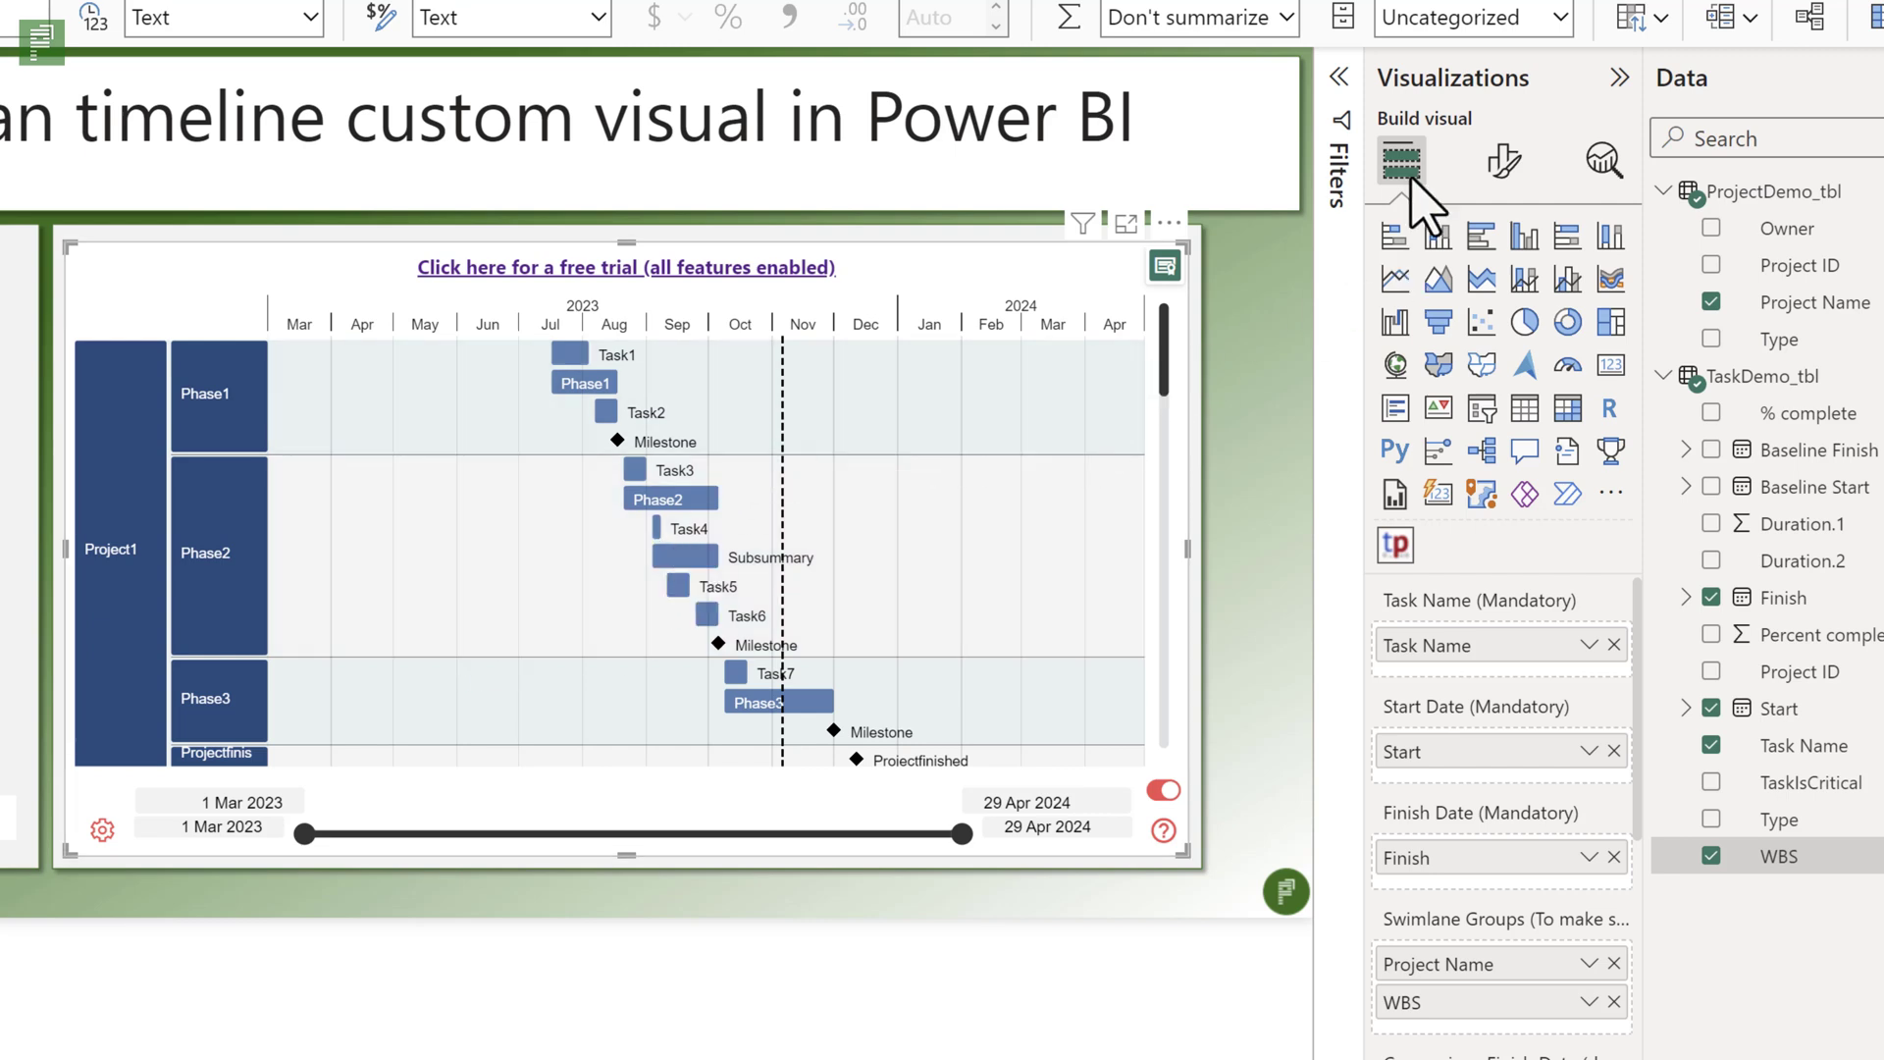
- Exclude Project summary from the Type filter, keeping Milestone, Summary and Task rows
left_click(1341, 78)
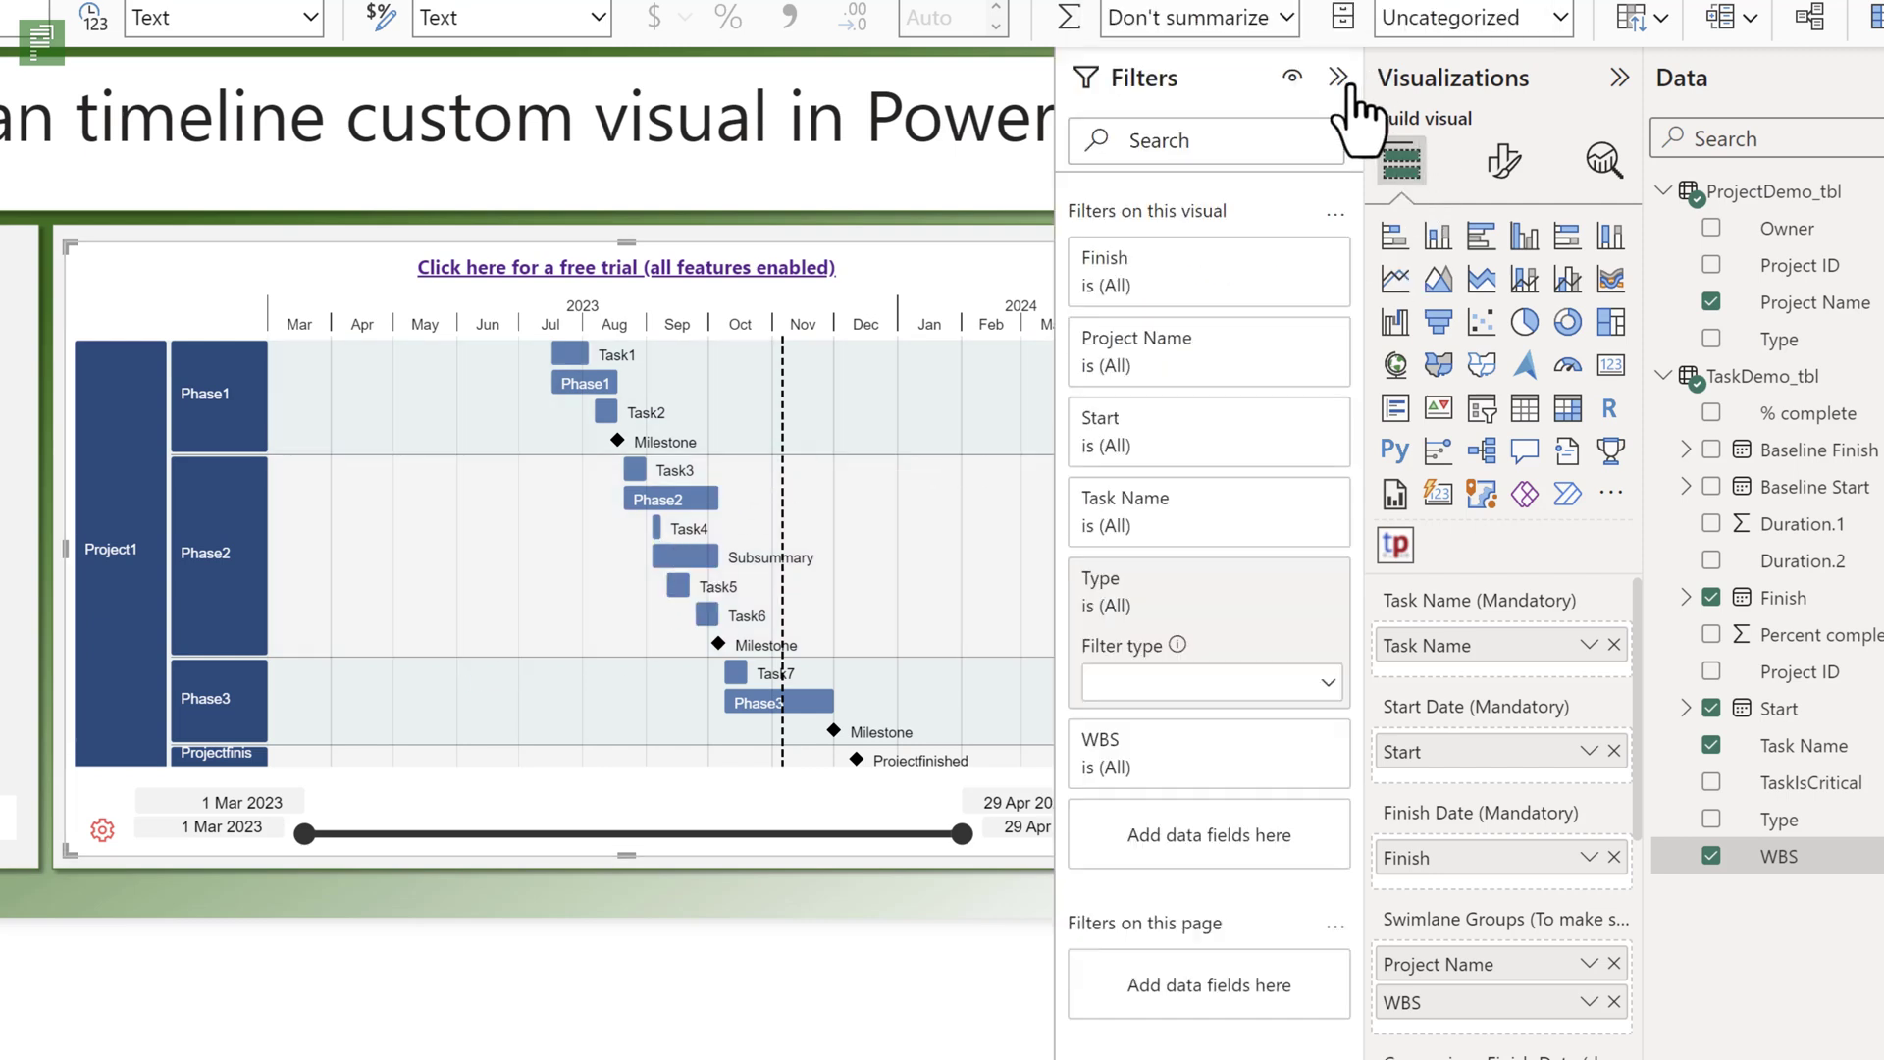
left_click(1177, 836)
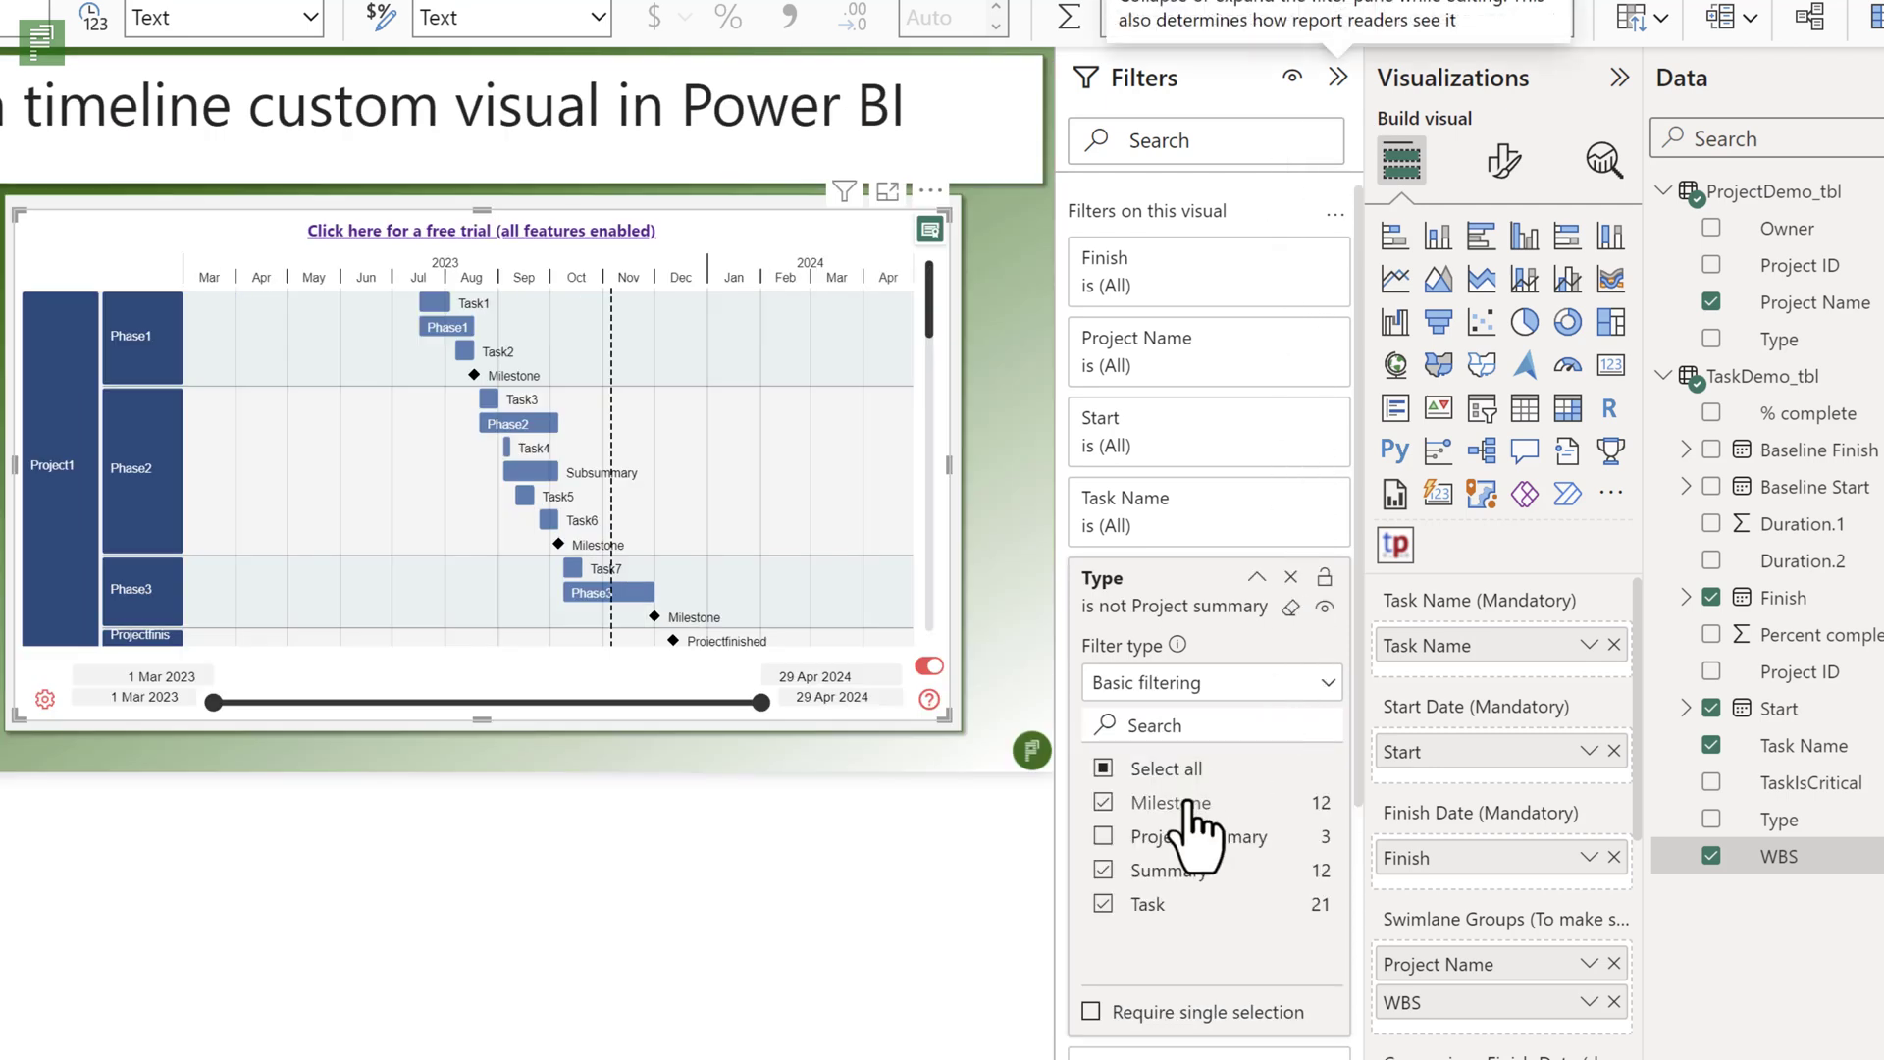
left_click(1103, 870)
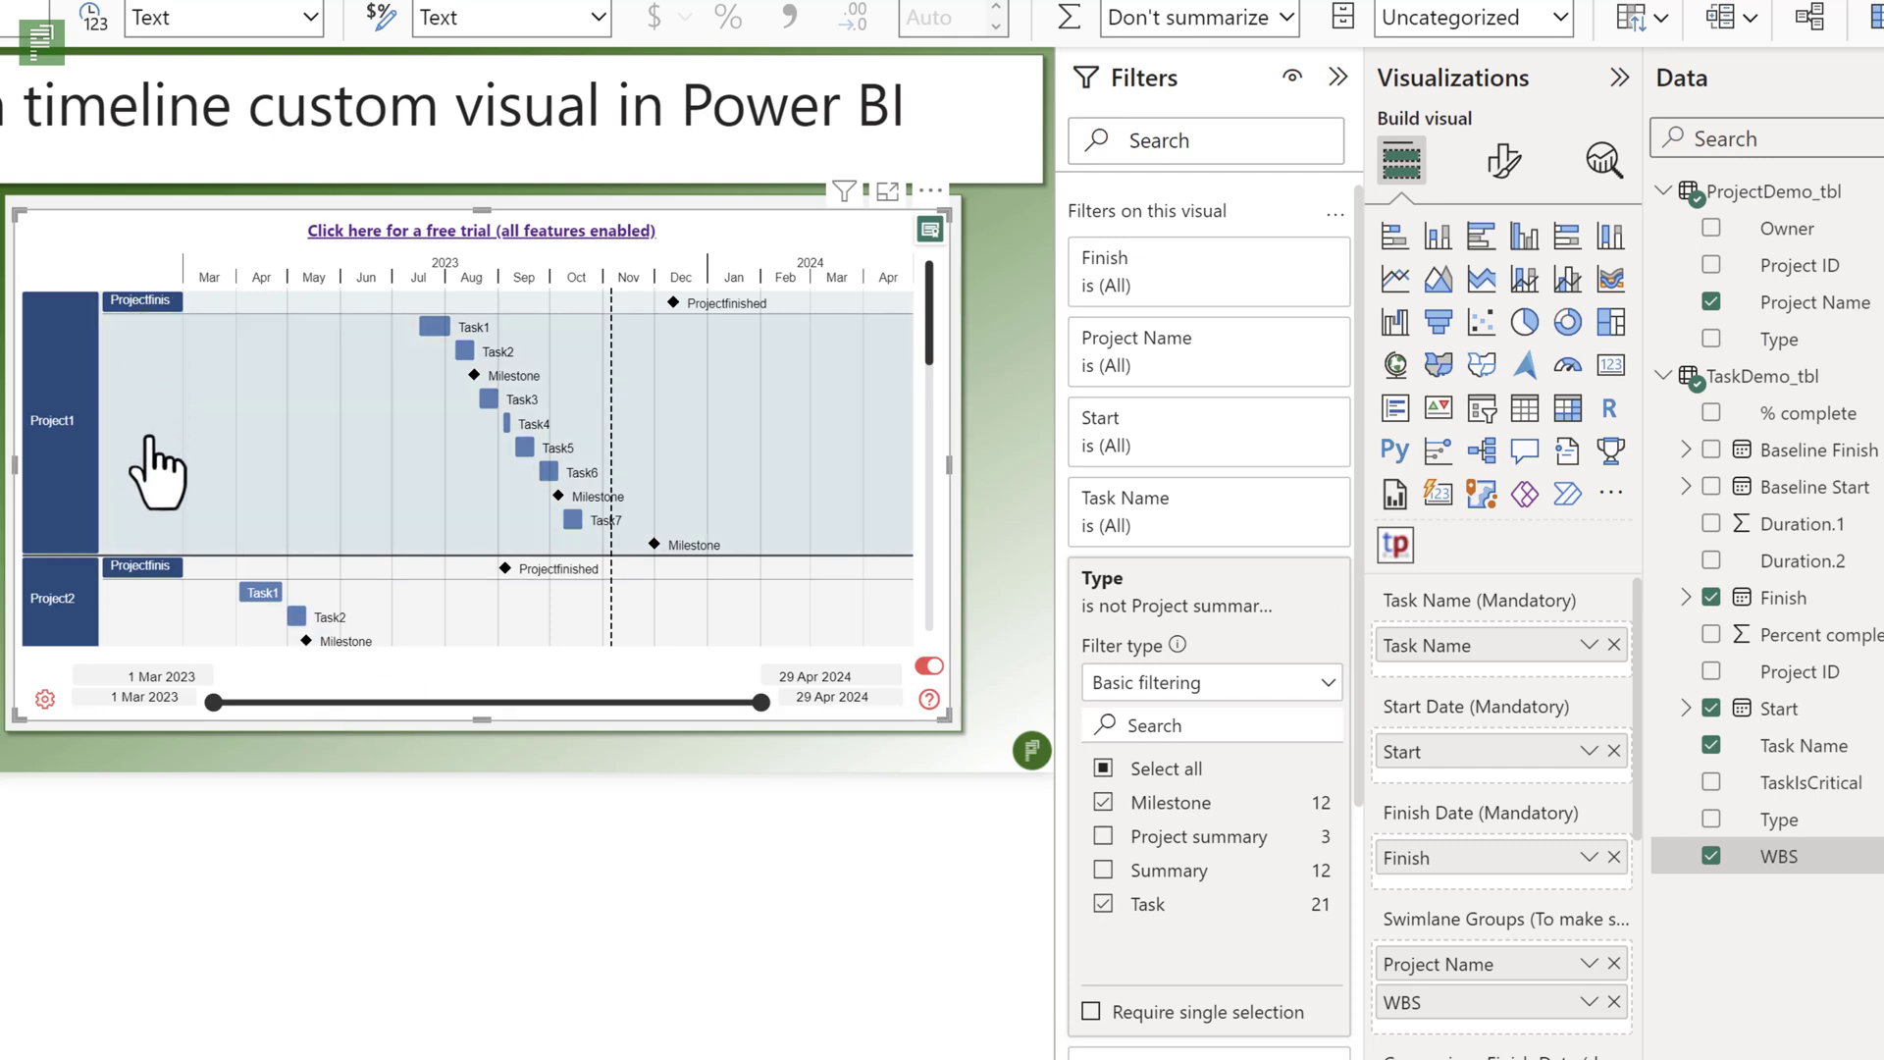
left_click(1103, 871)
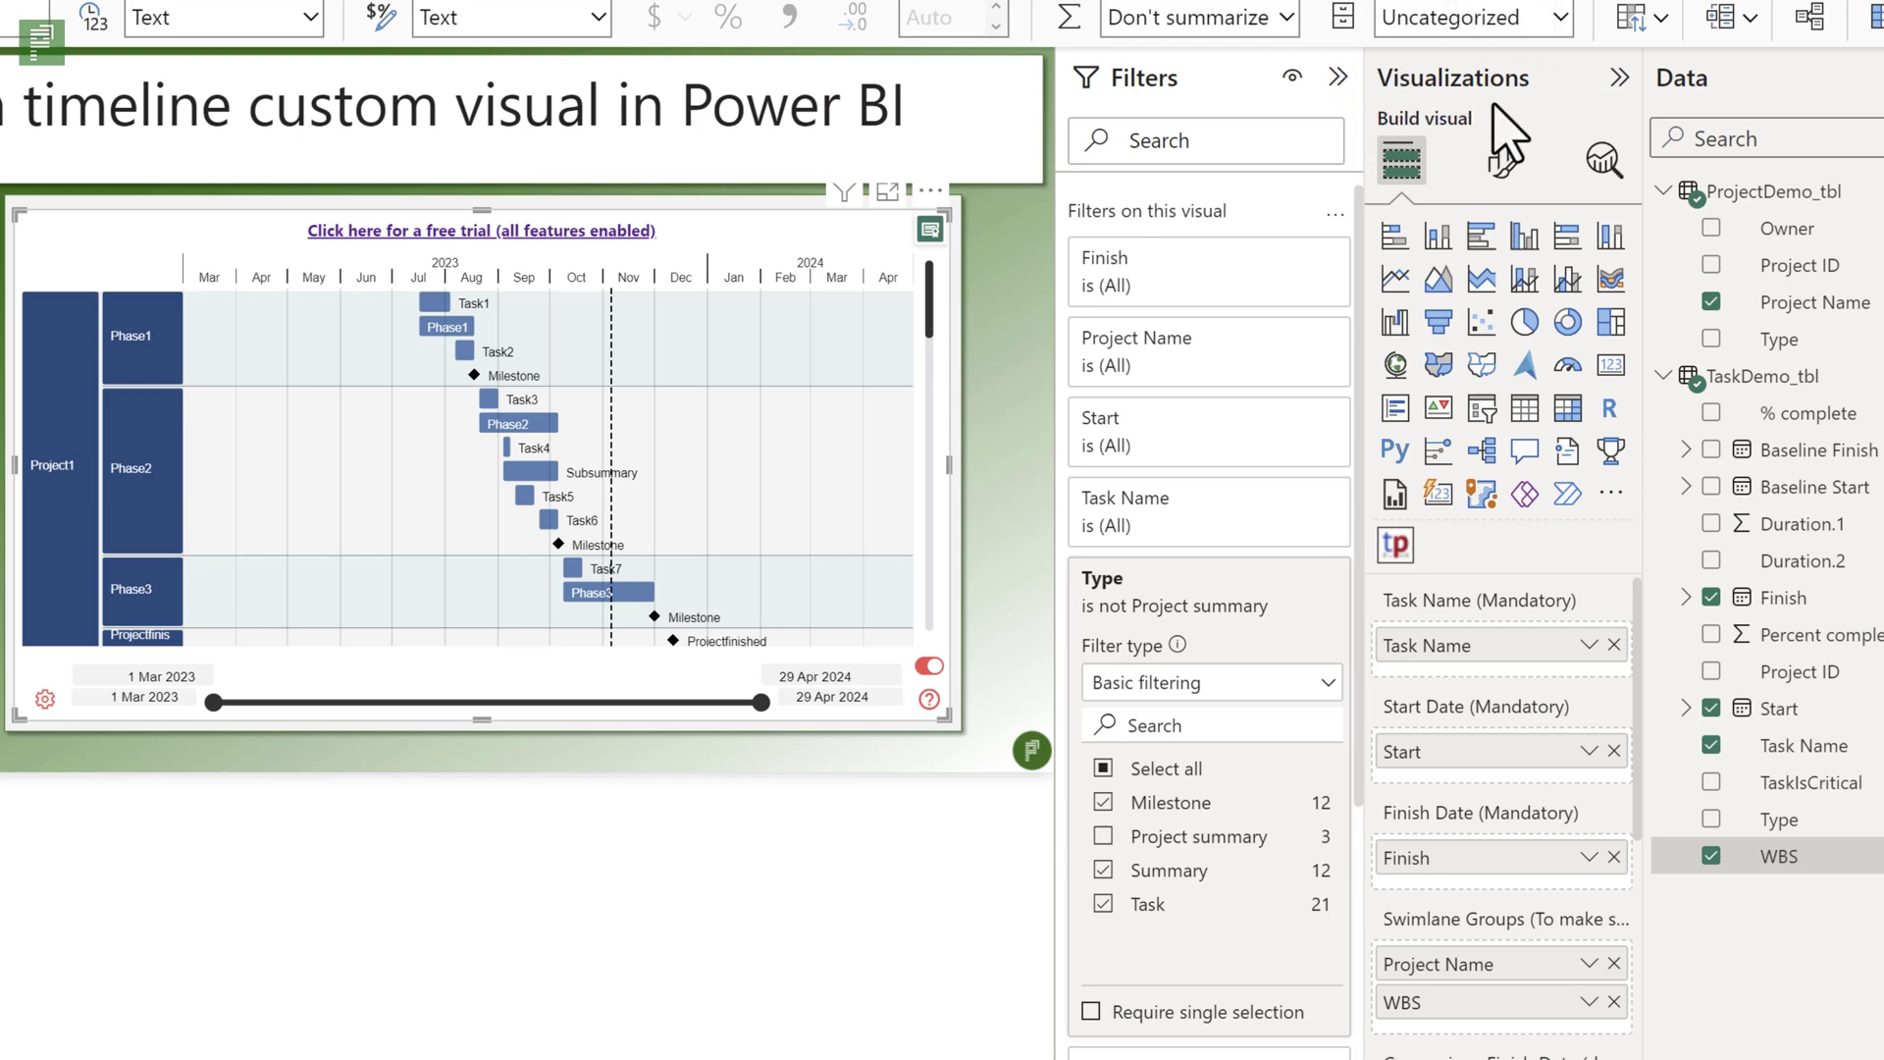
- Hide the side panes and scroll through the Project1–3 phase swimlanes in the Gantt chart
left_click(1619, 78)
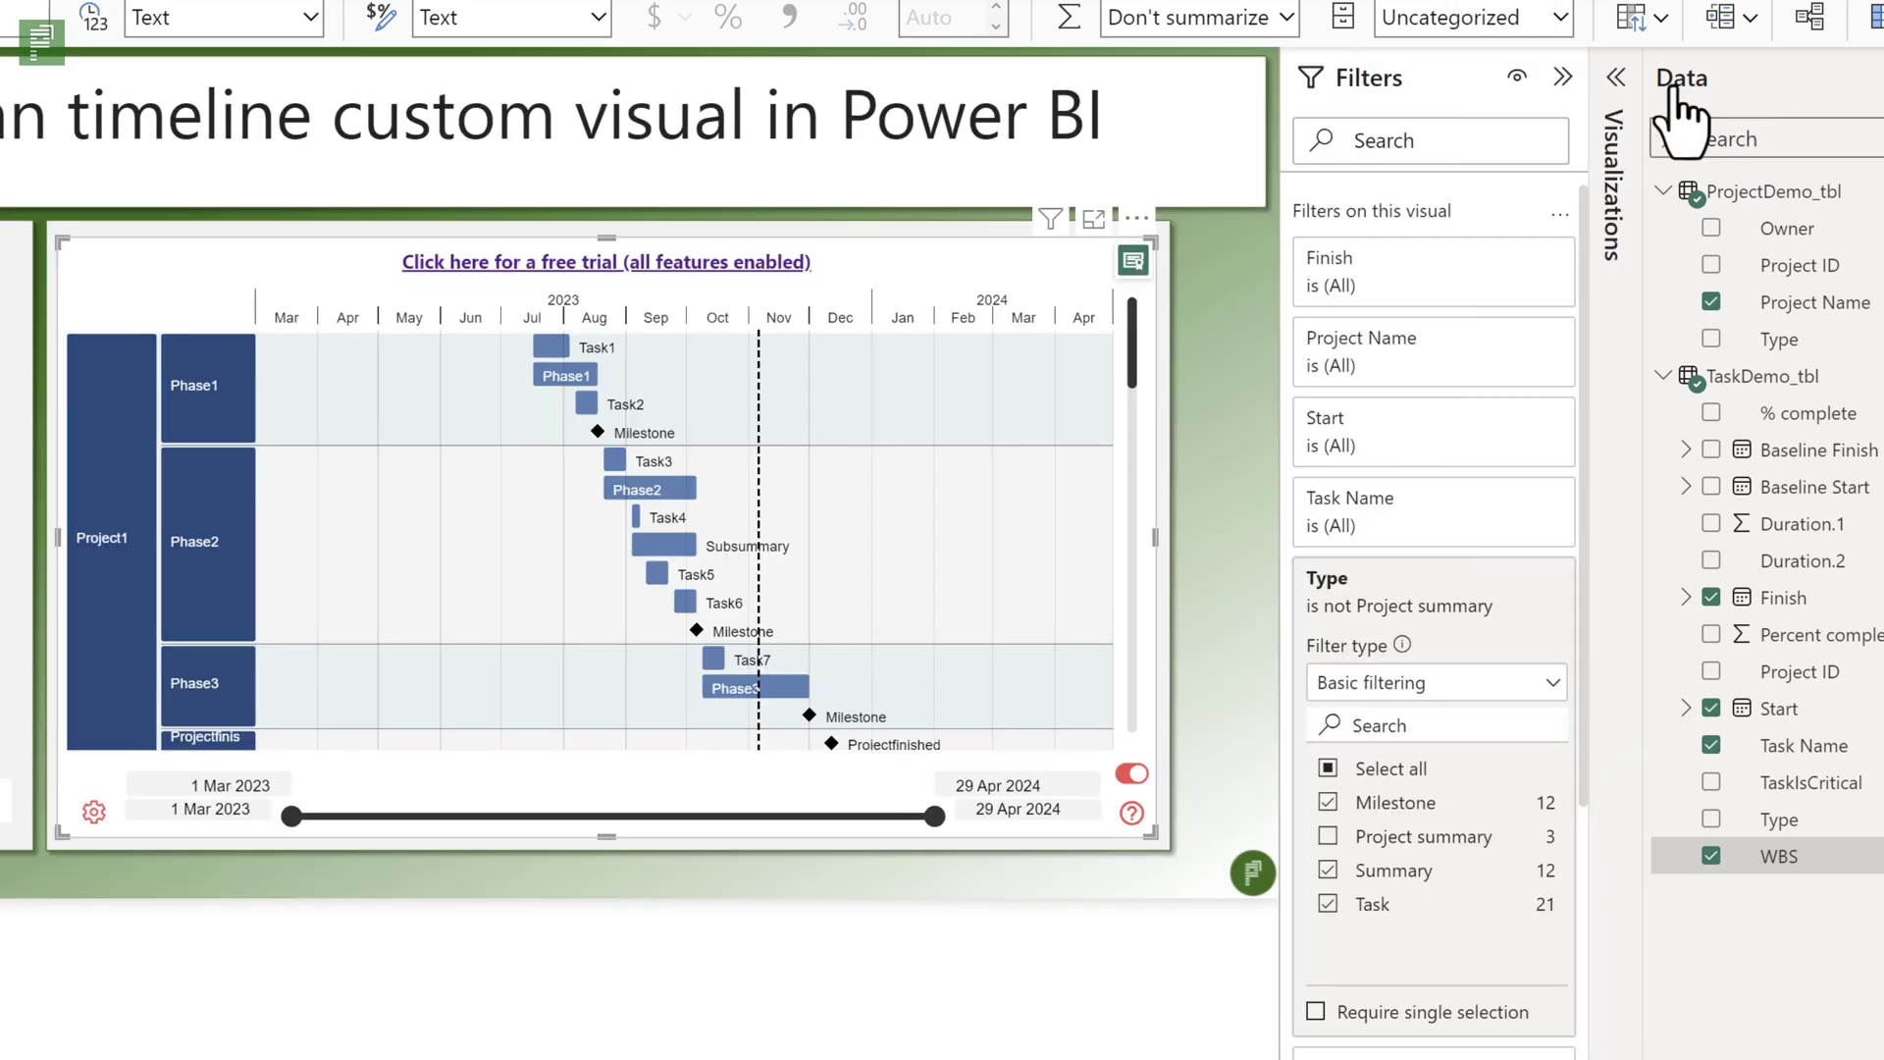
left_click(1563, 78)
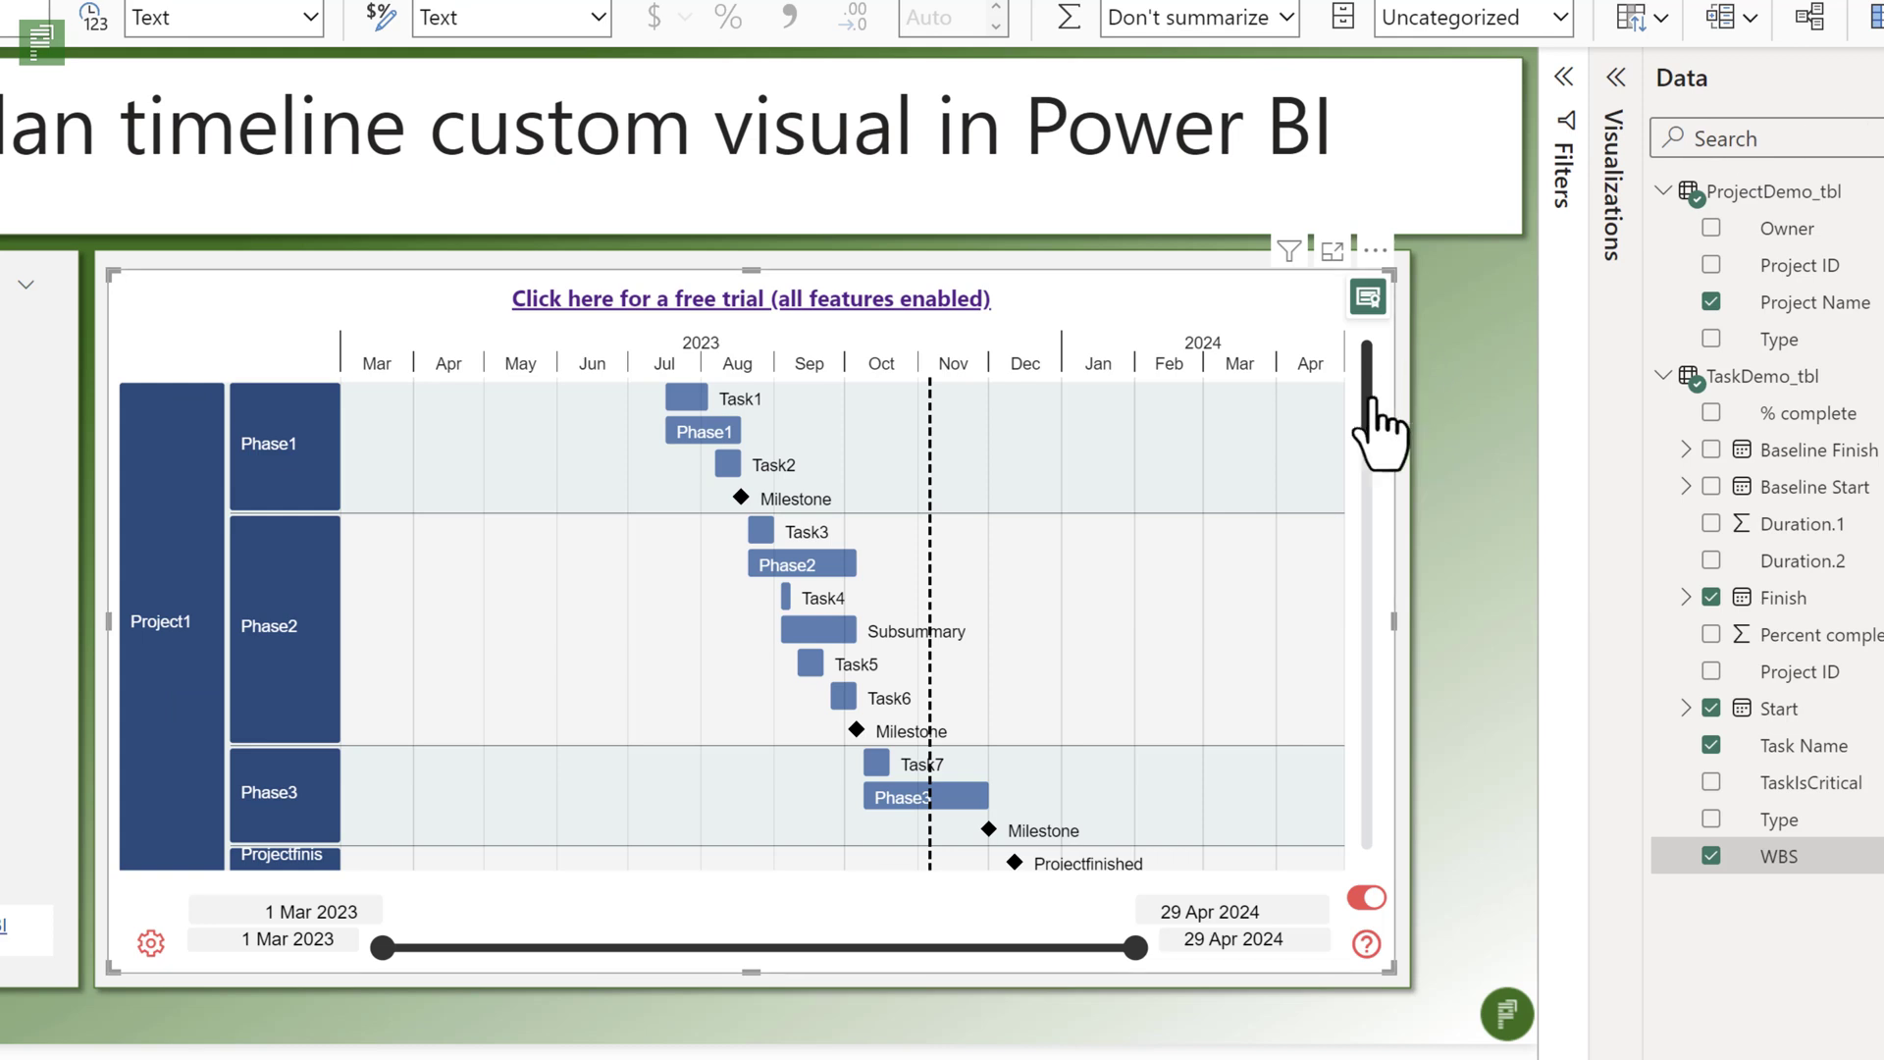
scroll(952, 638, "down", 1)
scroll(954, 638, "down", 1)
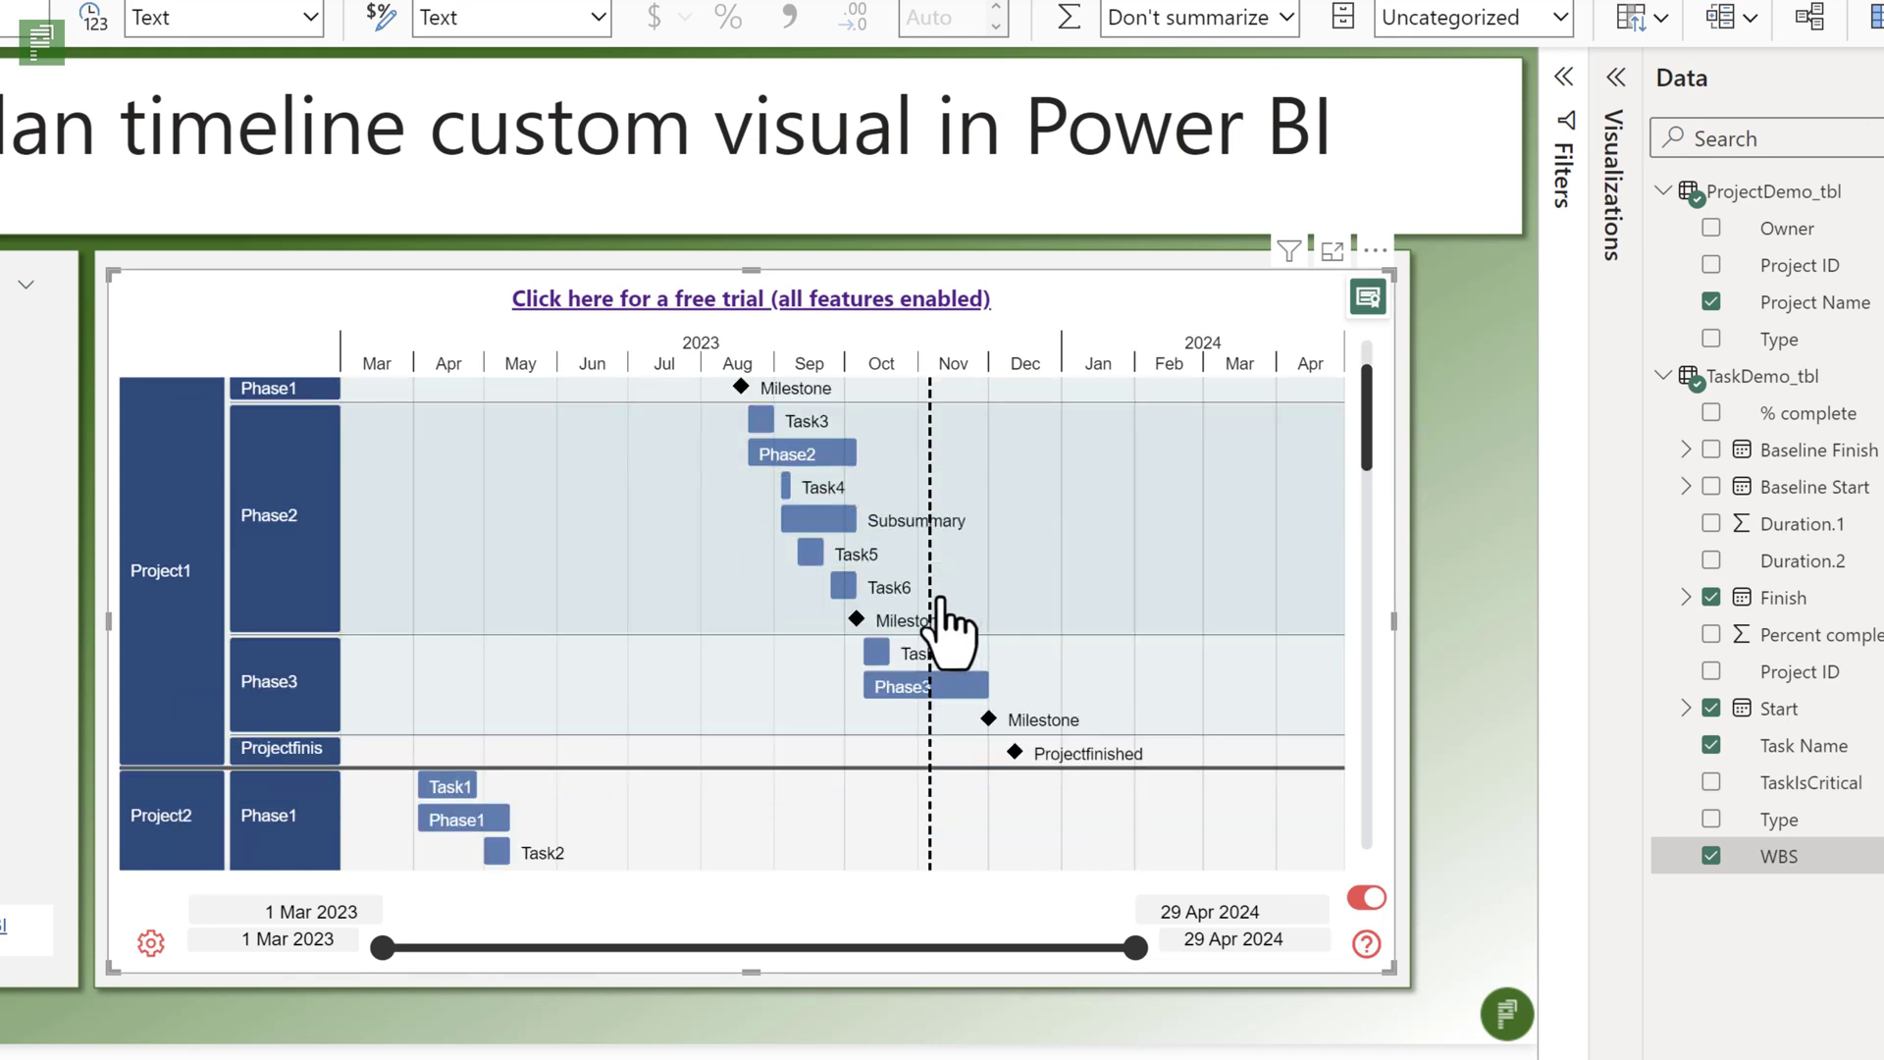
scroll(957, 603, "down", 5)
scroll(996, 598, "down", 4)
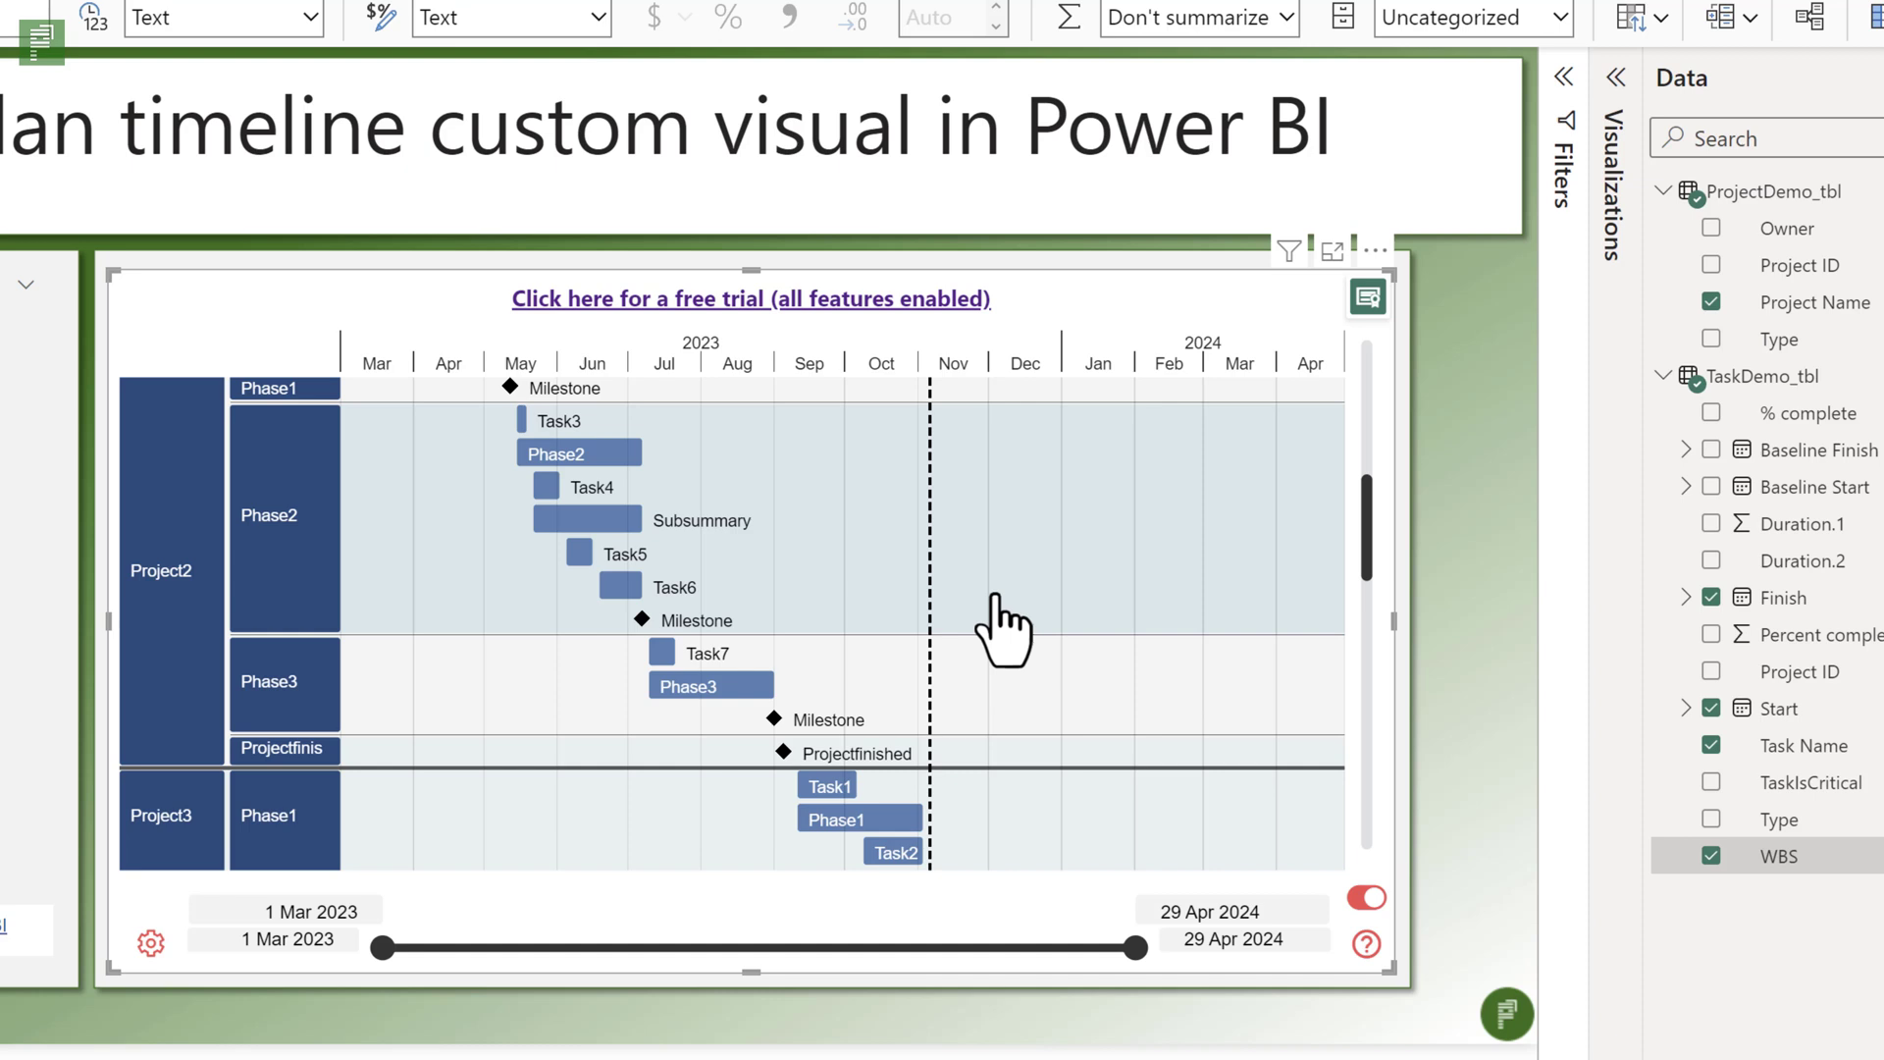
scroll(1011, 599, "up", 6)
scroll(1065, 604, "up", 5)
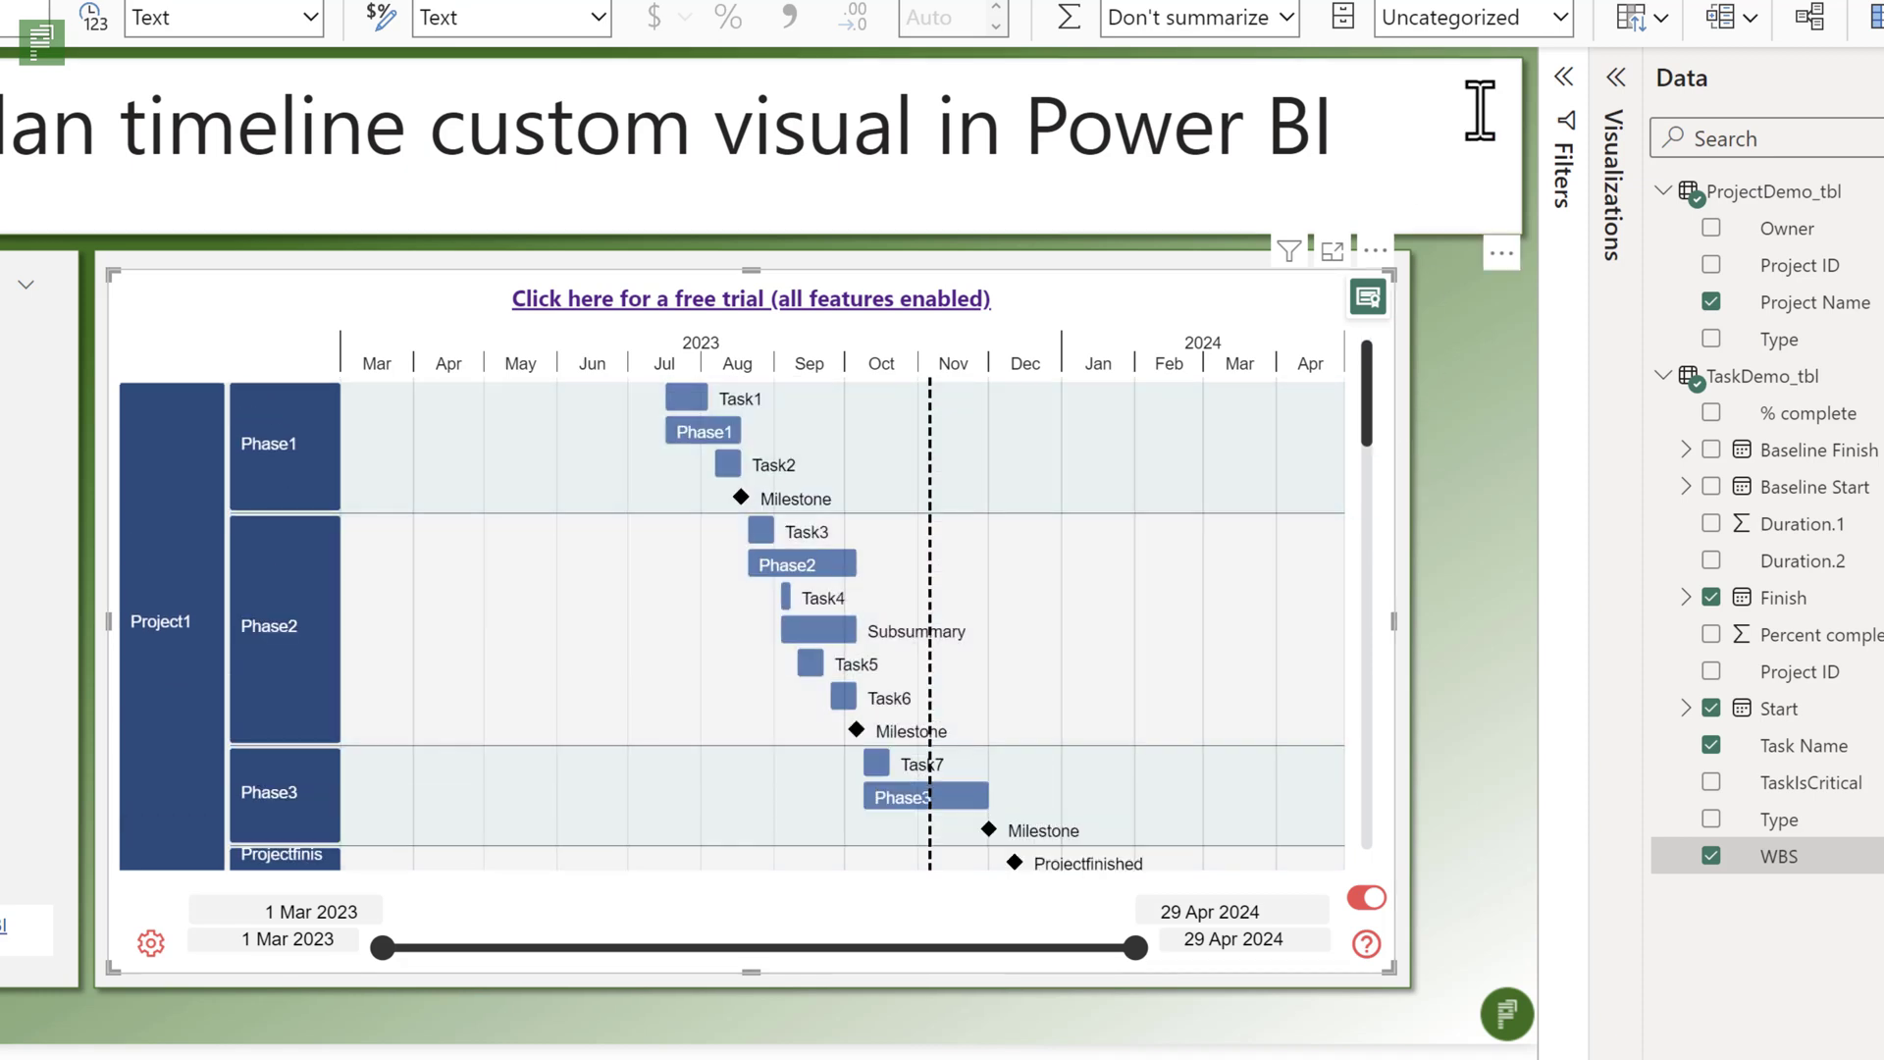
- Set Baseline Finish, as a plain date rather than Date Hierarchy, as the Comparison Finish Date
left_click(1617, 78)
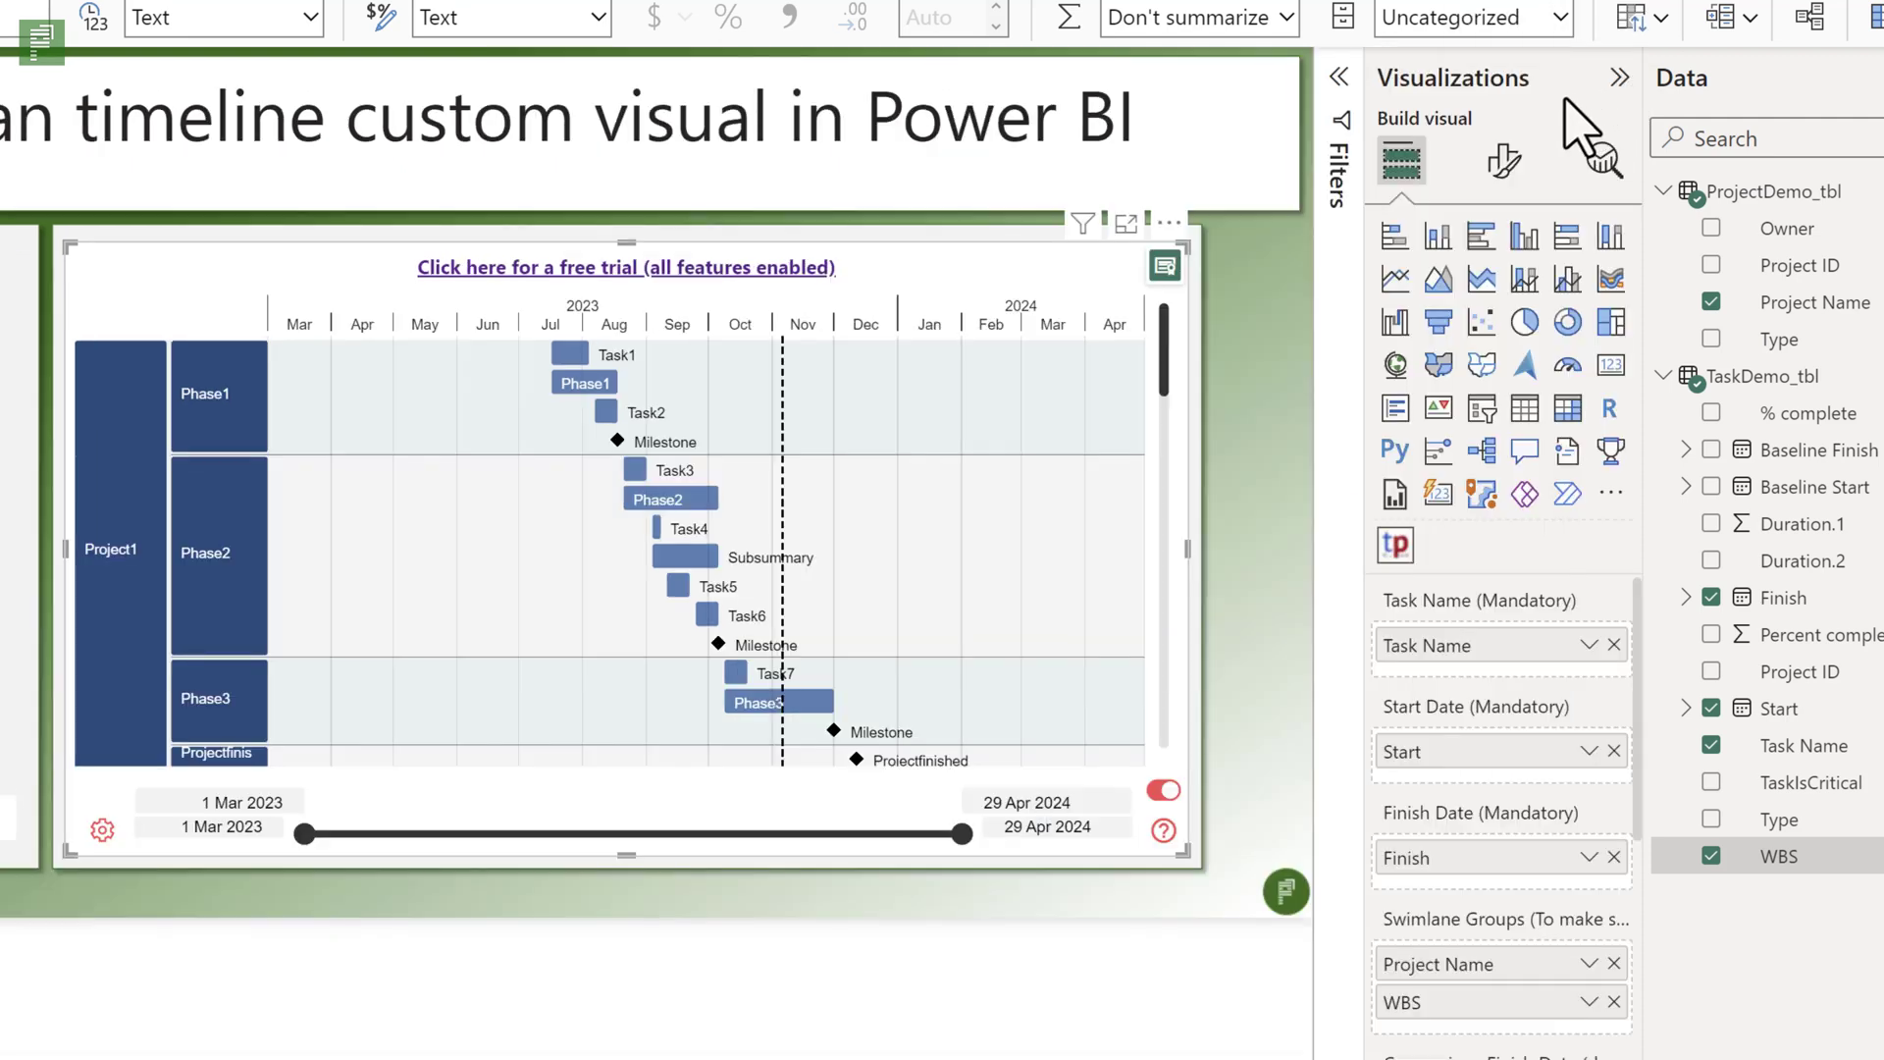
scroll(1439, 819, "down", 1)
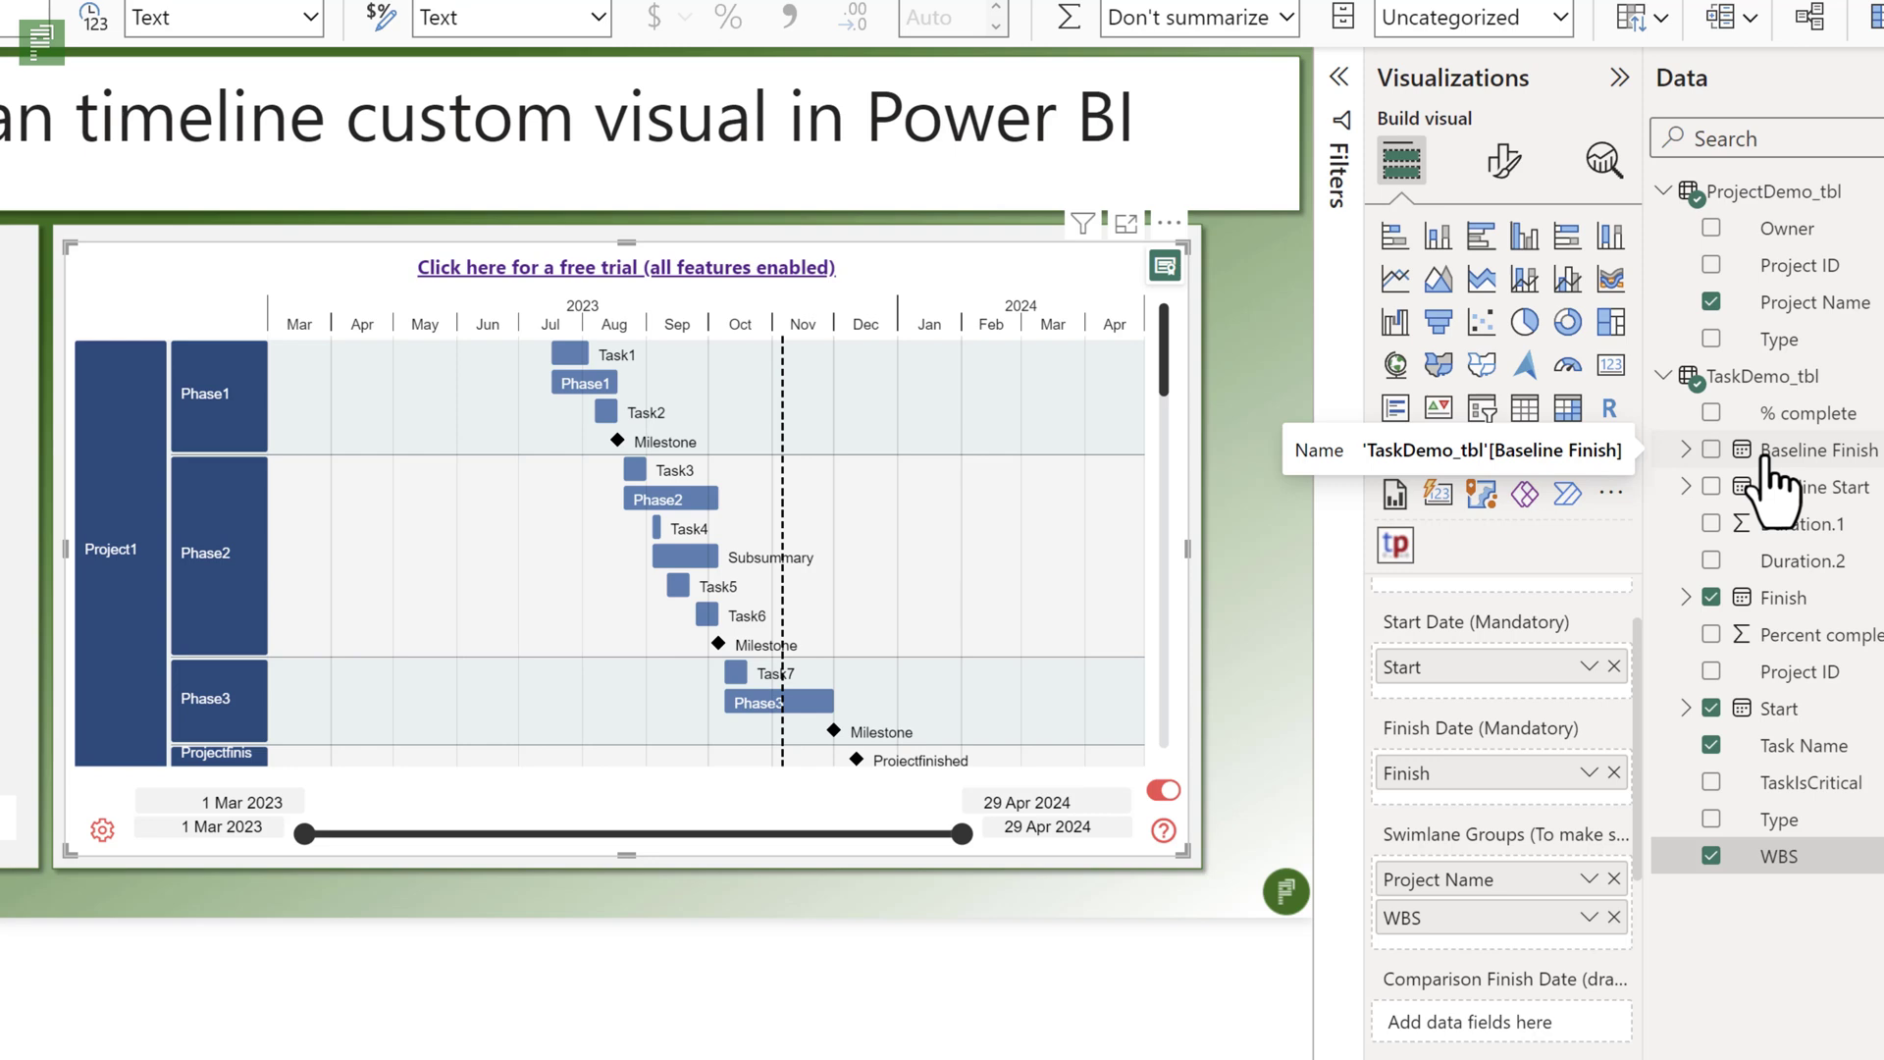
left_click_drag(1769, 461, 1520, 1027)
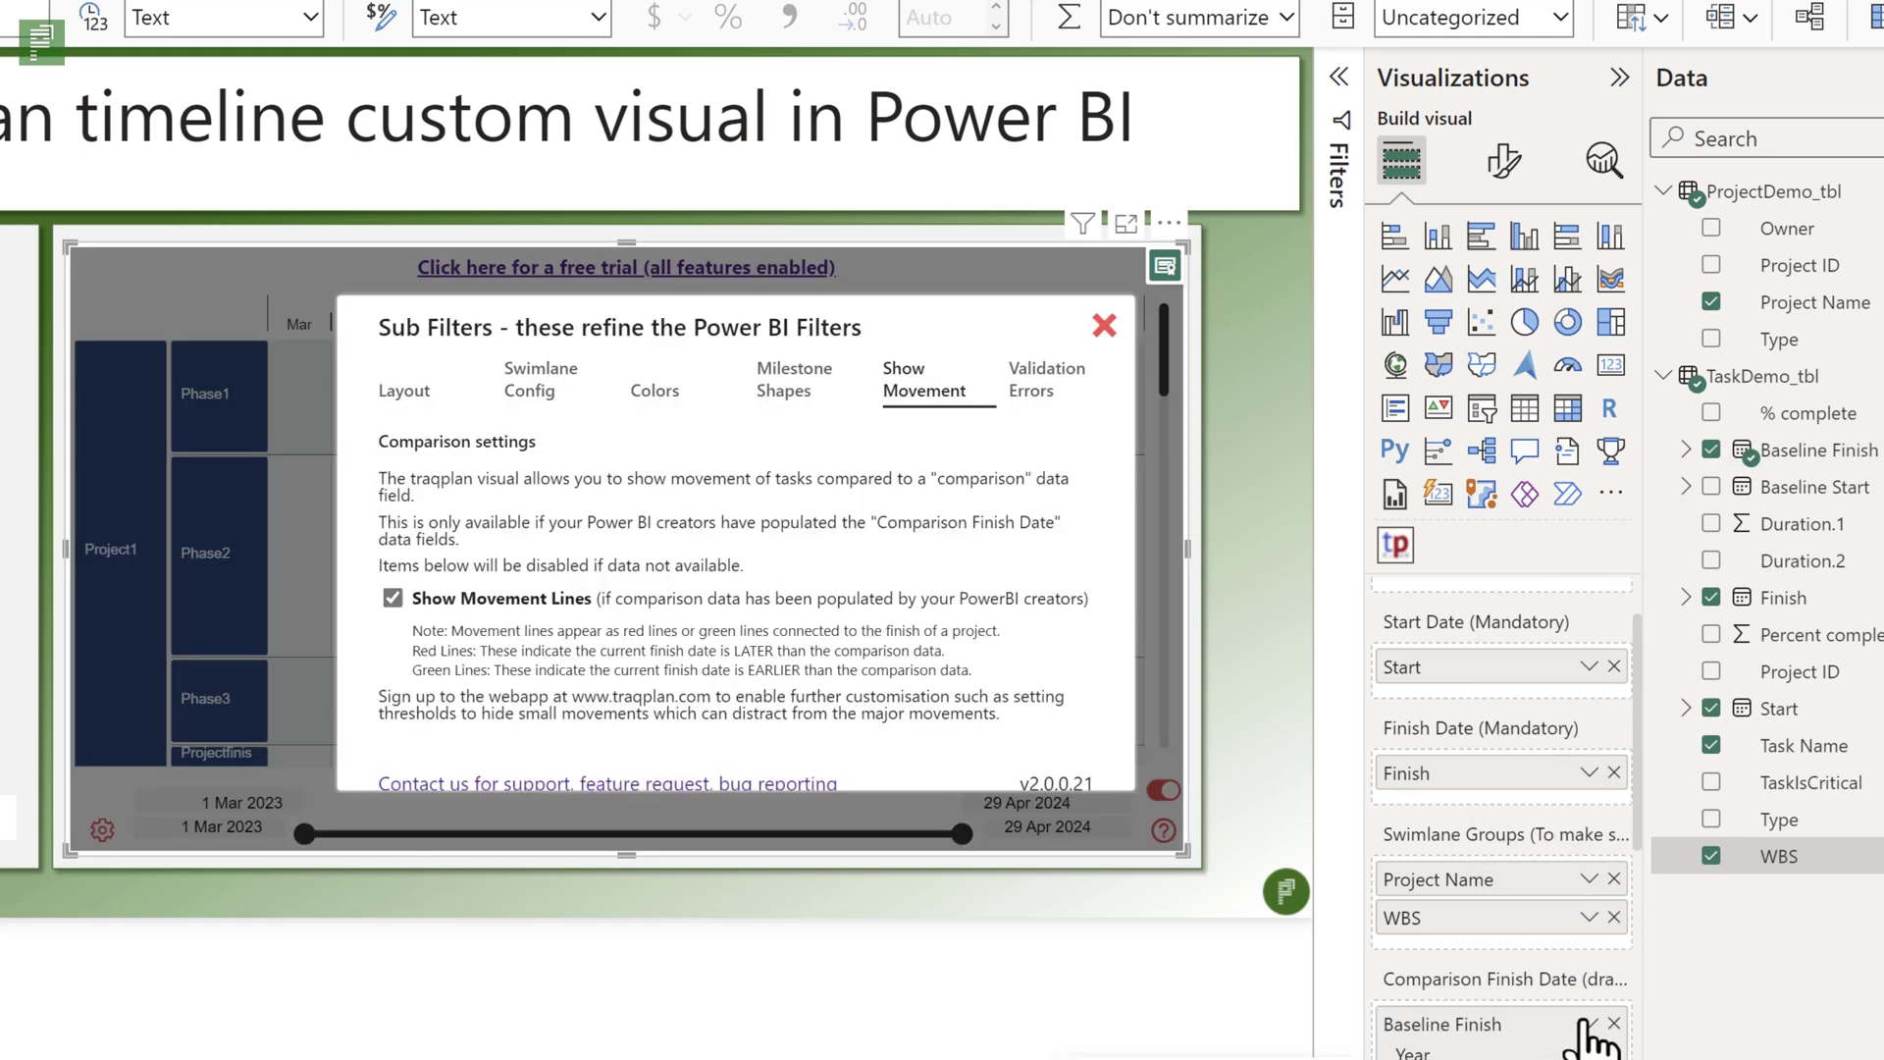
left_click(1587, 1023)
left_click(1614, 978)
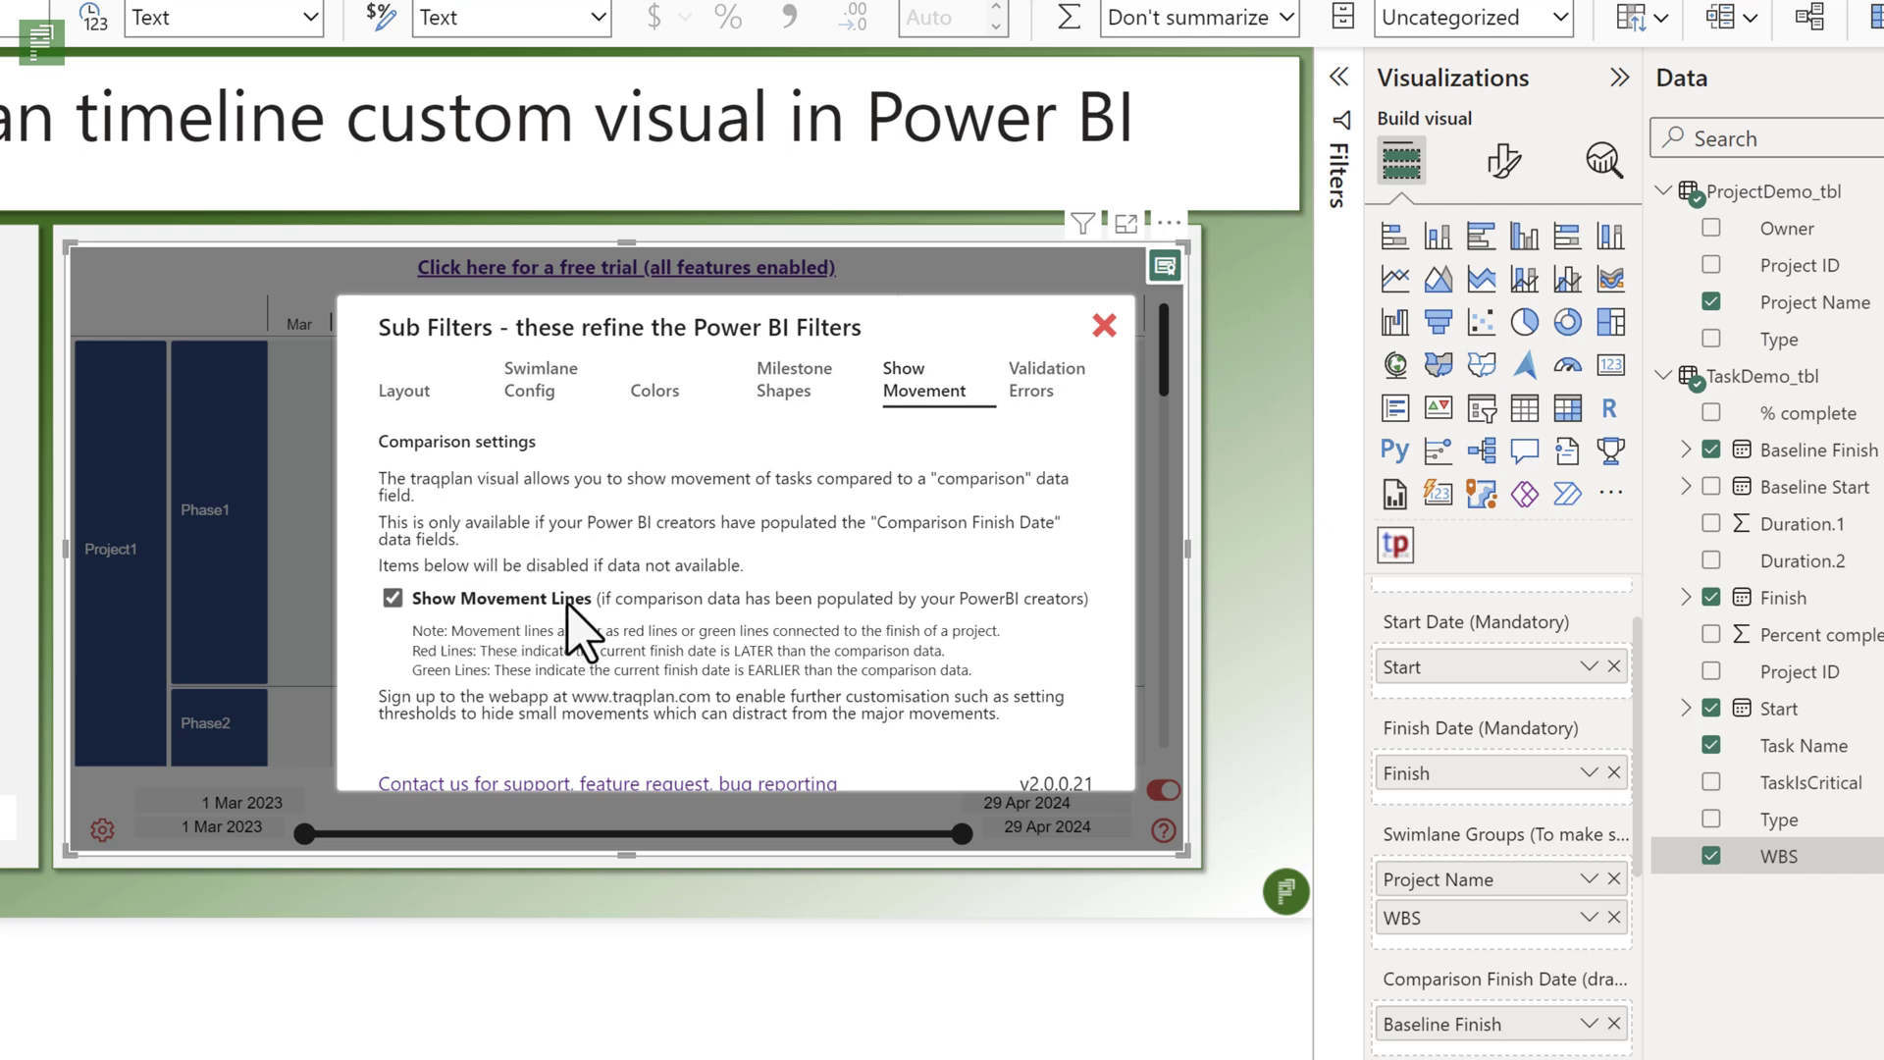
left_click(1103, 324)
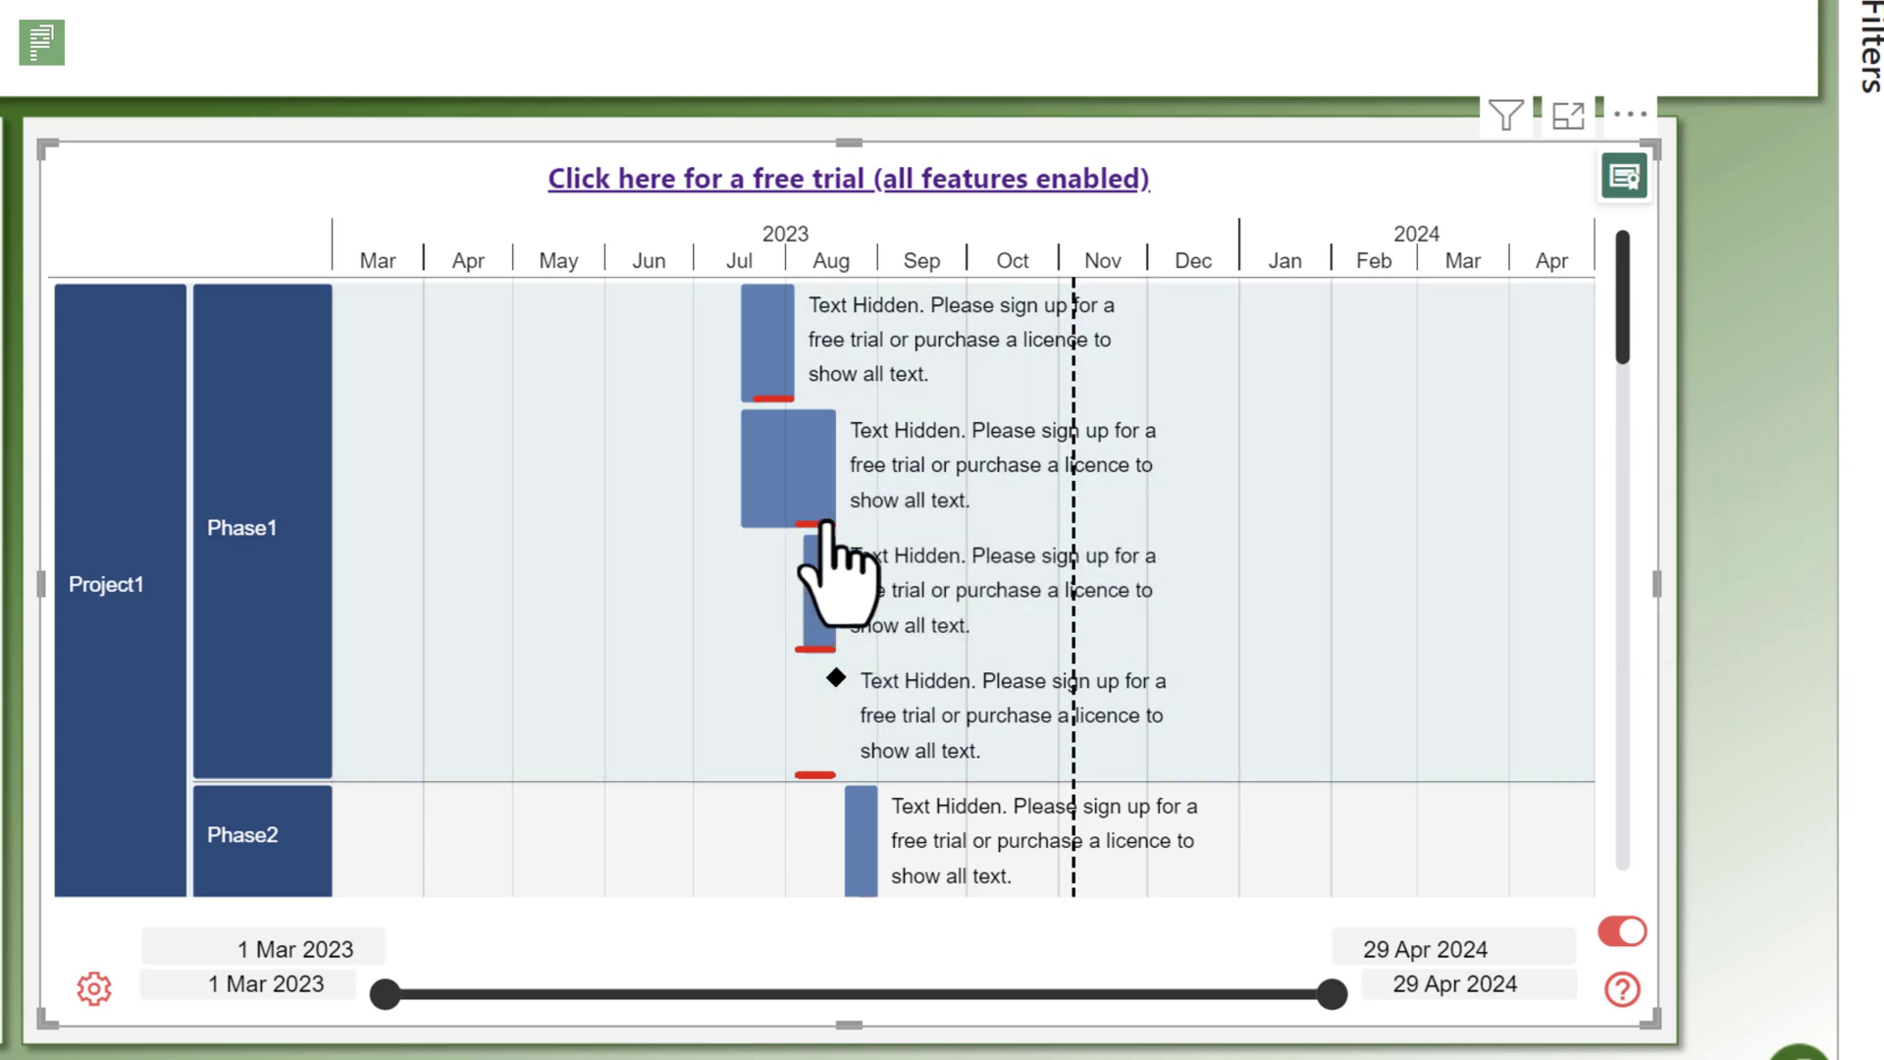
mouse_move(818, 525)
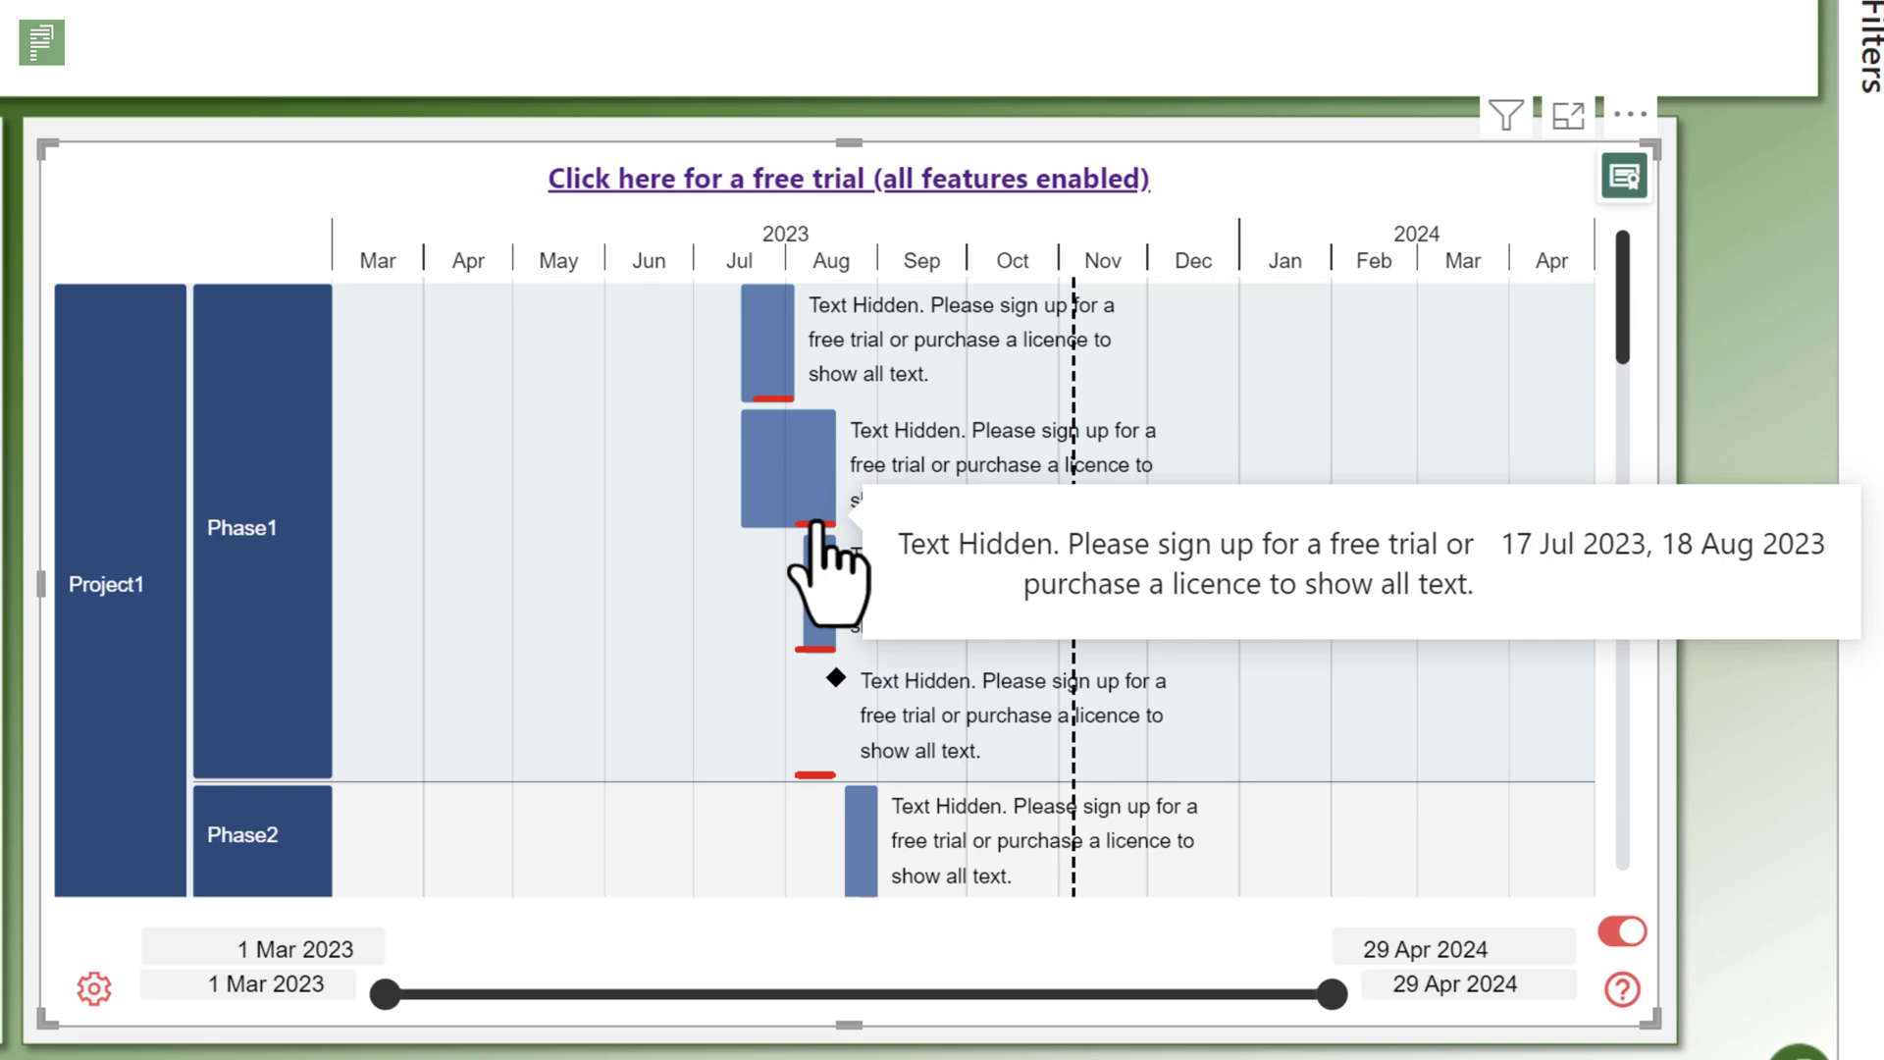
scroll(1139, 505, "down", 3)
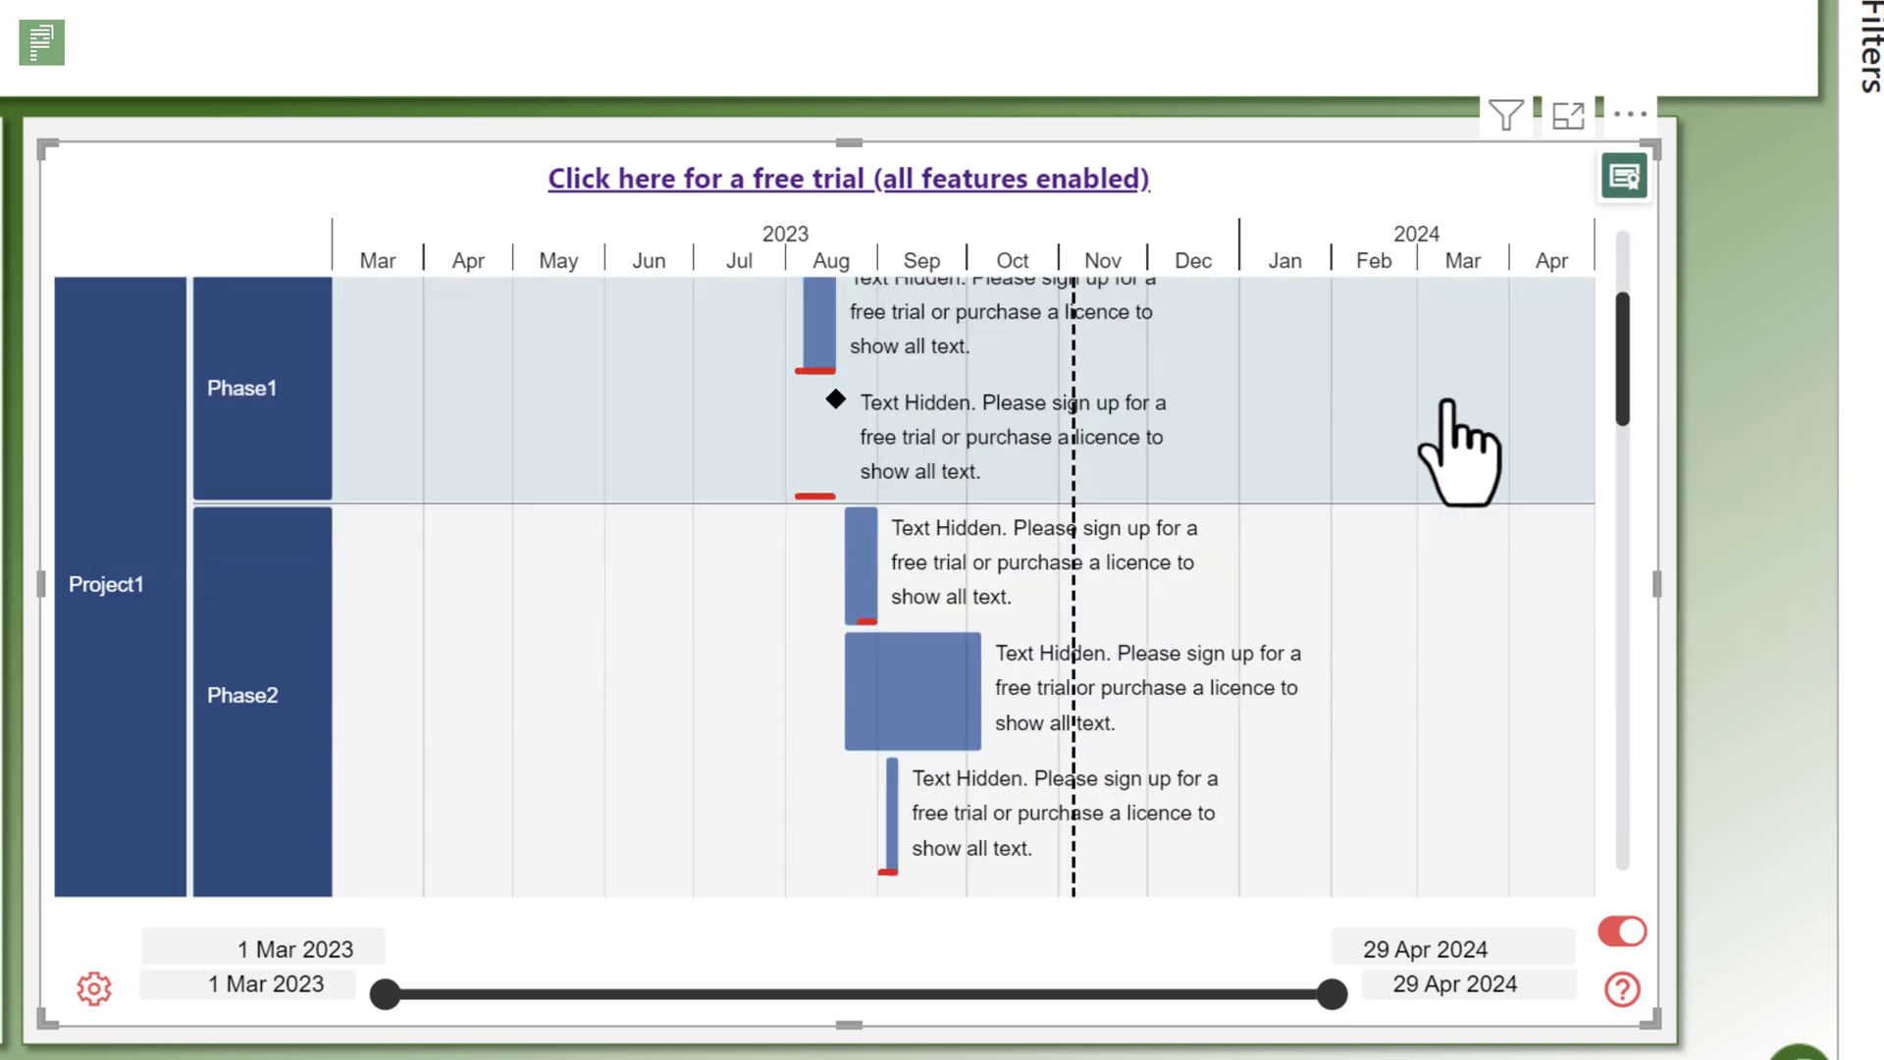
scroll(1459, 452, "down", 6)
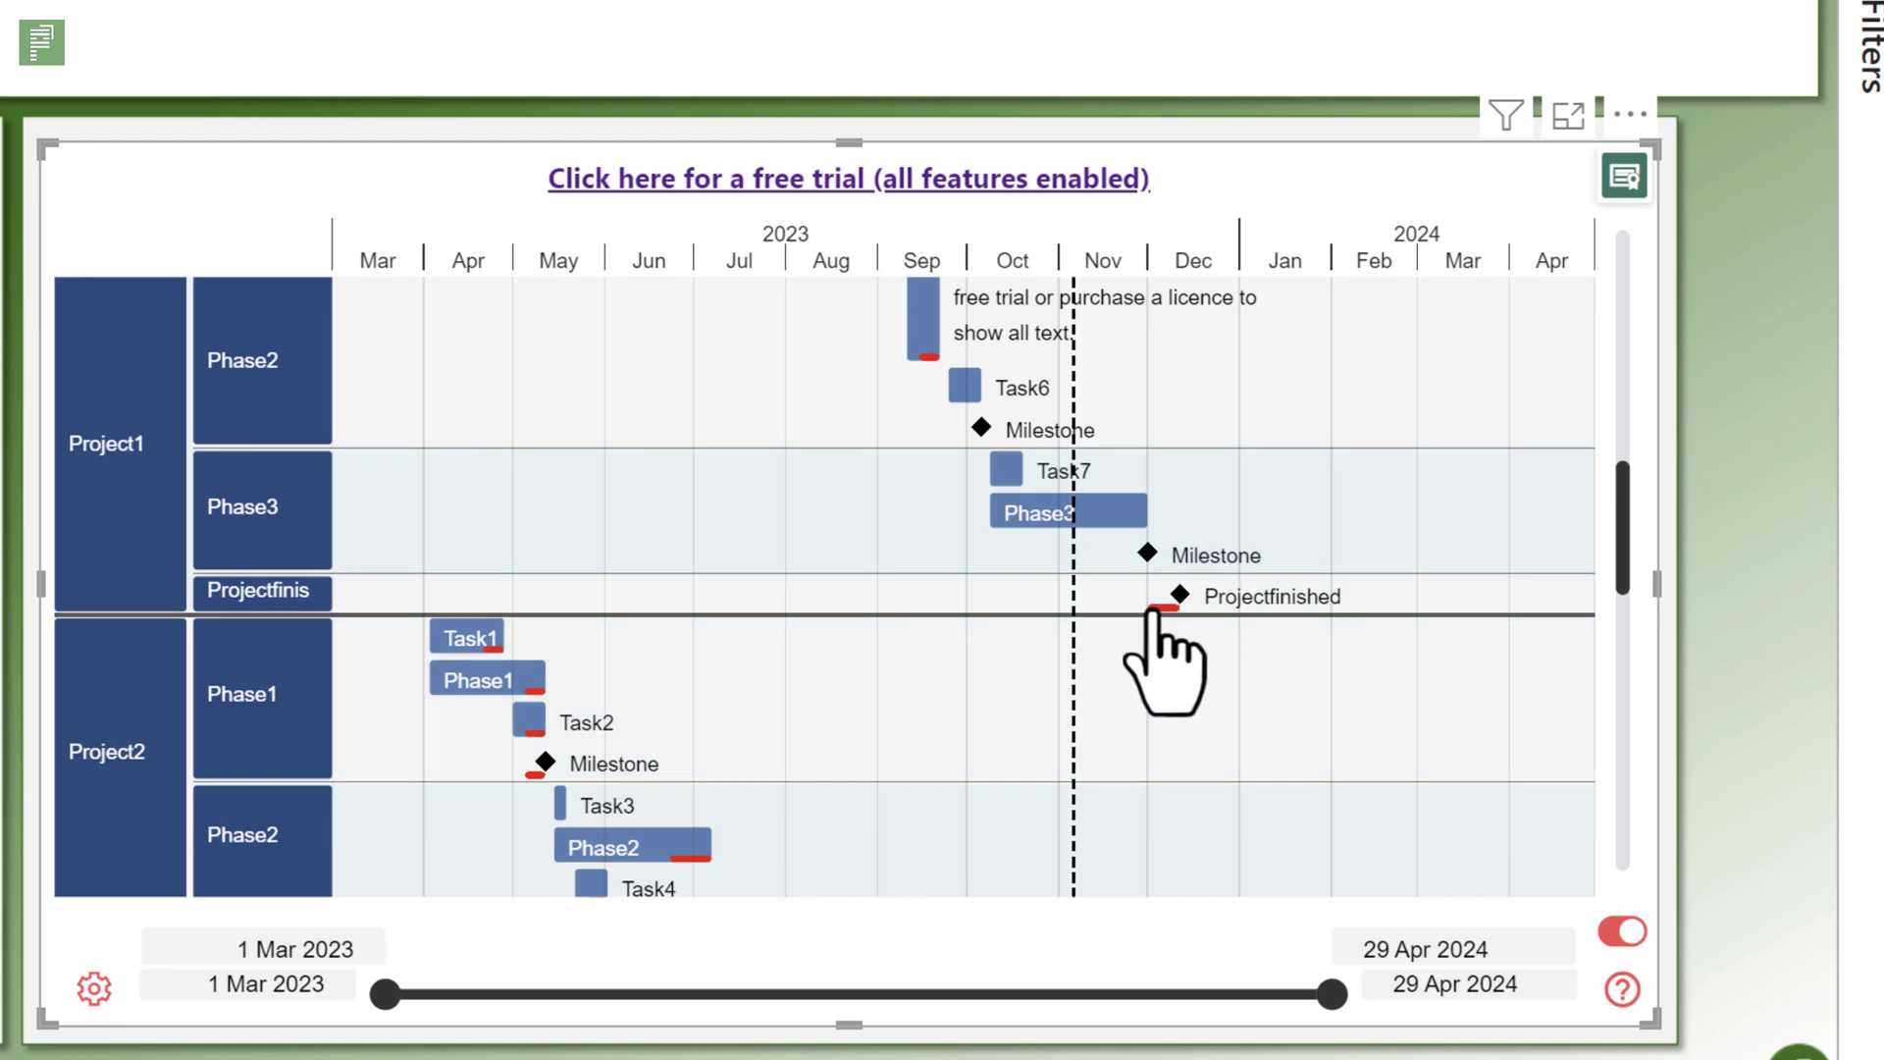
scroll(1167, 643, "down", 1)
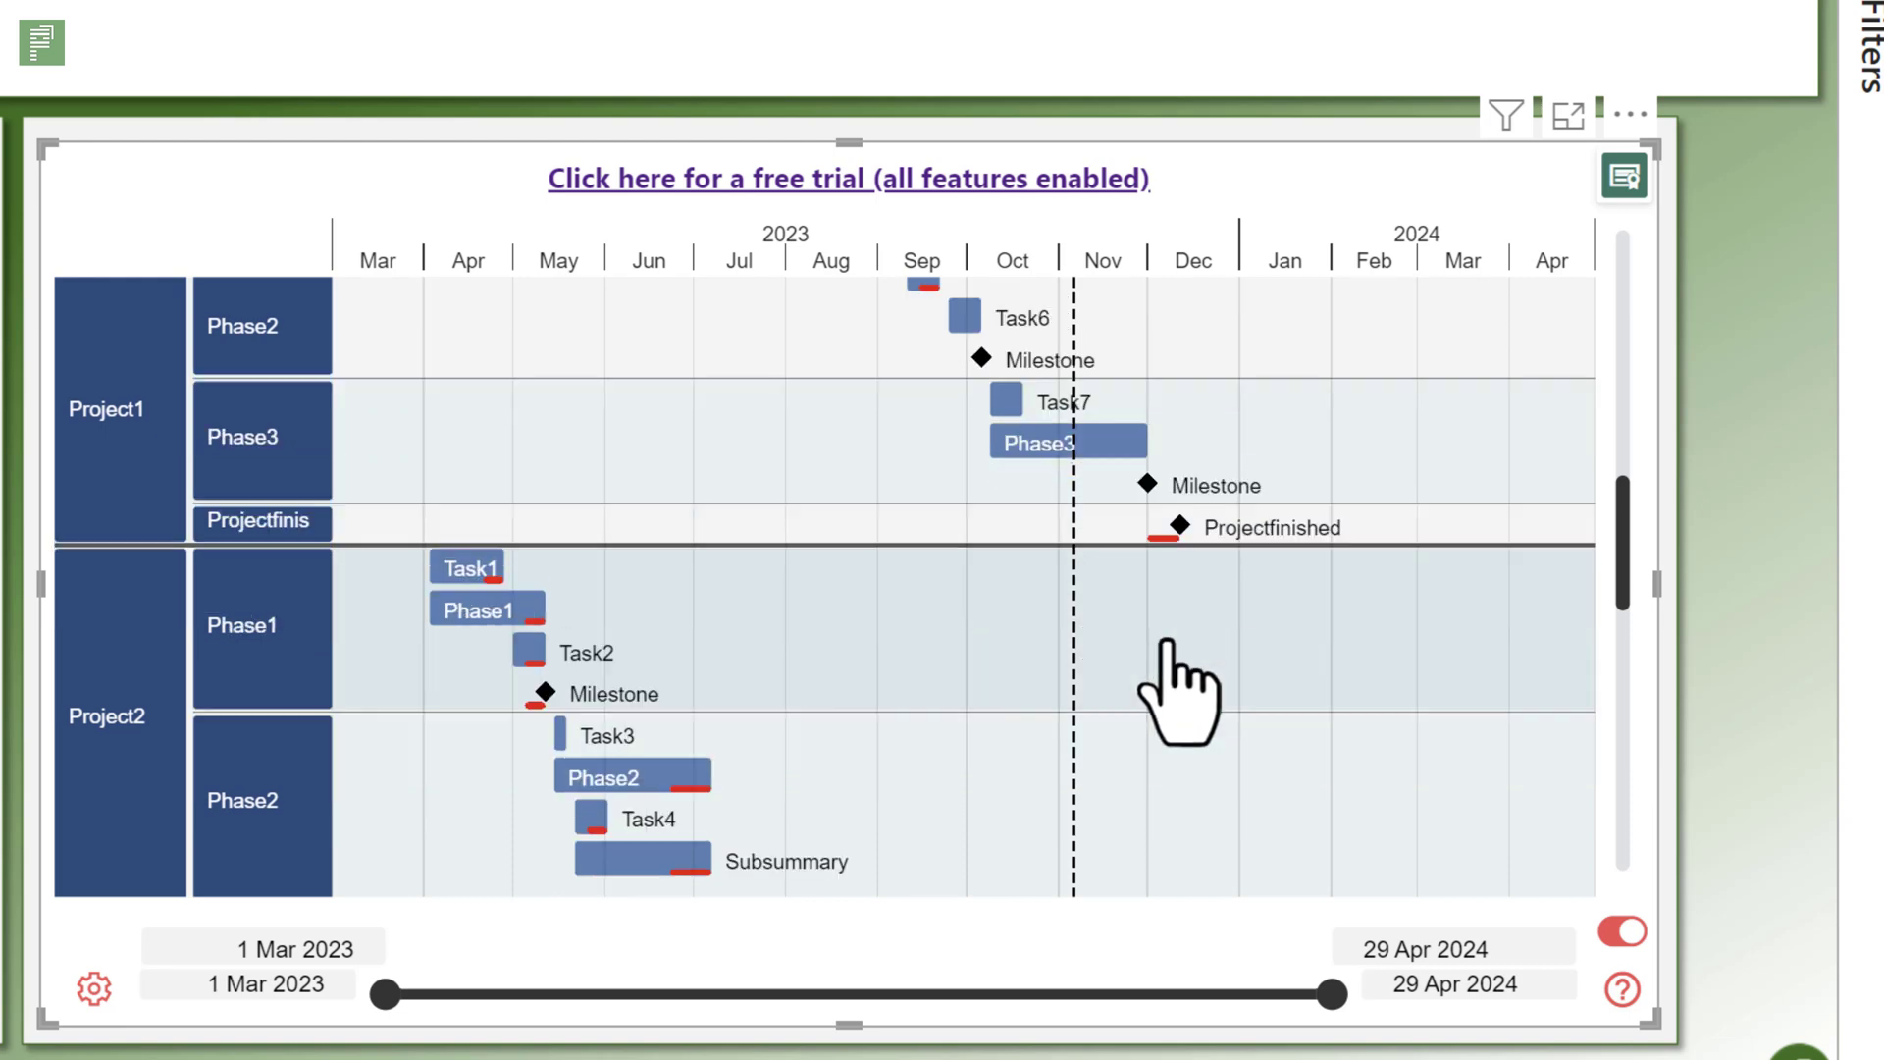
scroll(1178, 687, "down", 5)
scroll(1183, 687, "up", 1)
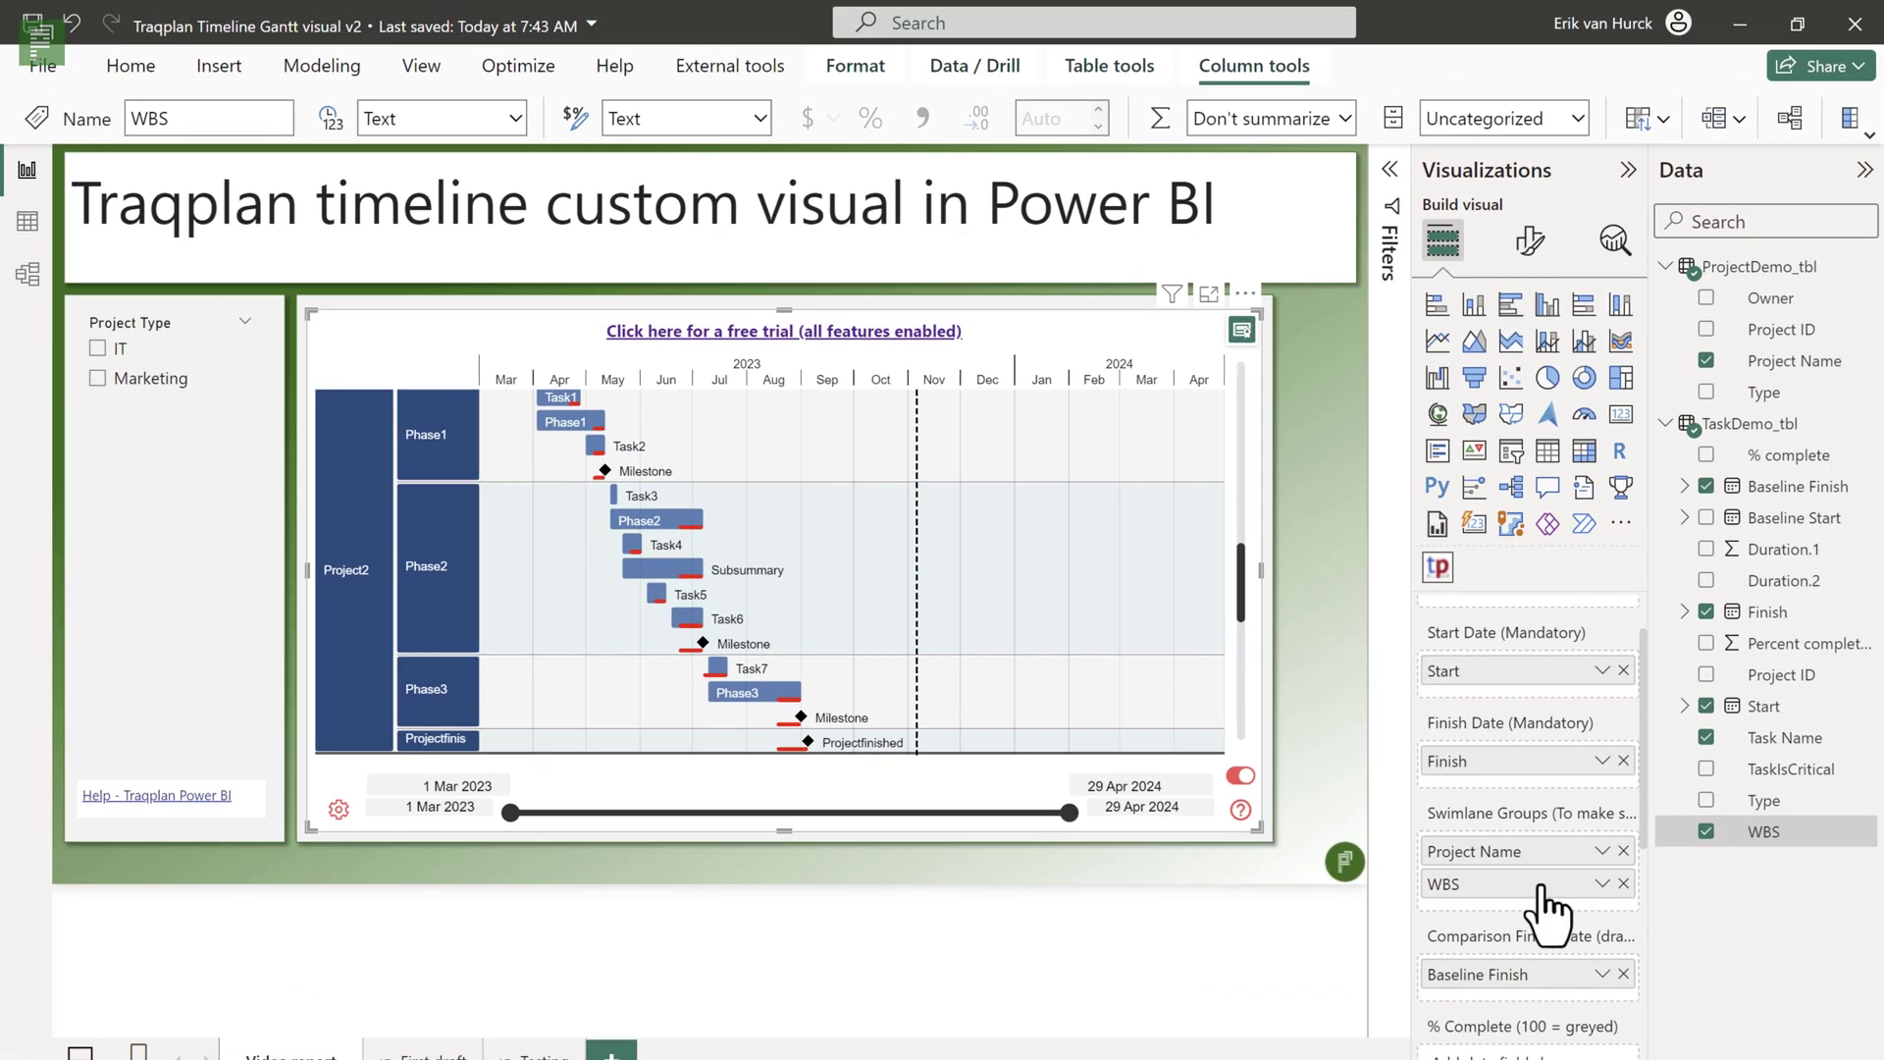
- Assign Percent complete to % Complete and TaskIsCritical to the bar colour well
scroll(1546, 898, "down", 3)
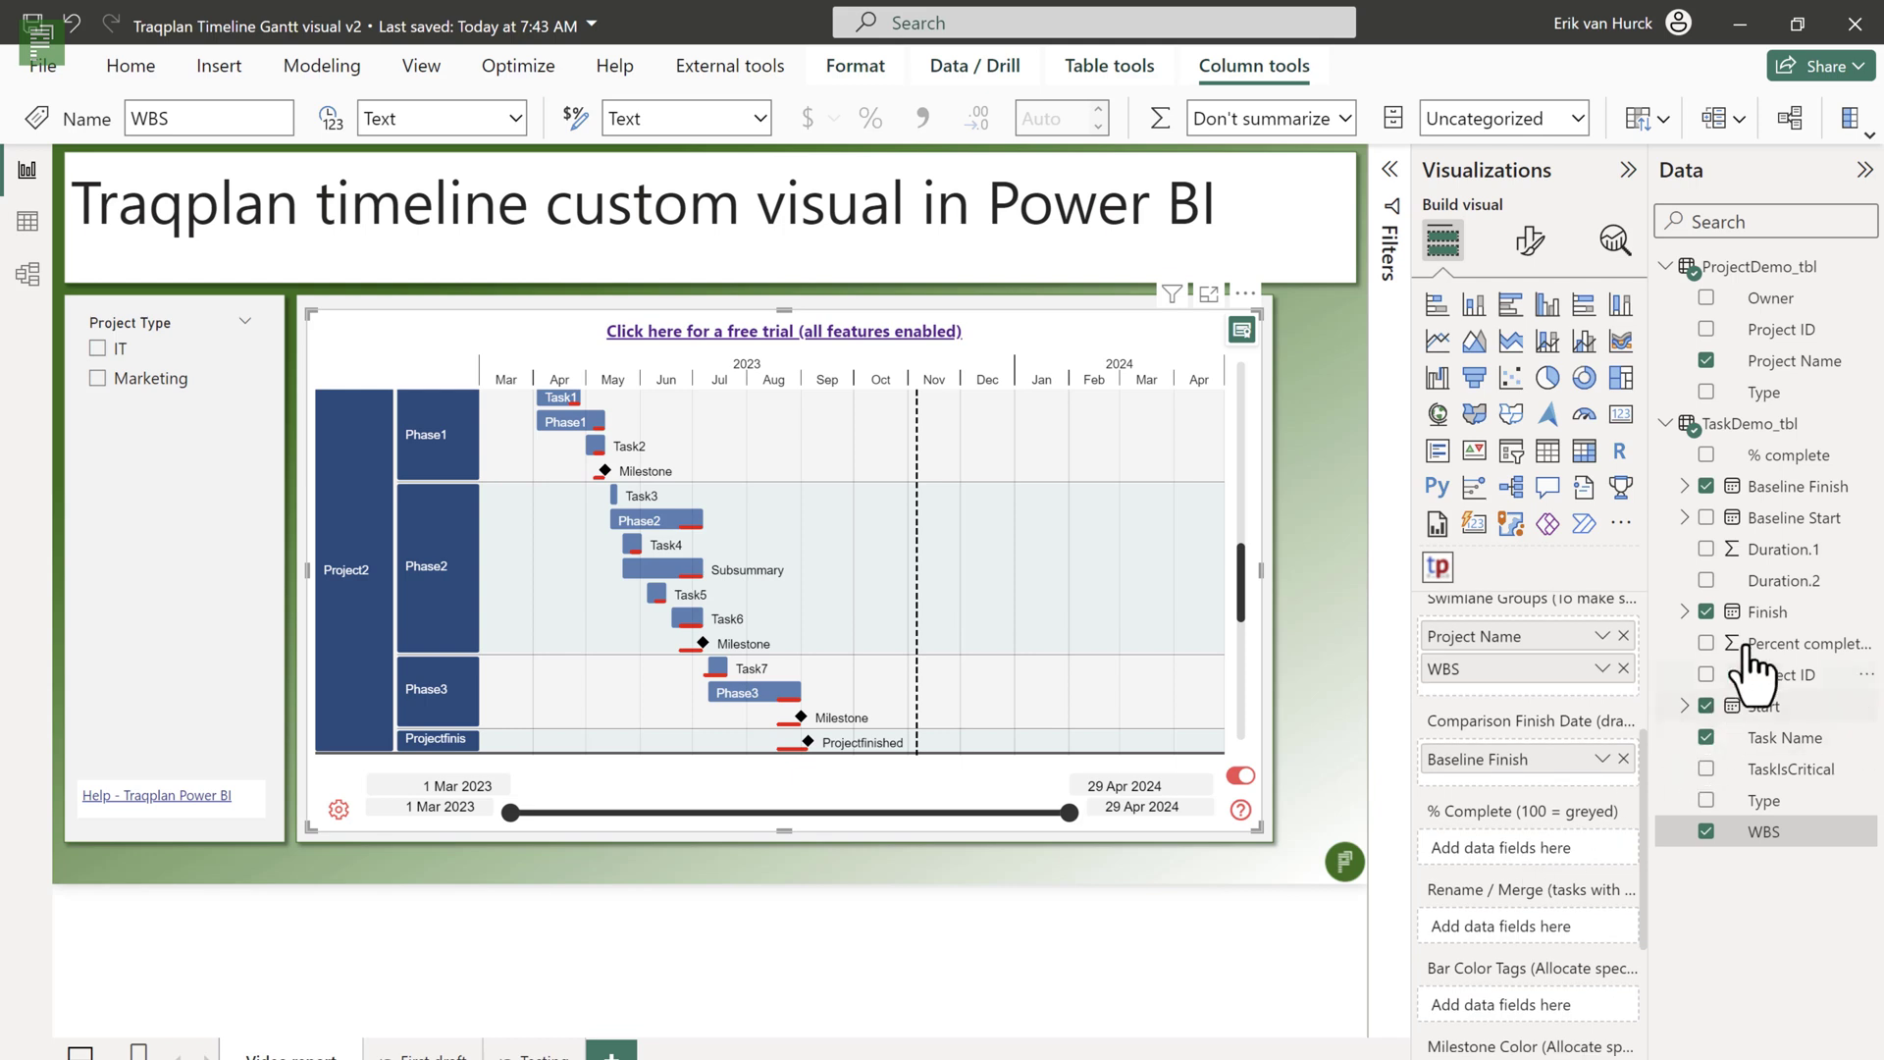
left_click_drag(1756, 644, 1563, 840)
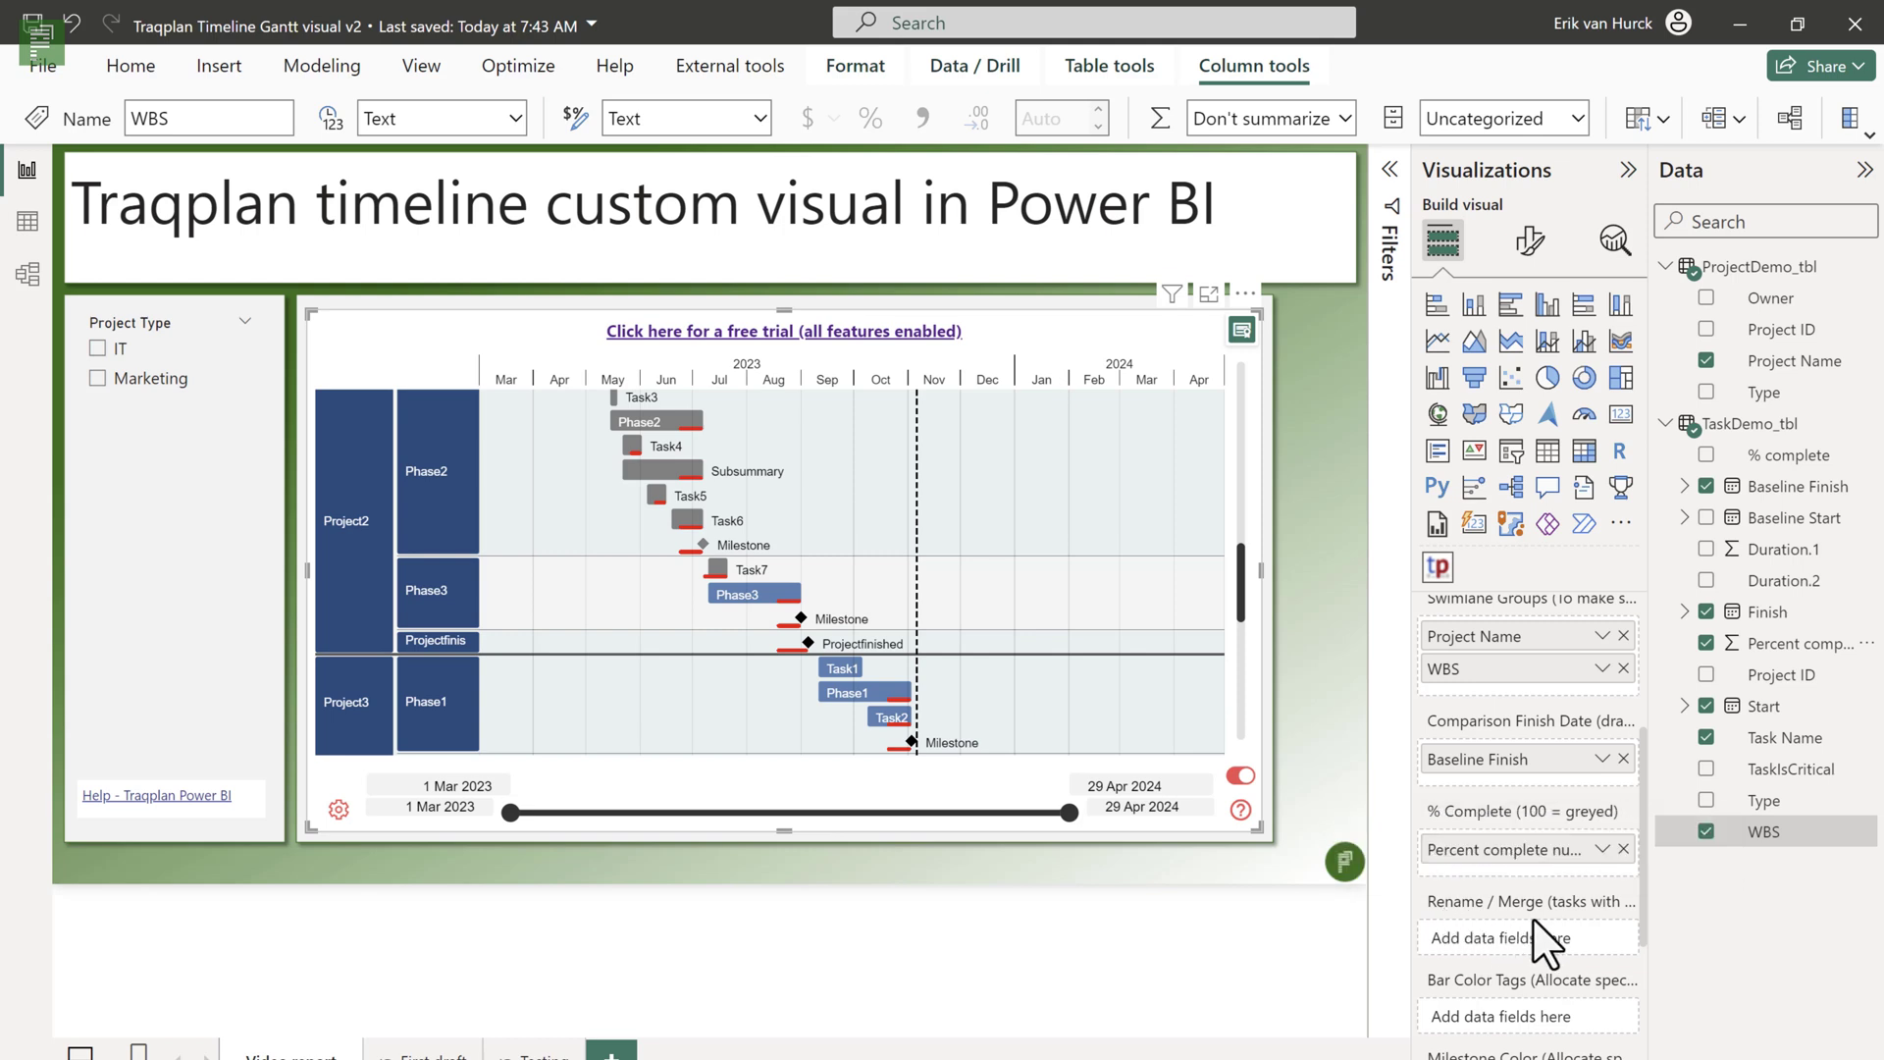
scroll(1545, 884, "down", 3)
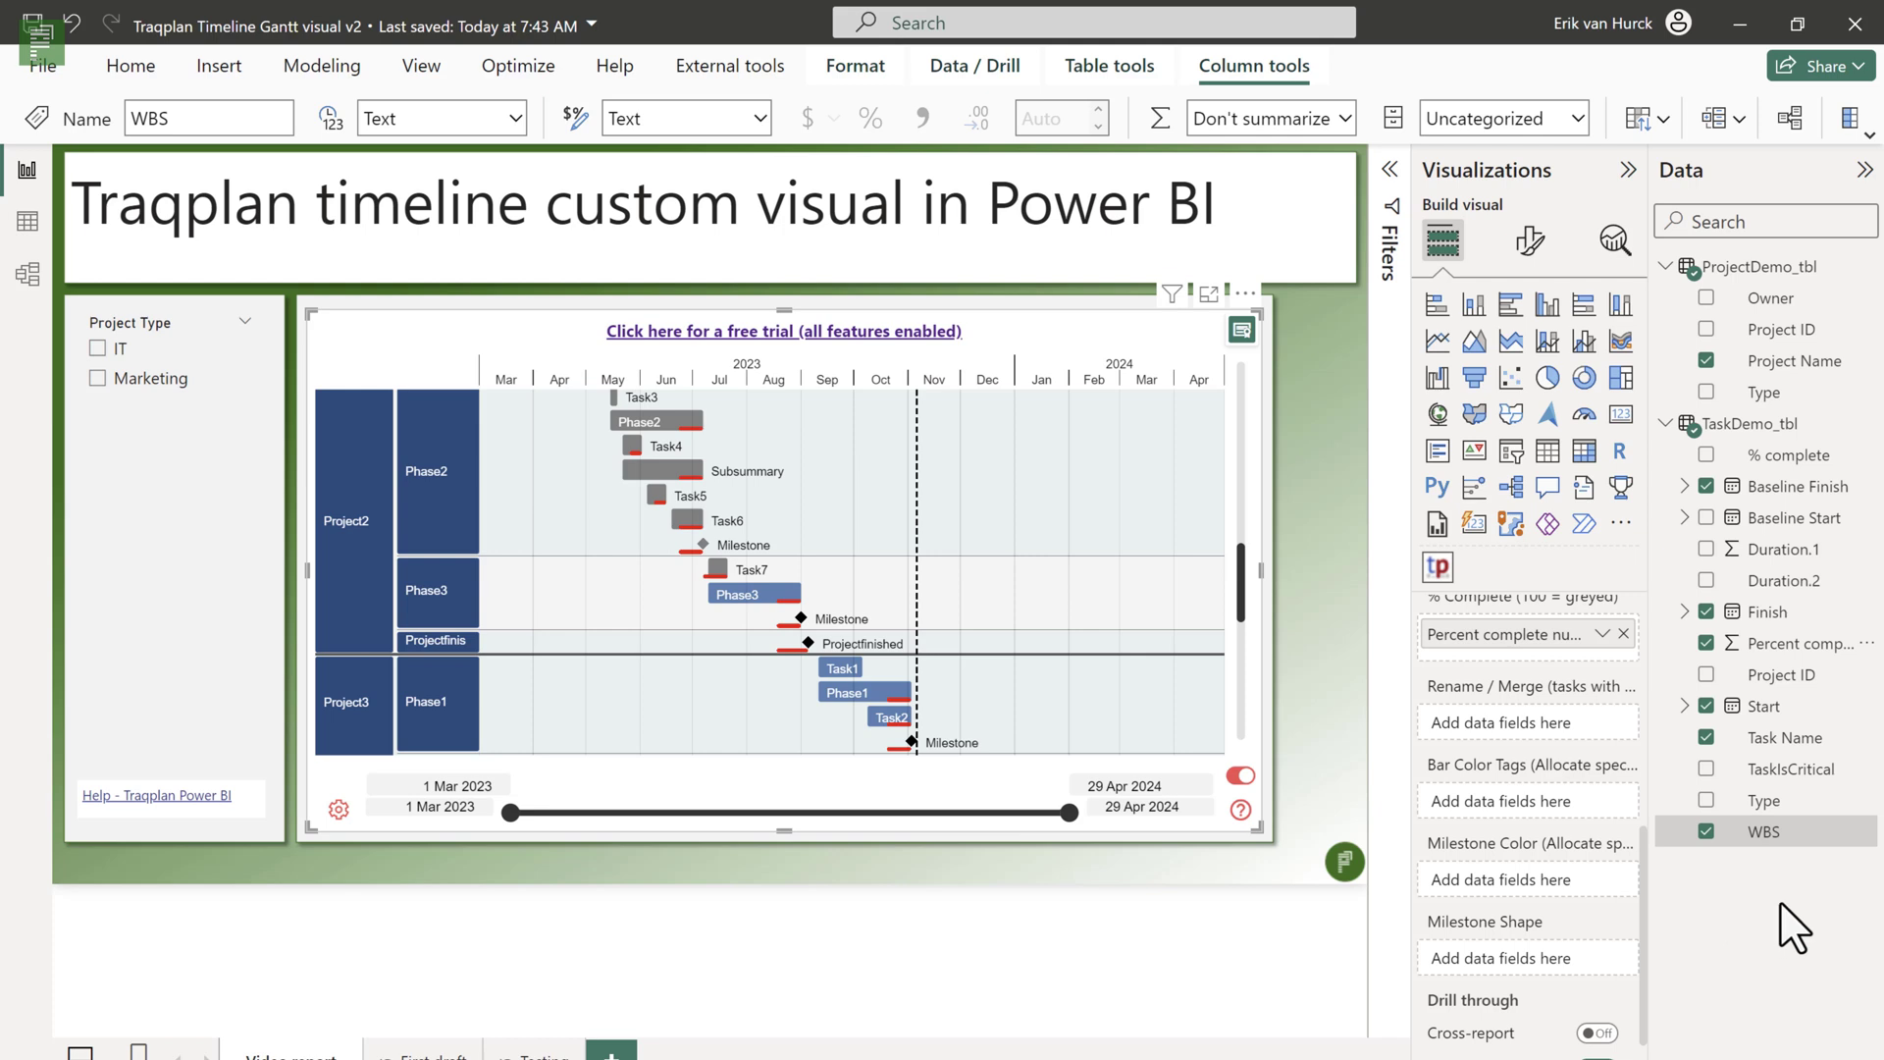
left_click_drag(1816, 770, 1570, 791)
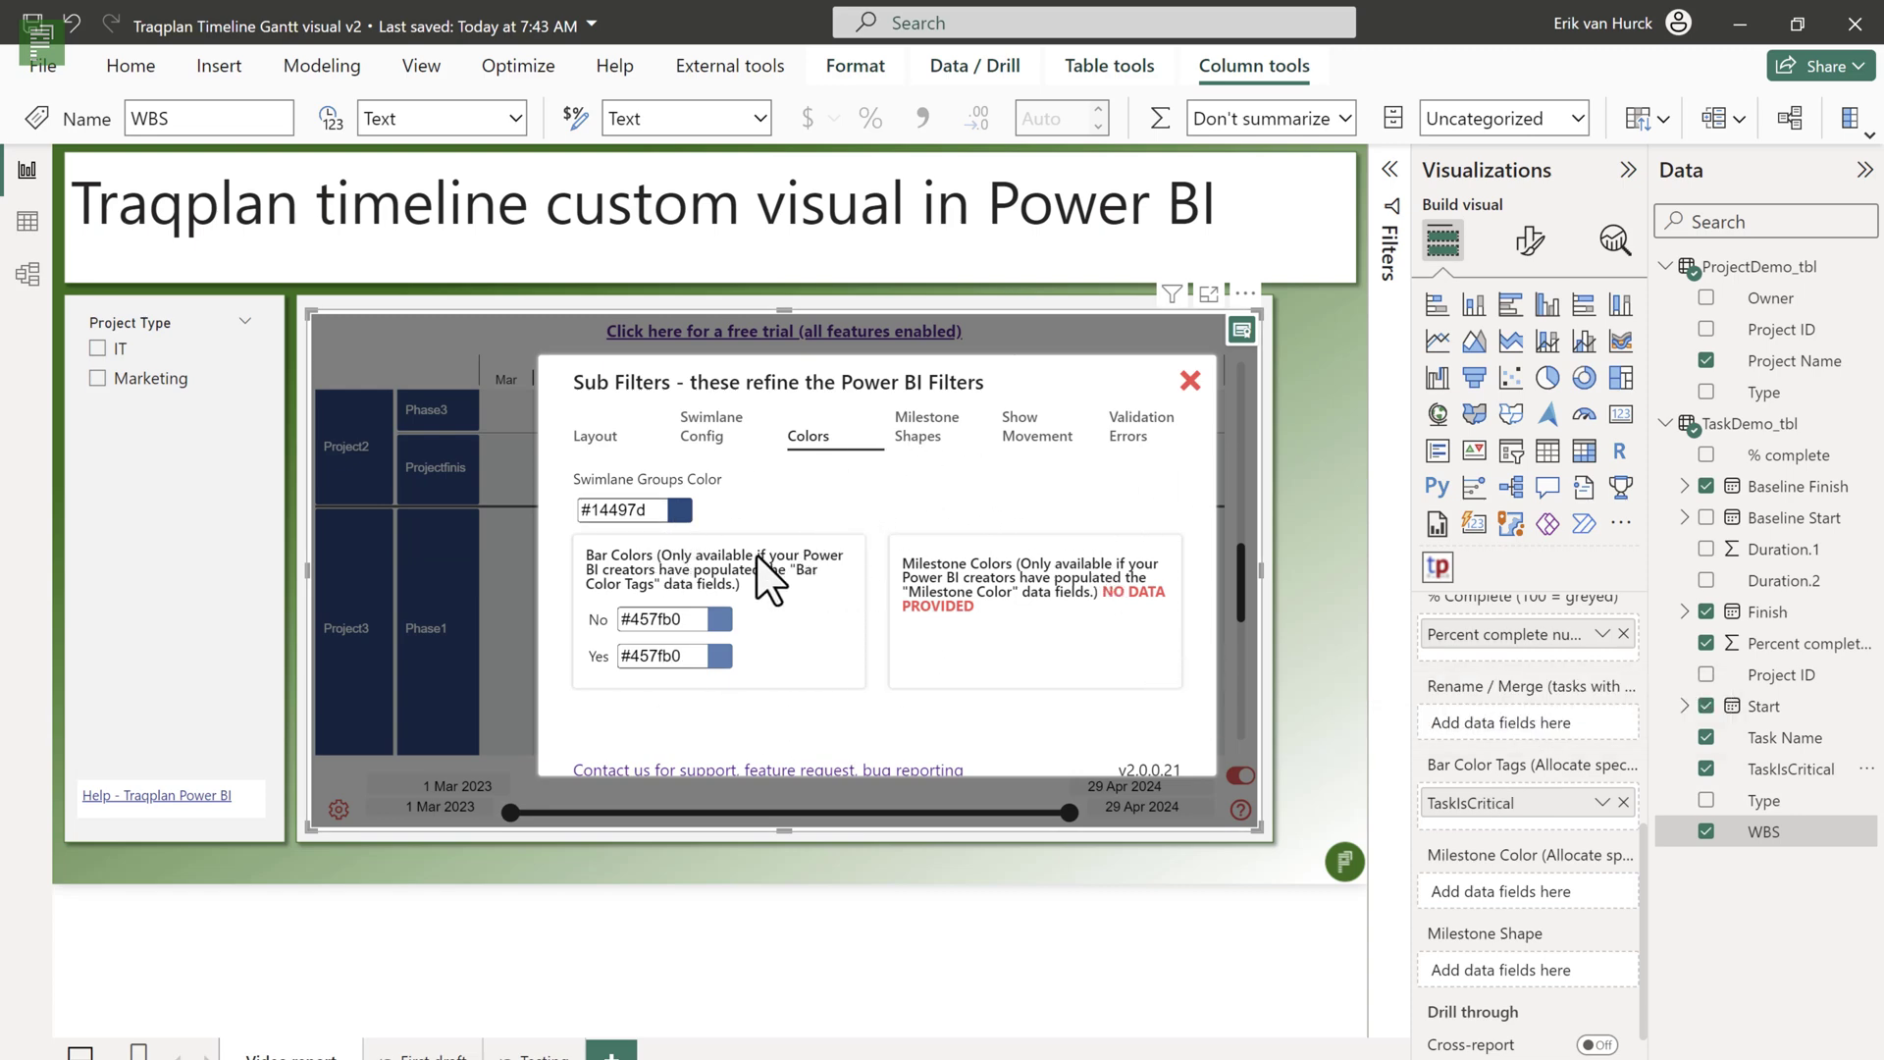
- Set the non-critical (No) bar colour to blue #148ced, collapsing the Visualizations and Data panes
left_click(721, 621)
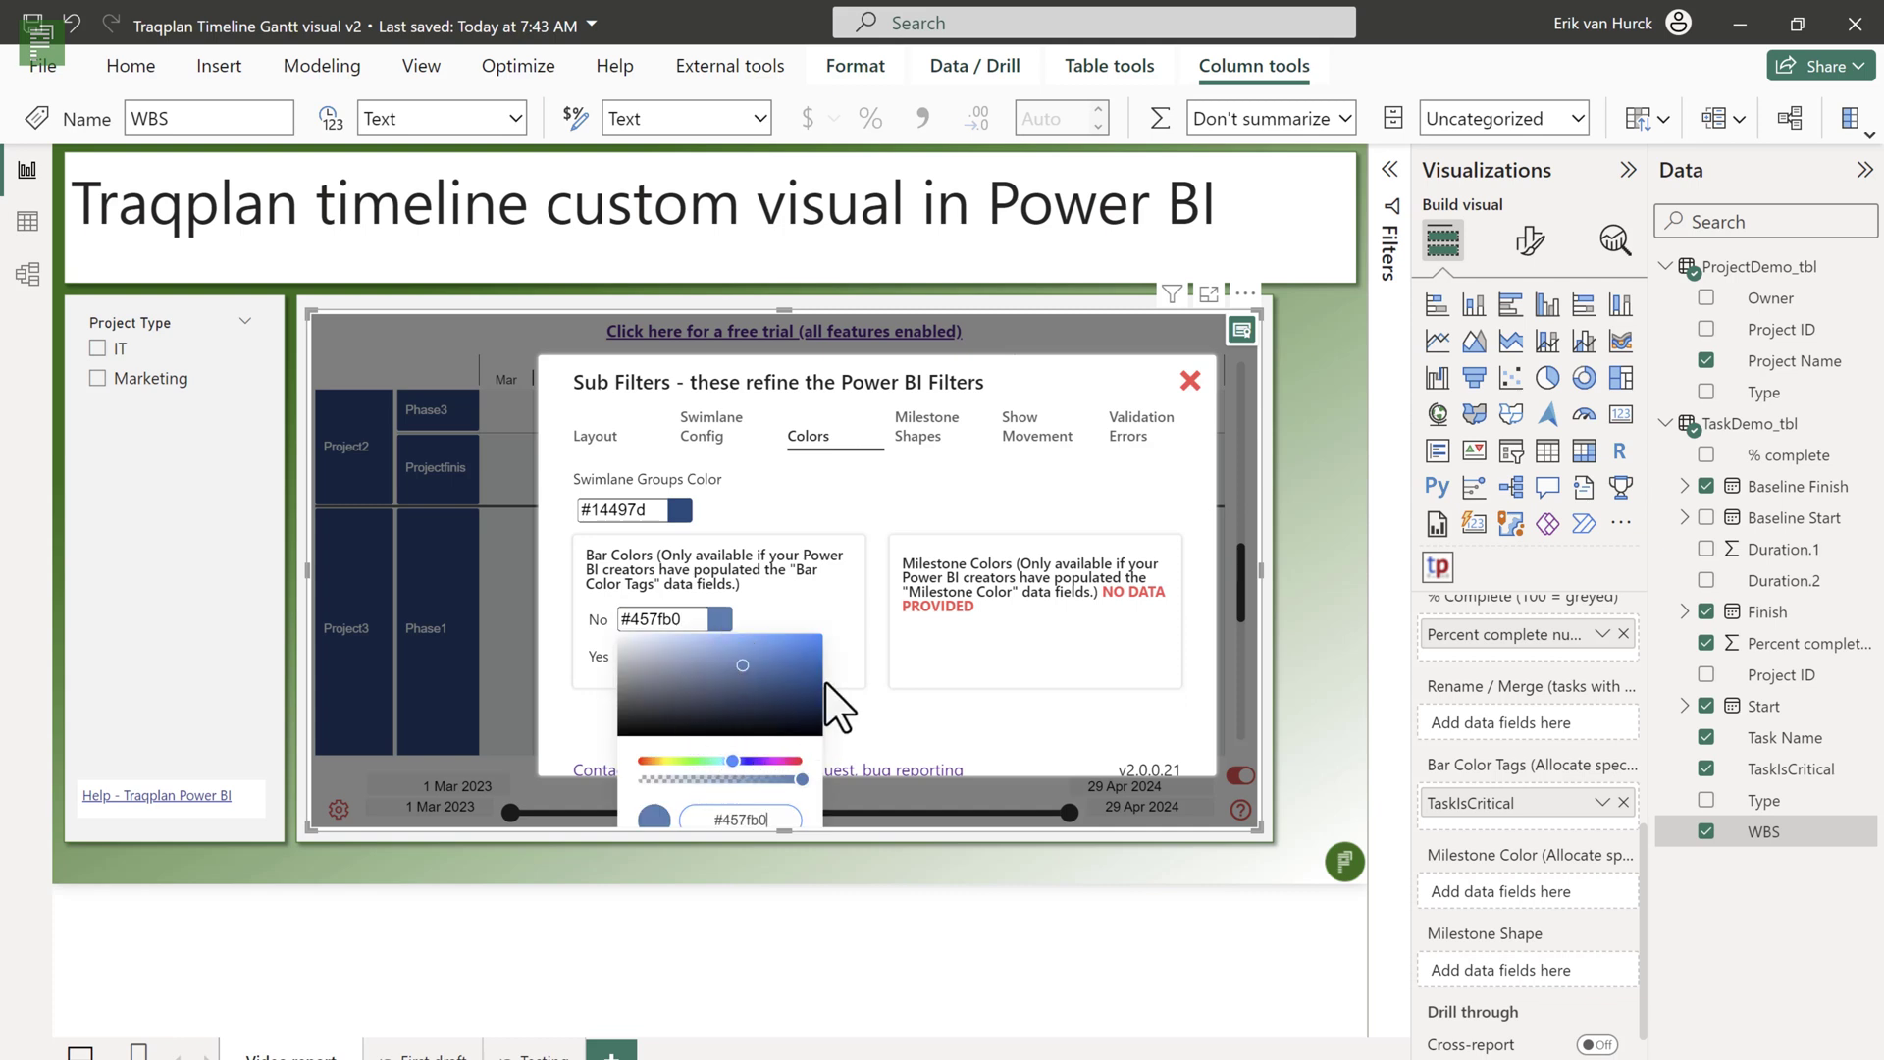
left_click(695, 811)
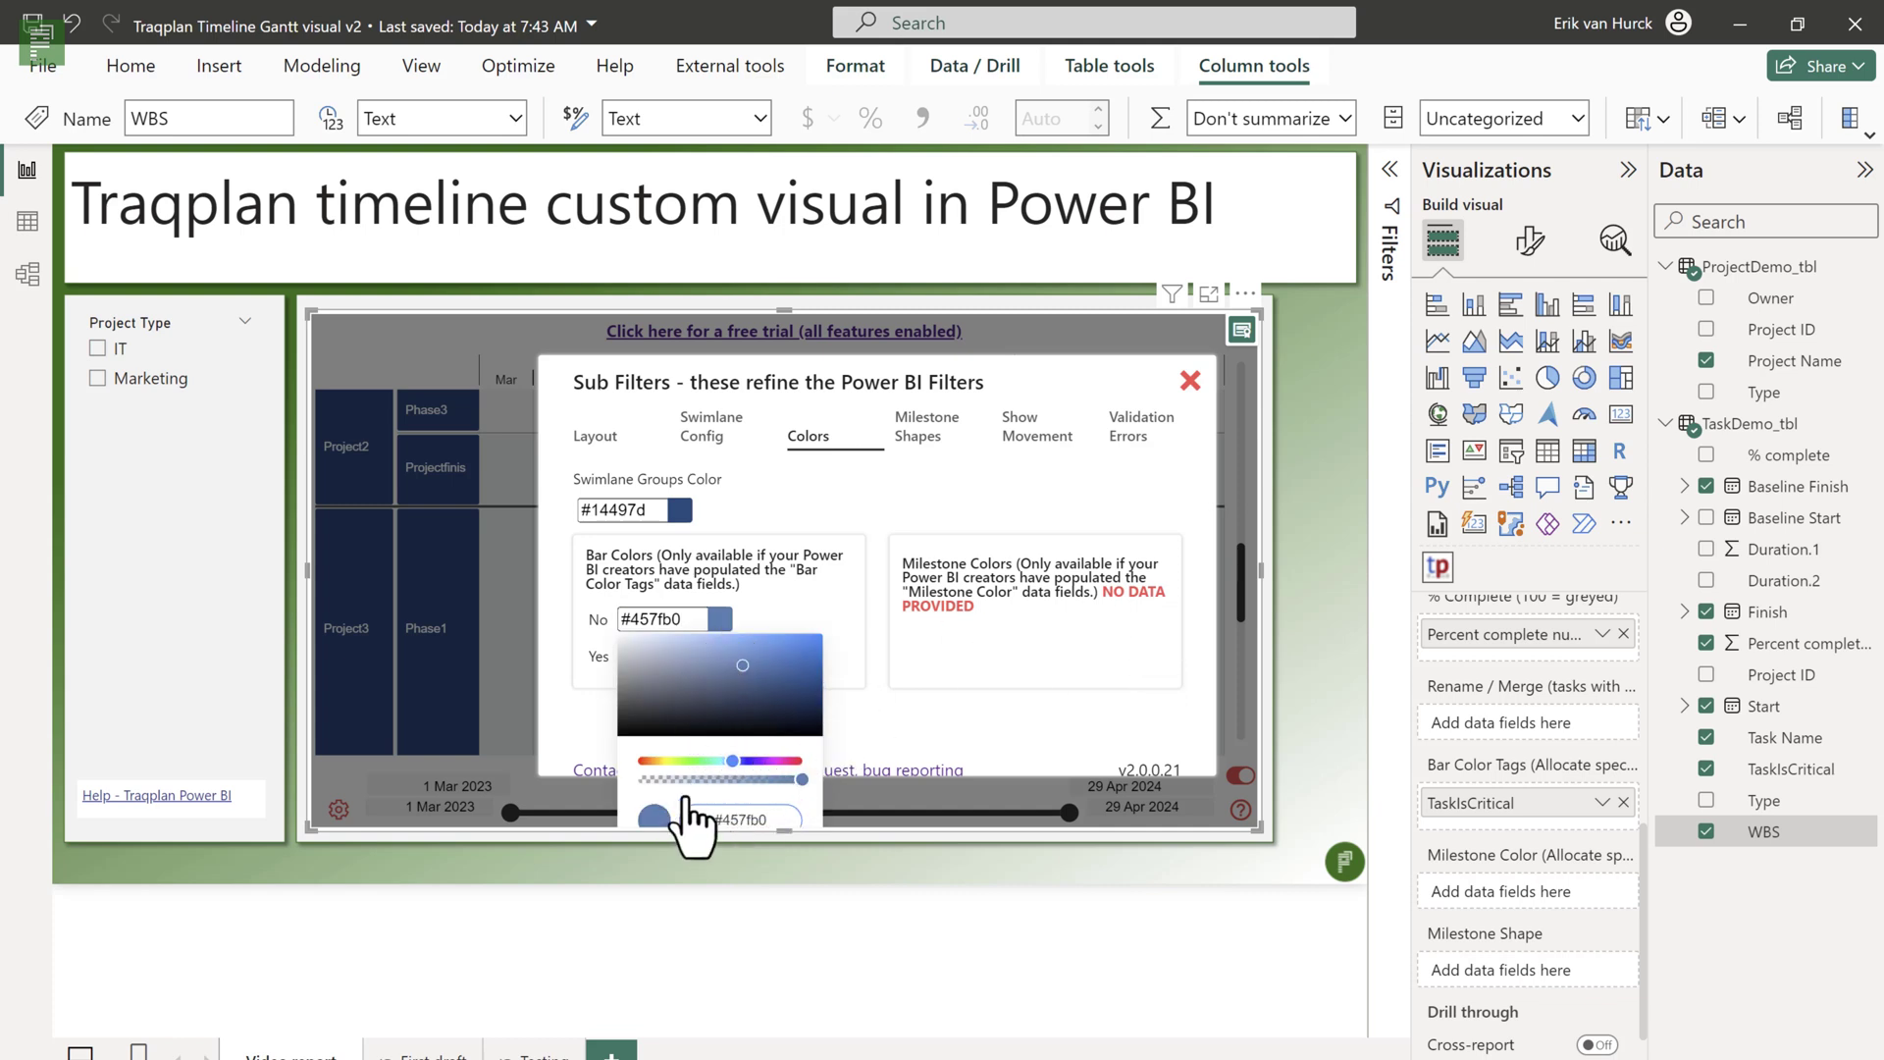
left_click(796, 654)
left_click(791, 590)
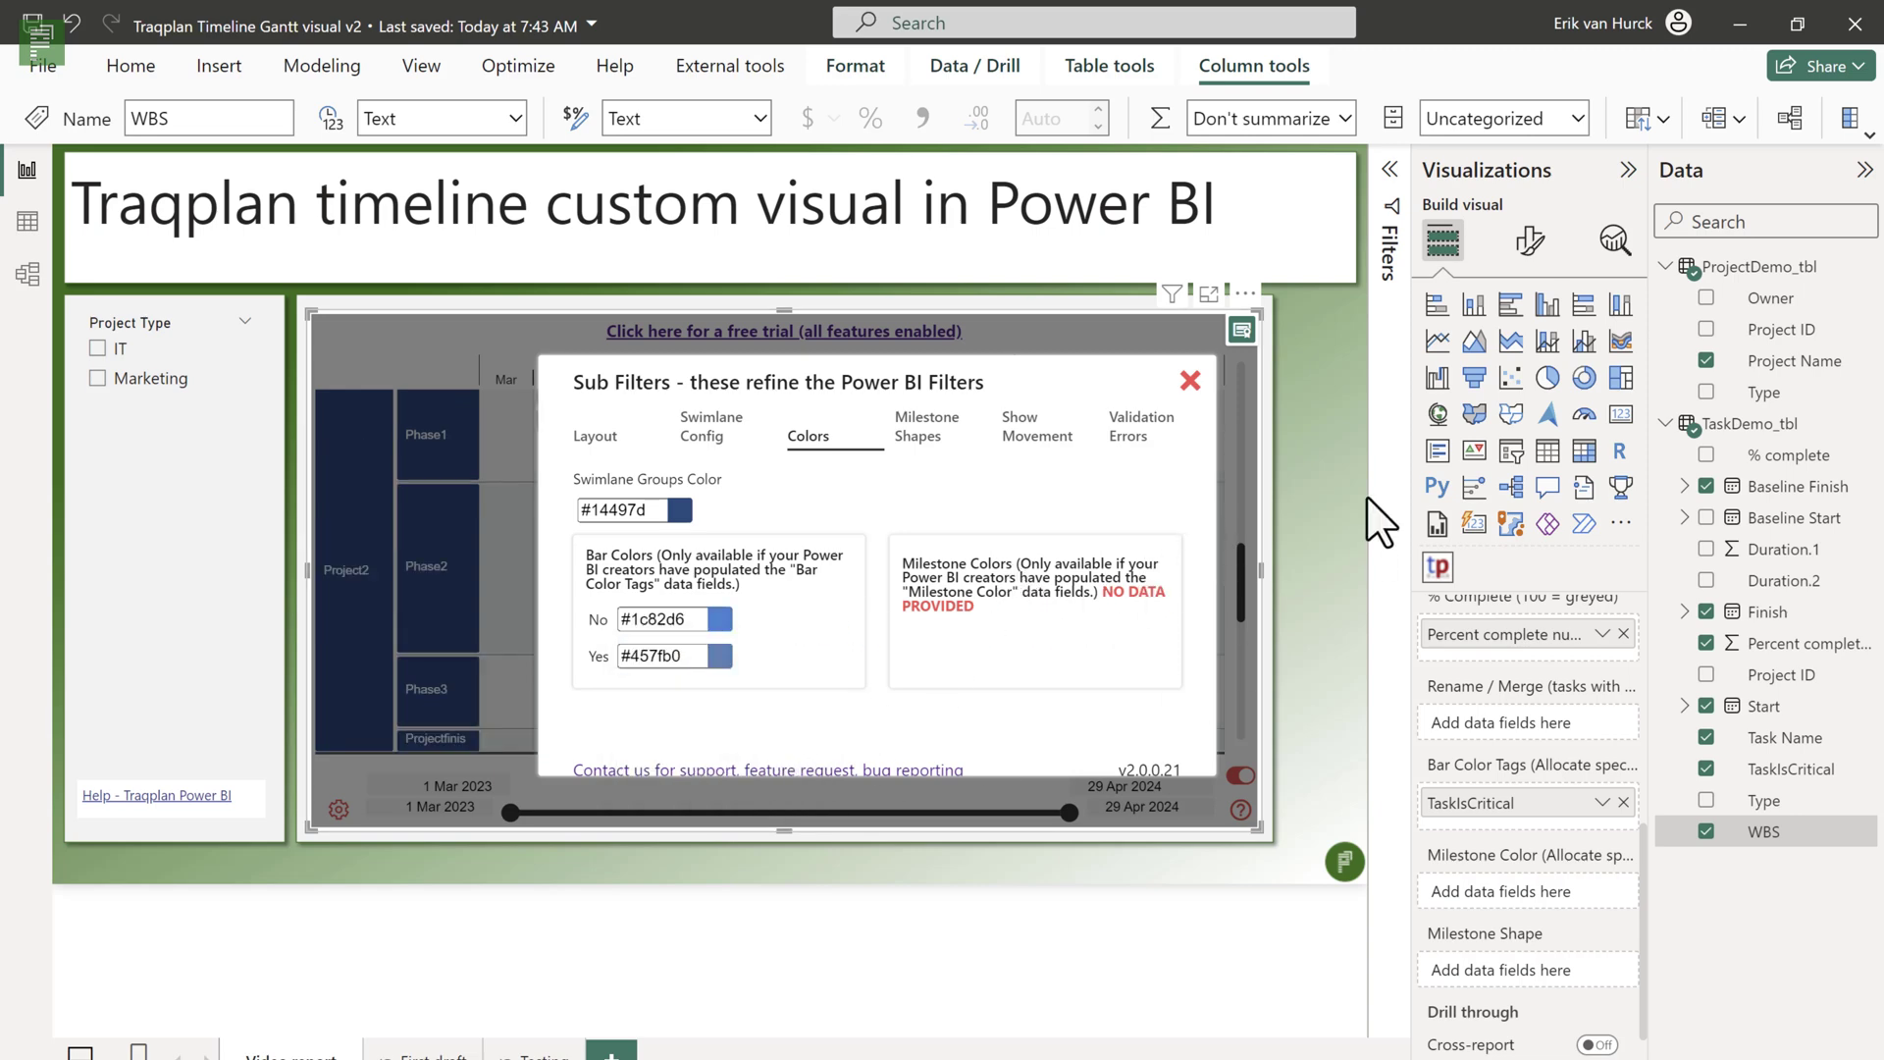
left_click(1628, 170)
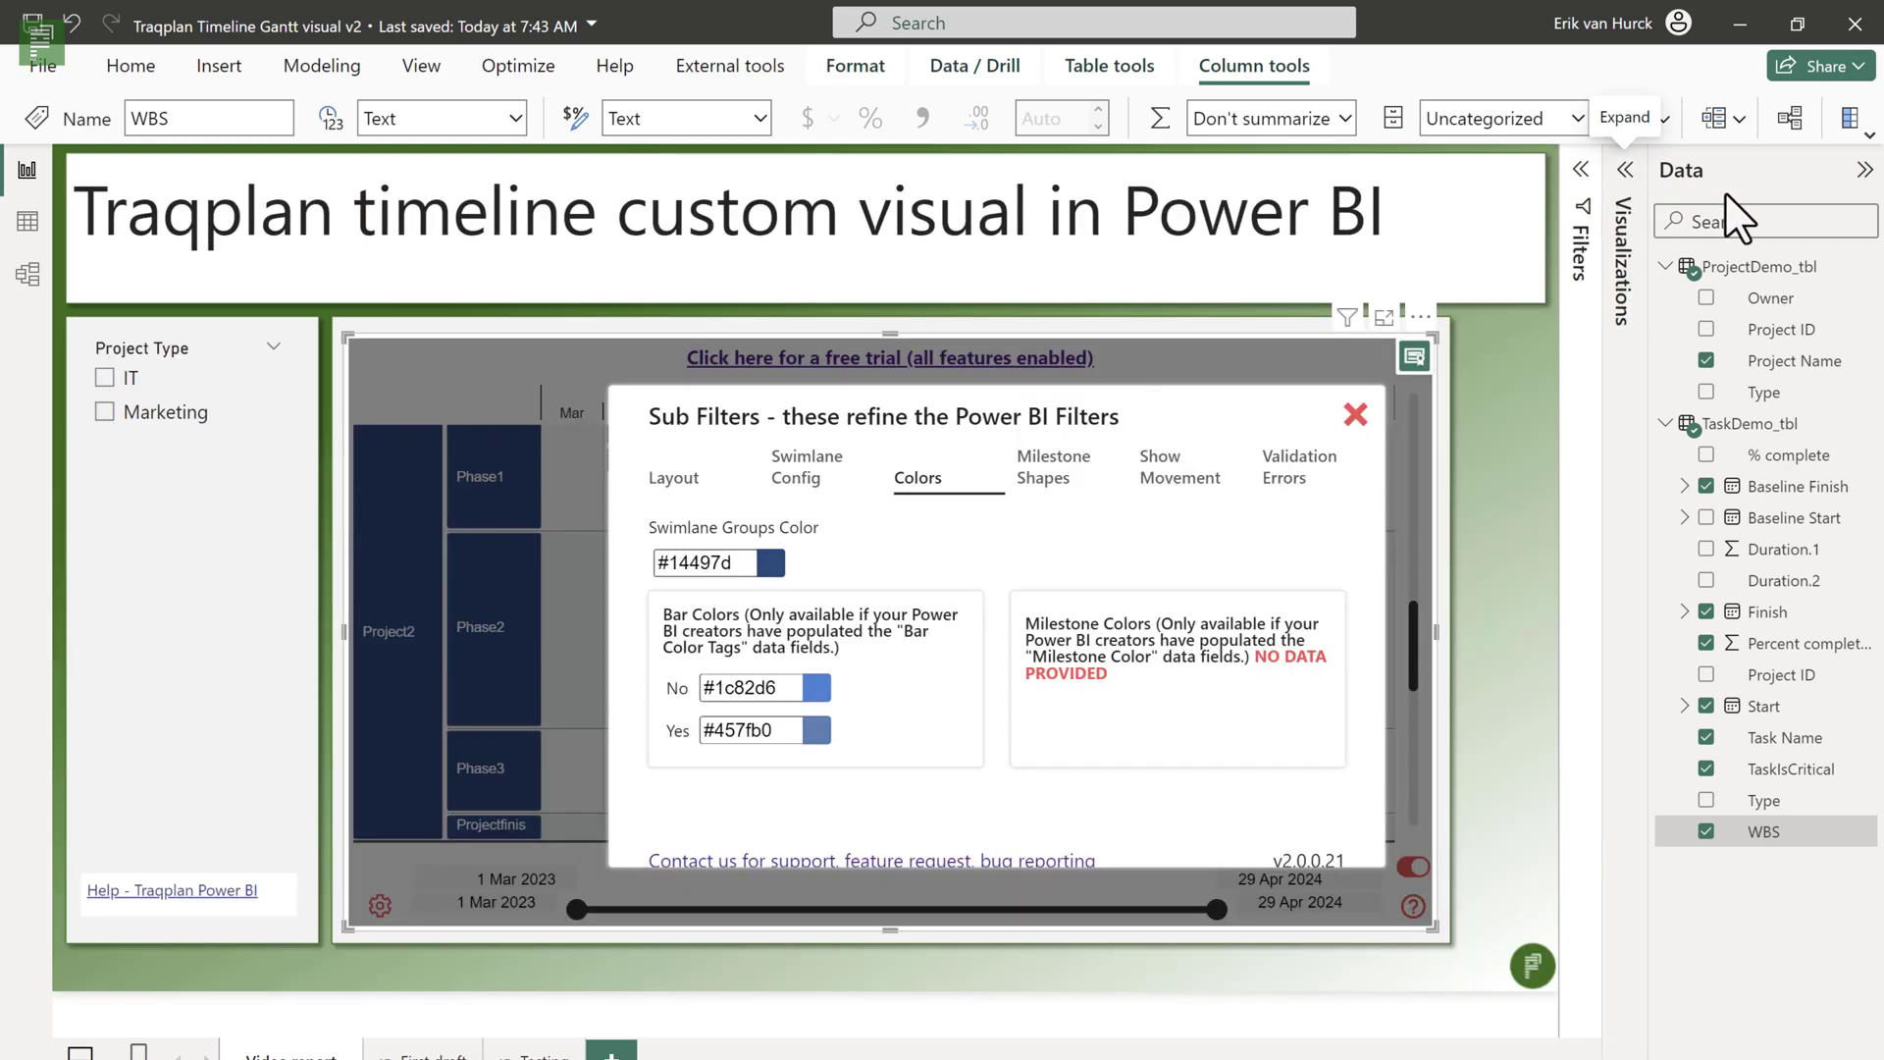
left_click(1864, 170)
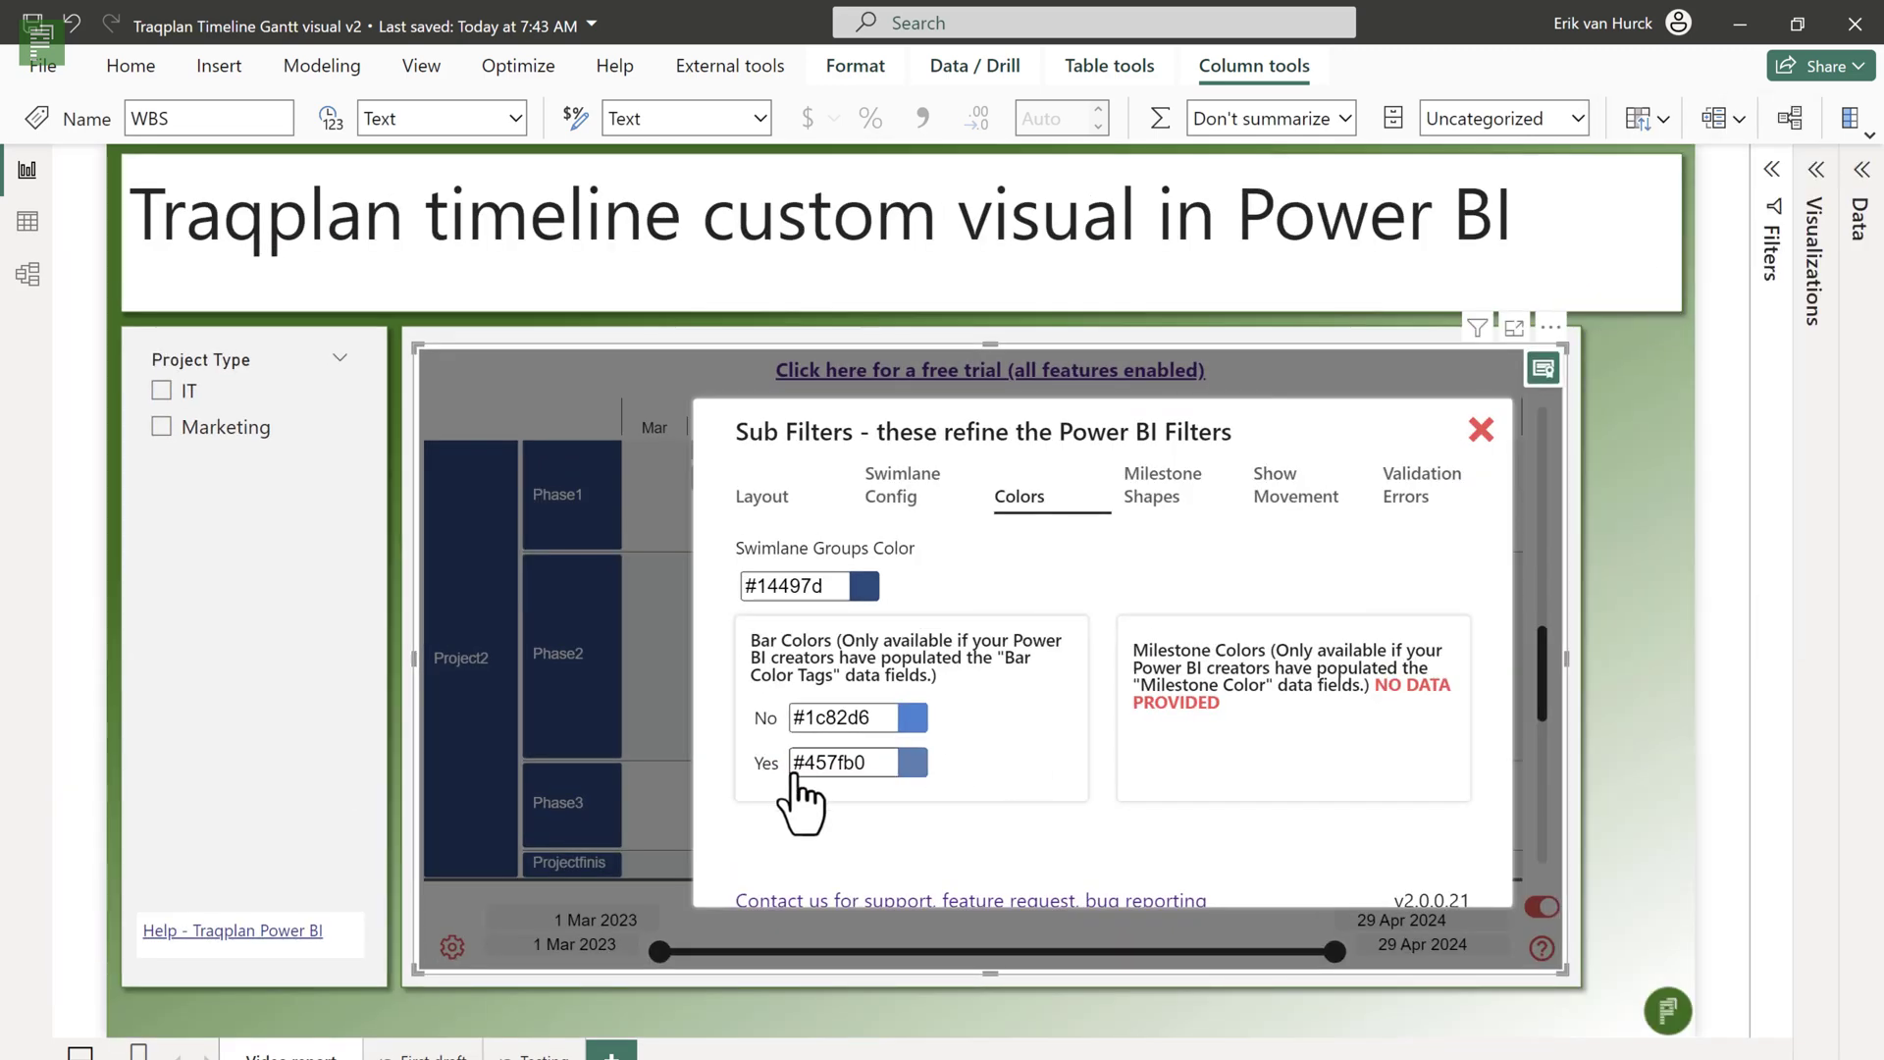
left_click(911, 717)
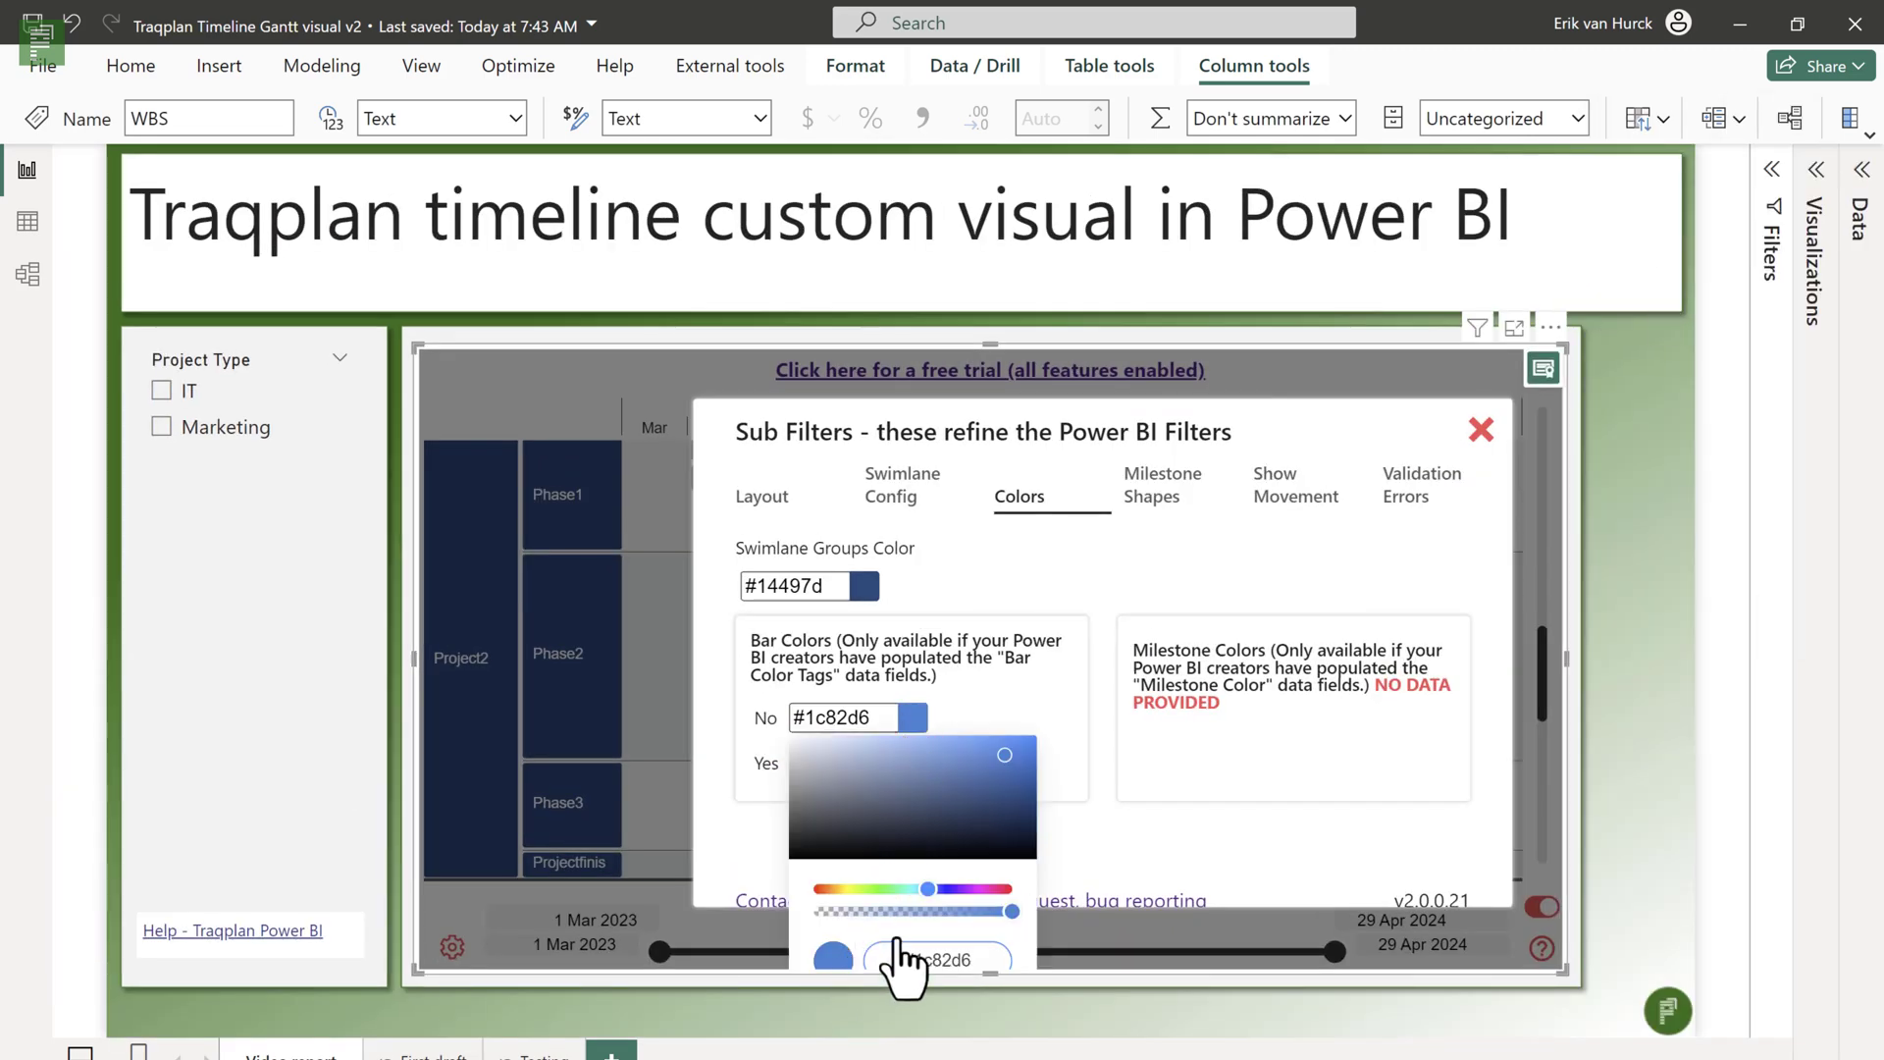
left_click(1013, 751)
left_click(997, 705)
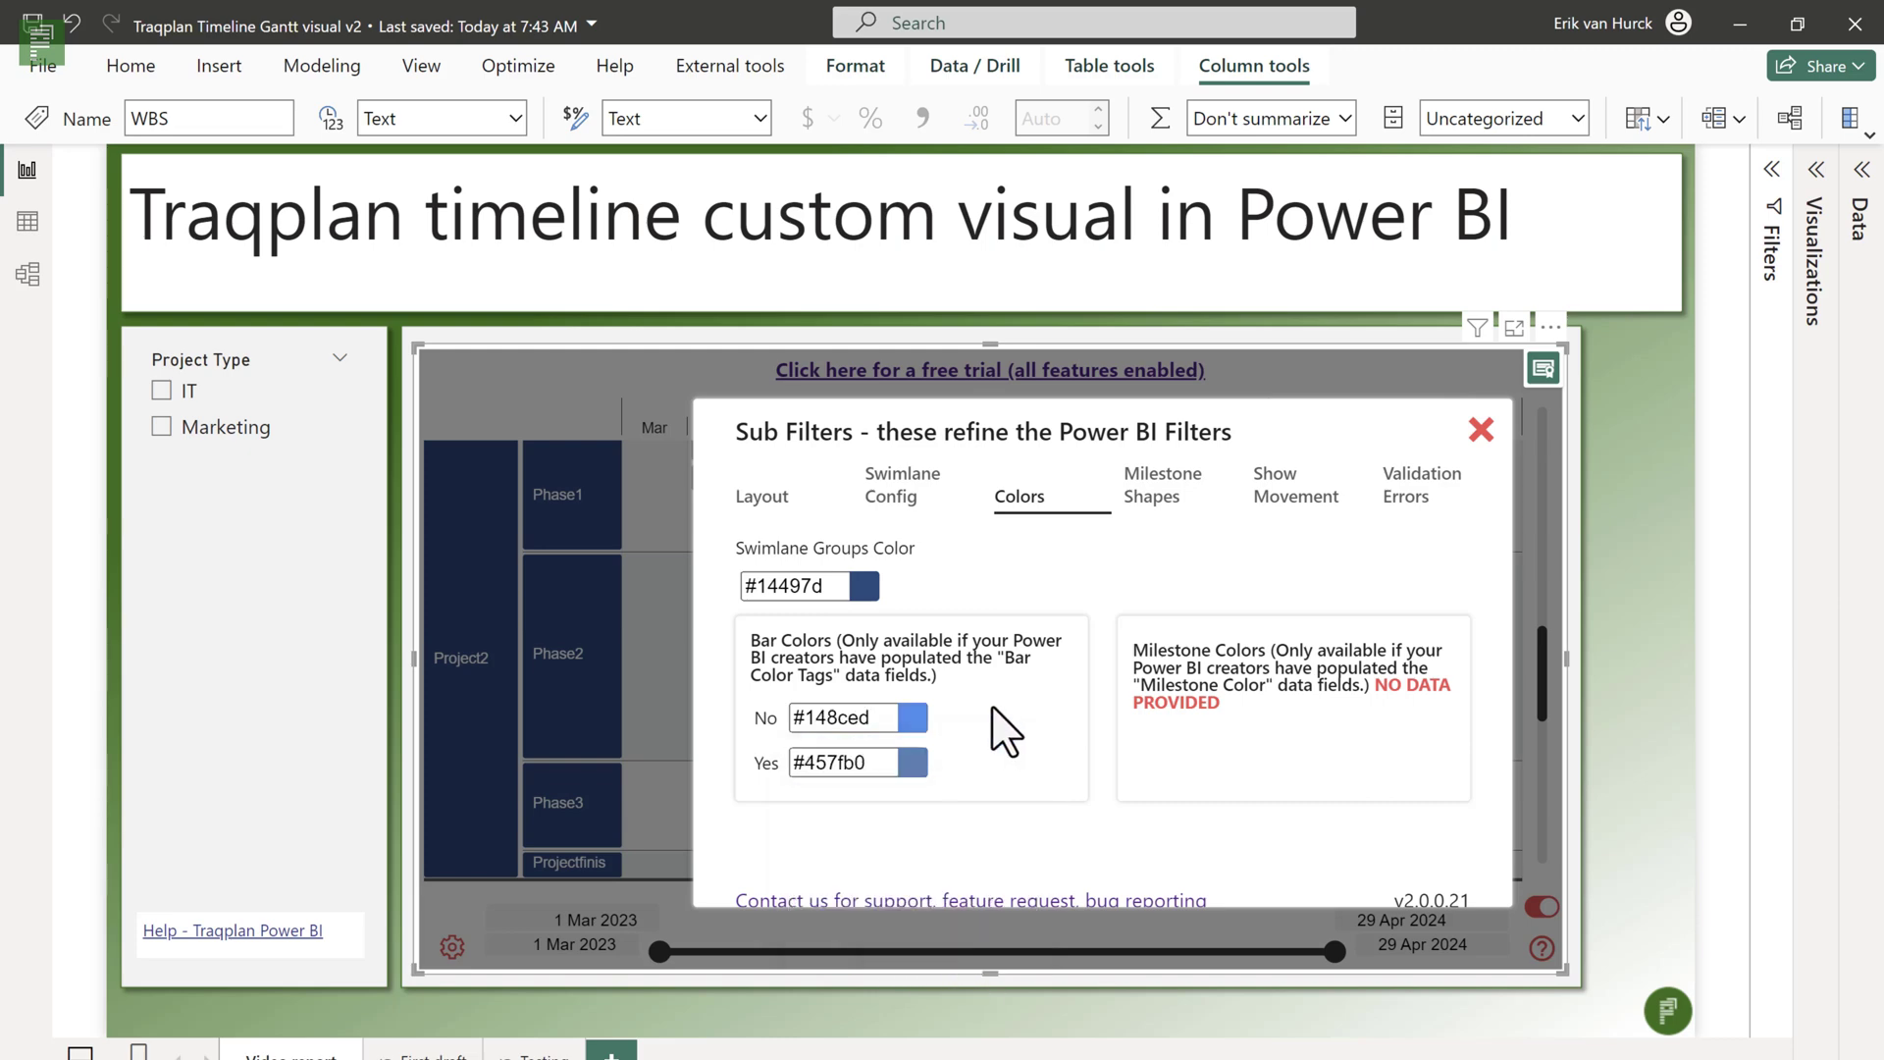
- Set the critical (Yes) bar colour to red #e00909
left_click(905, 764)
left_click(994, 933)
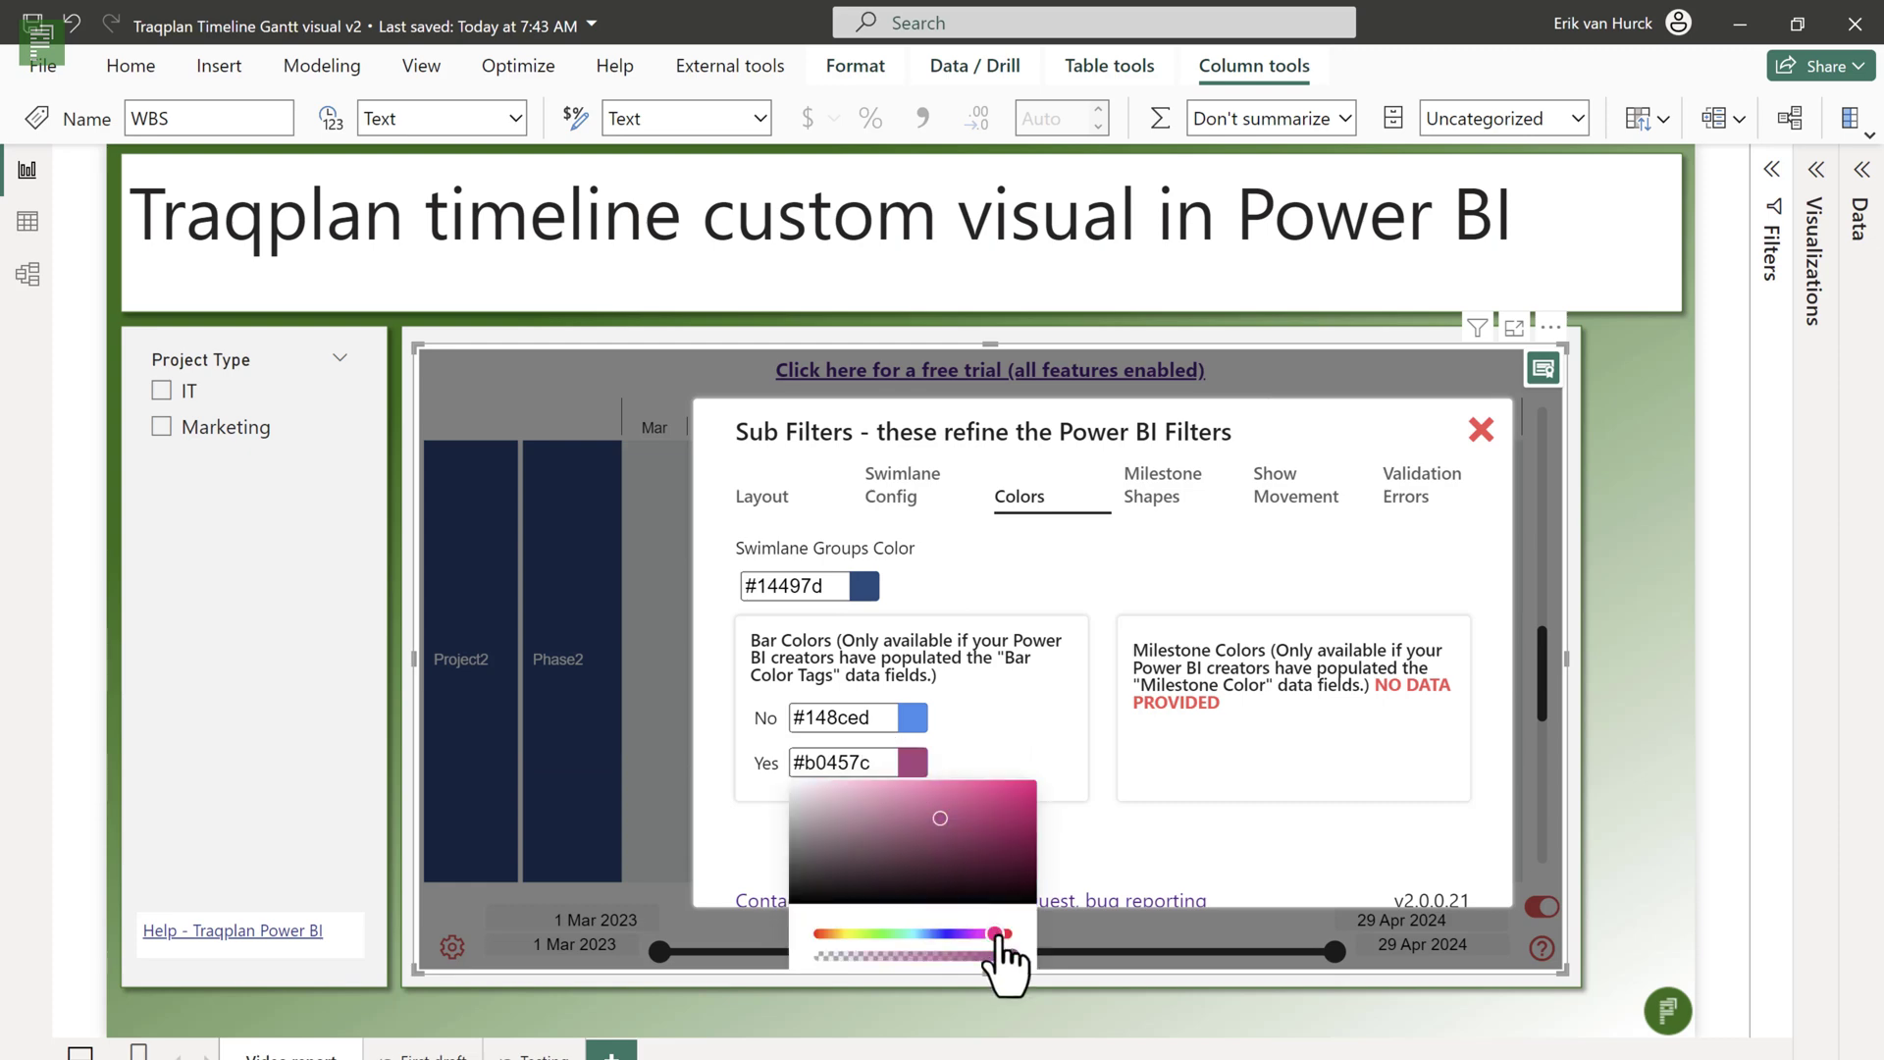
left_click_drag(999, 940, 1012, 935)
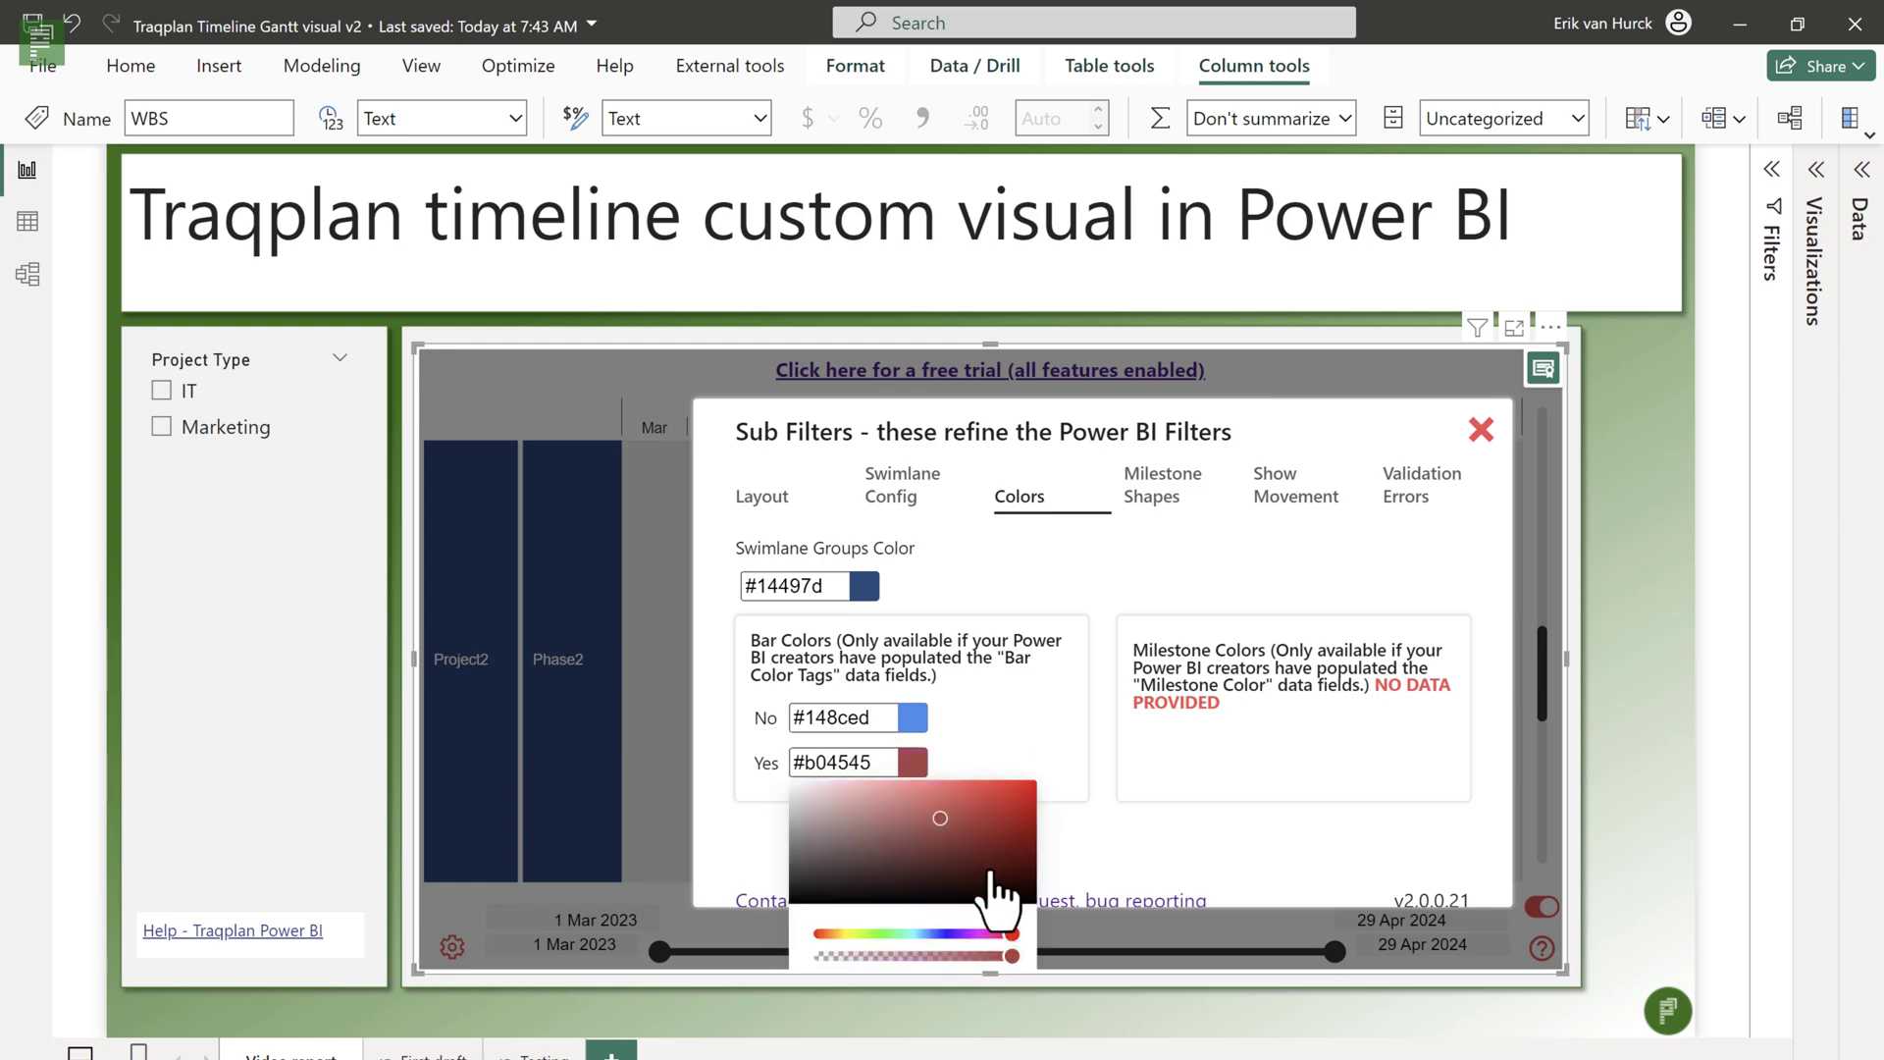
left_click(1025, 797)
left_click(1013, 754)
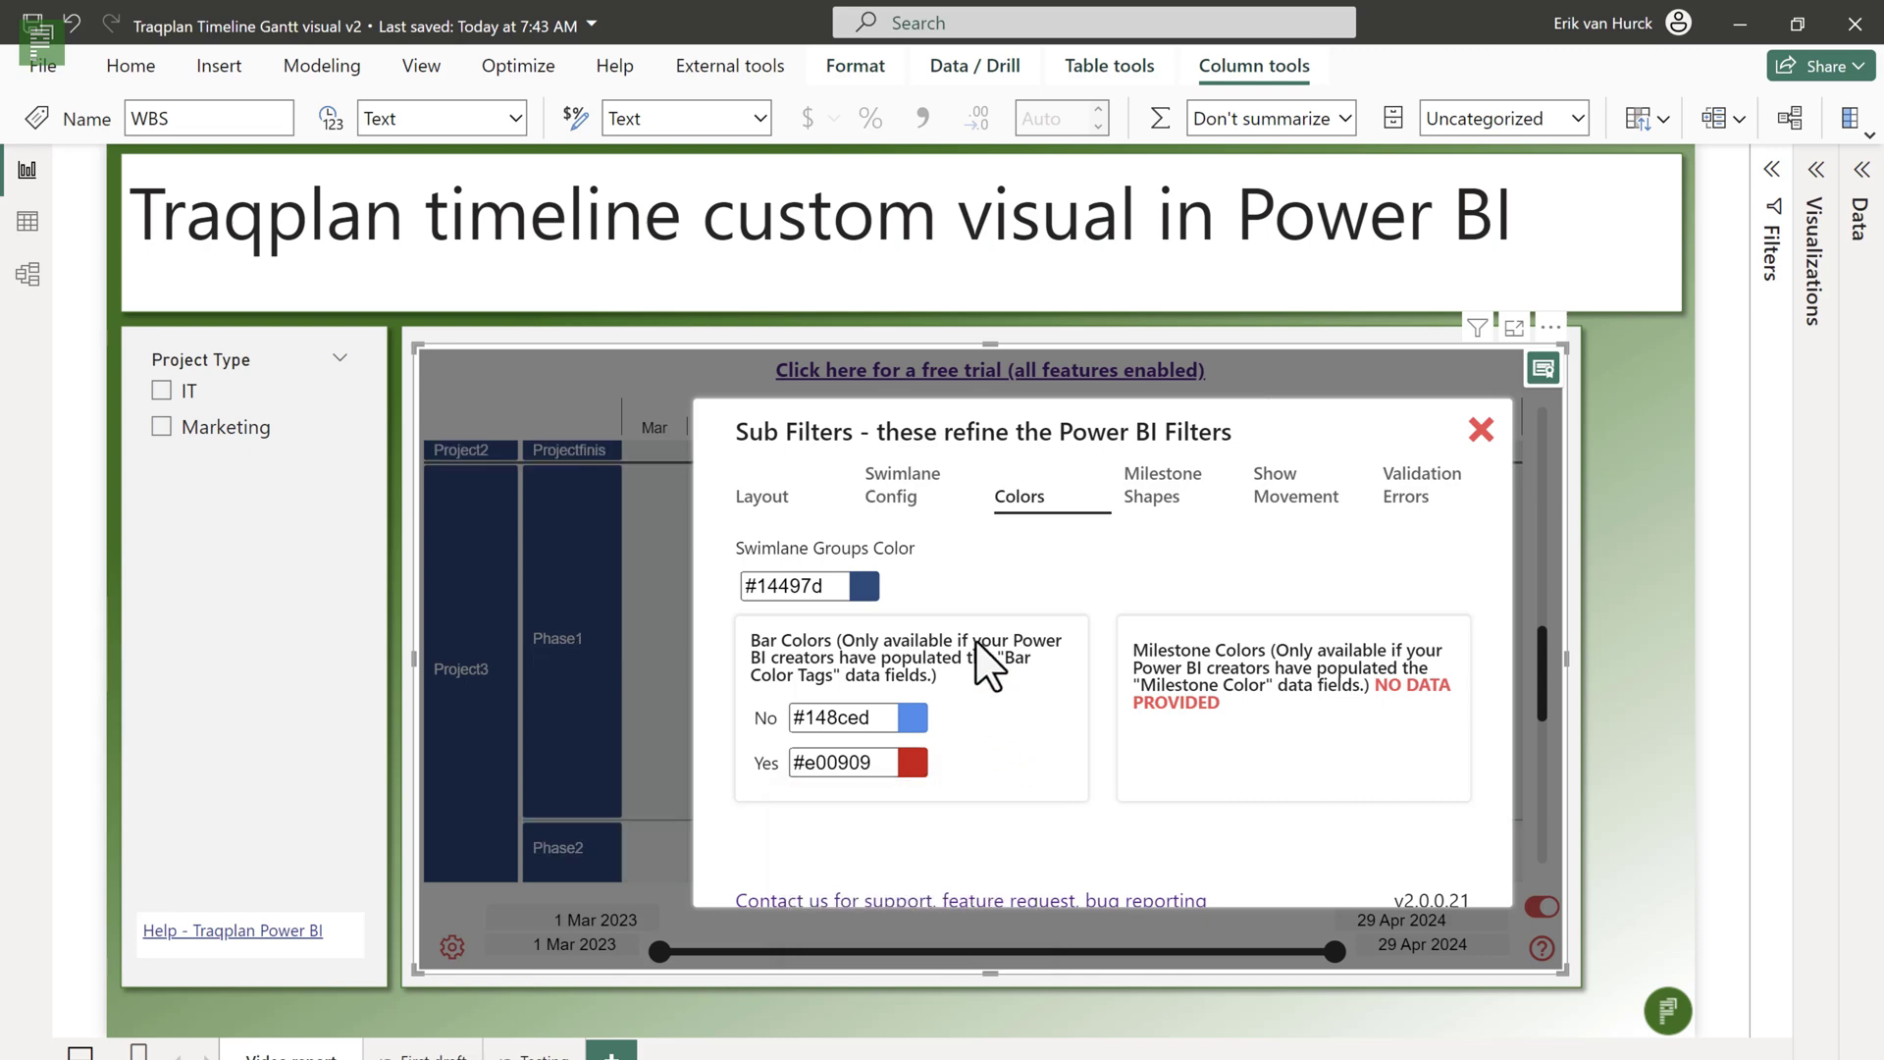
left_click(1481, 429)
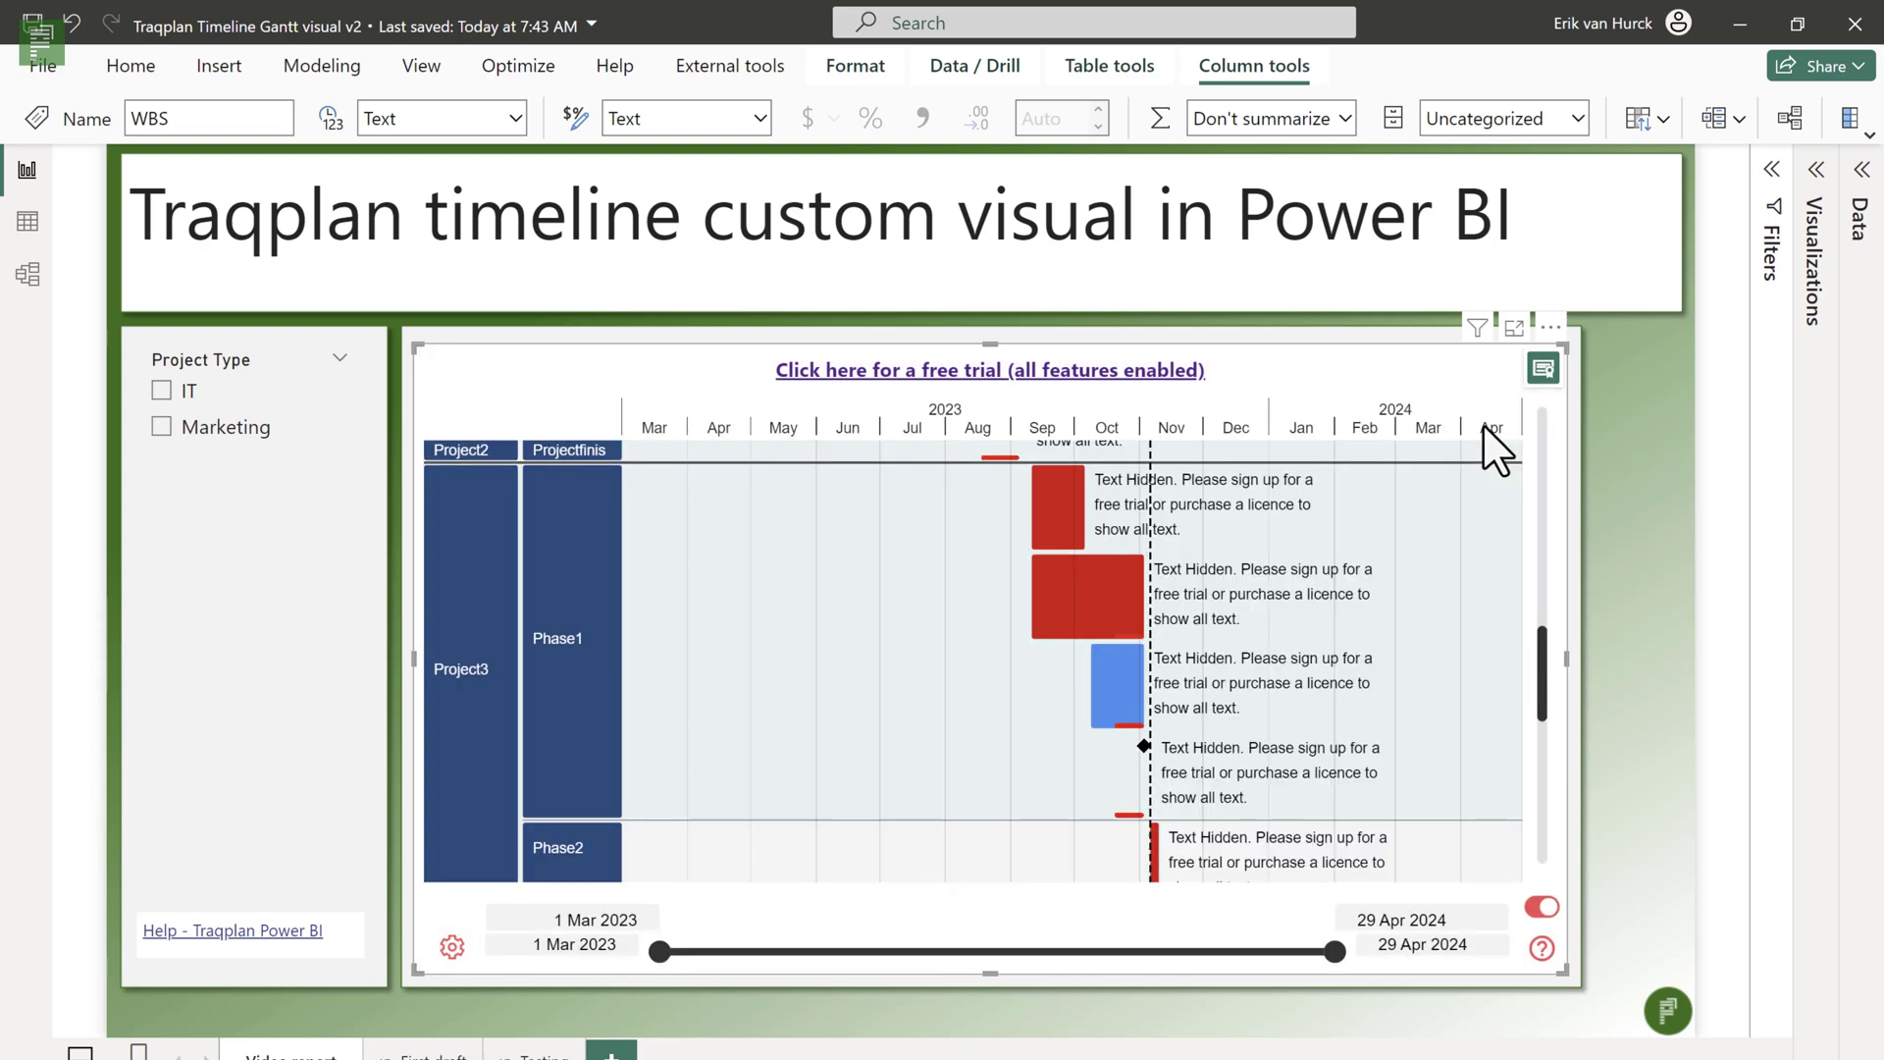
scroll(1104, 723, "up", 5)
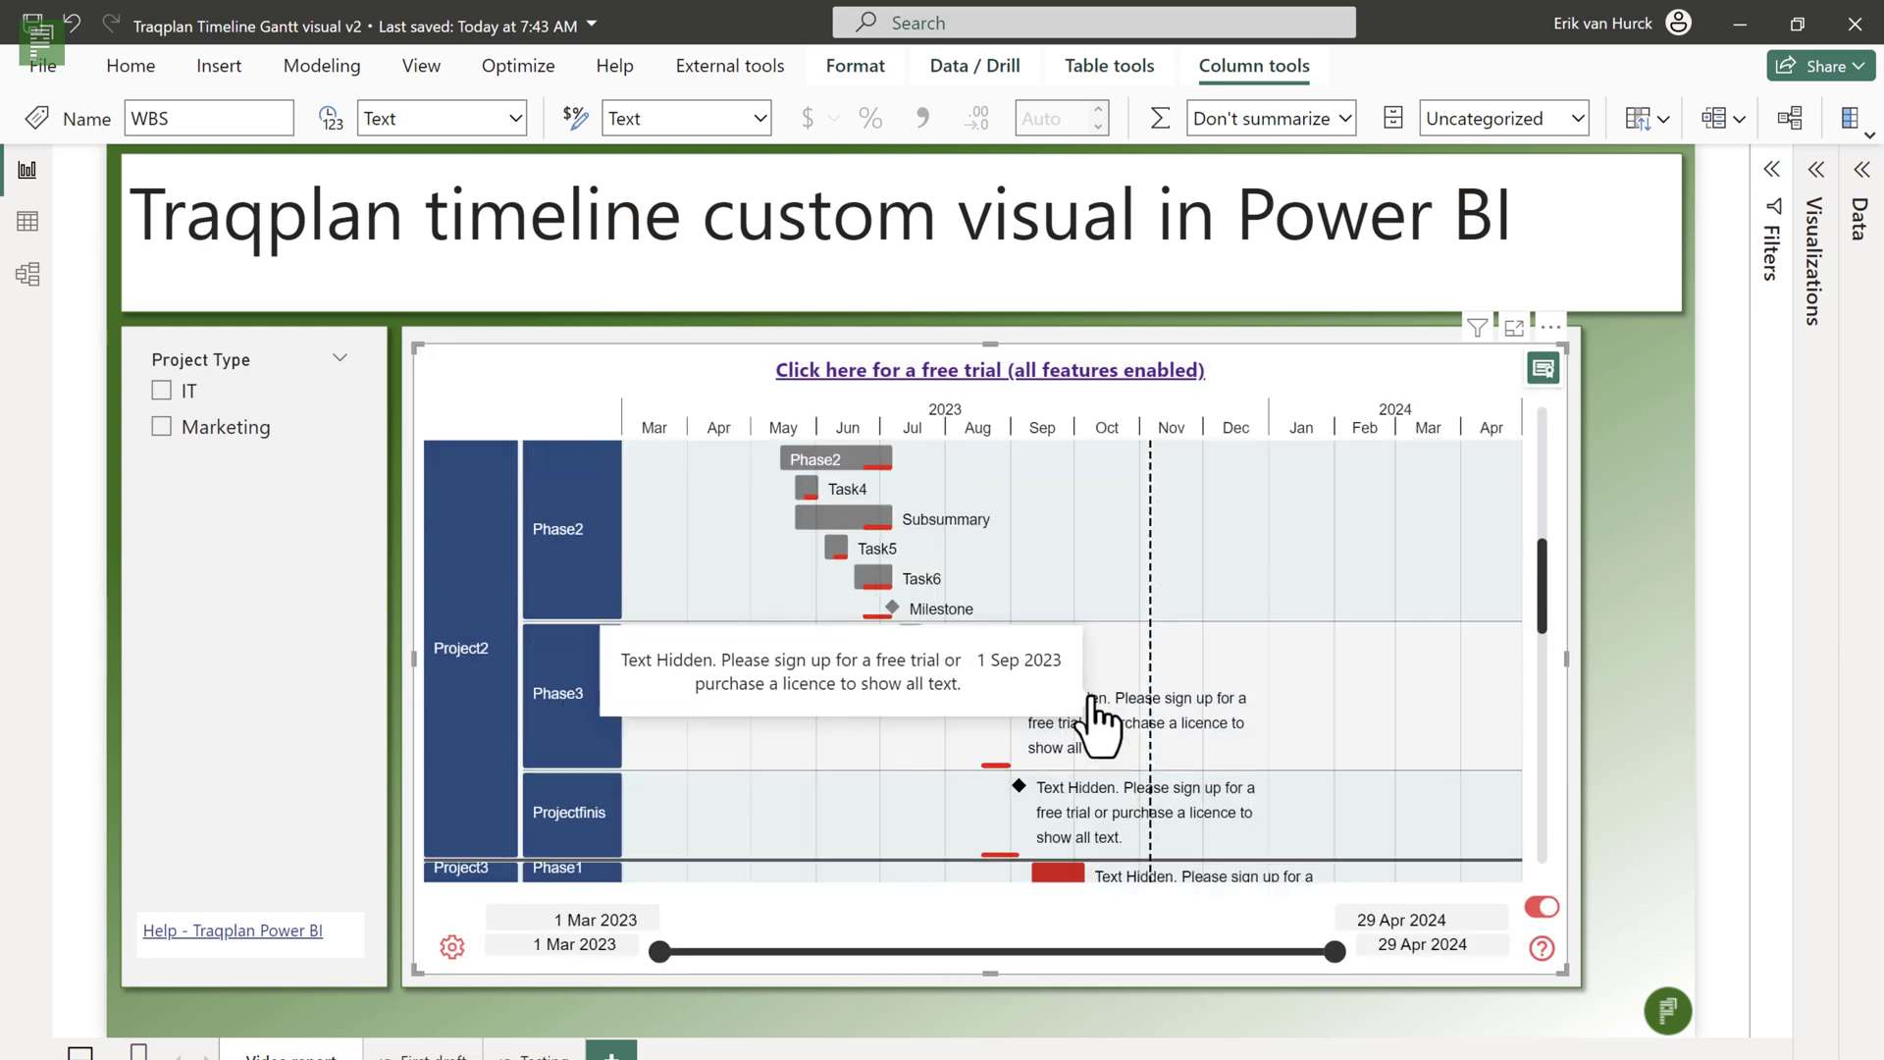
scroll(888, 731, "down", 5)
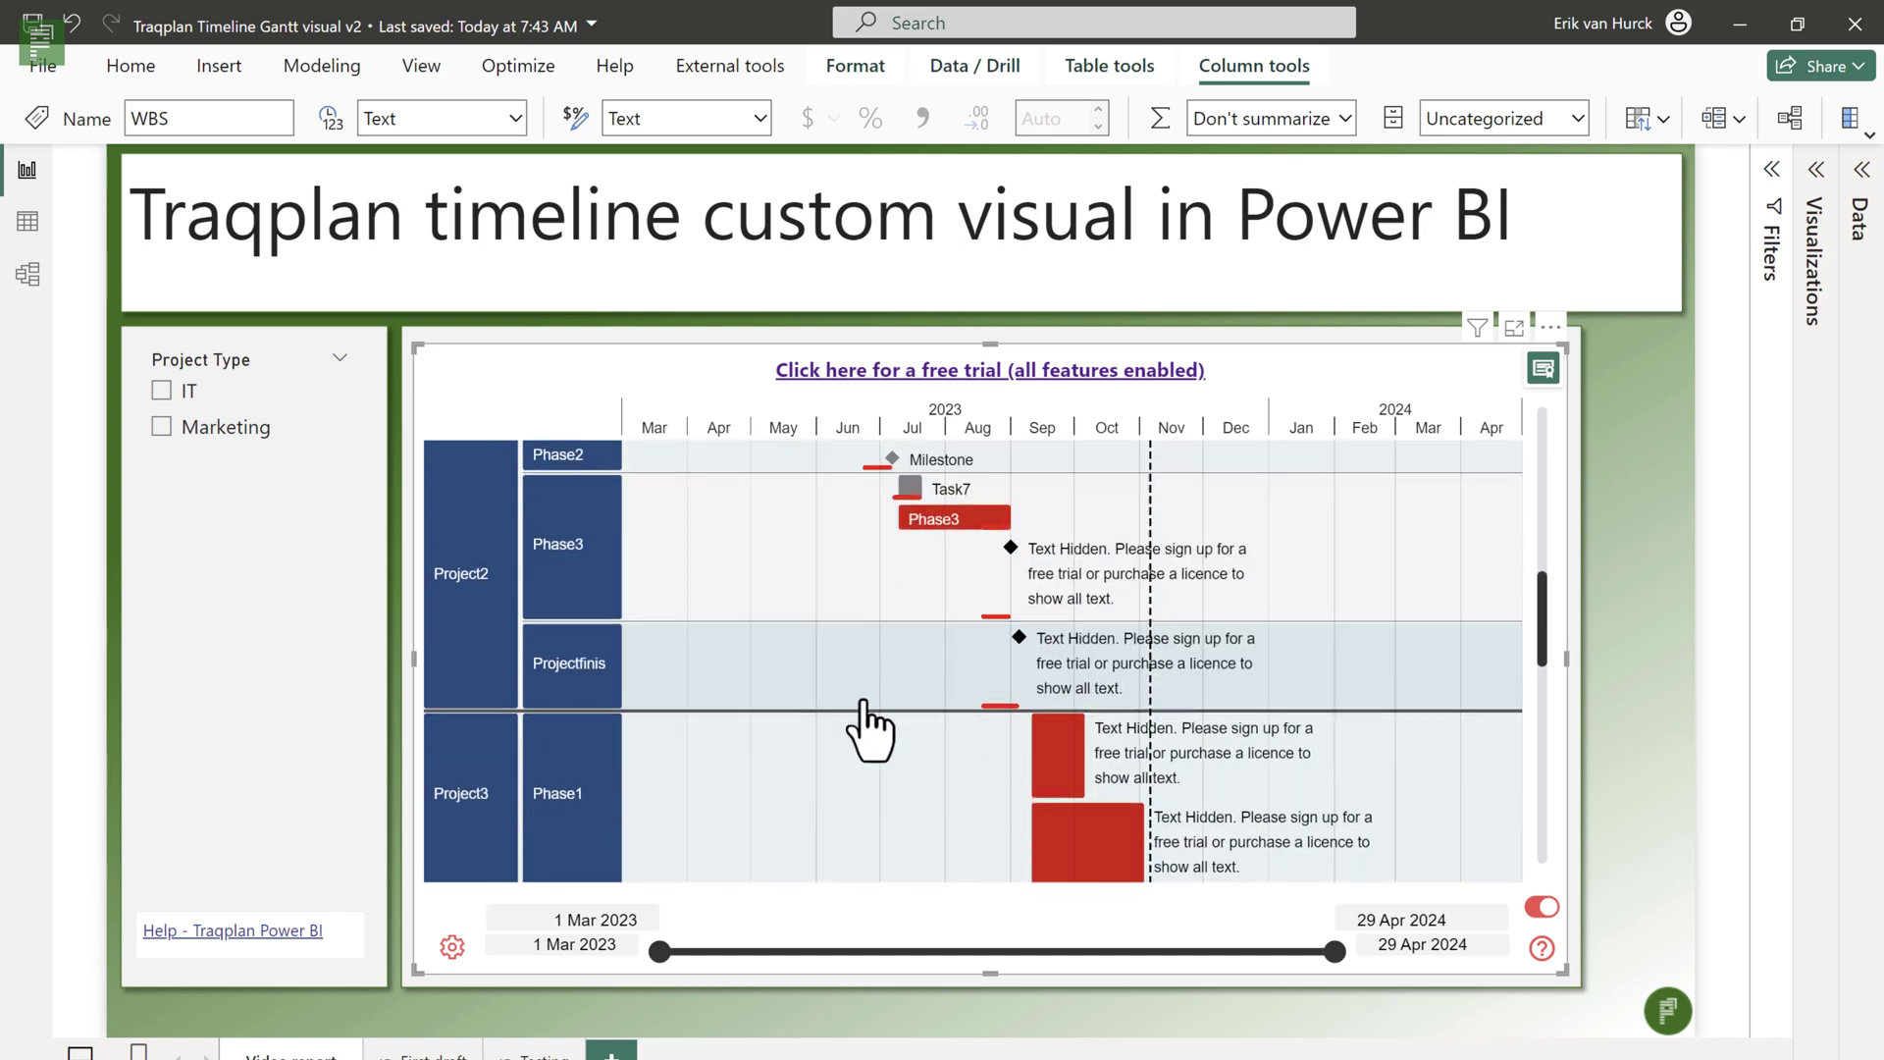
scroll(871, 746, "down", 5)
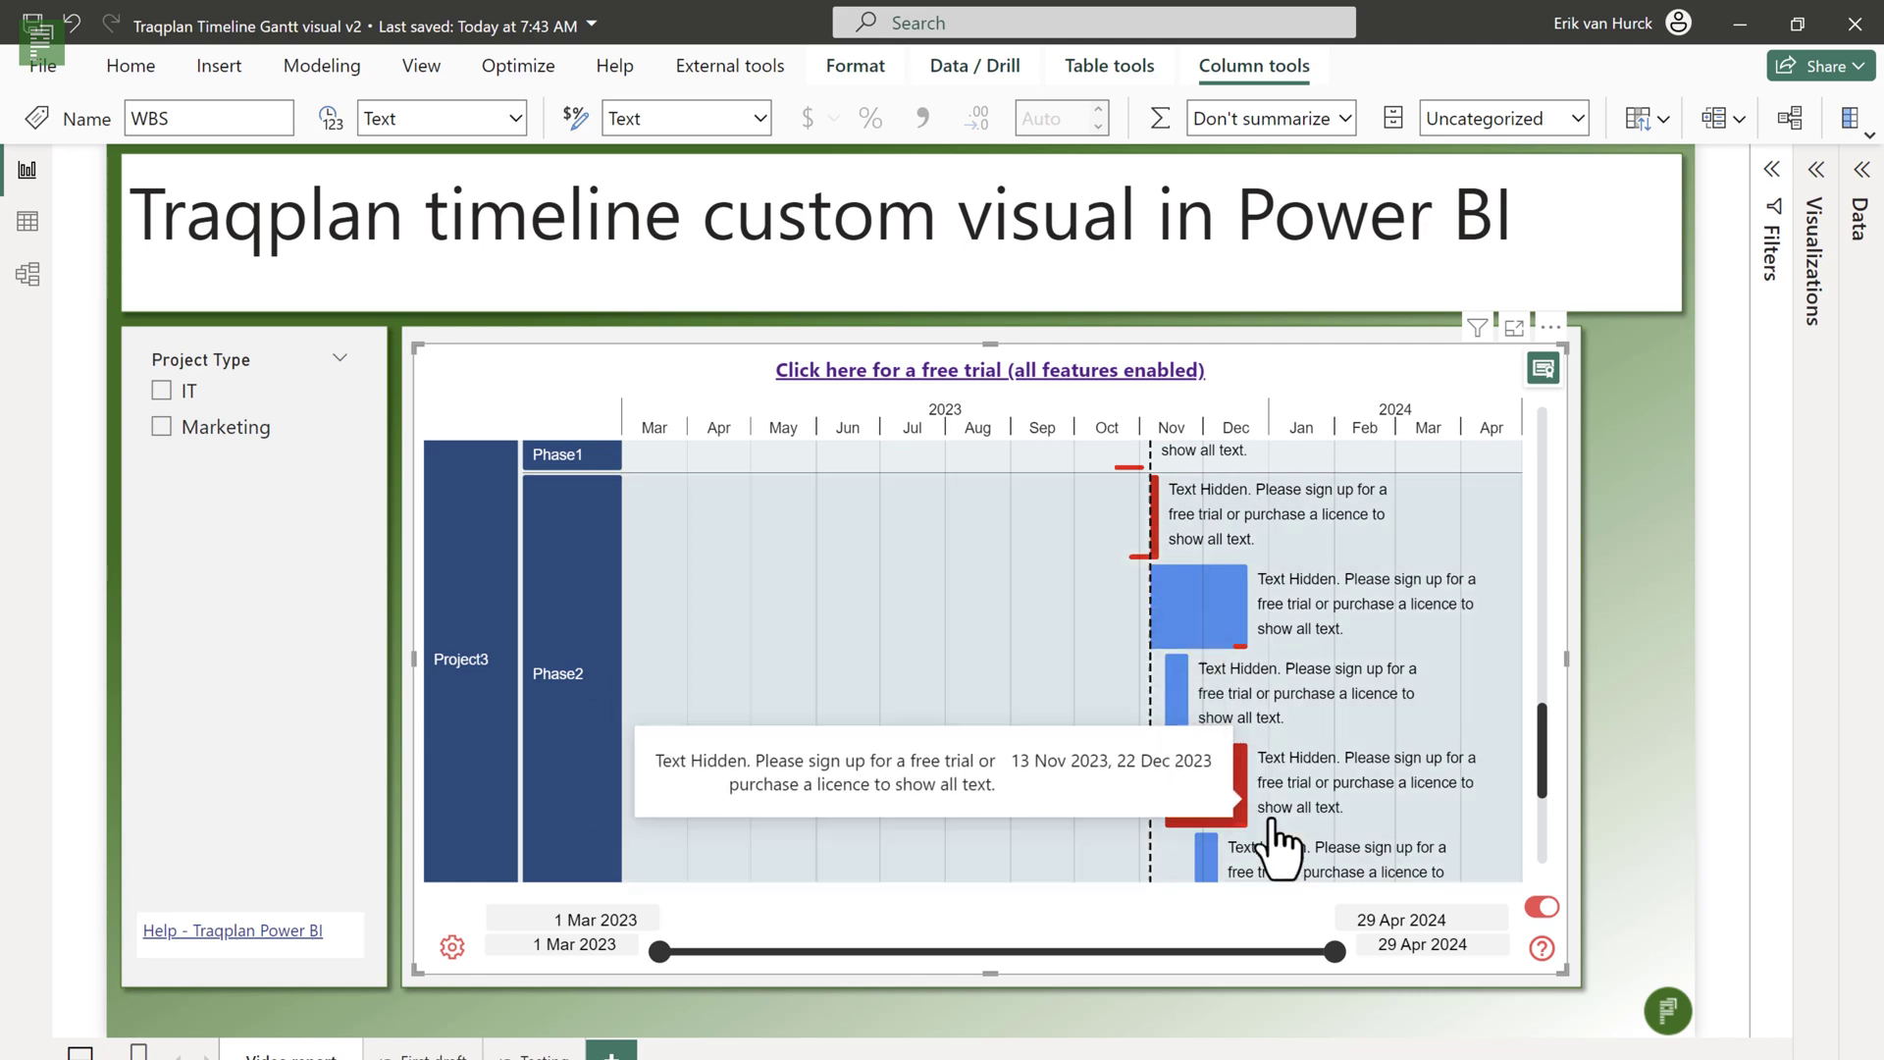
scroll(1275, 835, "down", 3)
scroll(1384, 834, "down", 5)
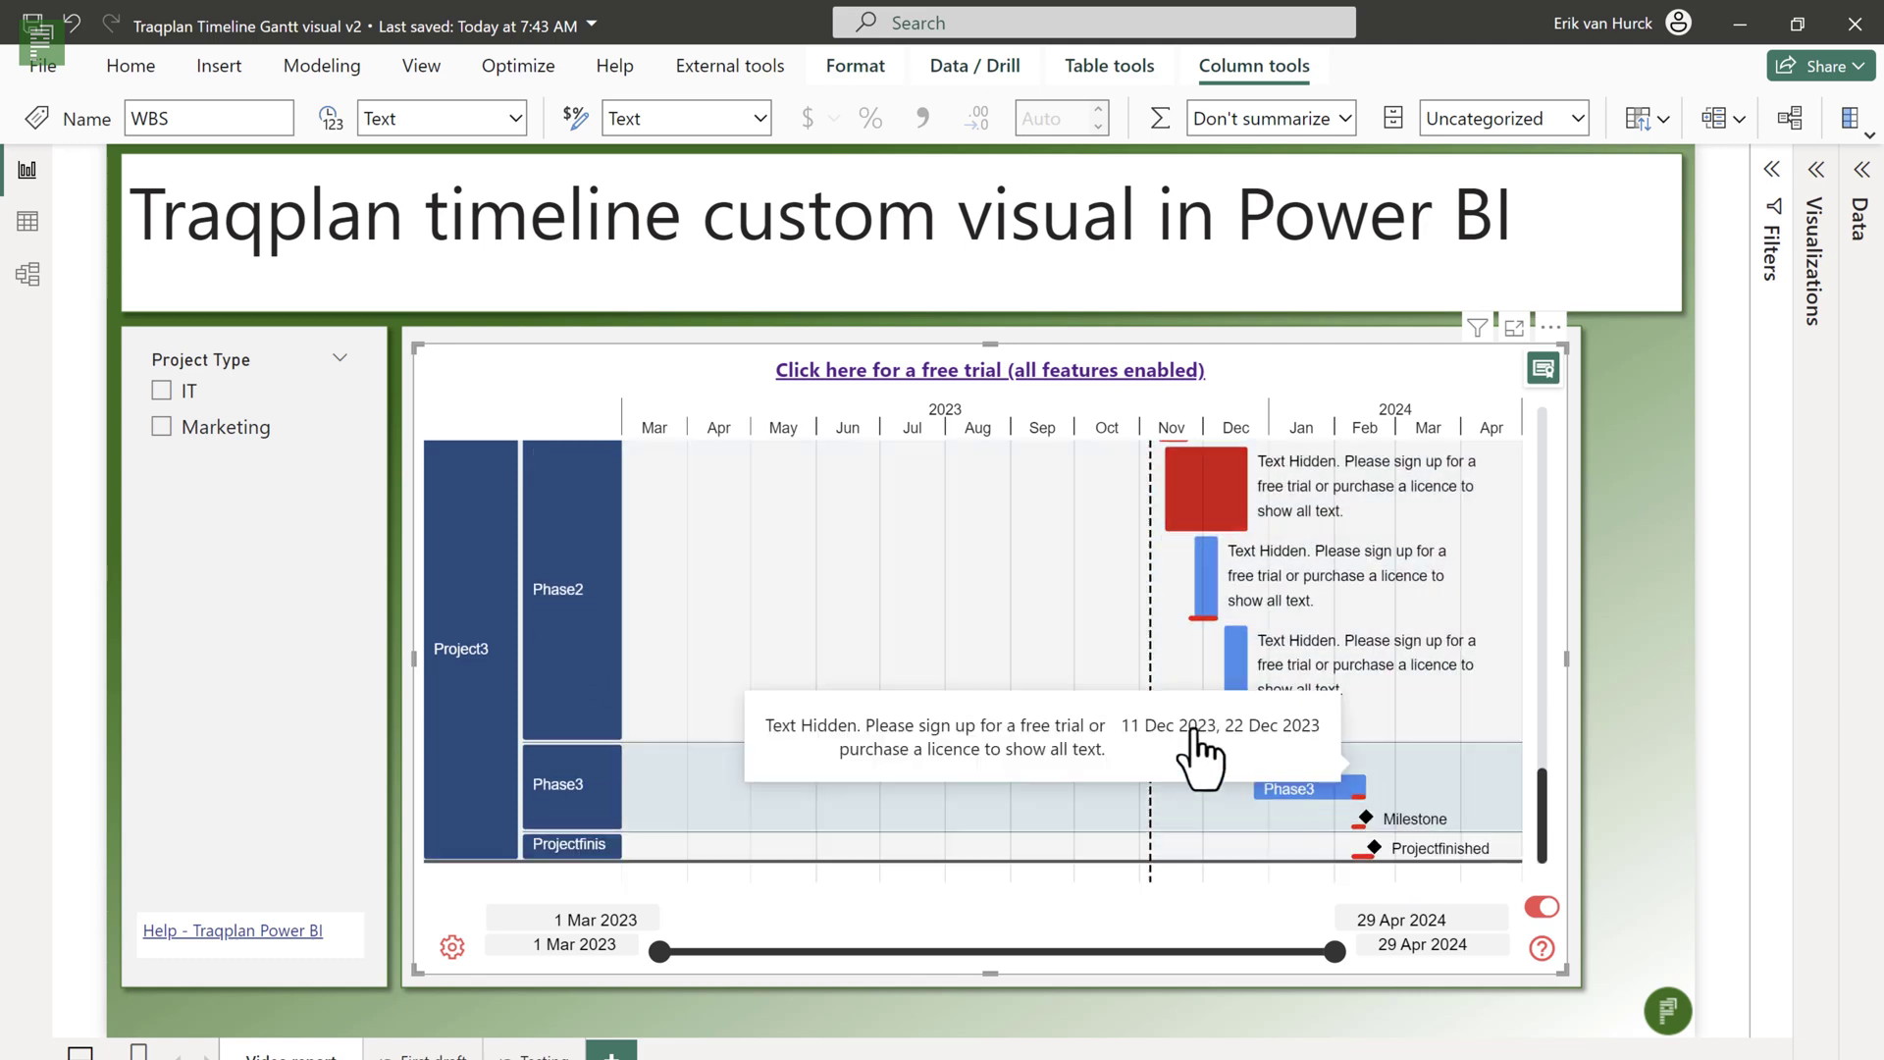
scroll(888, 648, "up", 5)
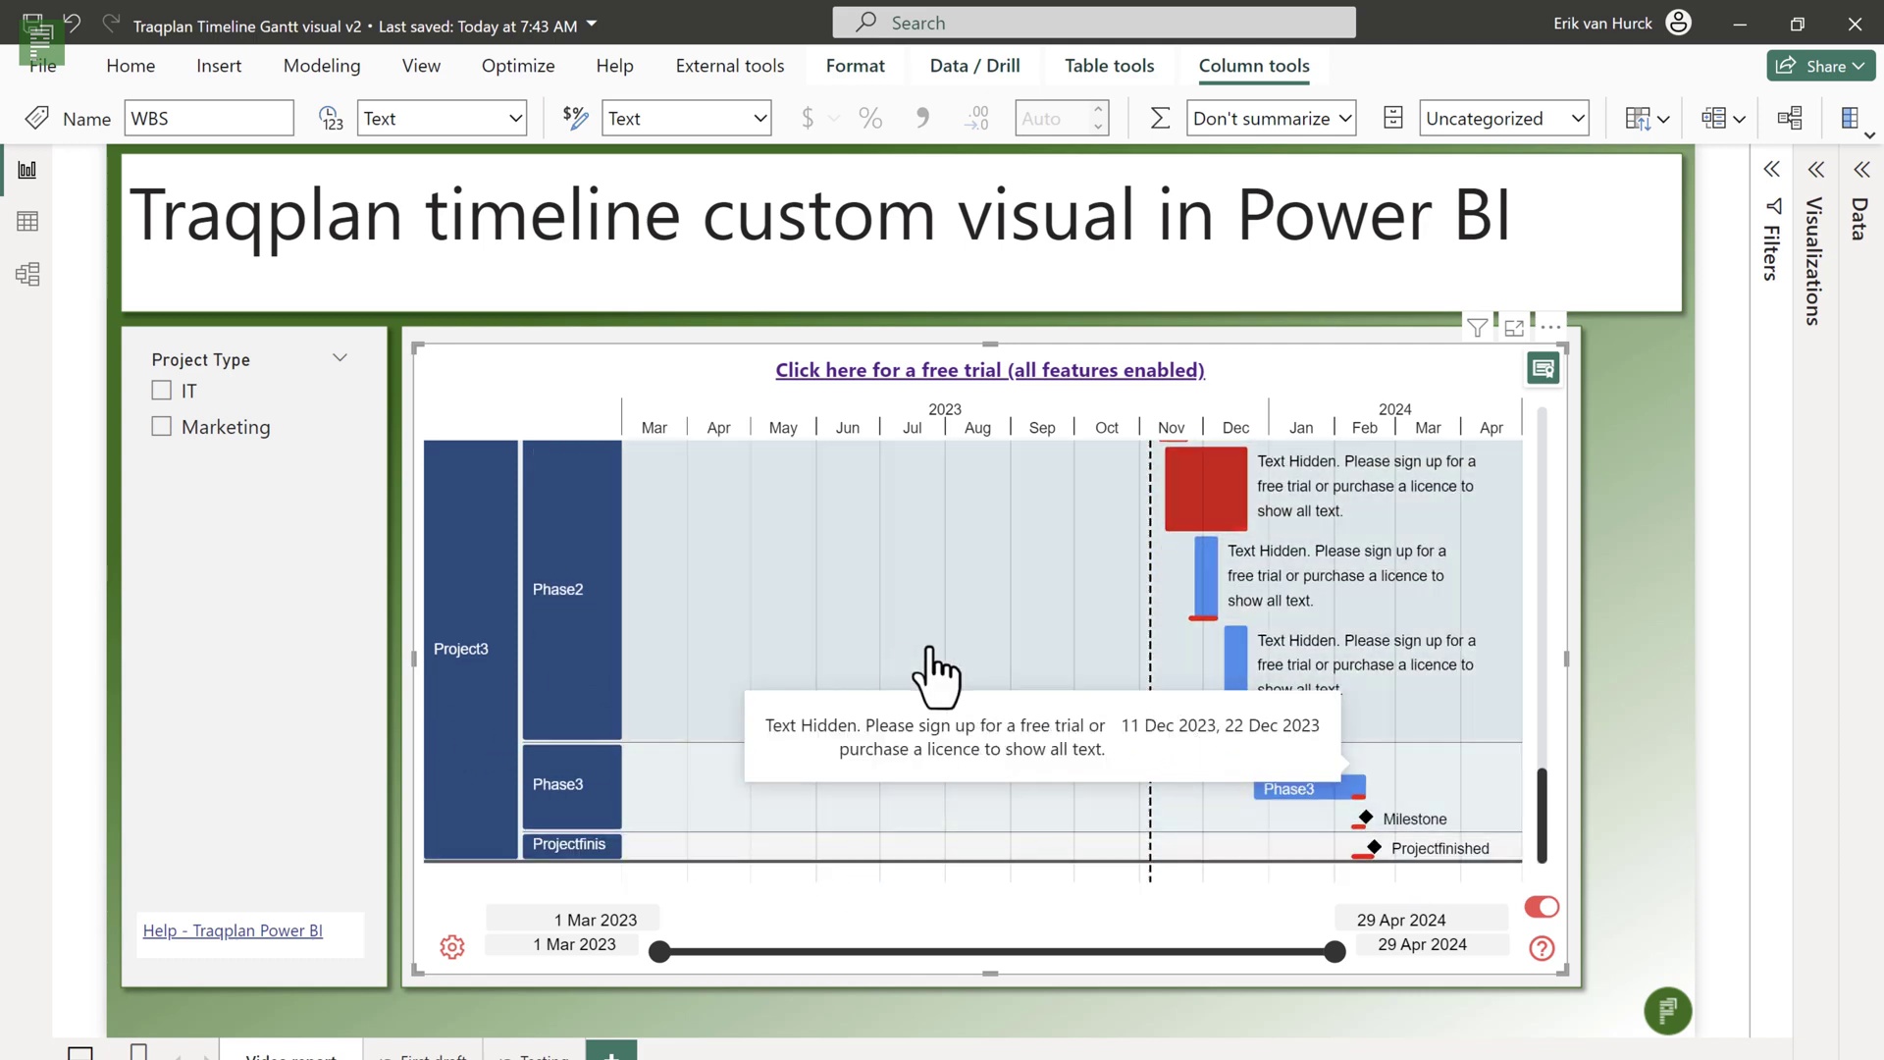
scroll(930, 672, "up", 5)
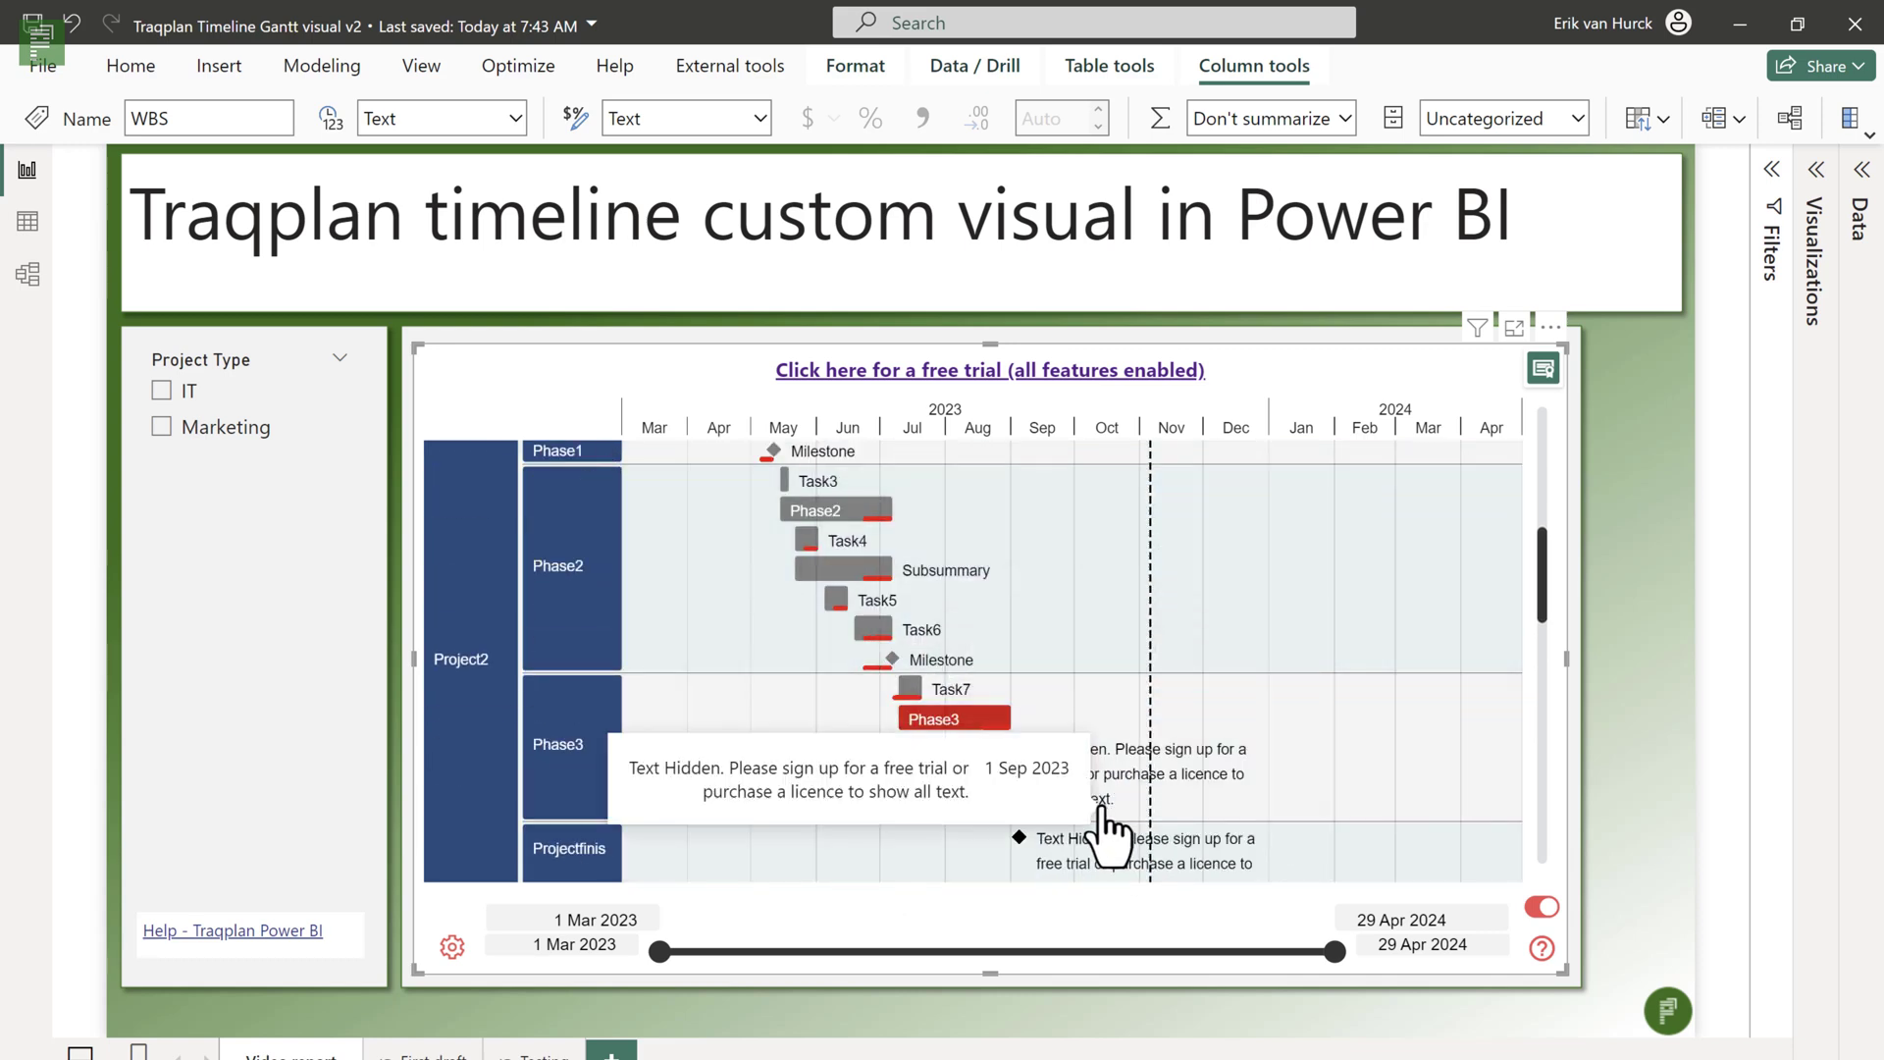
- Reopen the Visualizations pane scrolled to Milestone Color, then reopen the Data pane
left_click(1816, 169)
scroll(1654, 879, "down", 3)
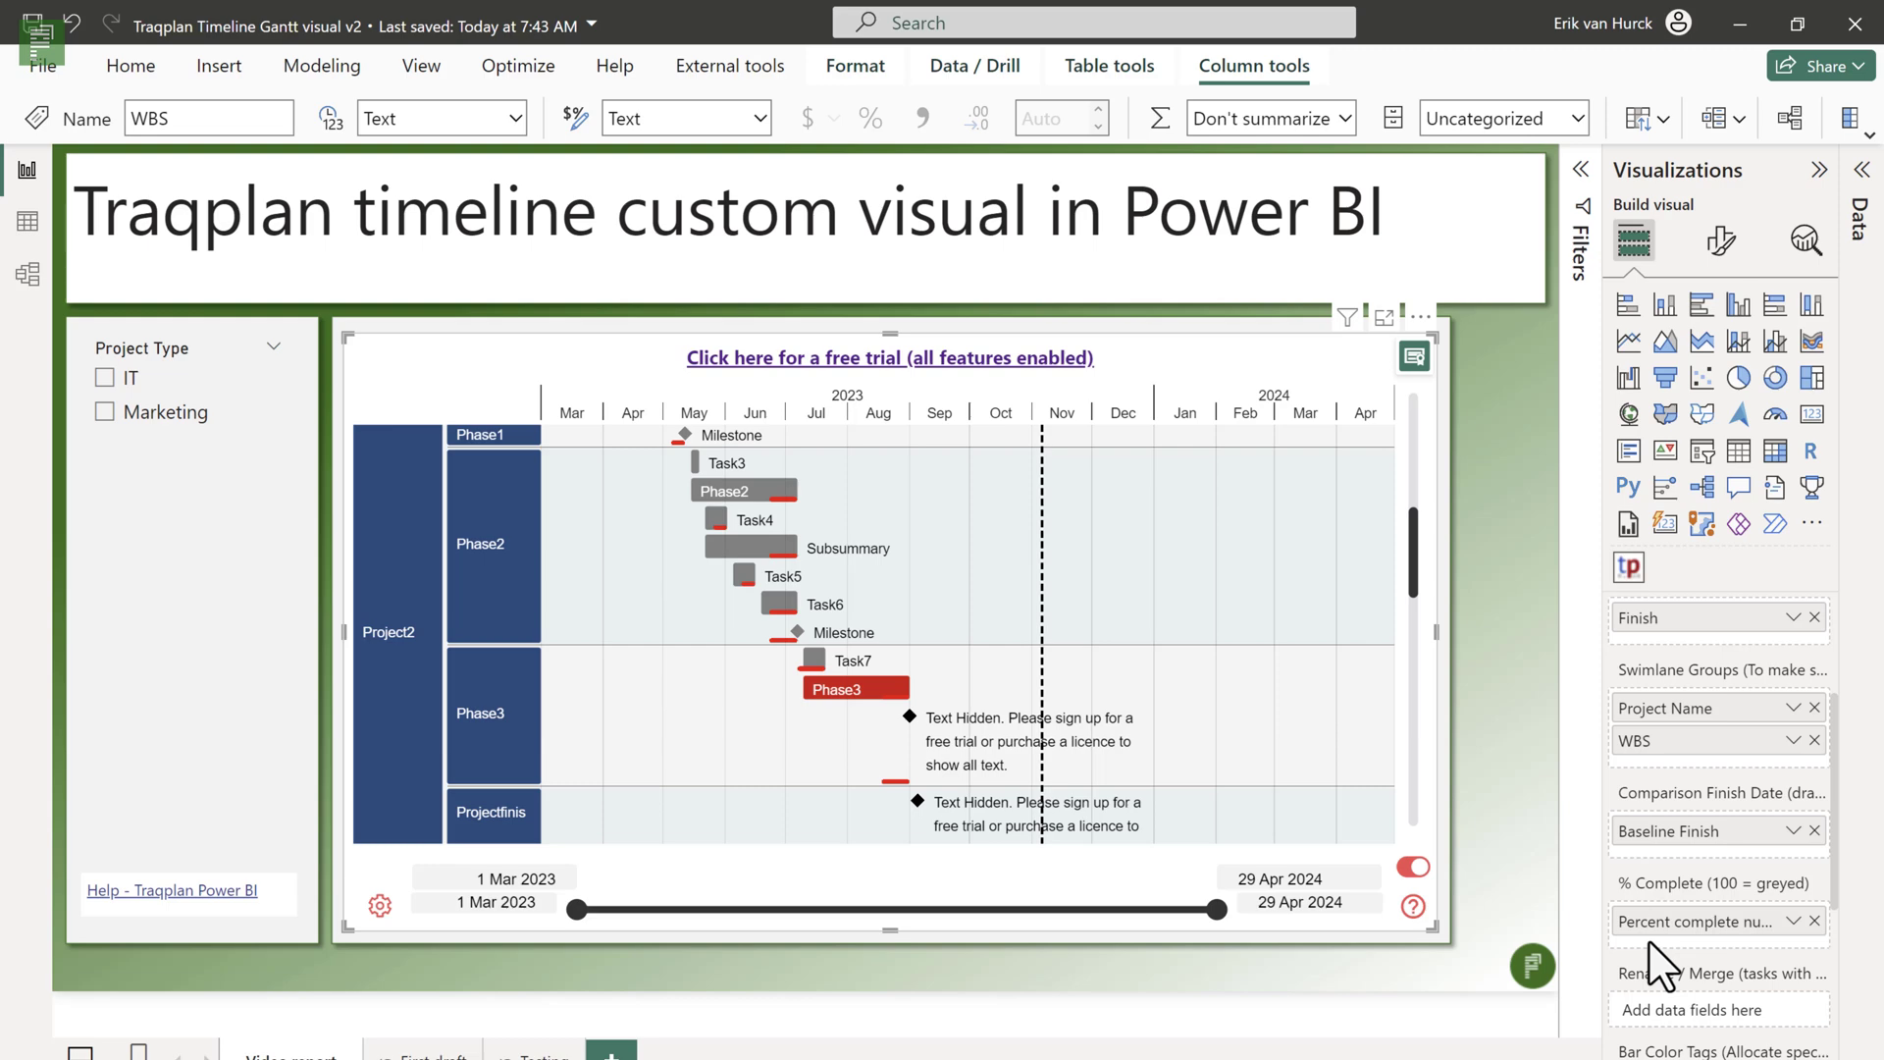
scroll(1651, 948, "down", 3)
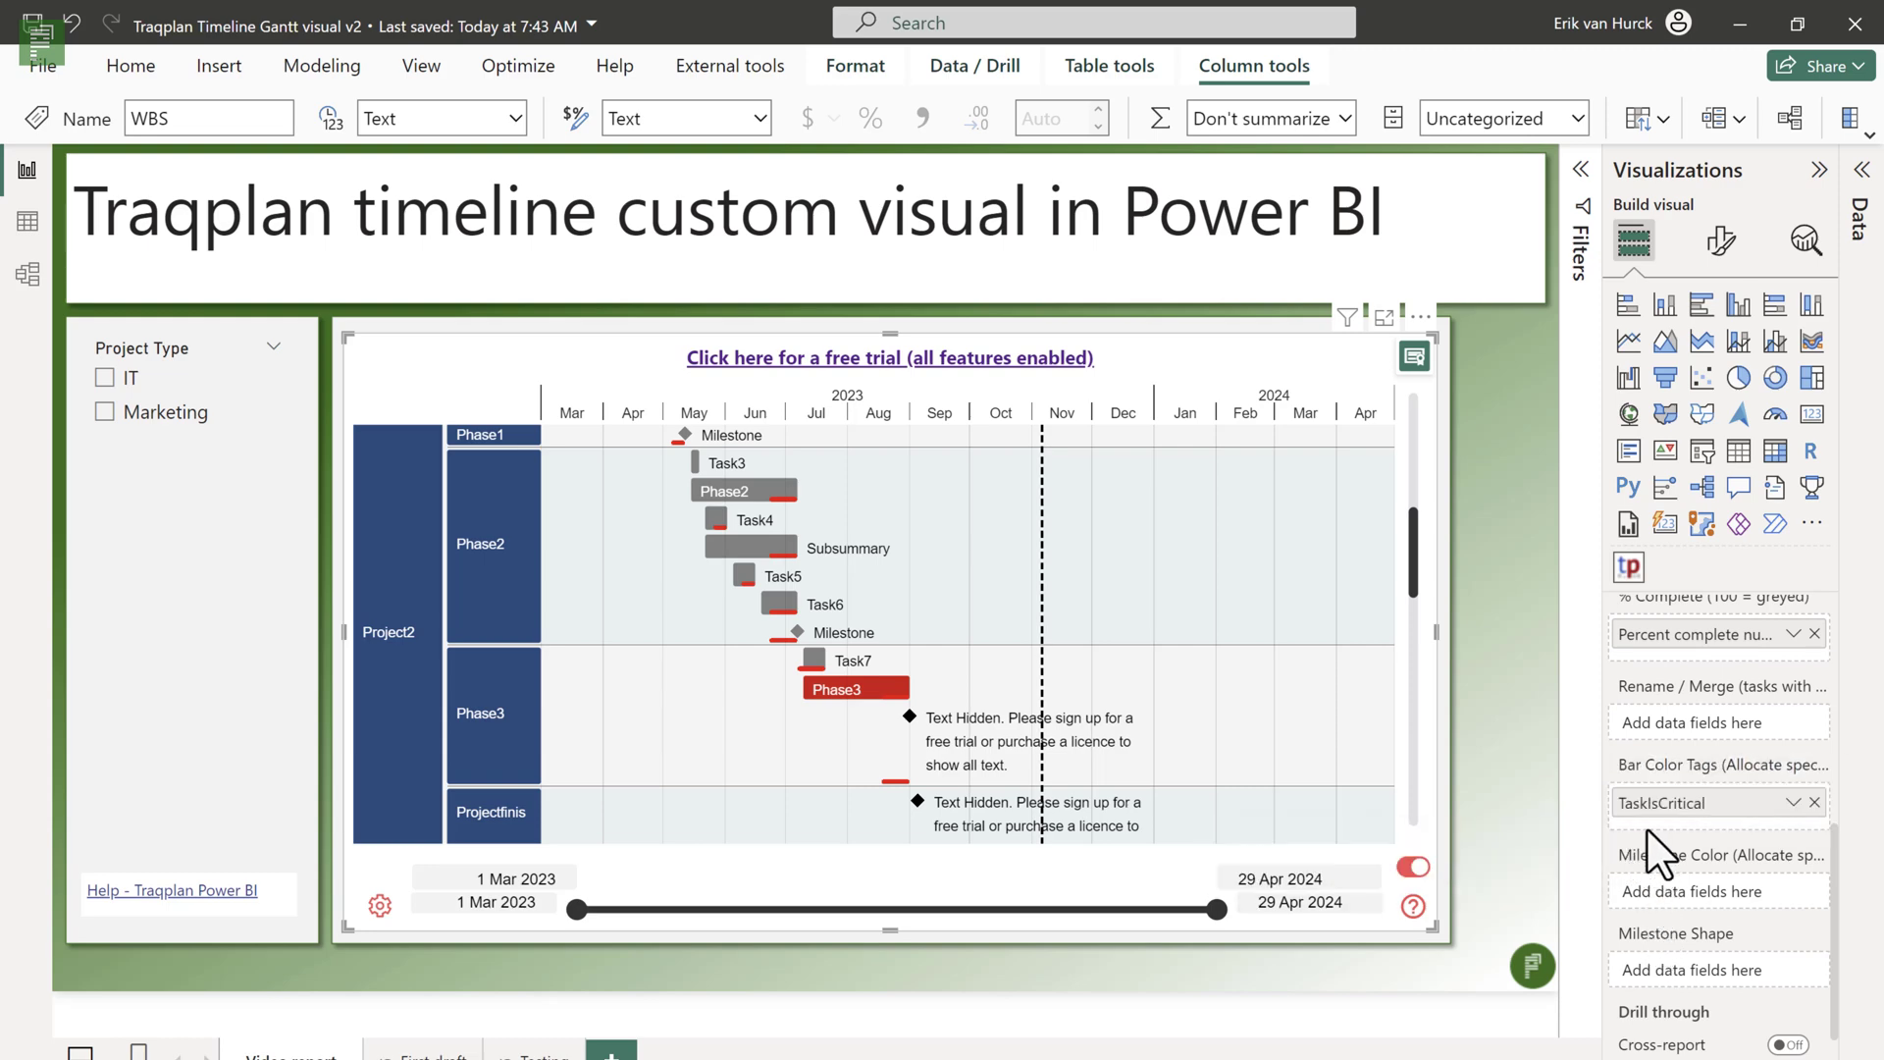
left_click(1862, 171)
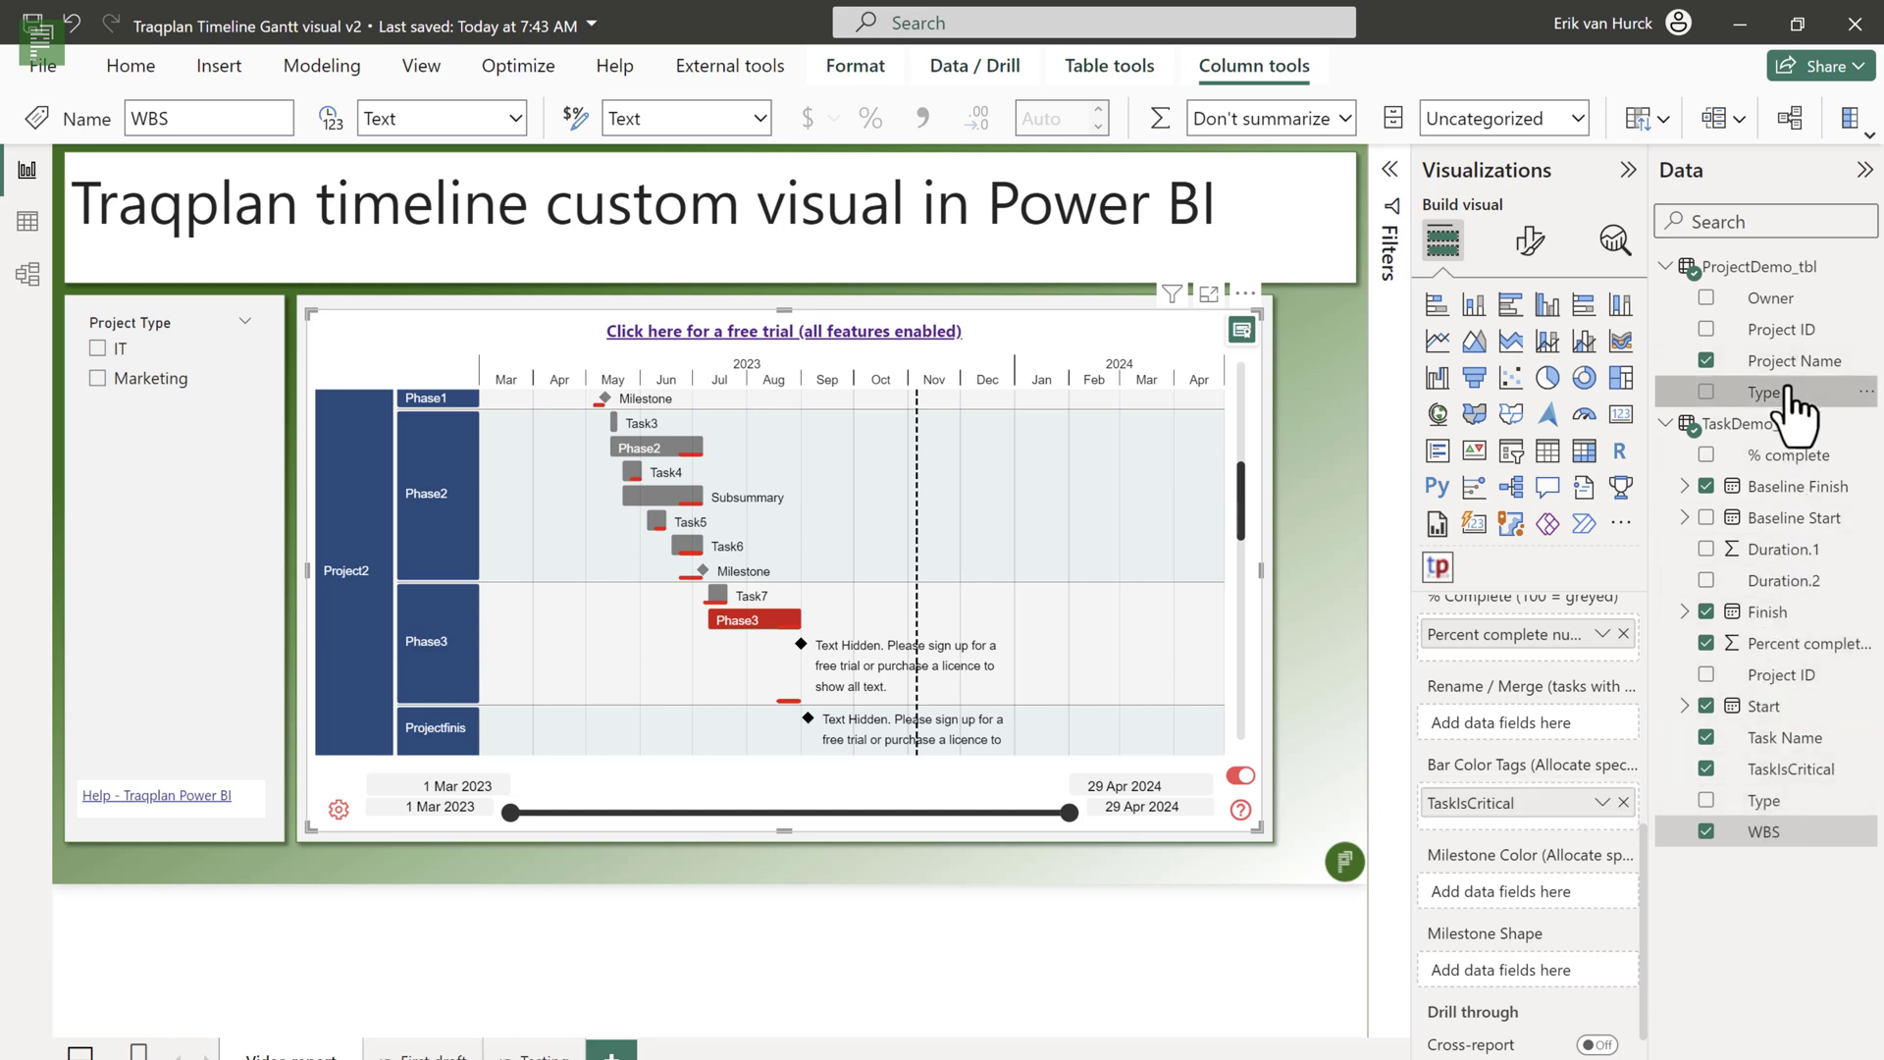
- Colour milestones by ProjectDemo_tbl Type: IT green #12e655, Marketing purple #880bf5
left_click_drag(1786, 393, 1543, 886)
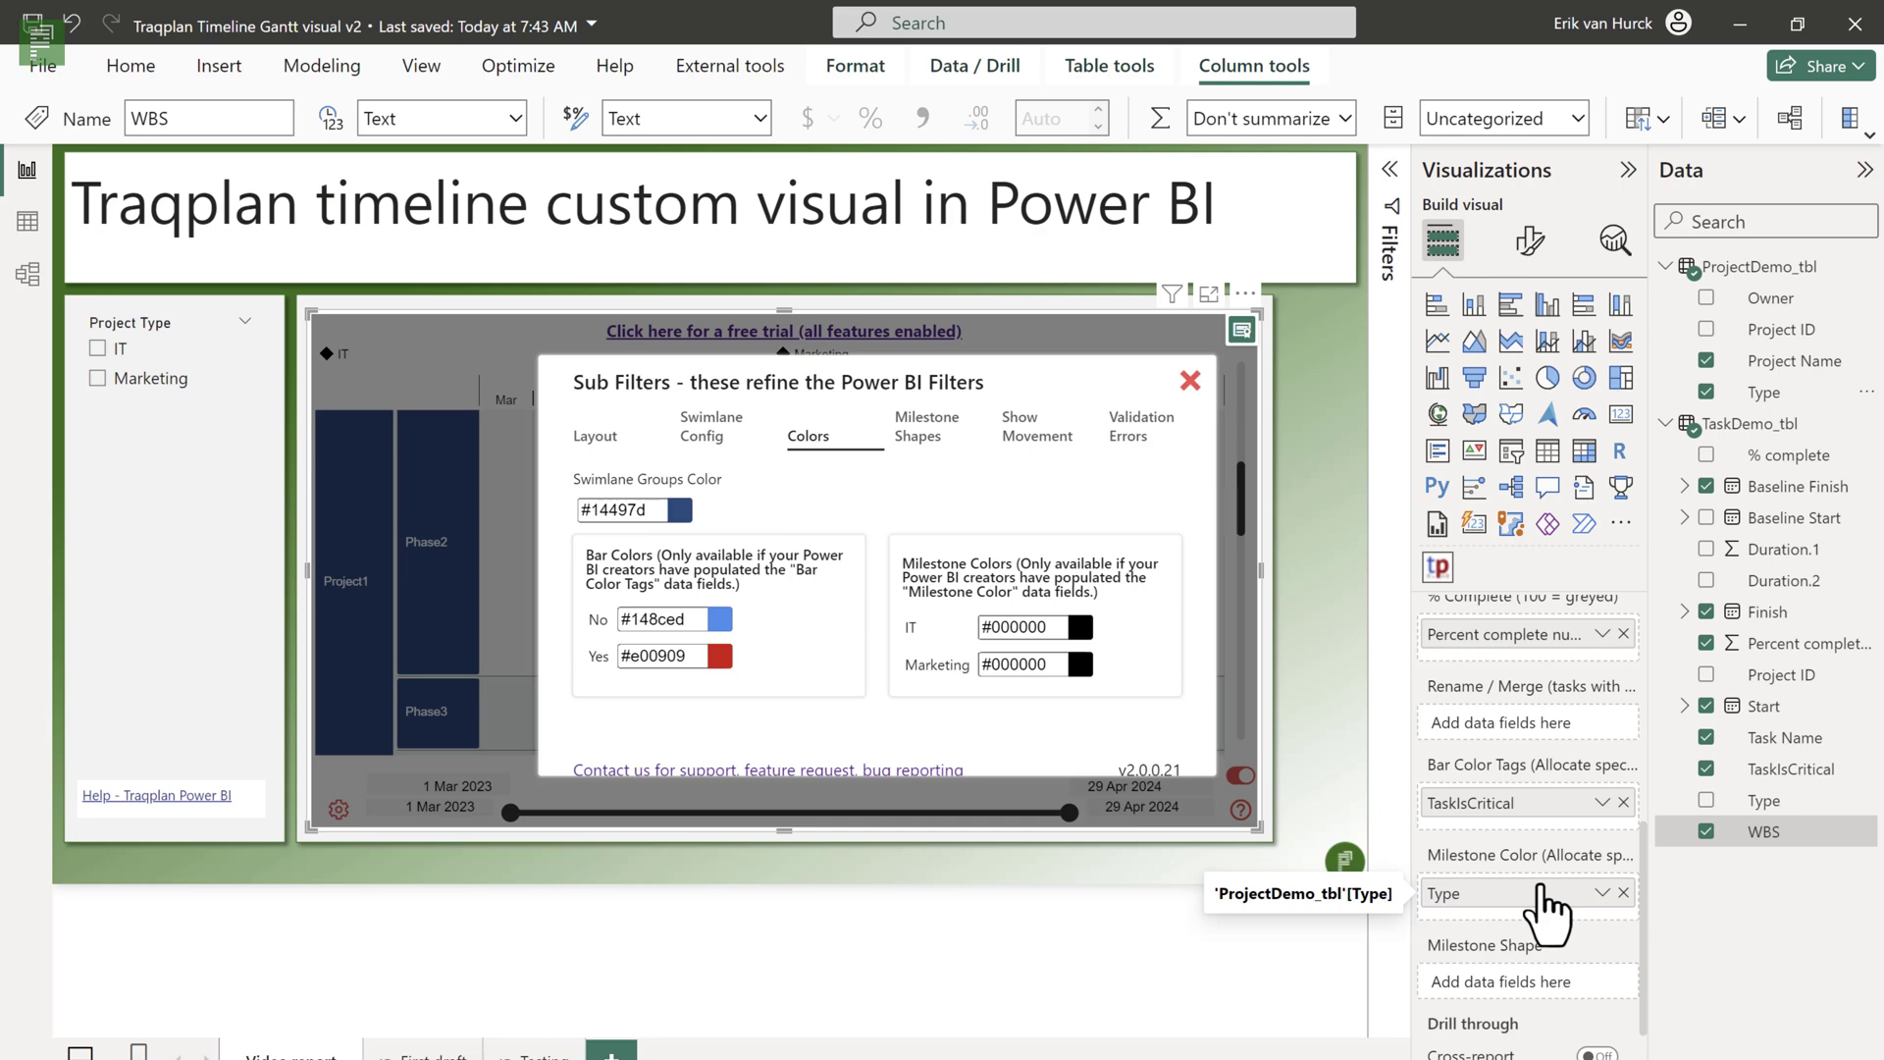
left_click(1079, 626)
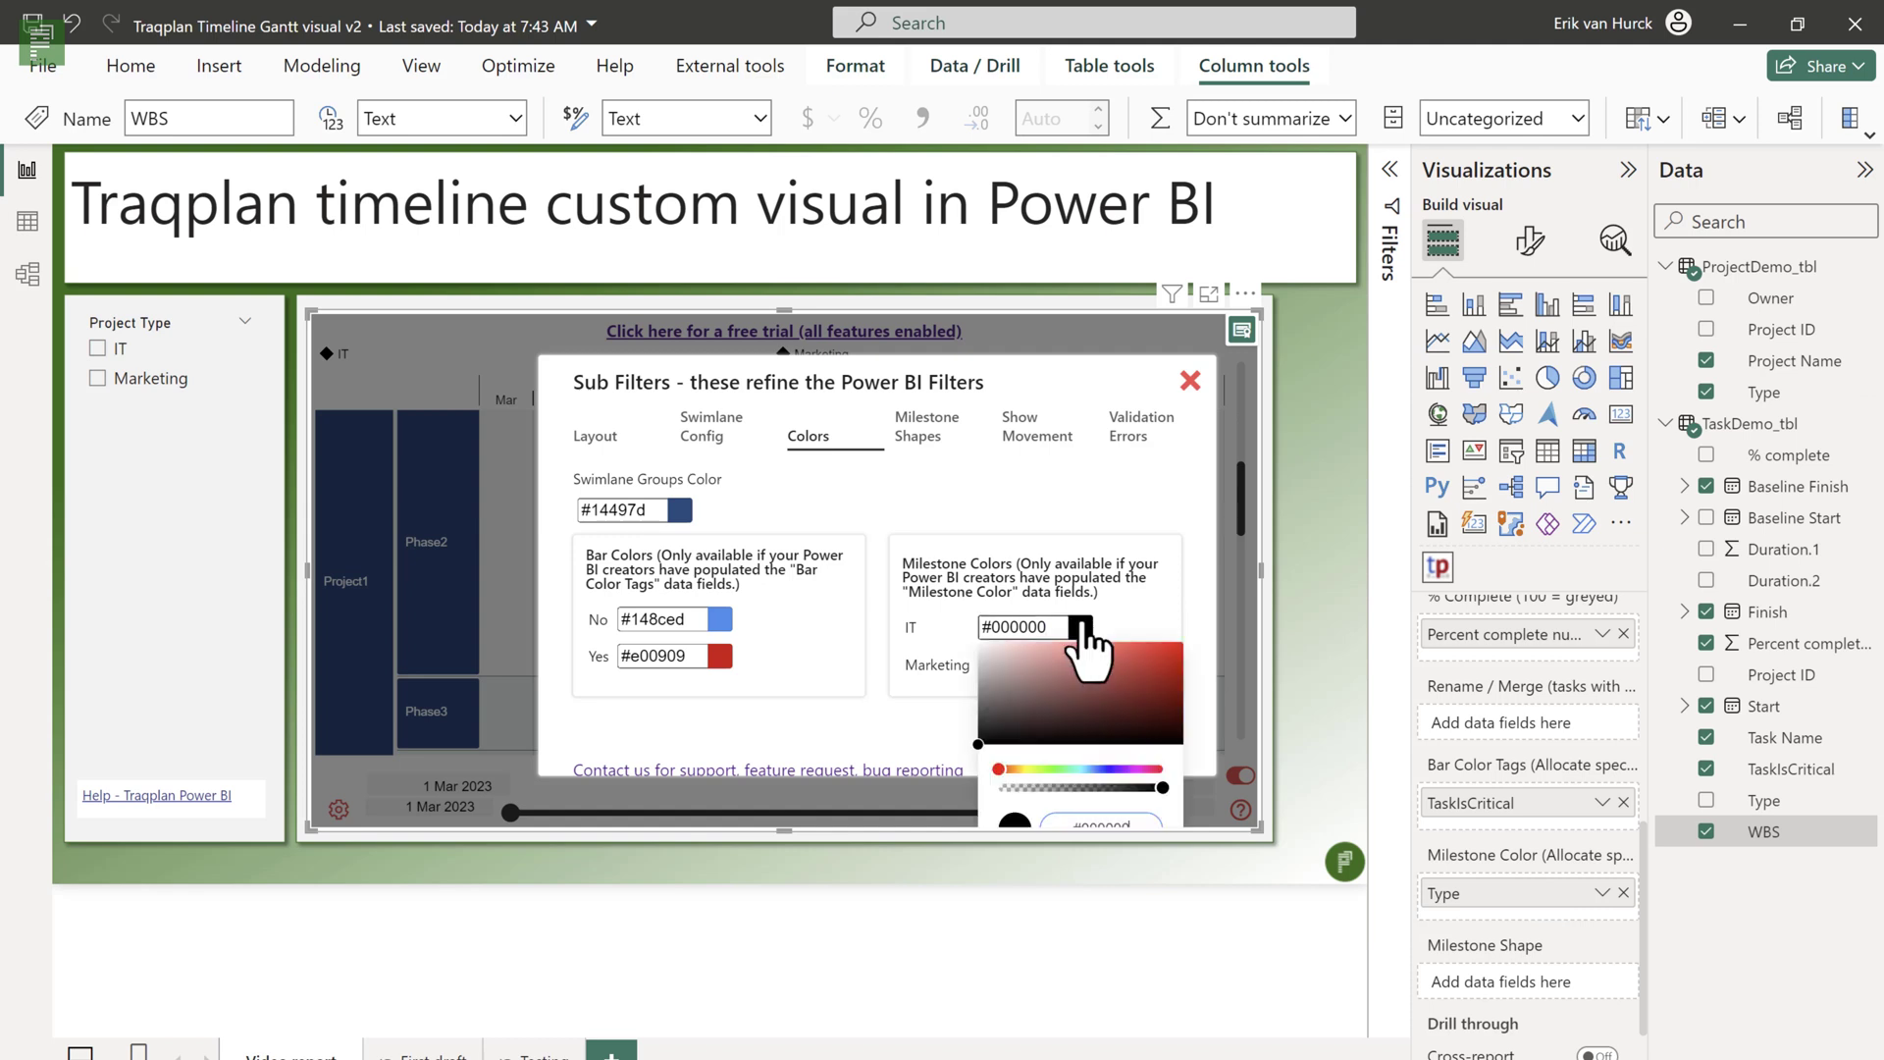
left_click(1062, 770)
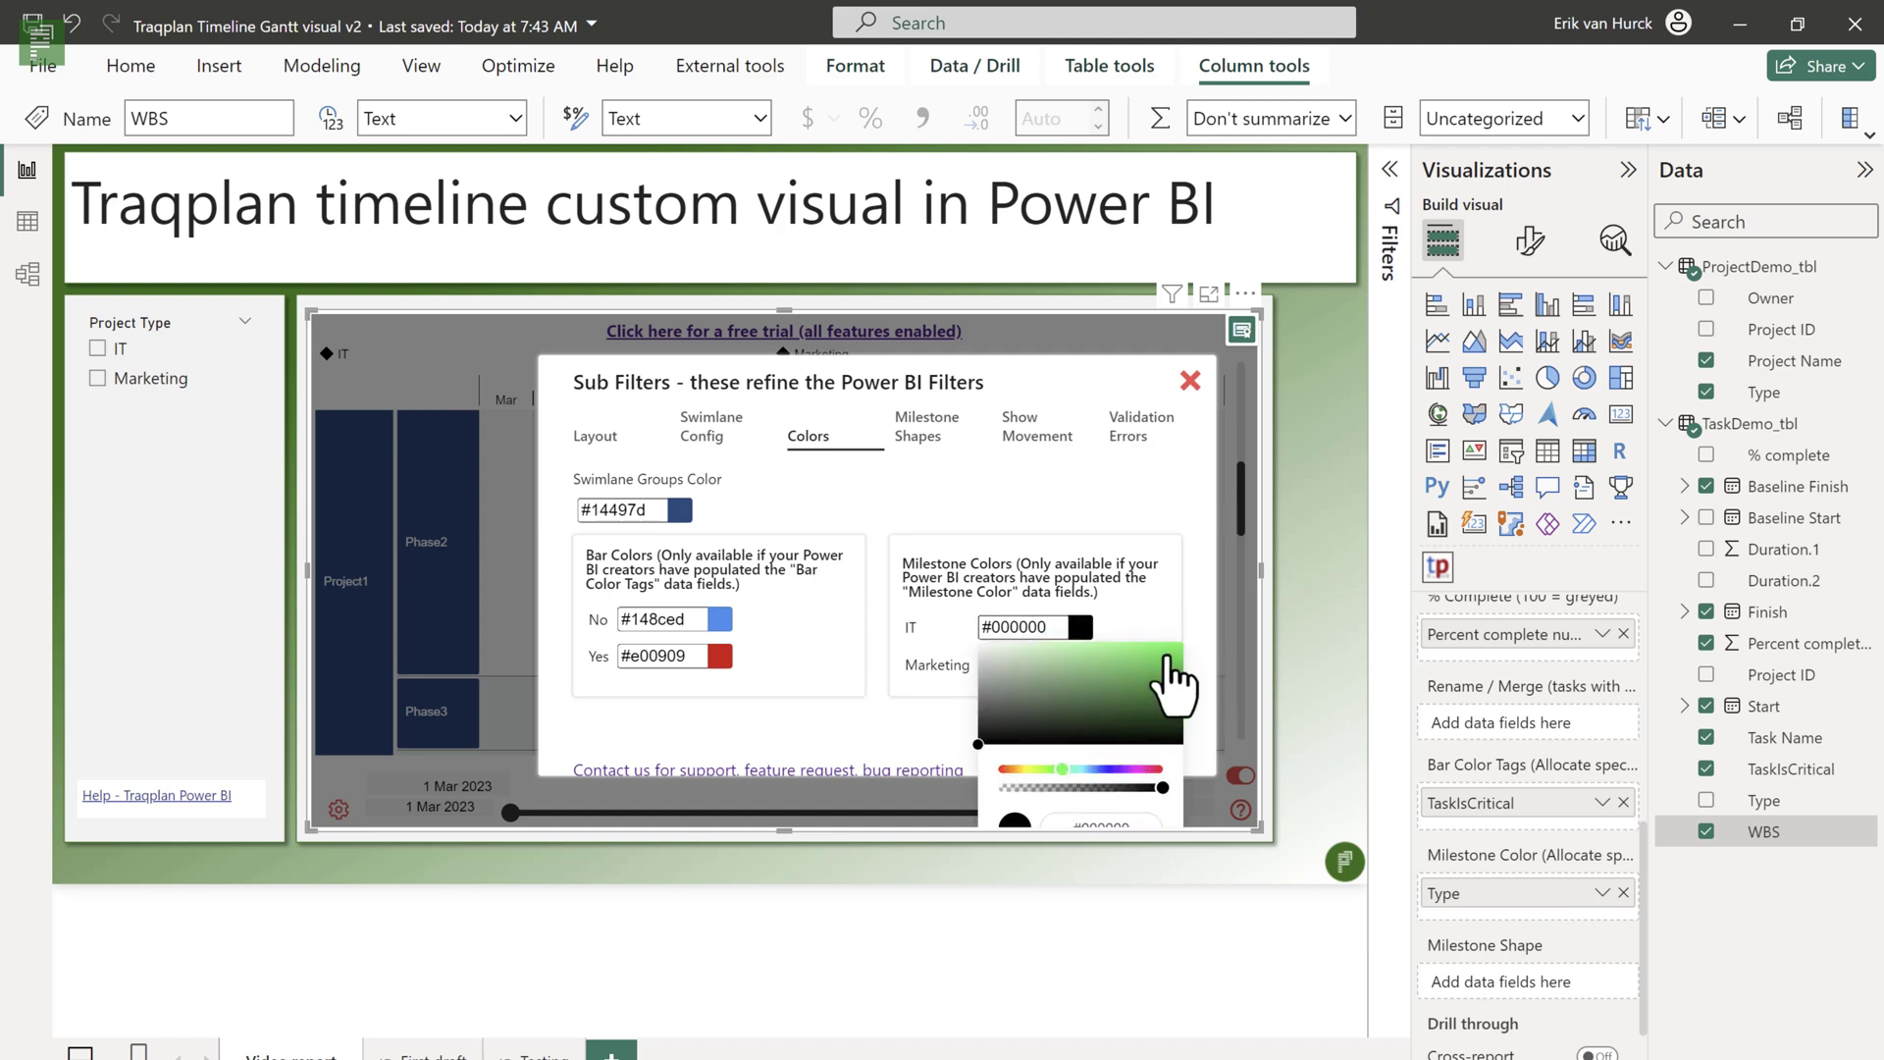
left_click(1167, 652)
left_click(964, 636)
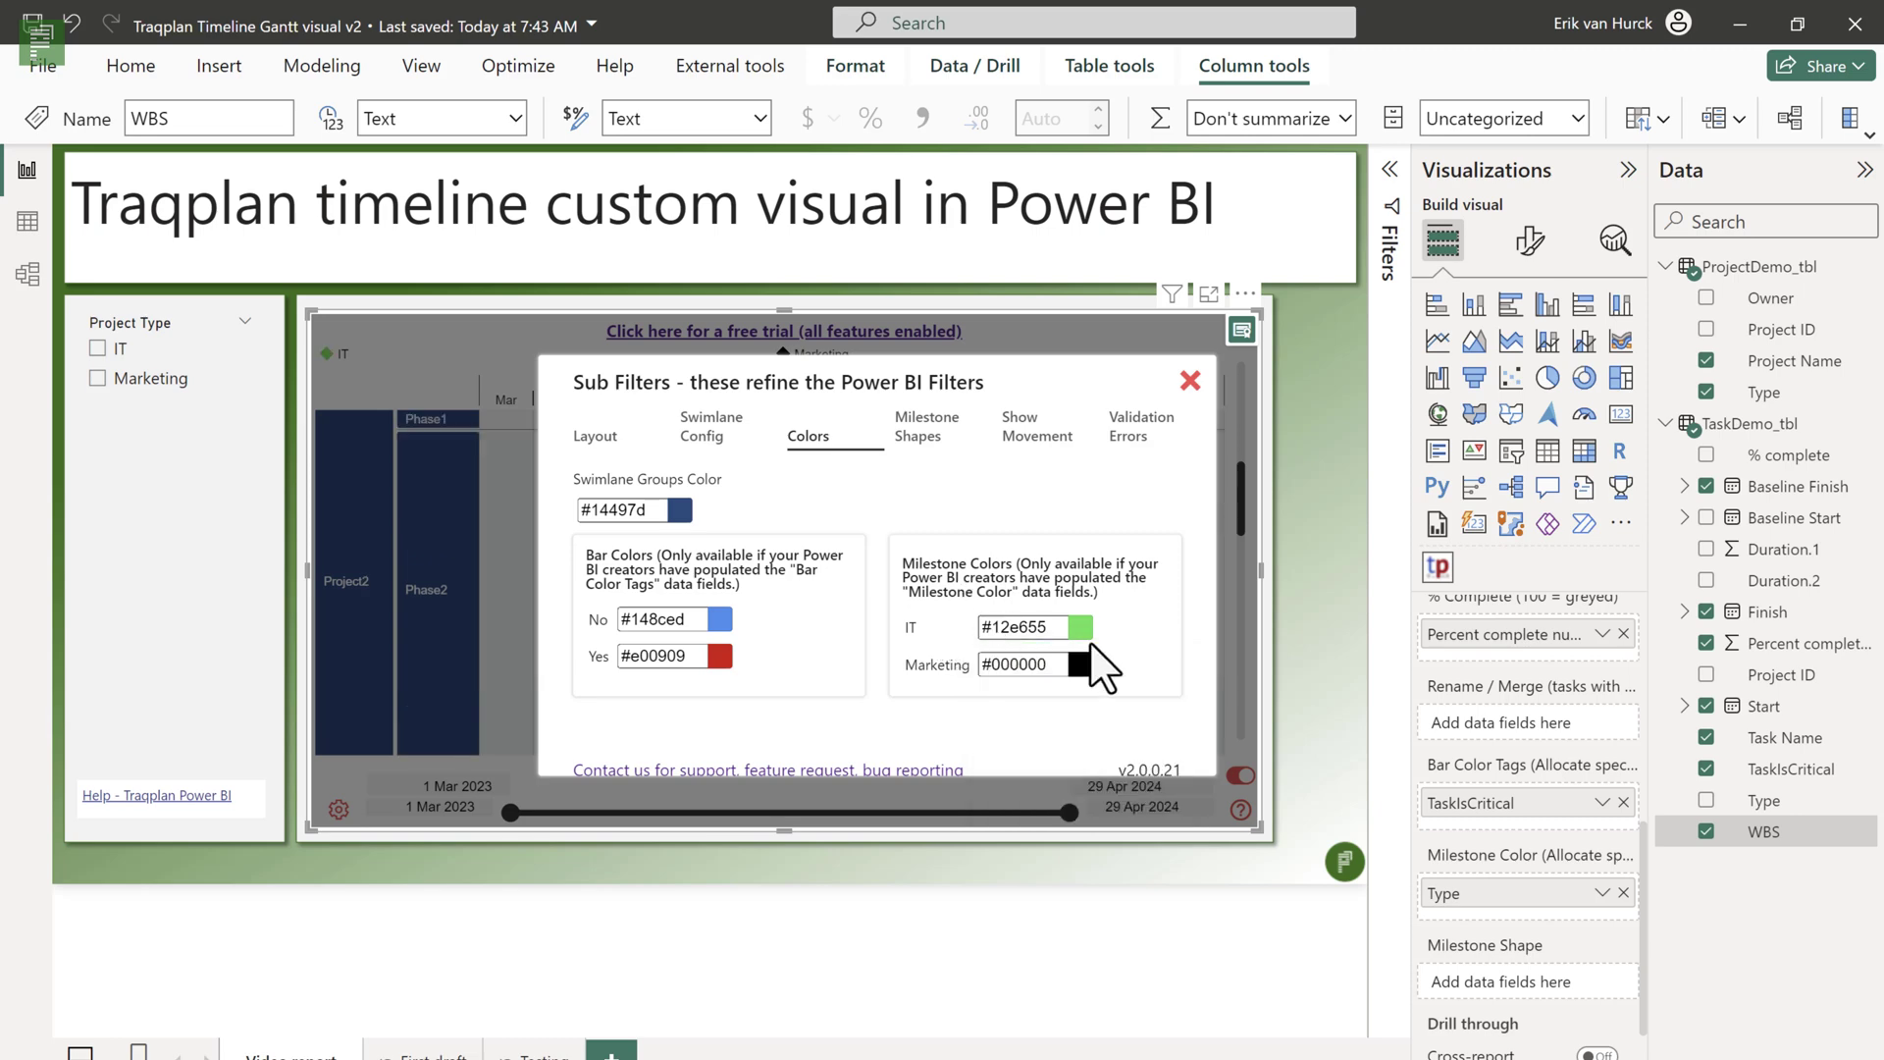
left_click(1074, 673)
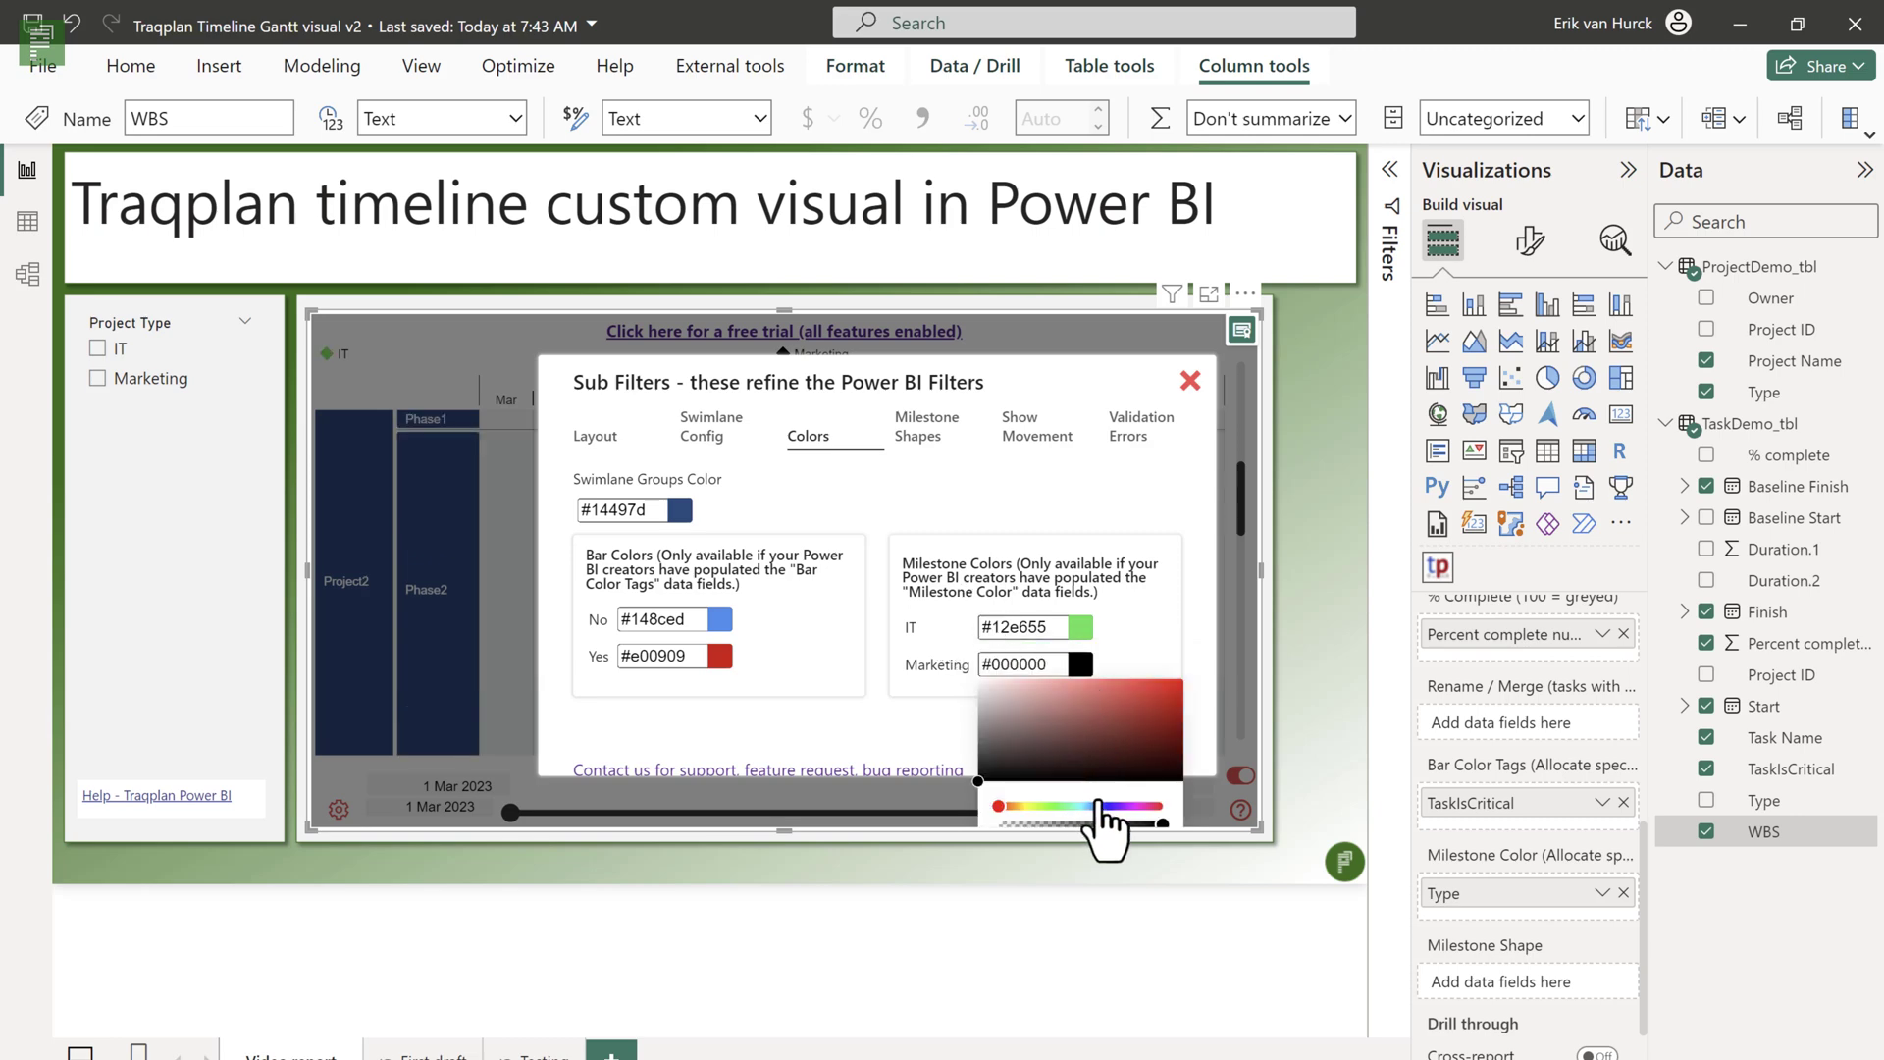
left_click(1122, 806)
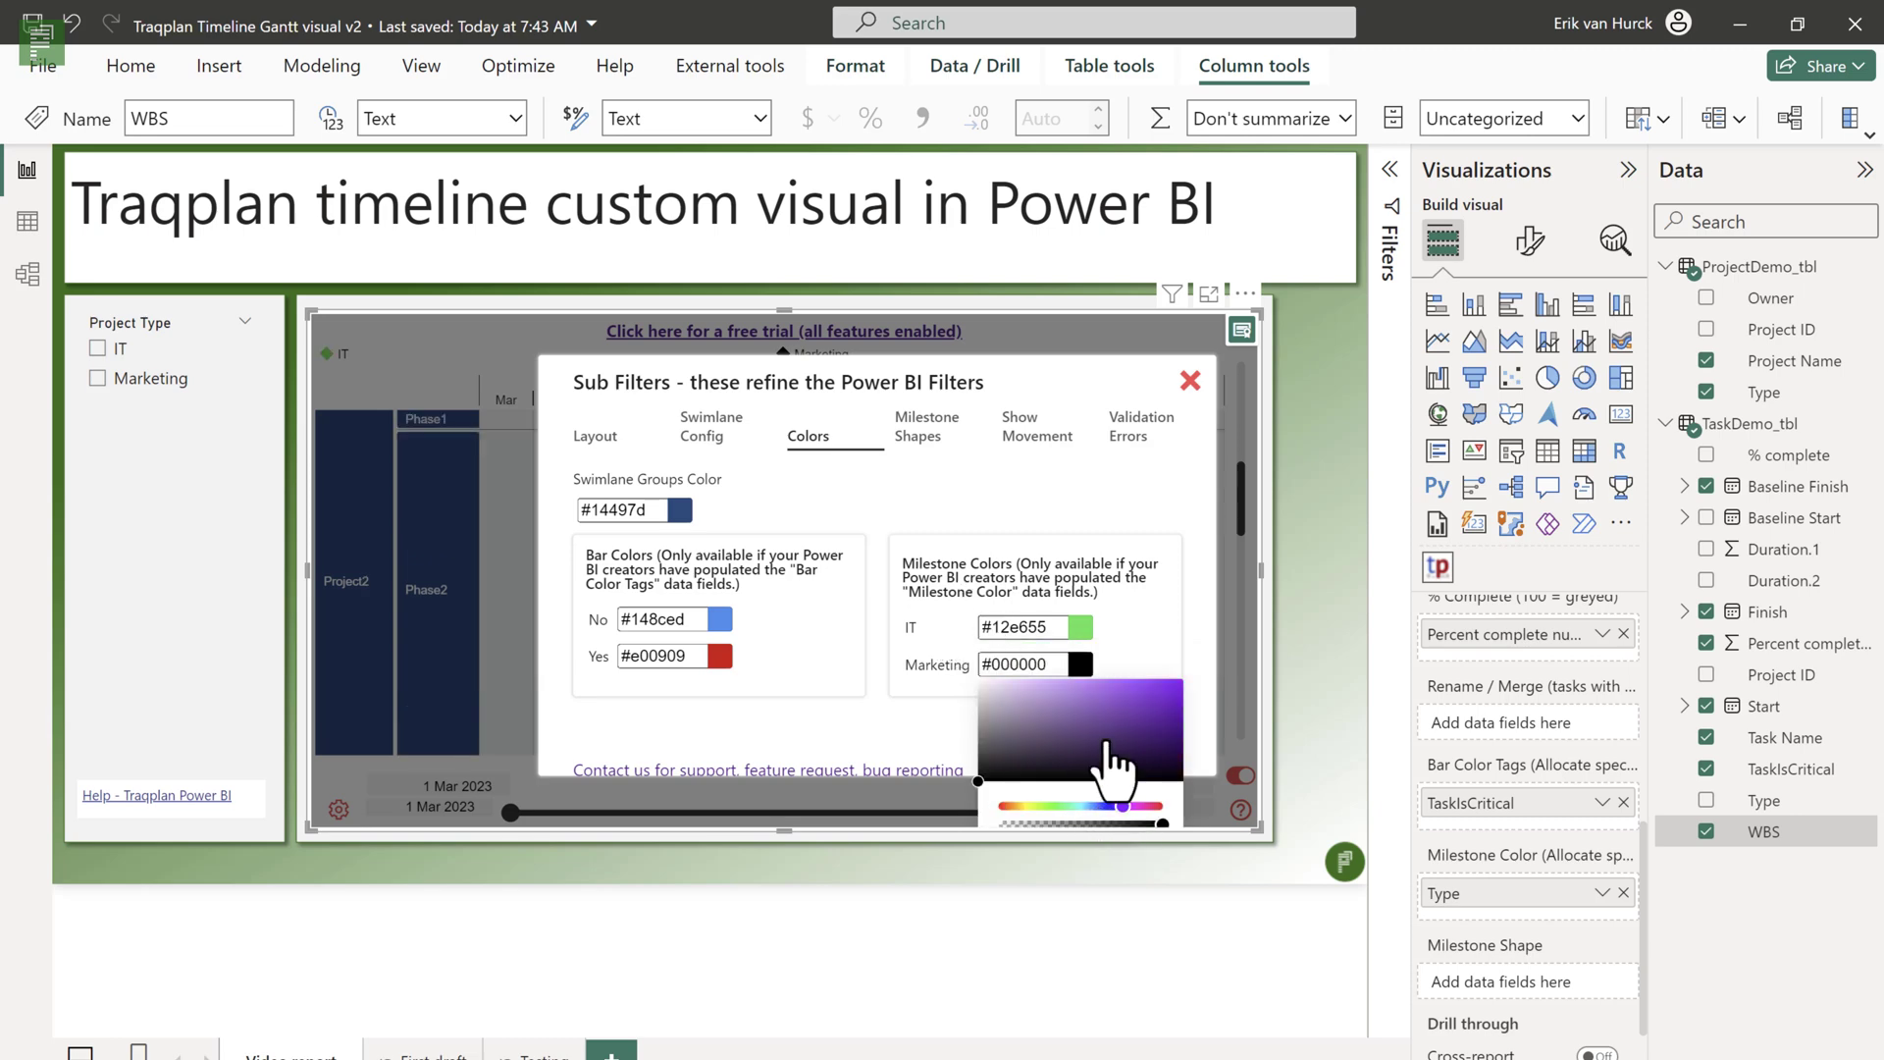
left_click(1173, 683)
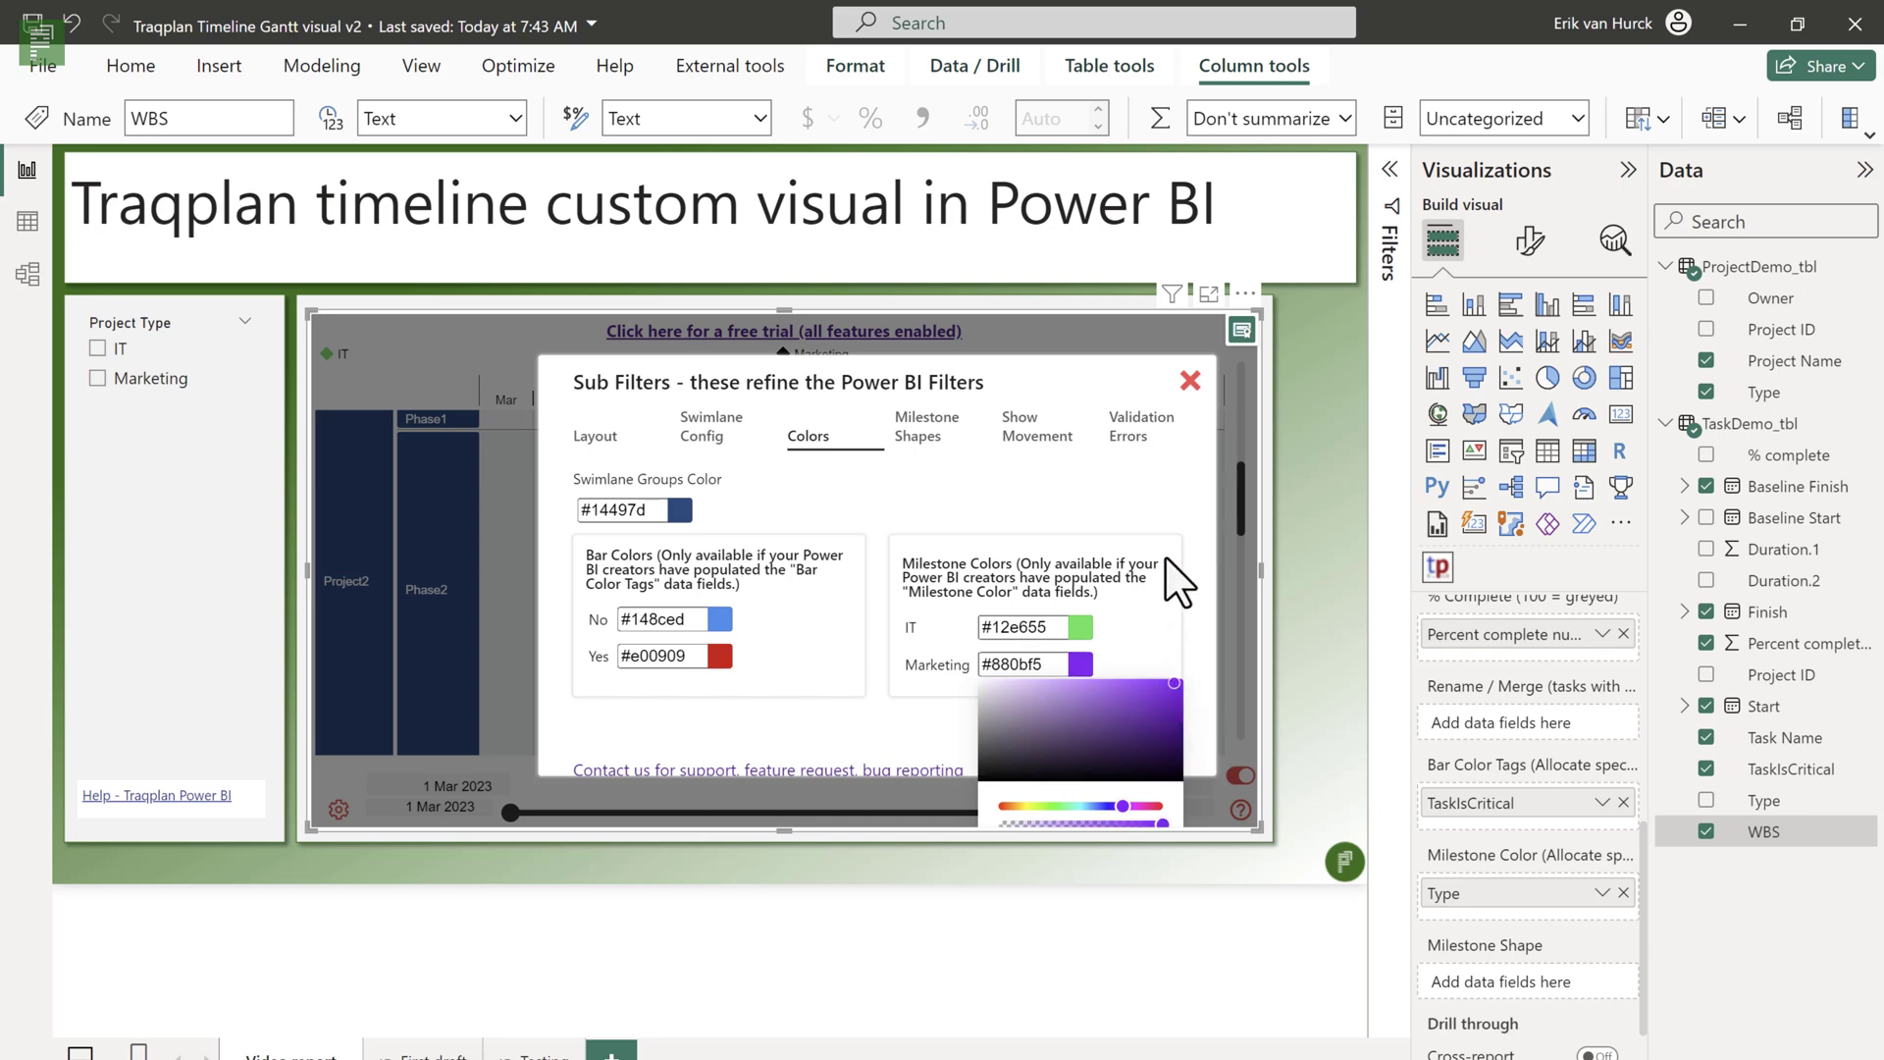
left_click(1190, 381)
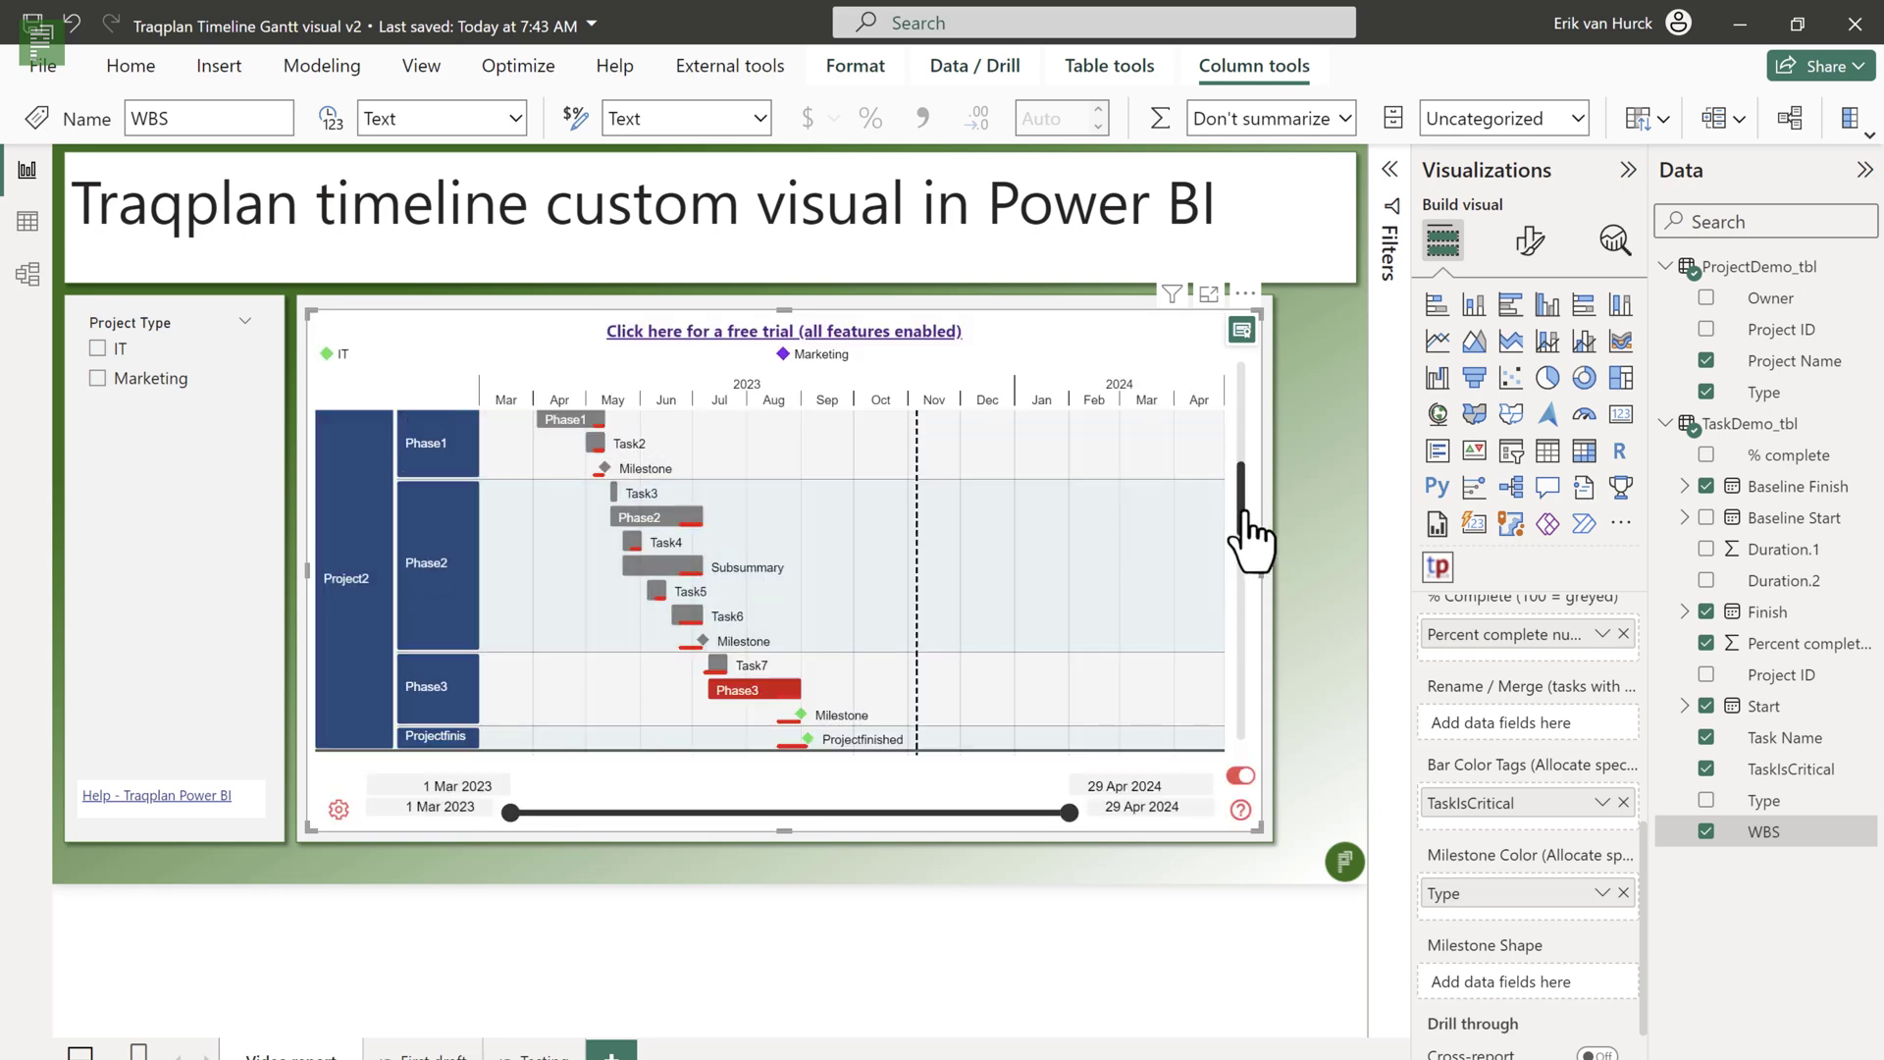
left_click_drag(1243, 520, 1244, 679)
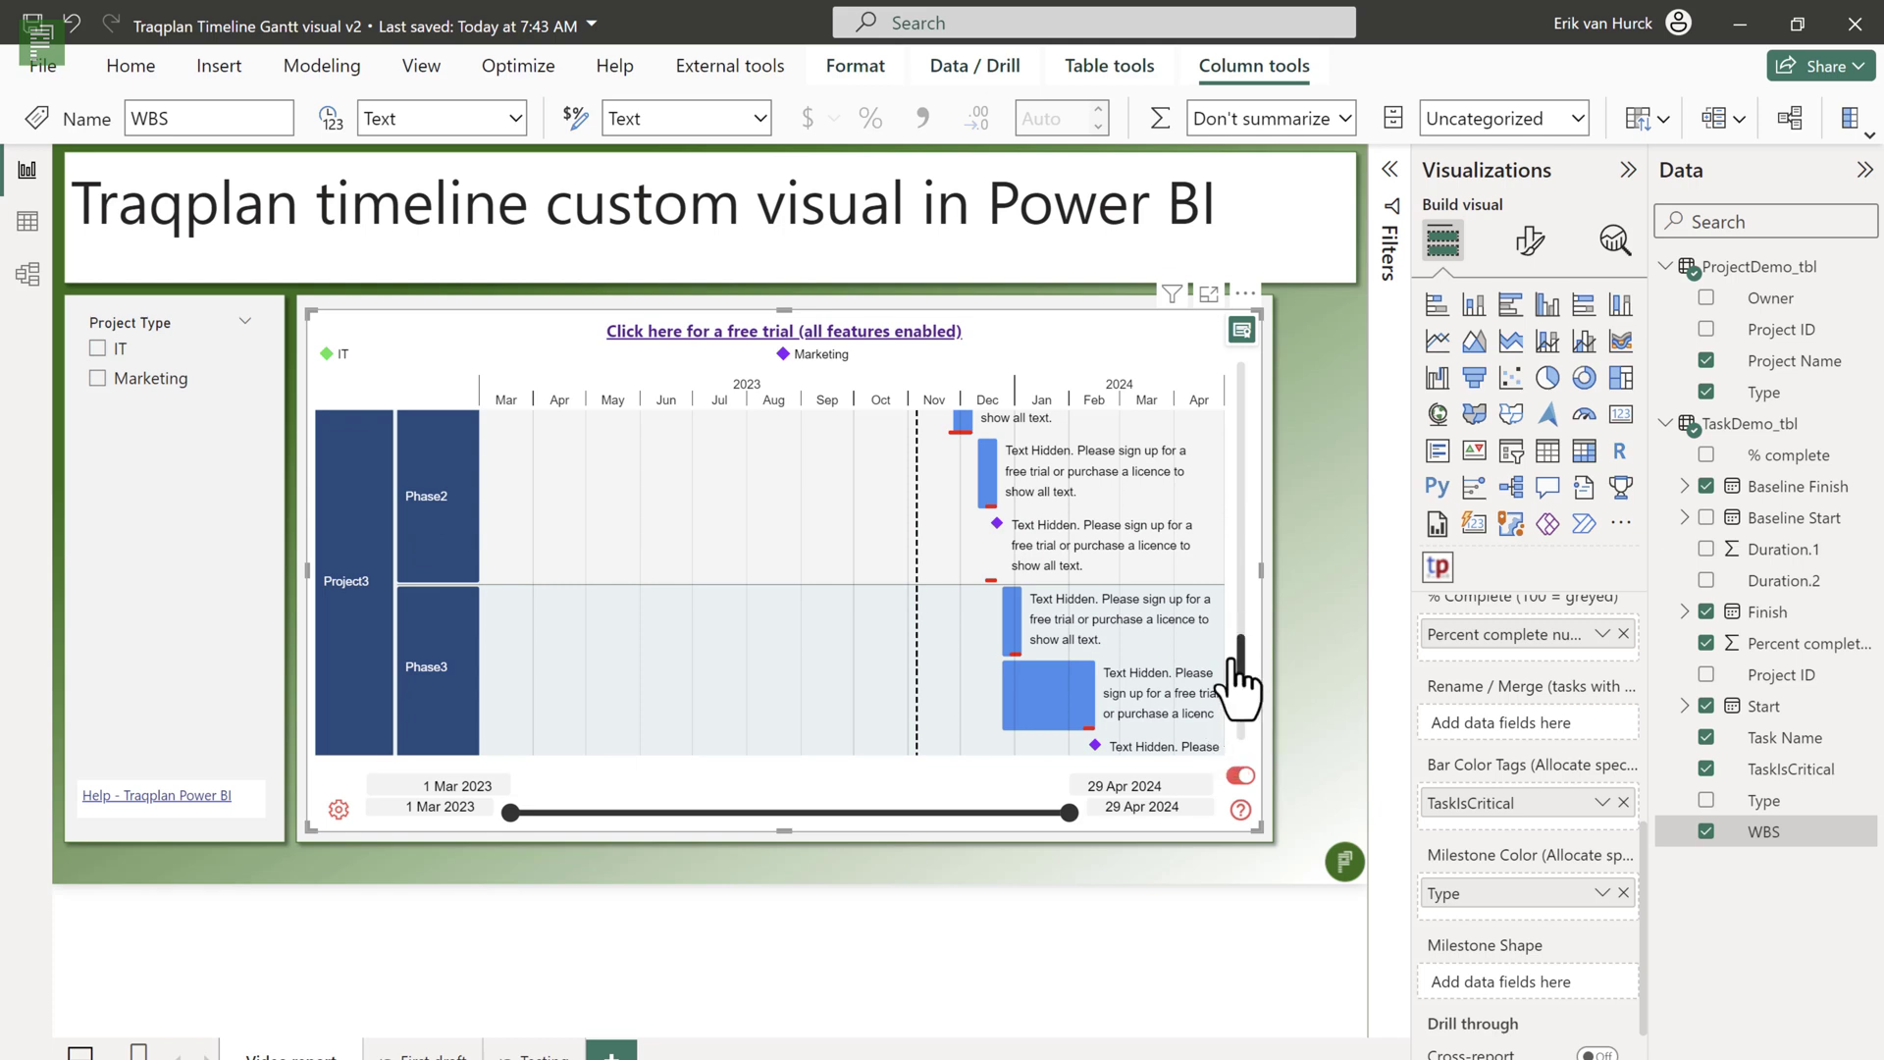
left_click_drag(1237, 657, 1245, 736)
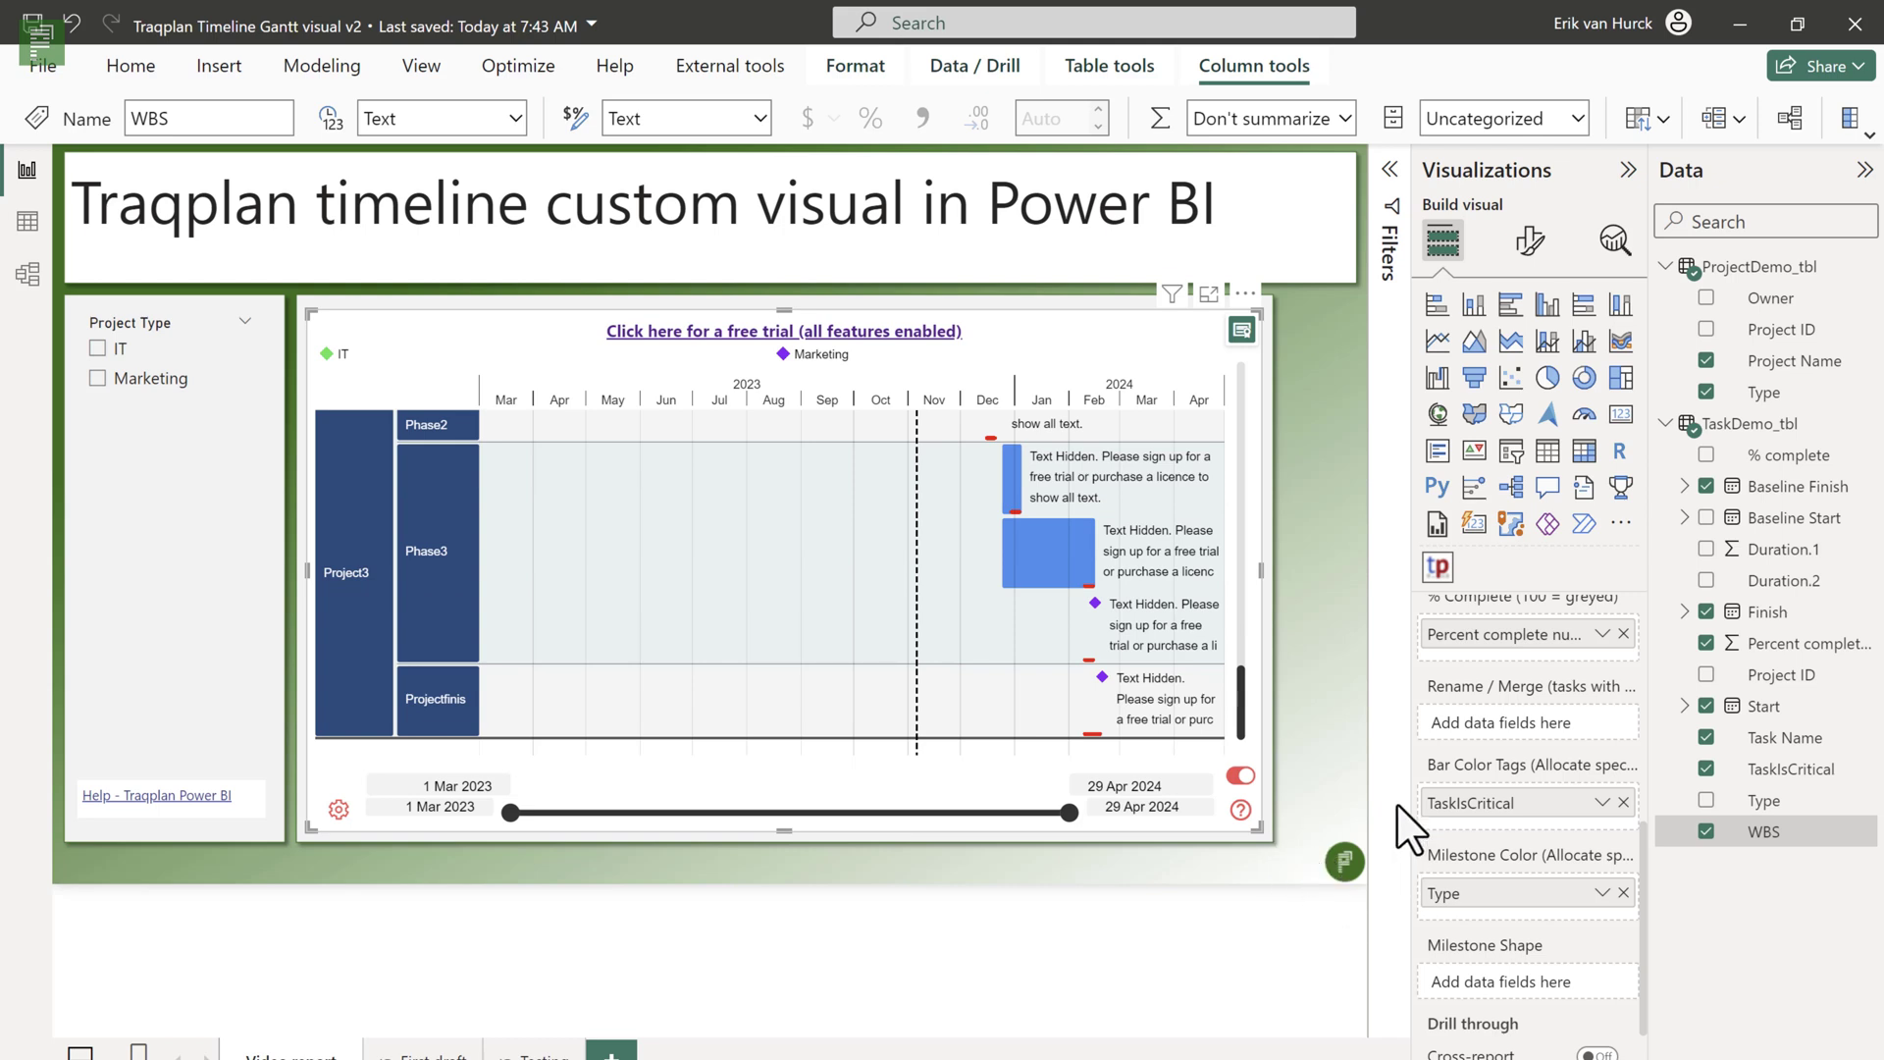
- Put ProjectDemo_tbl Type above Project Name in Swimlane Groups and review the IT and Marketing lanes
scroll(1547, 740, "up", 3)
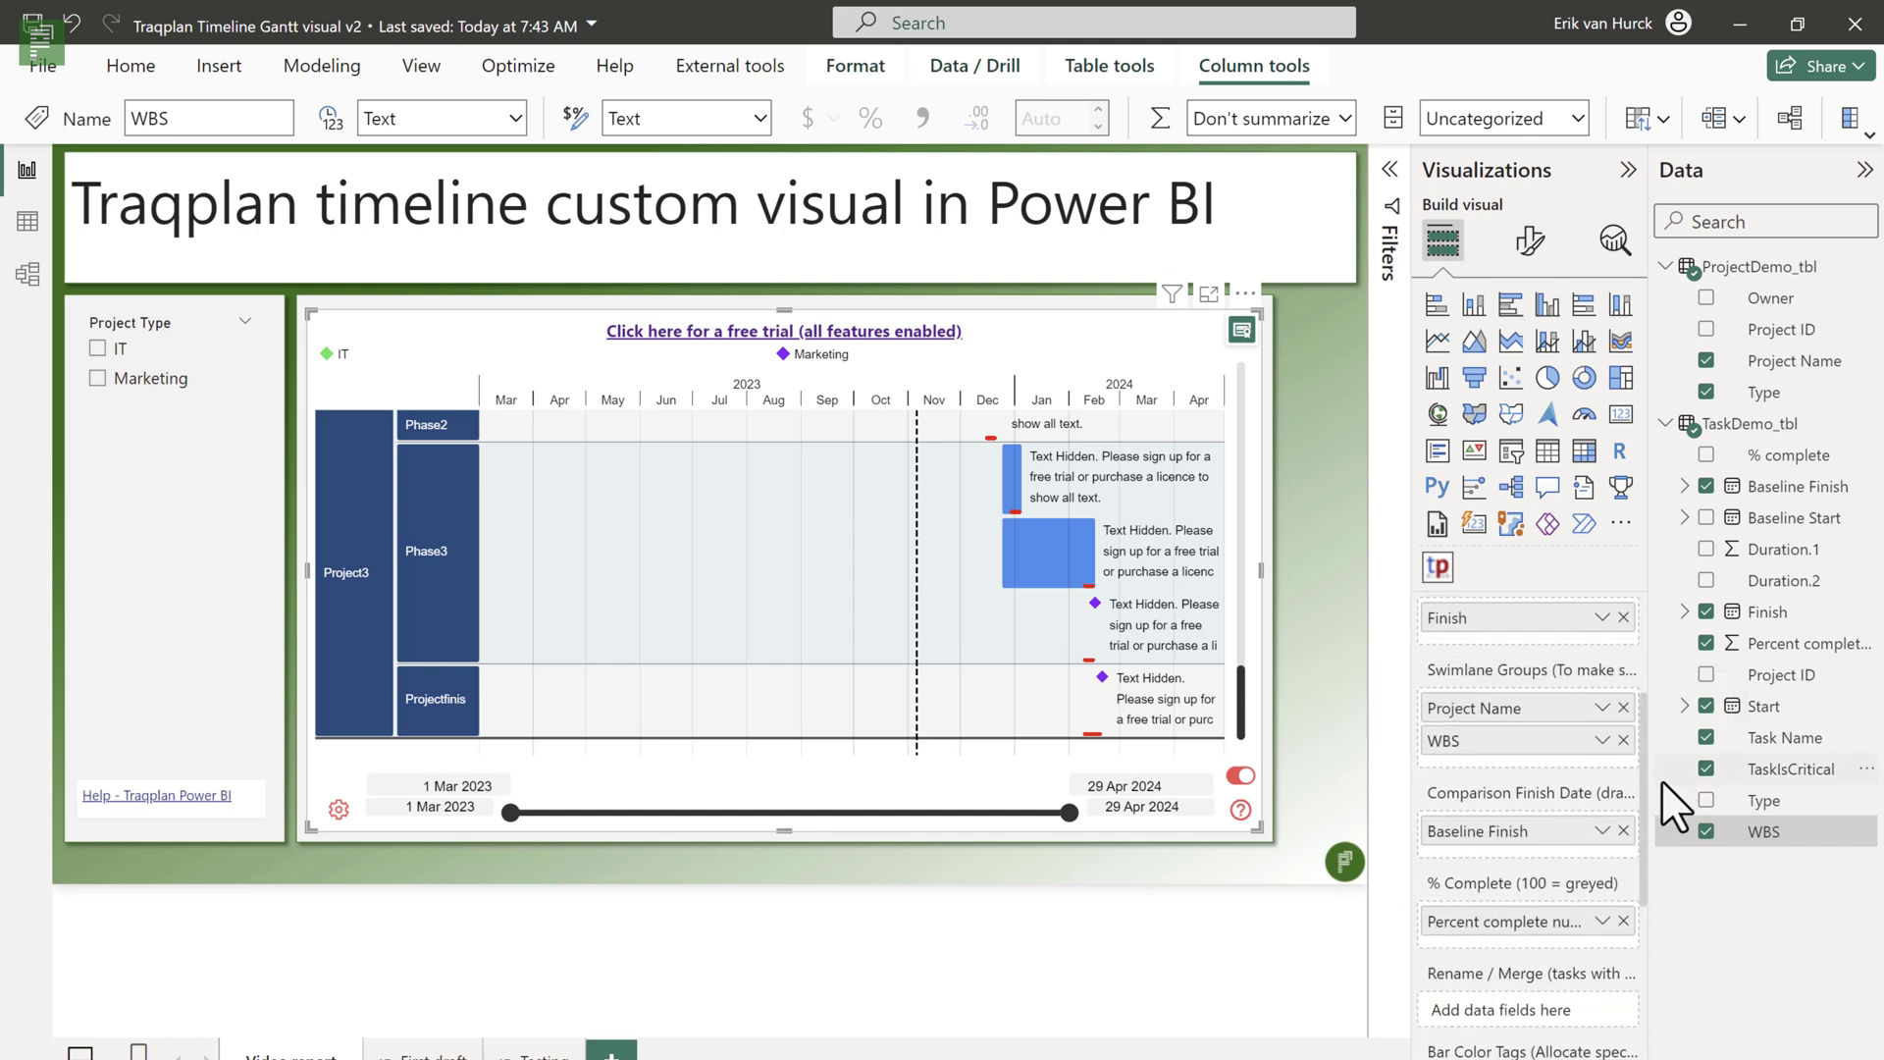
scroll(1545, 779, "up", 2)
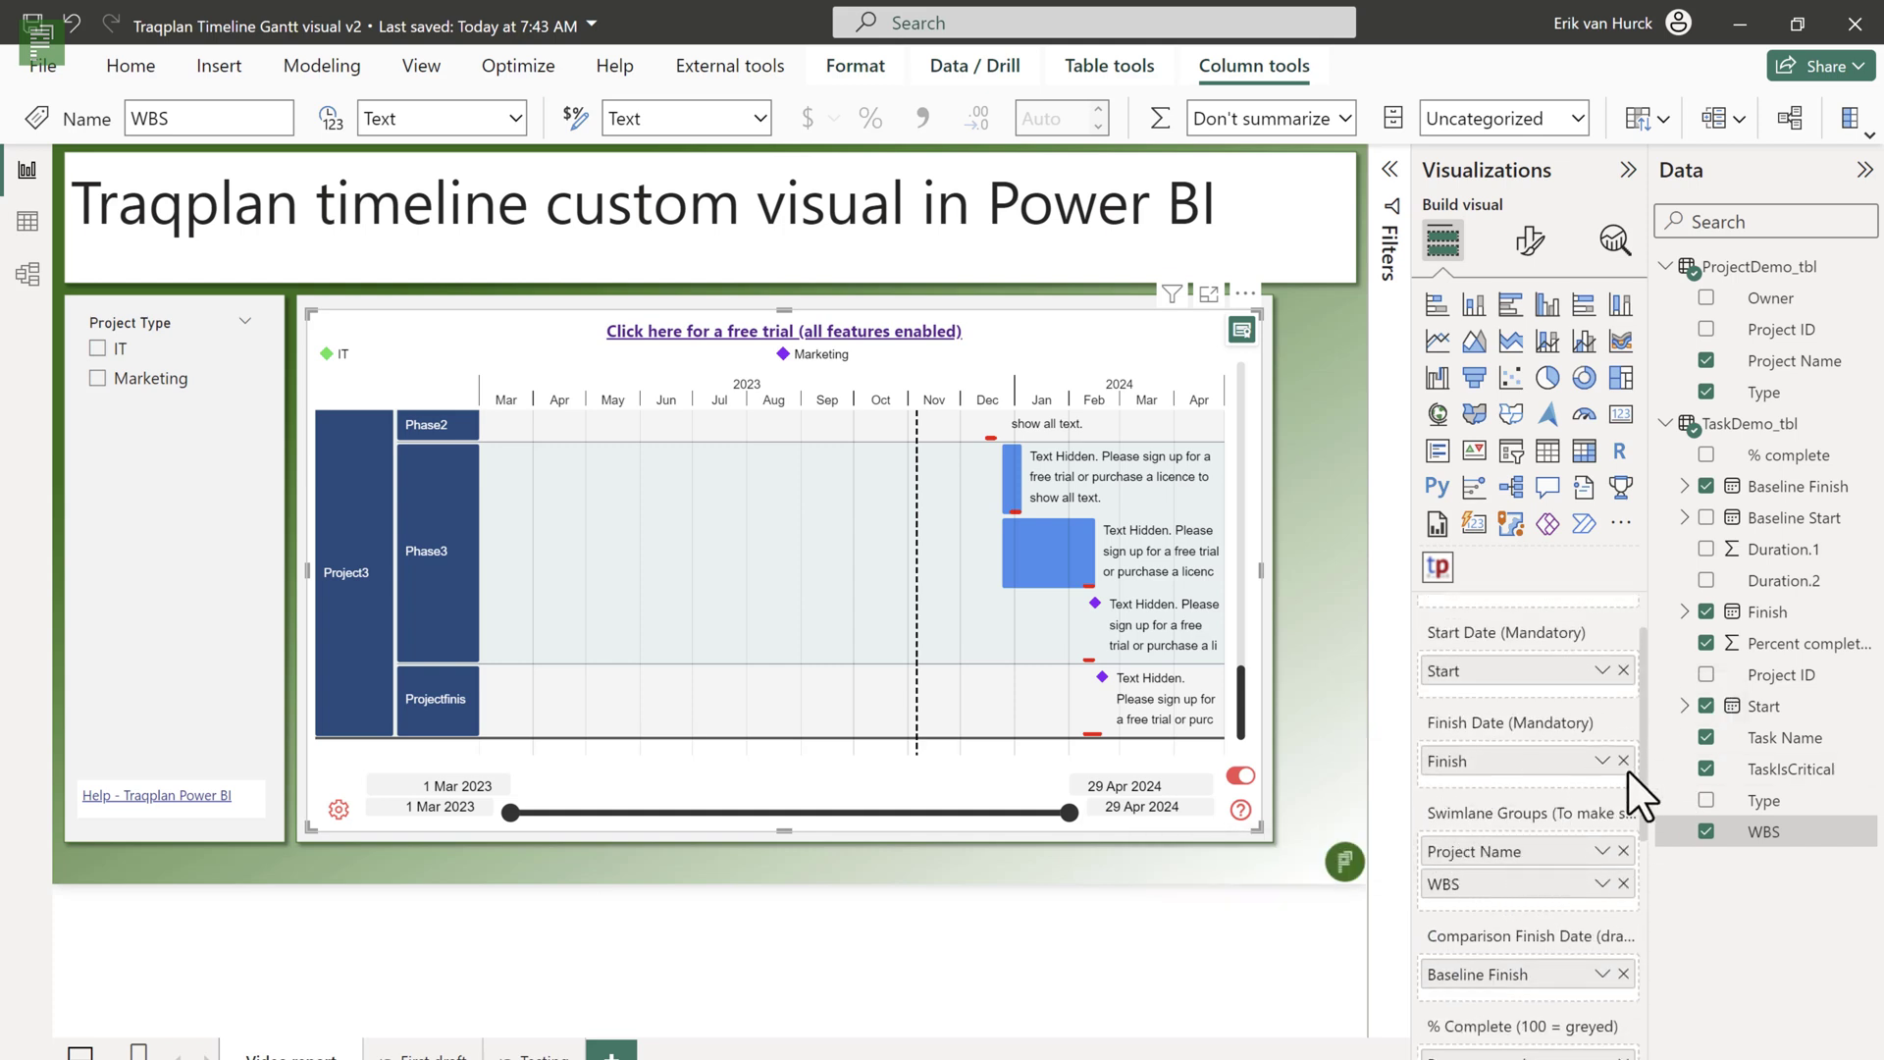
left_click_drag(1763, 393, 1515, 839)
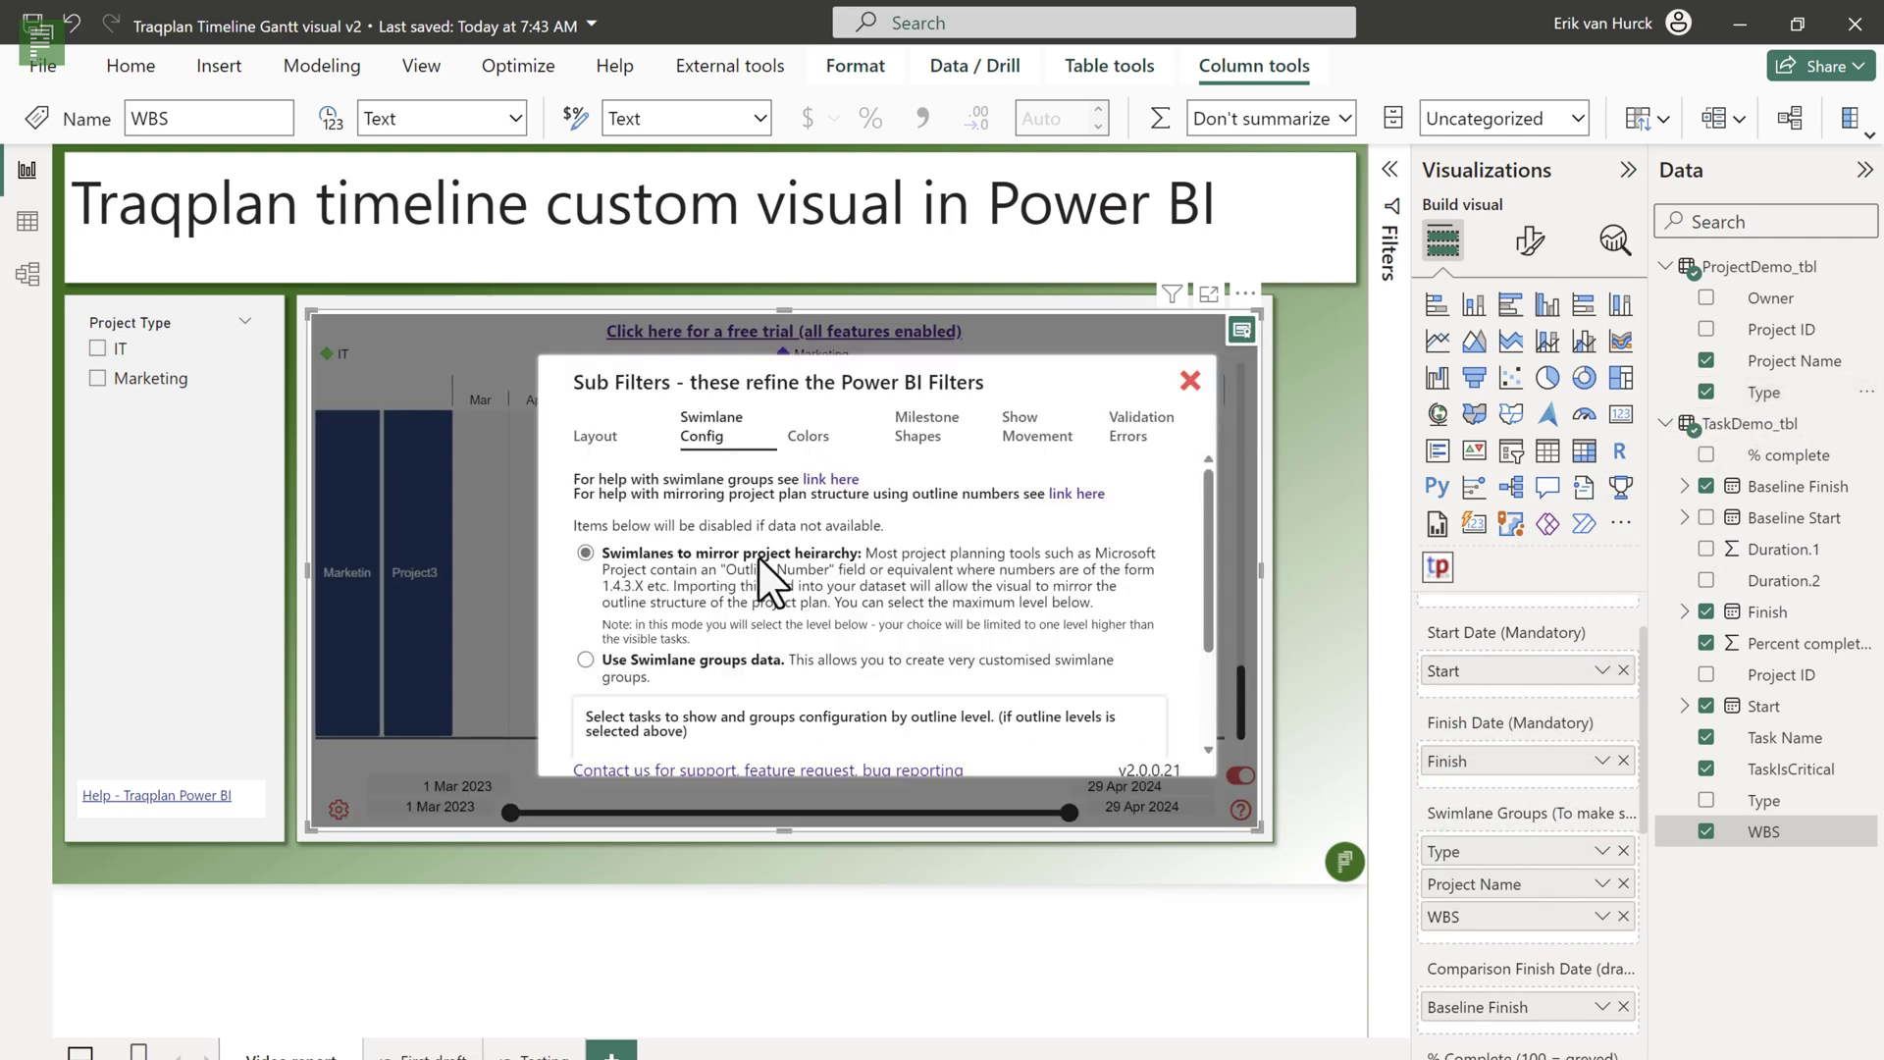
left_click(1190, 380)
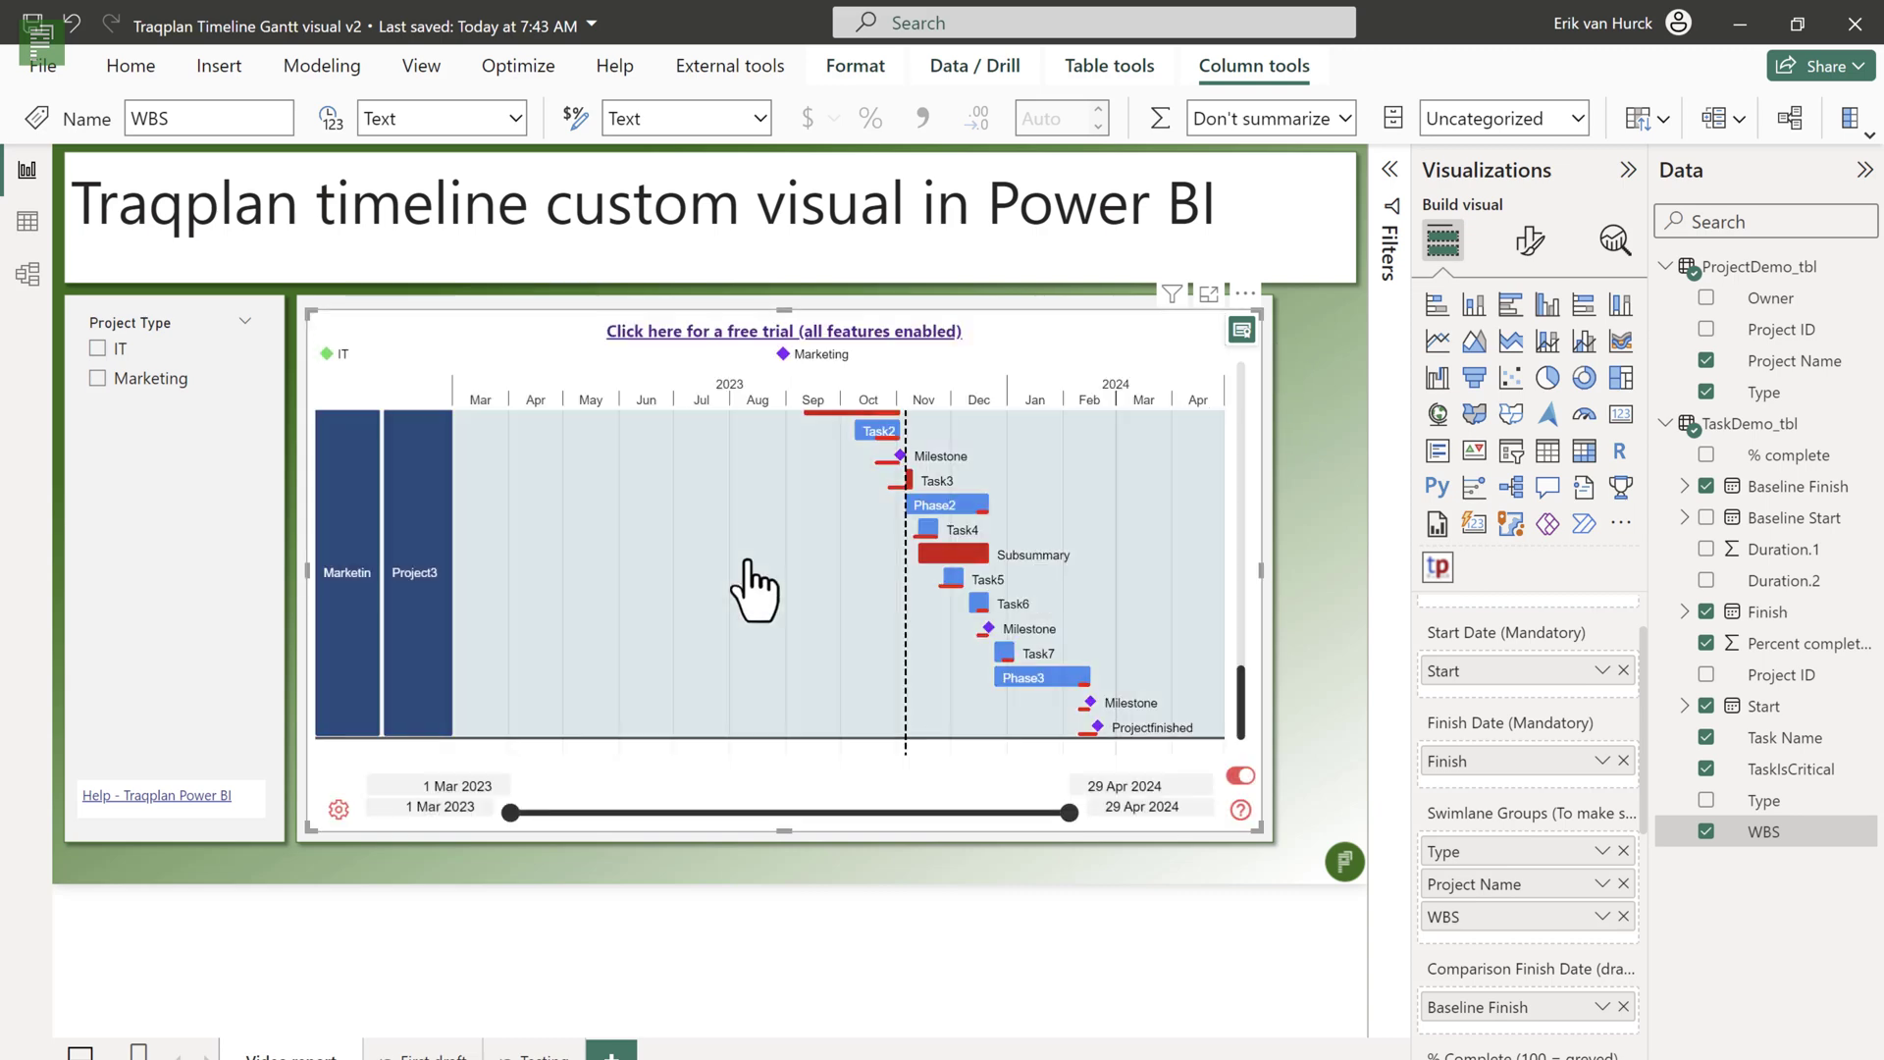
scroll(432, 589, "up", 5)
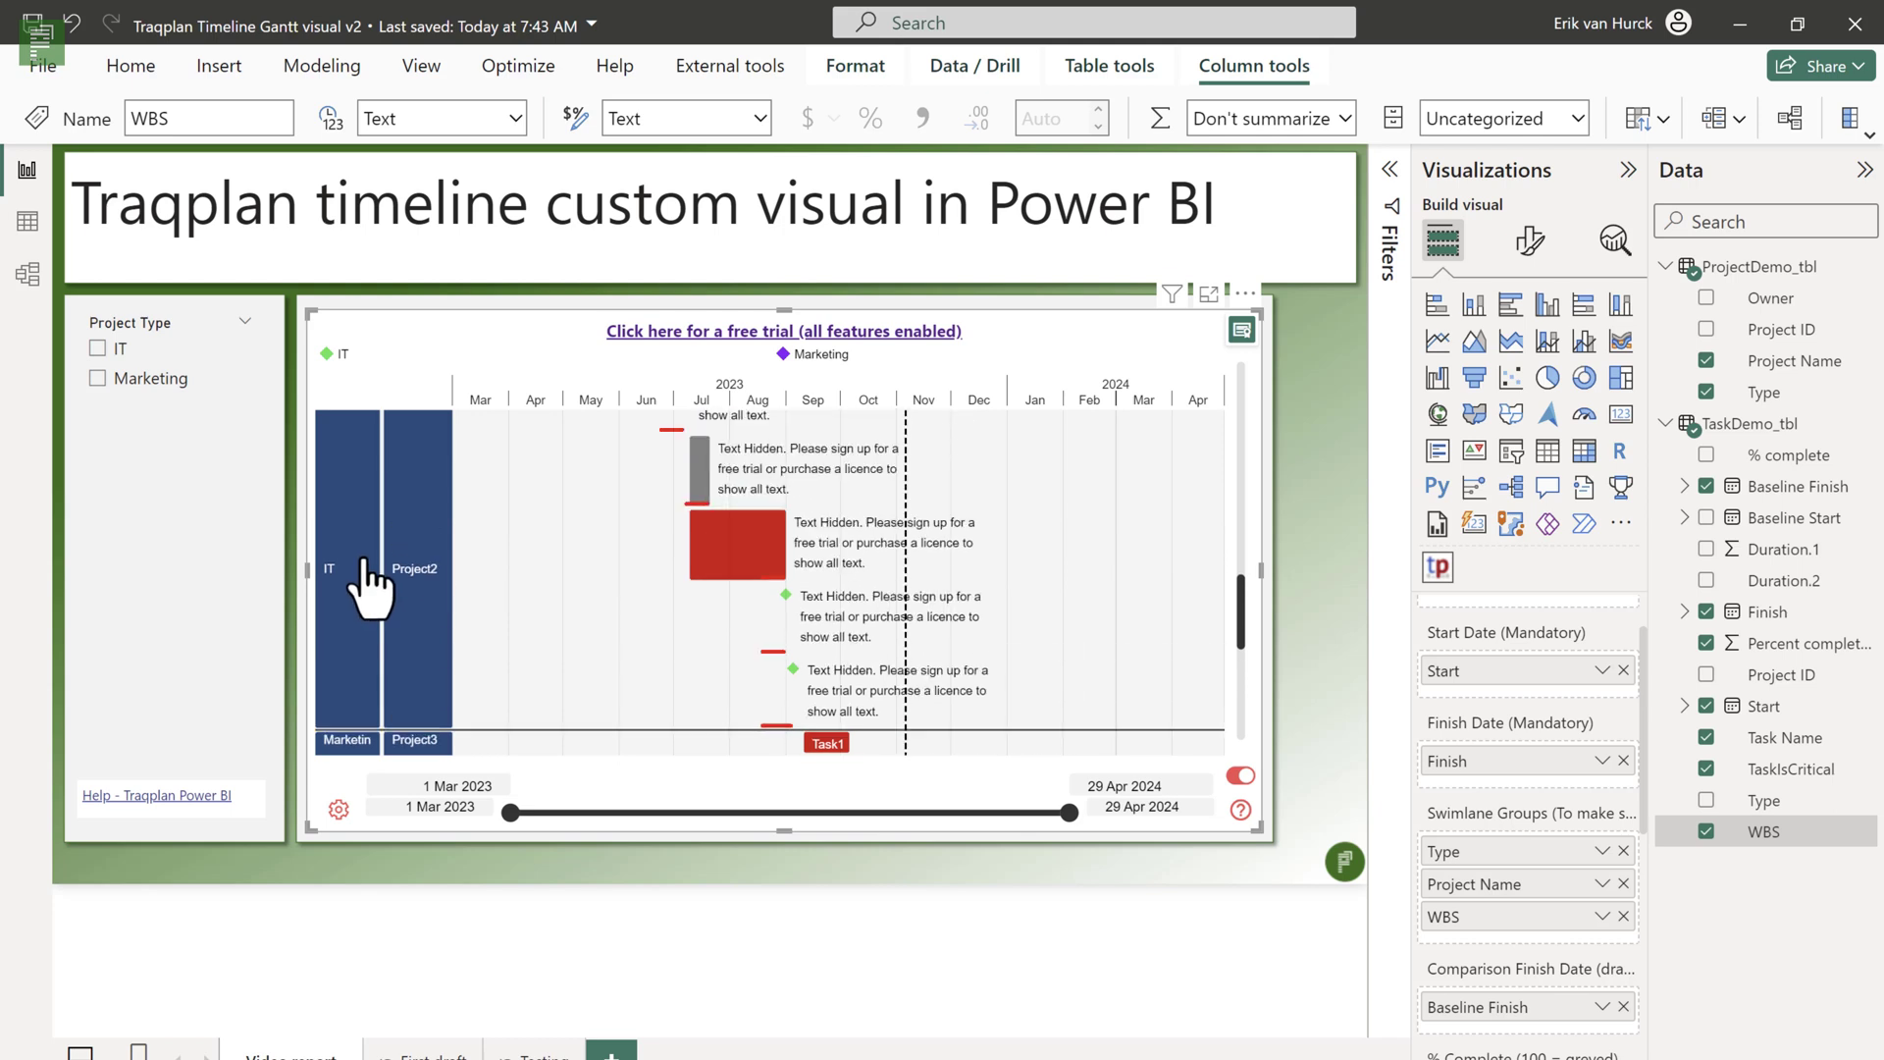
scroll(418, 581, "up", 5)
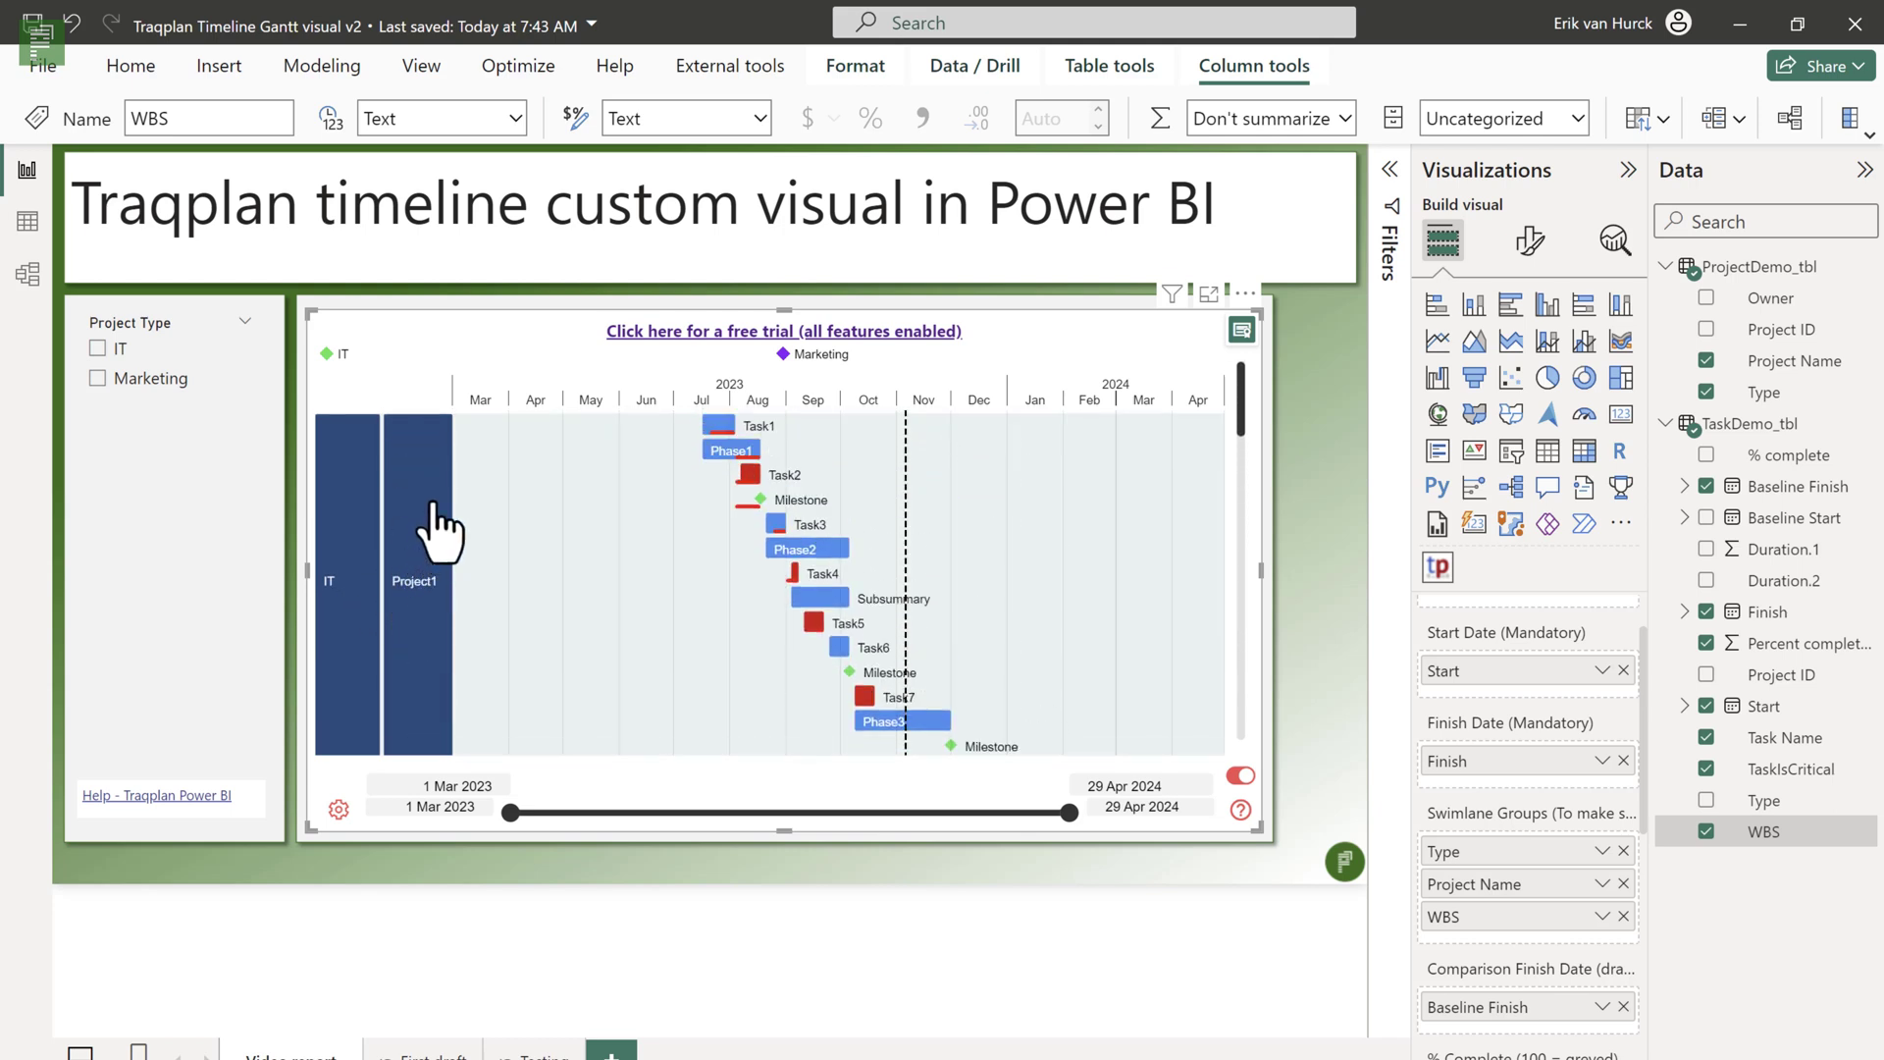
scroll(420, 657, "down", 3)
scroll(420, 635, "down", 8)
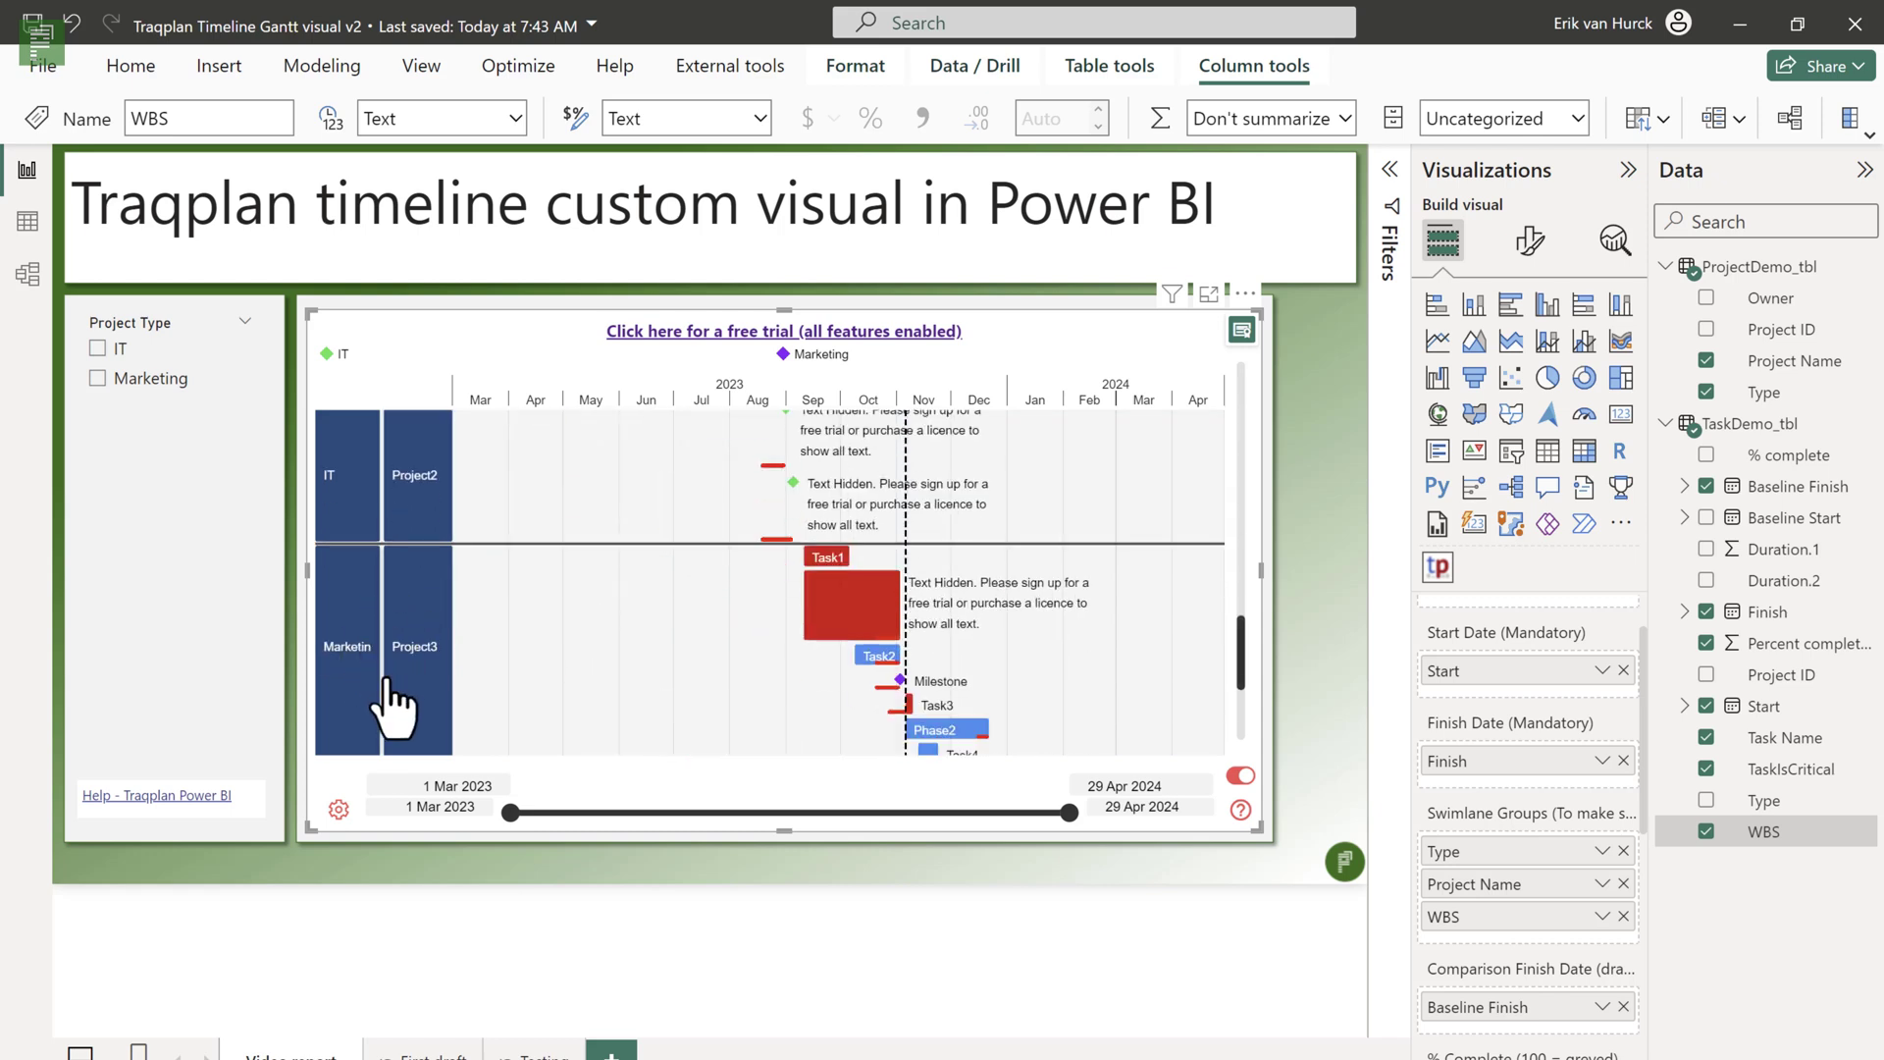
scroll(420, 648, "down", 3)
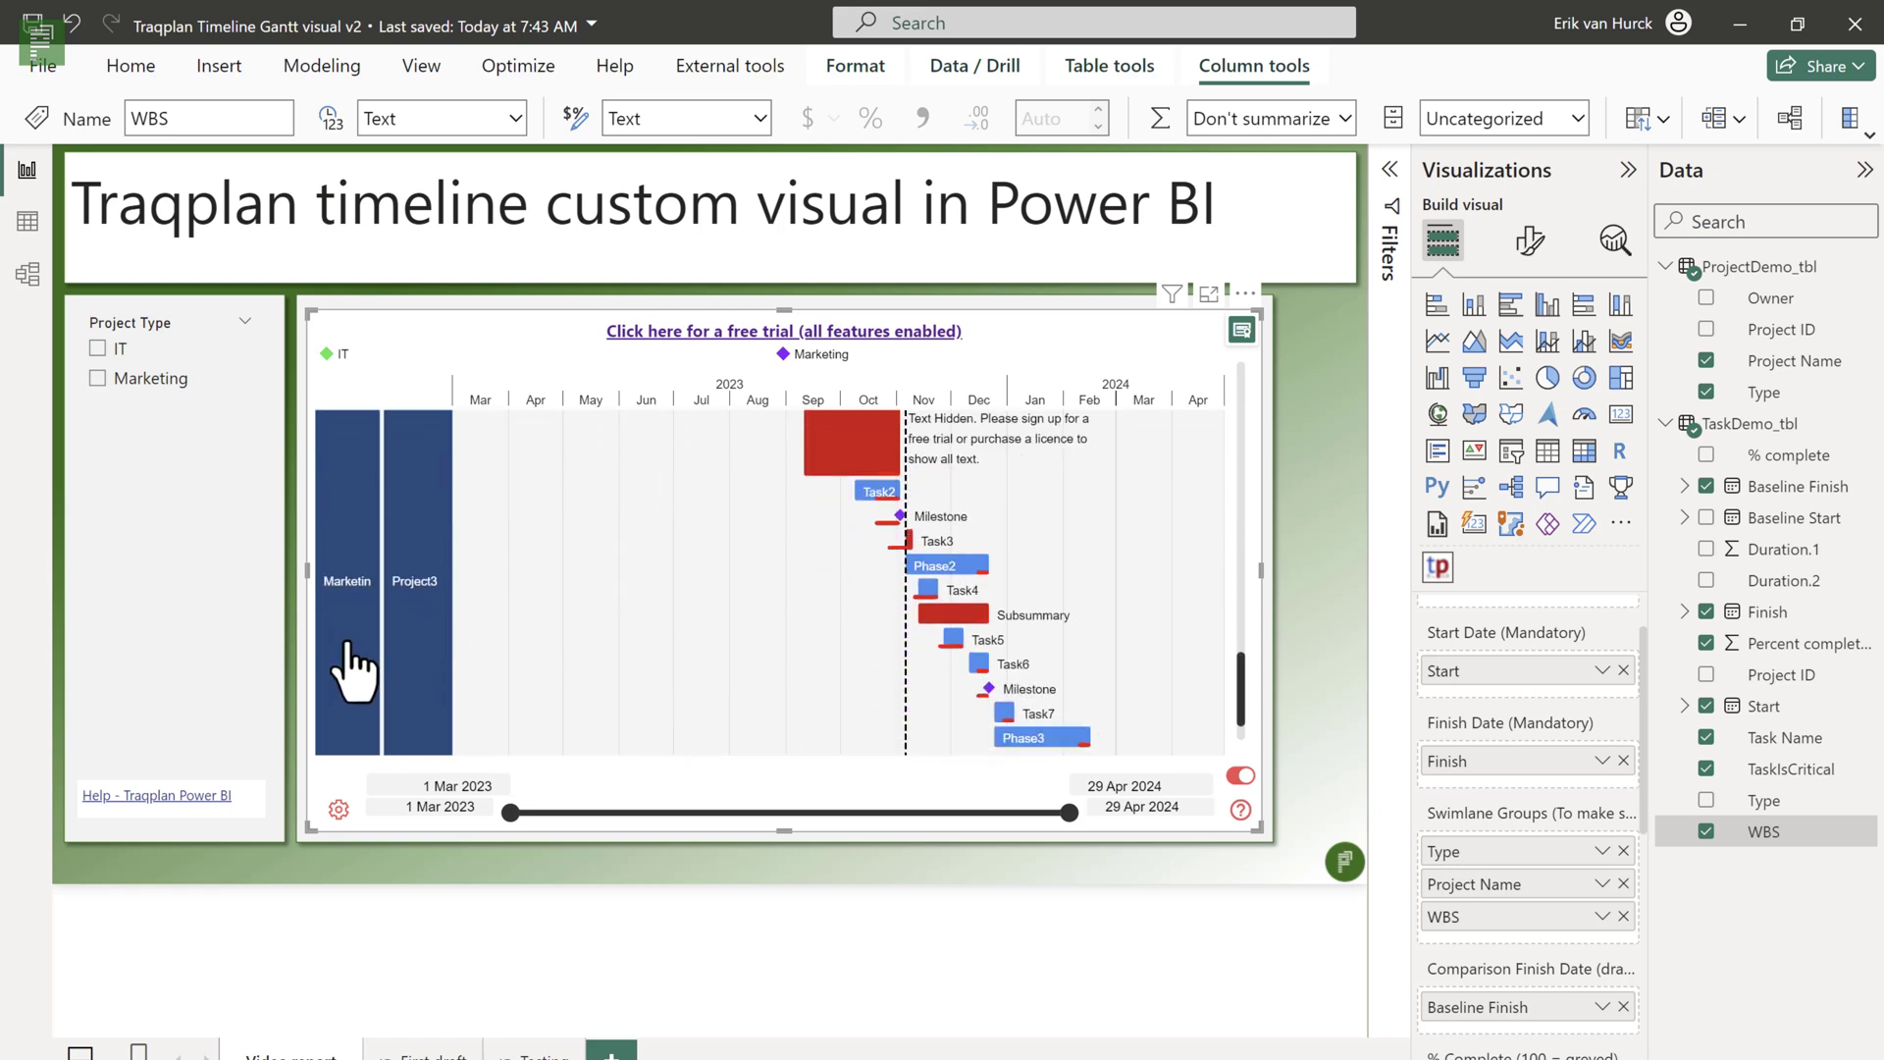
scroll(469, 695, "down", 2)
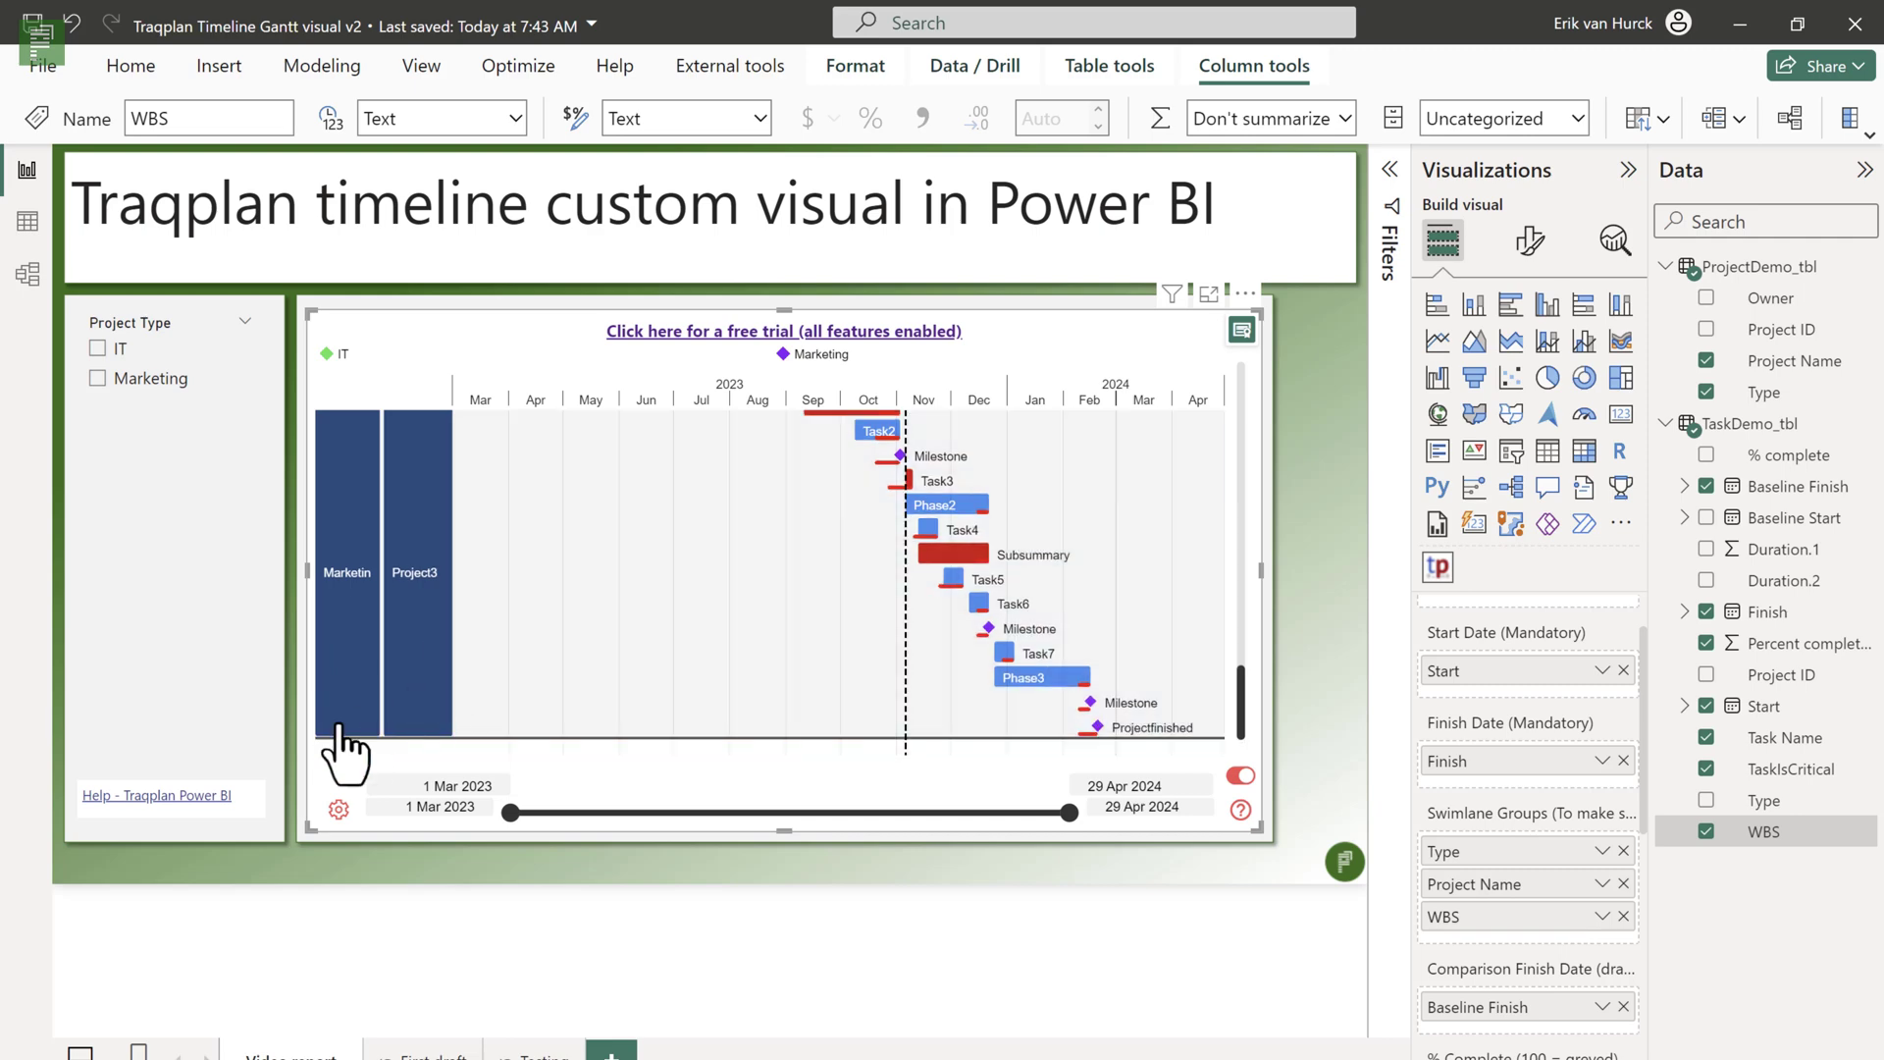
- Set the timeline's swimlane outline level to 2 to show the Phase1, Phase2 and Phase3 lanes
left_click(338, 809)
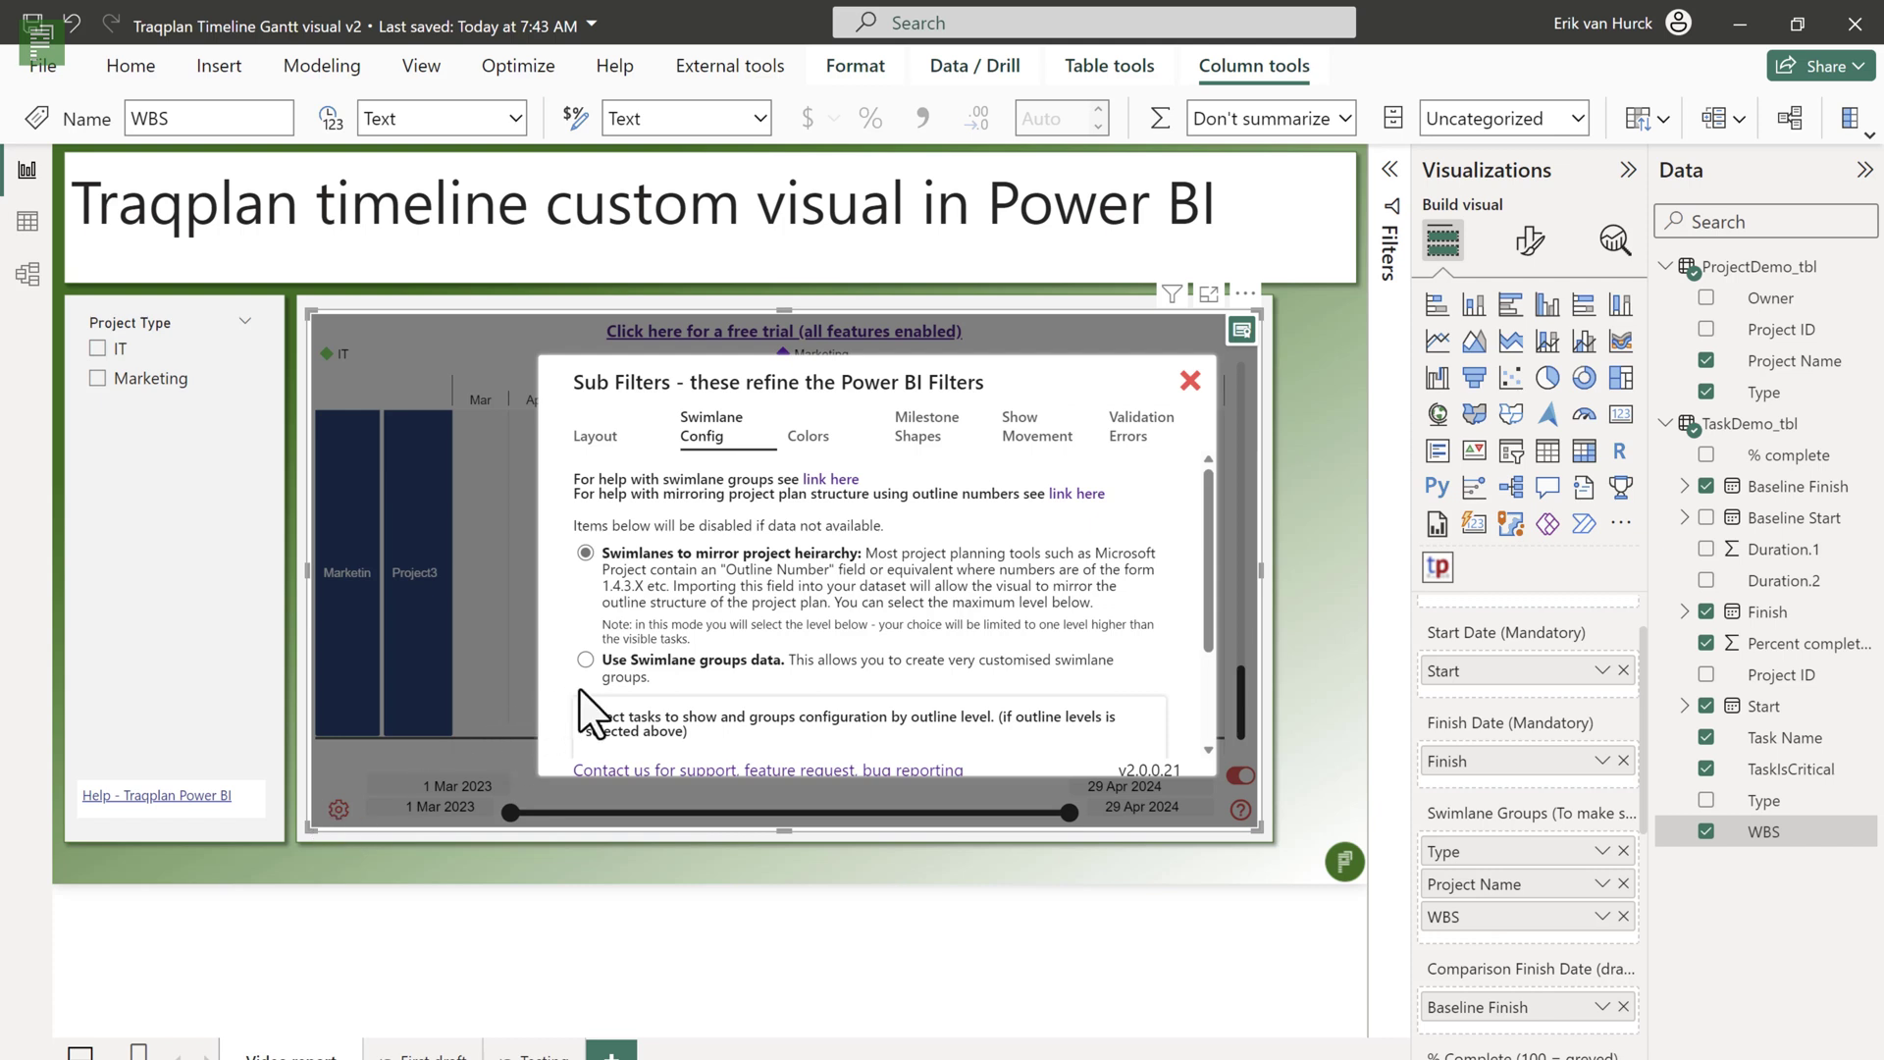
scroll(601, 684, "down", 2)
scroll(588, 660, "down", 1)
left_click(604, 632)
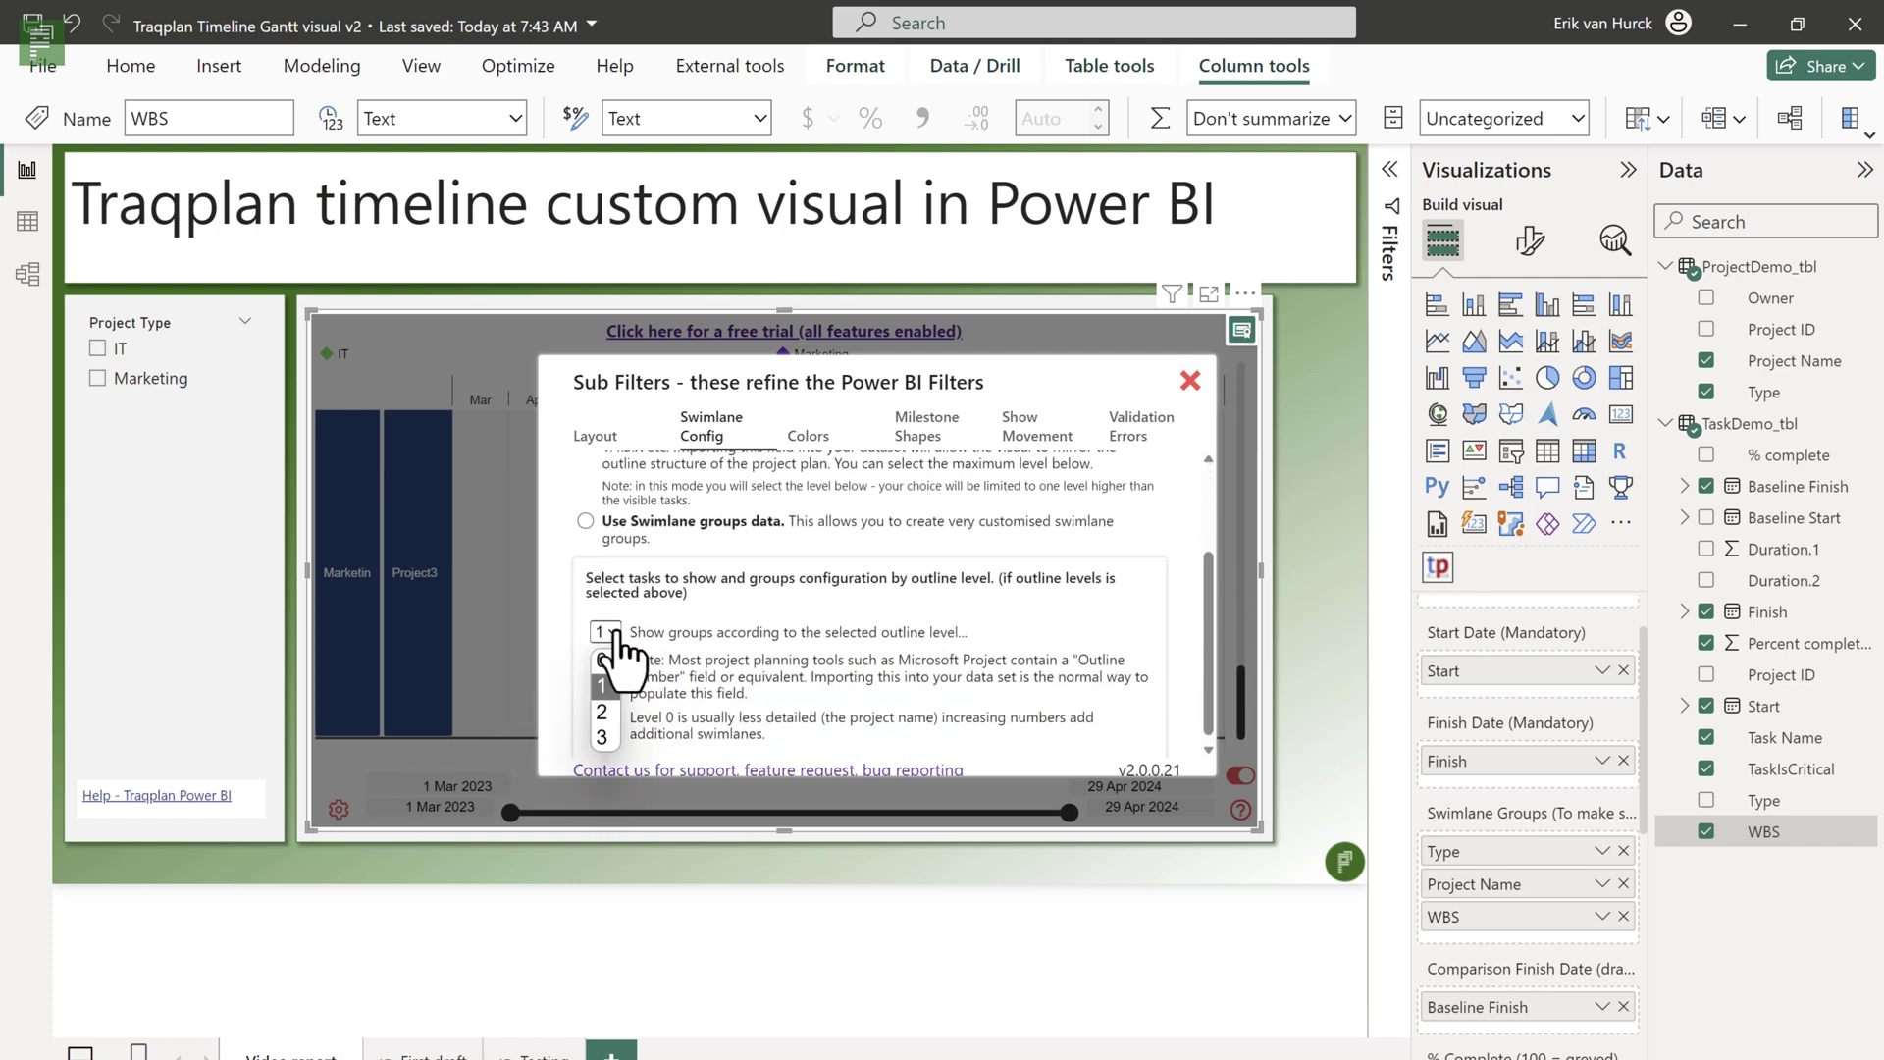
left_click(601, 712)
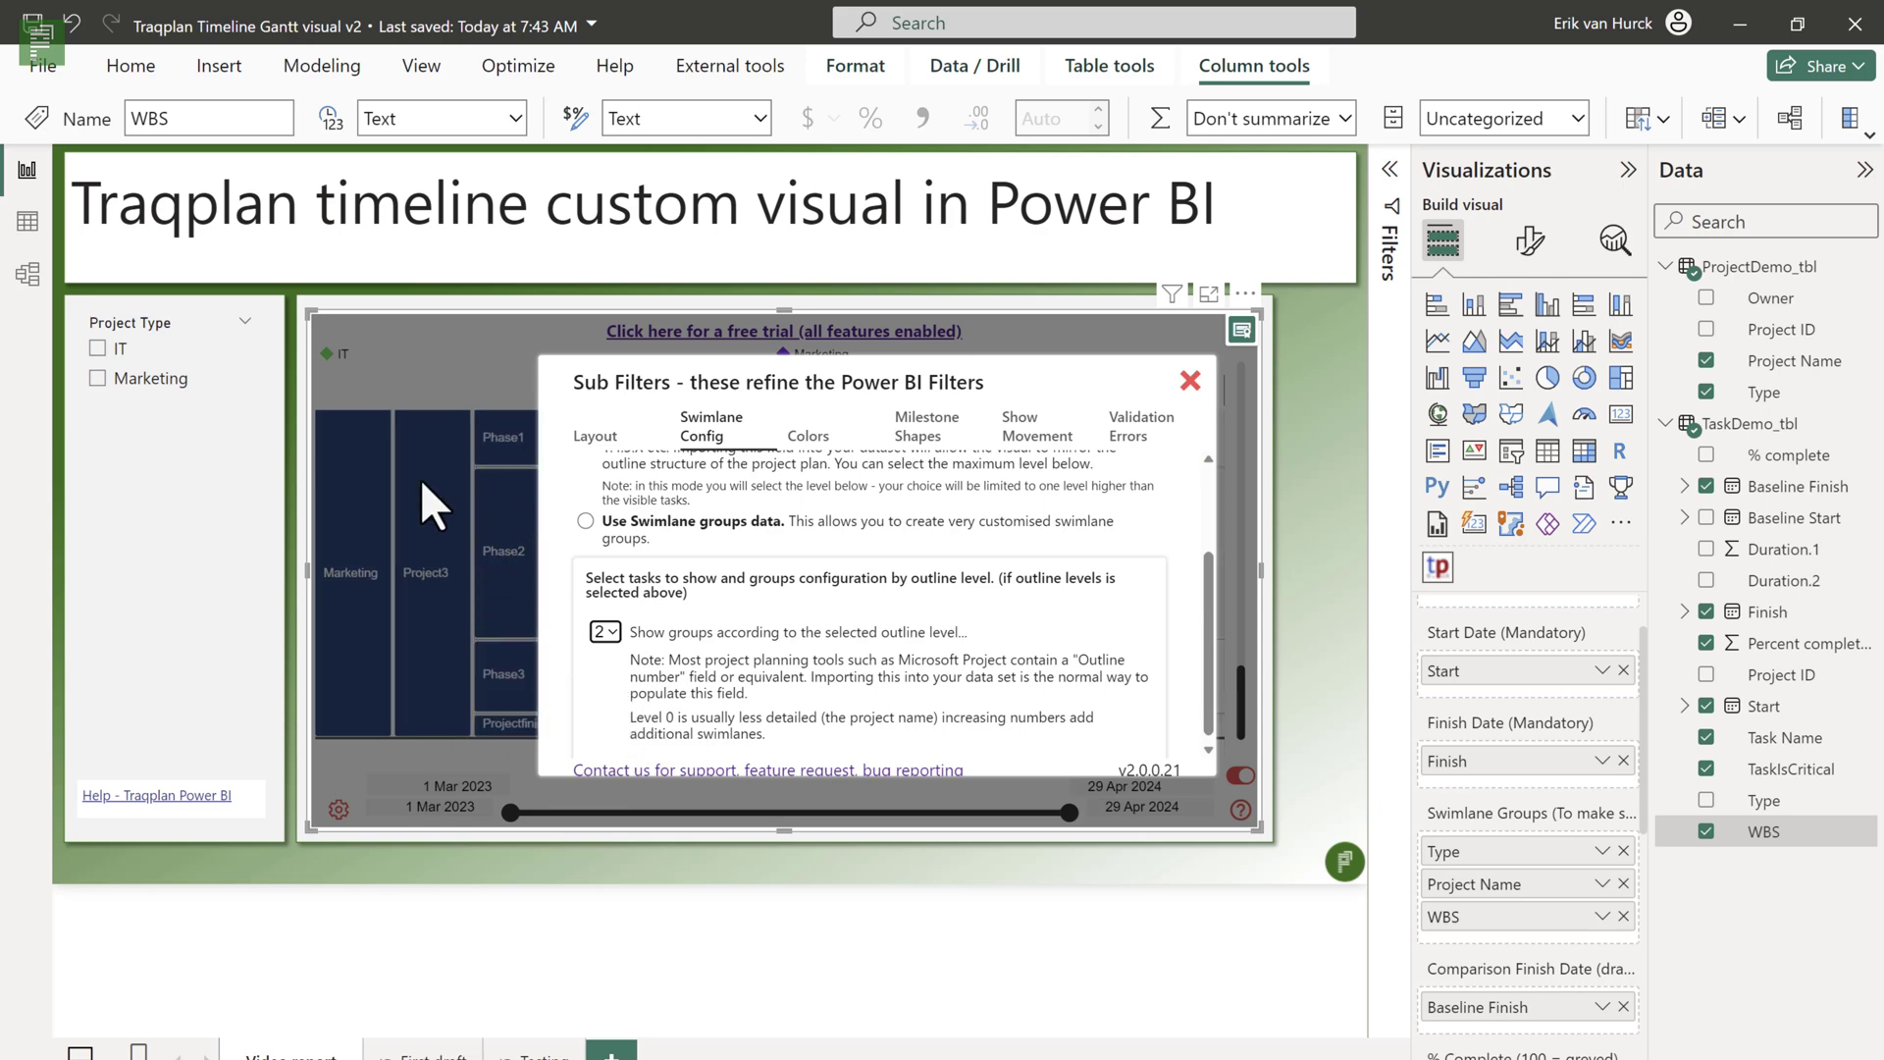
left_click(605, 632)
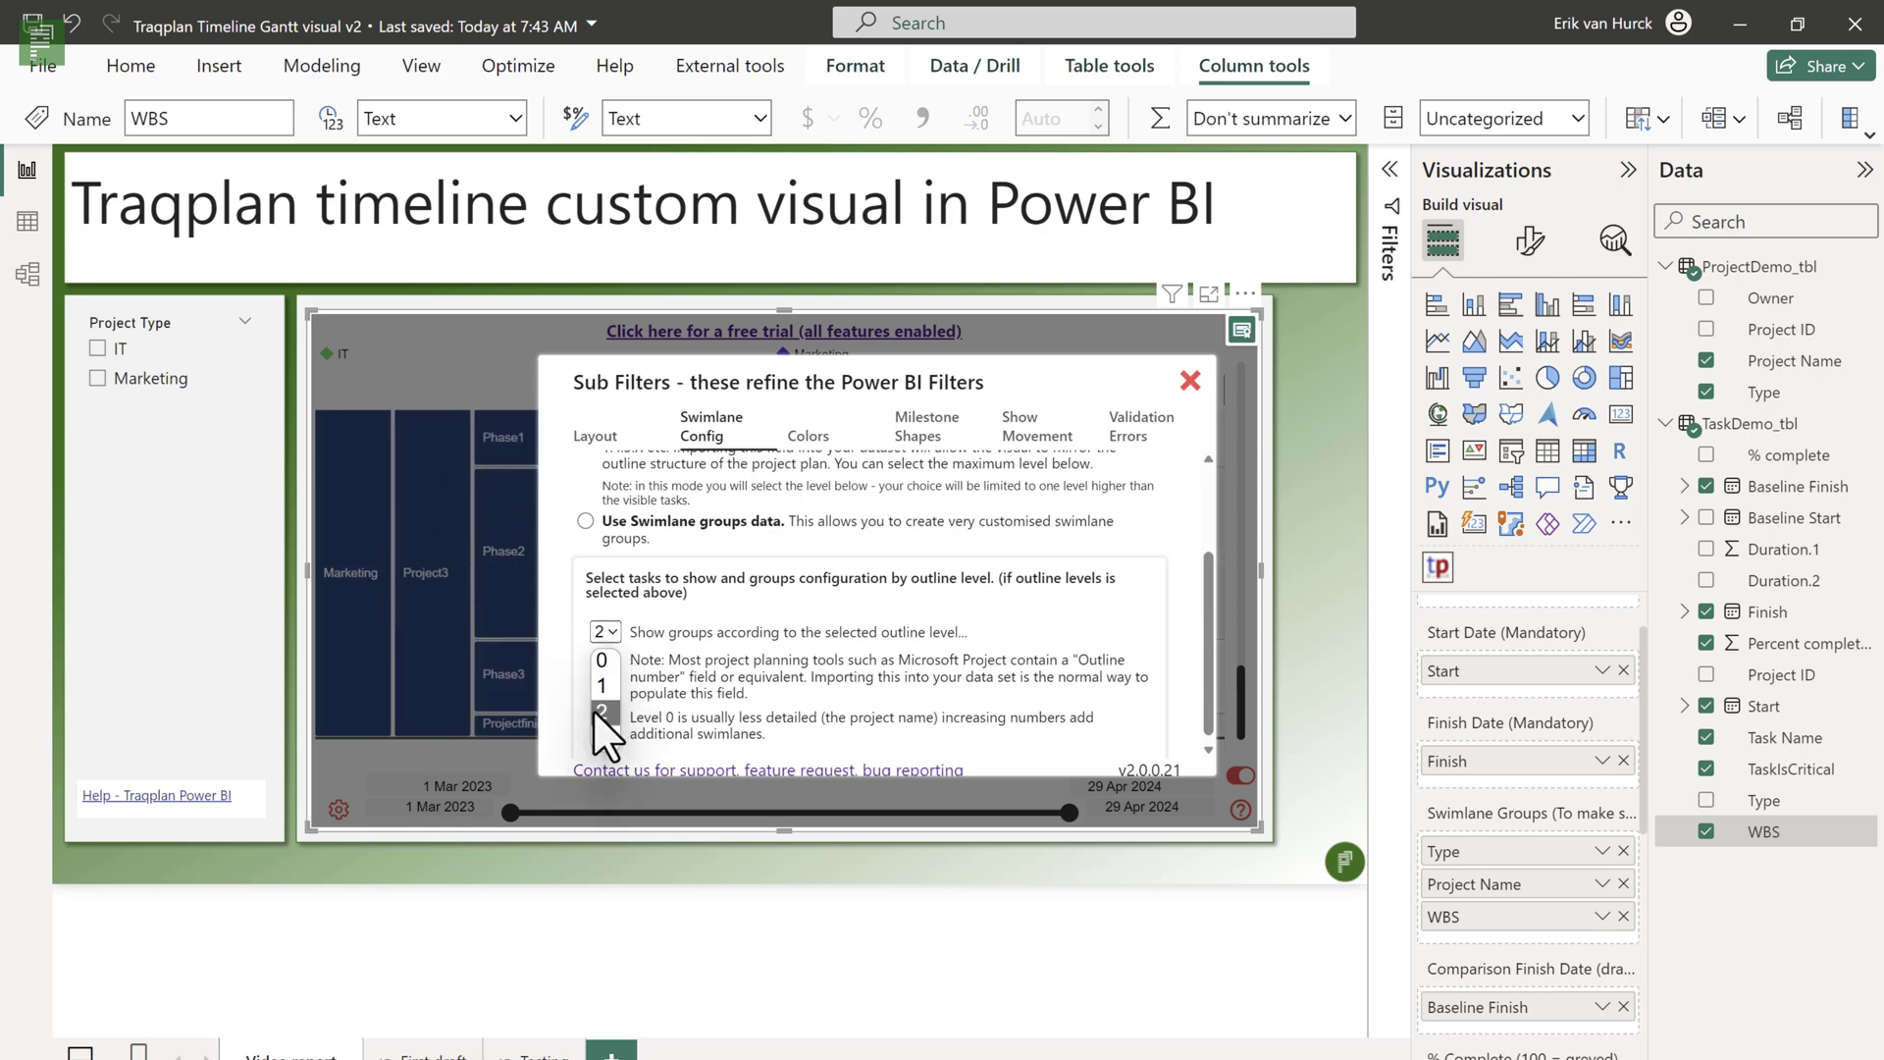
left_click(621, 660)
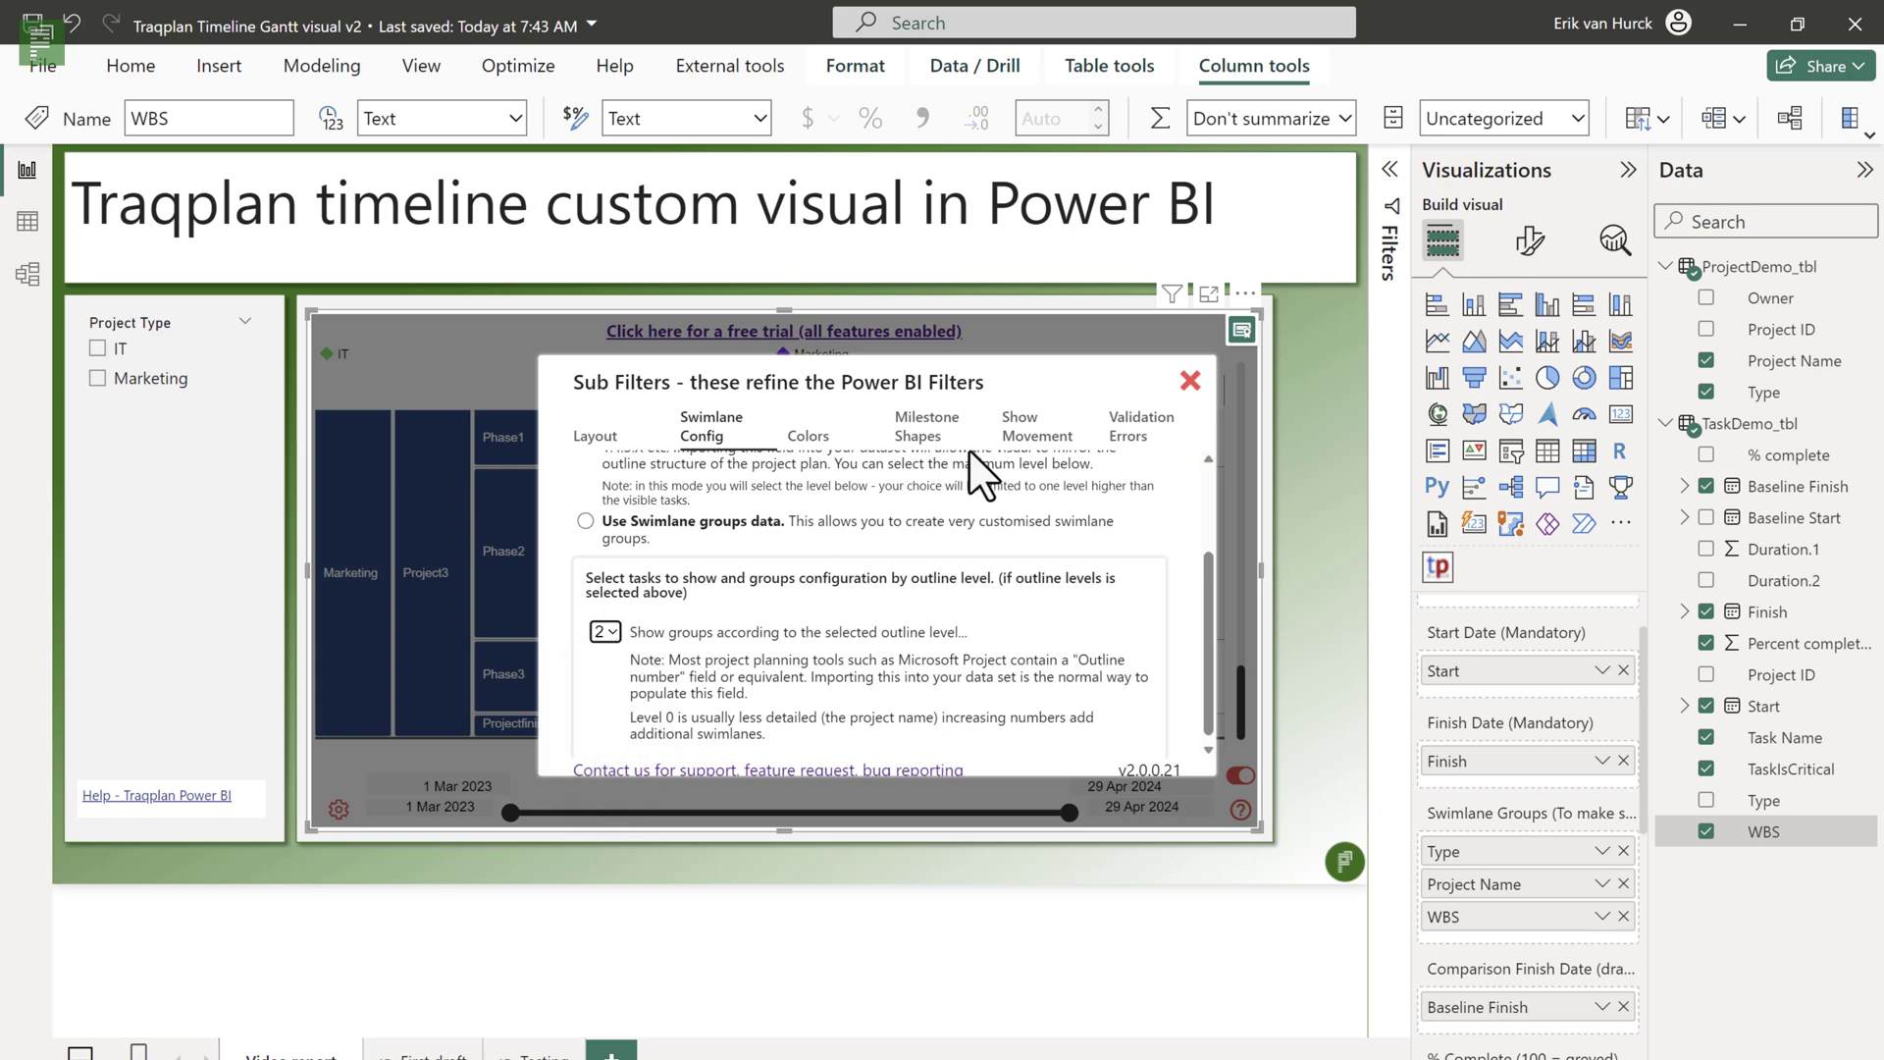
left_click(1190, 380)
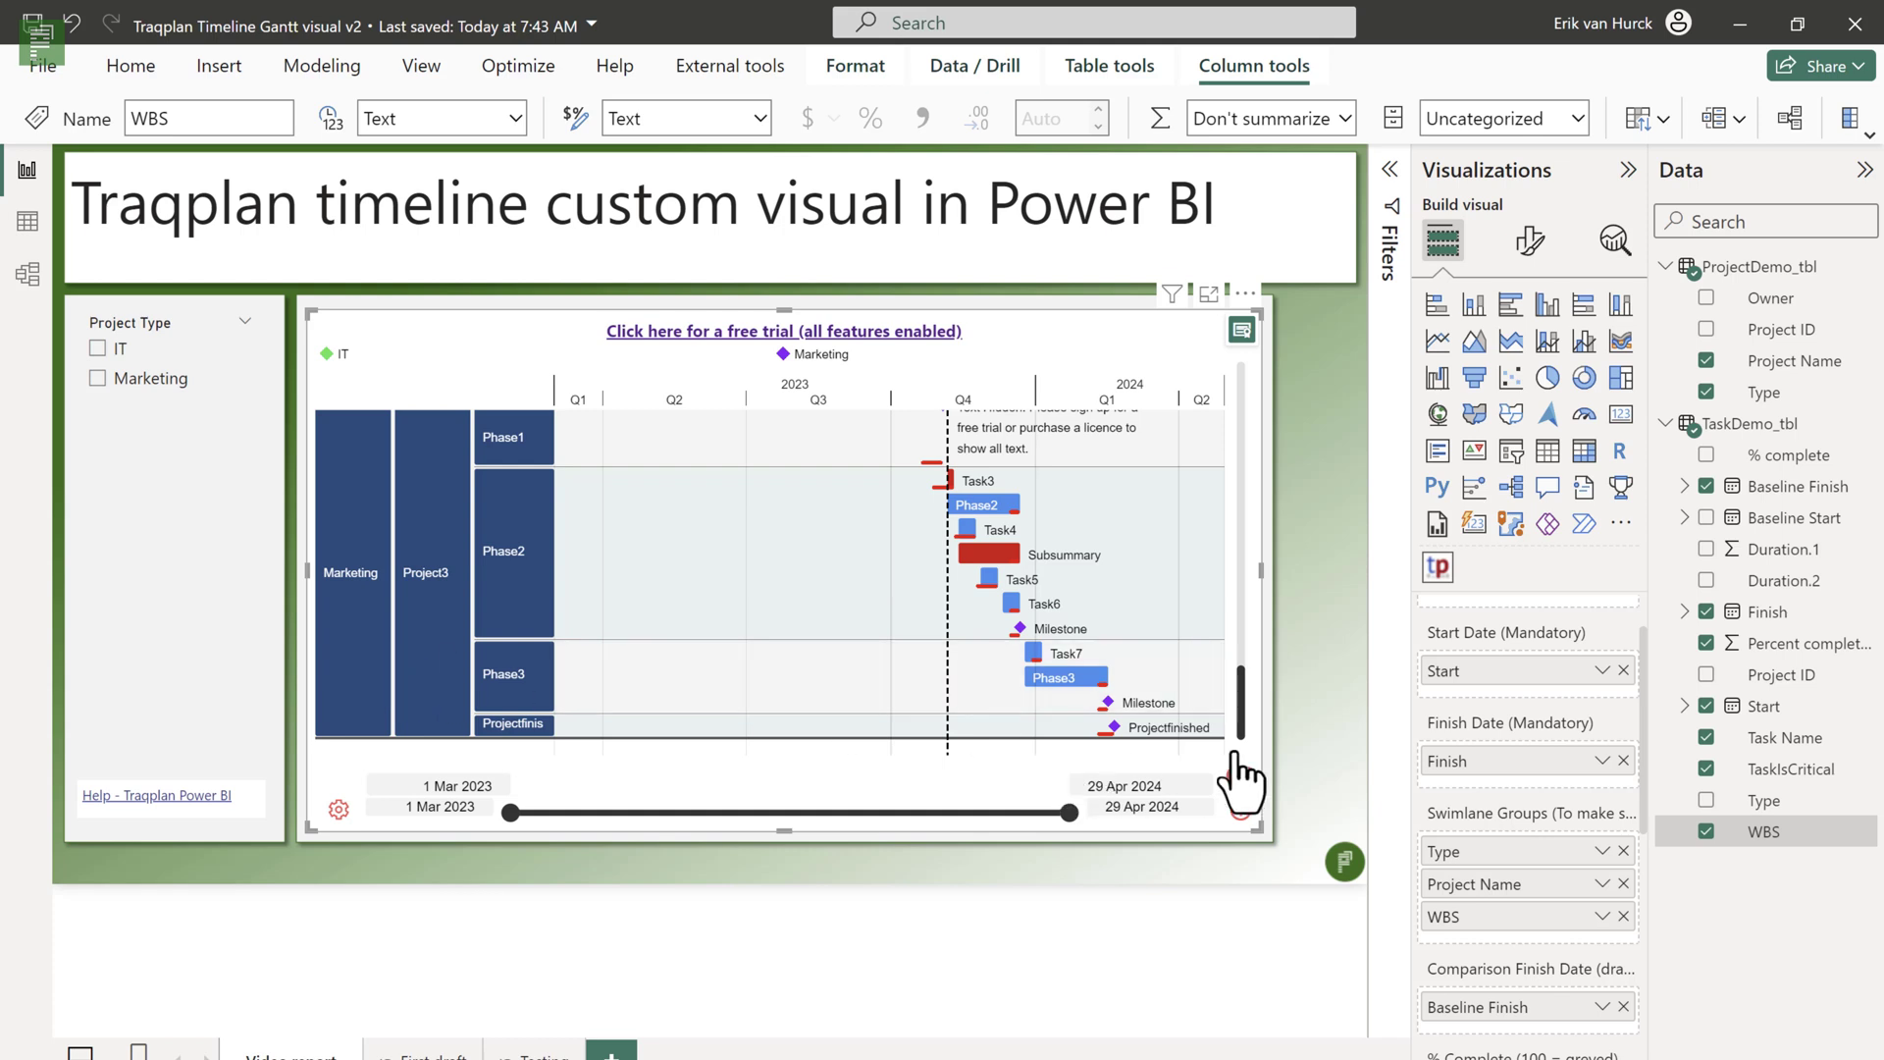
- Drive milestone shape by TaskIsCritical, making critical (Yes) milestones Star
scroll(1512, 828, "down", 1)
scroll(1516, 844, "down", 5)
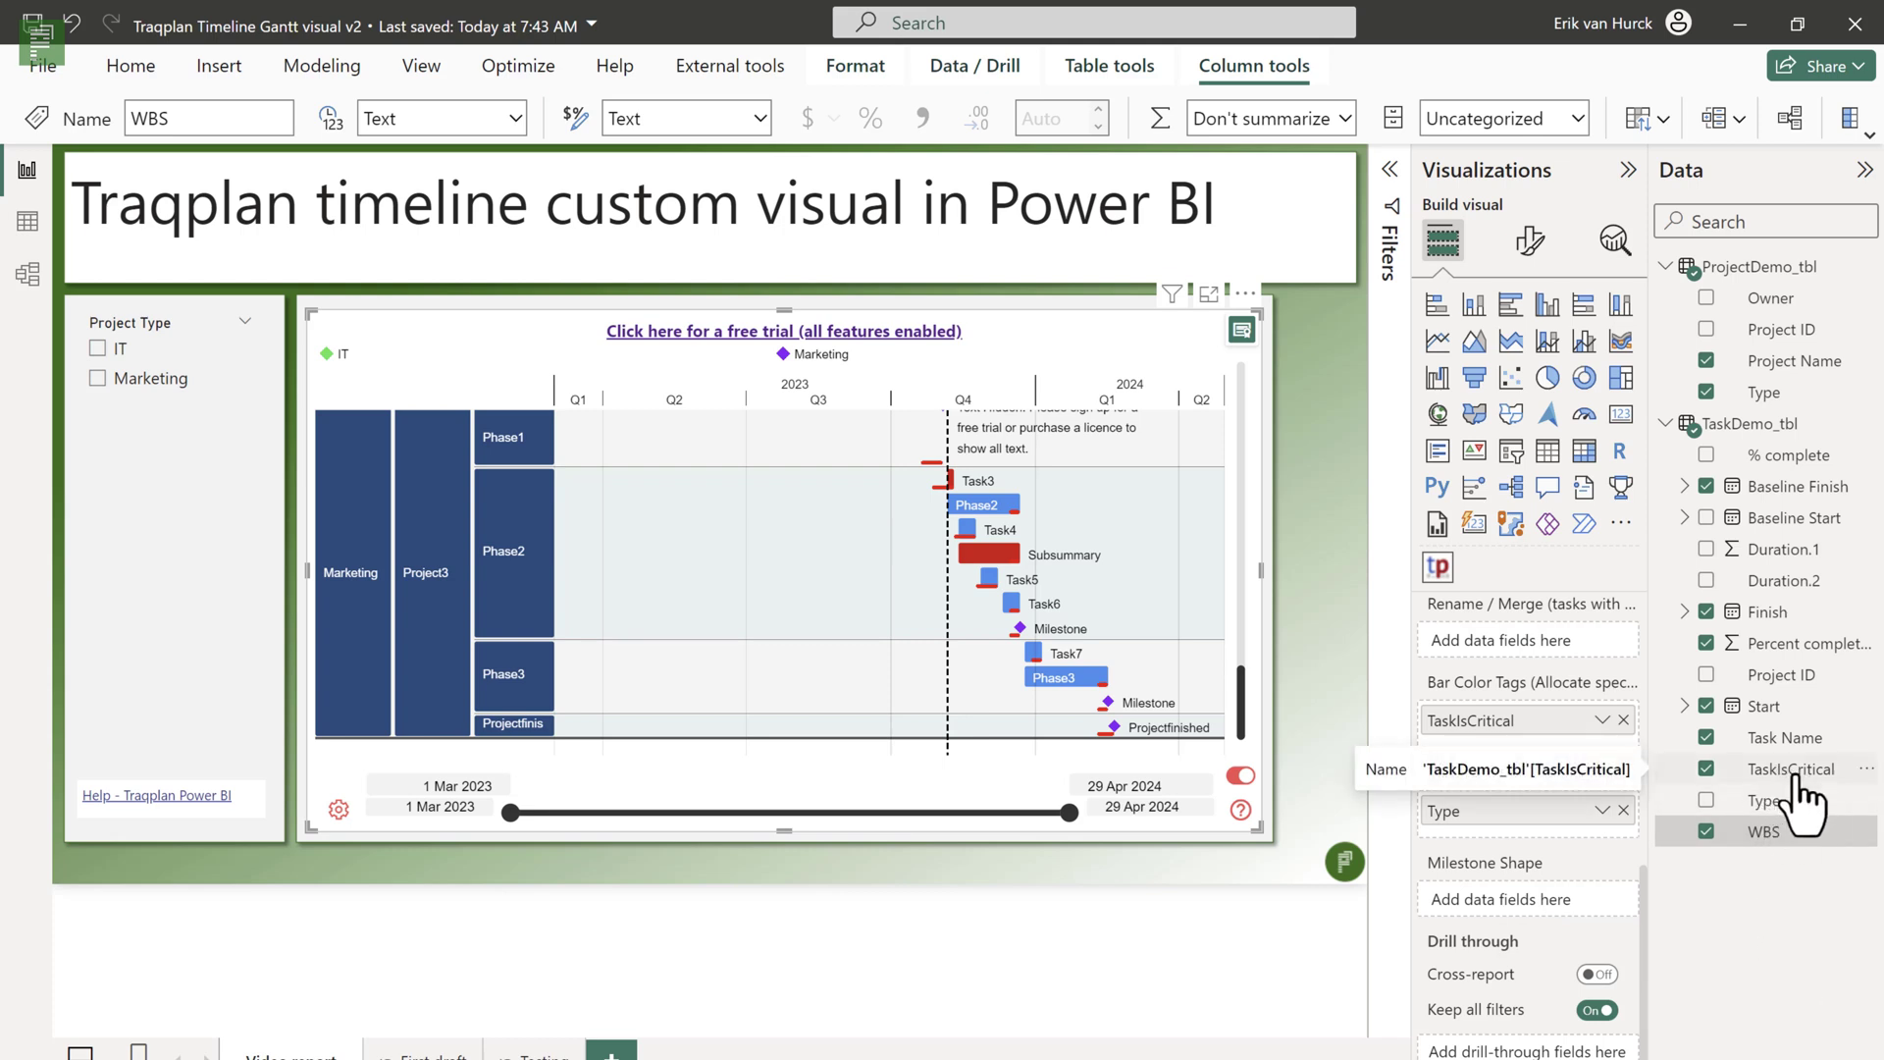
left_click_drag(1796, 777, 1559, 905)
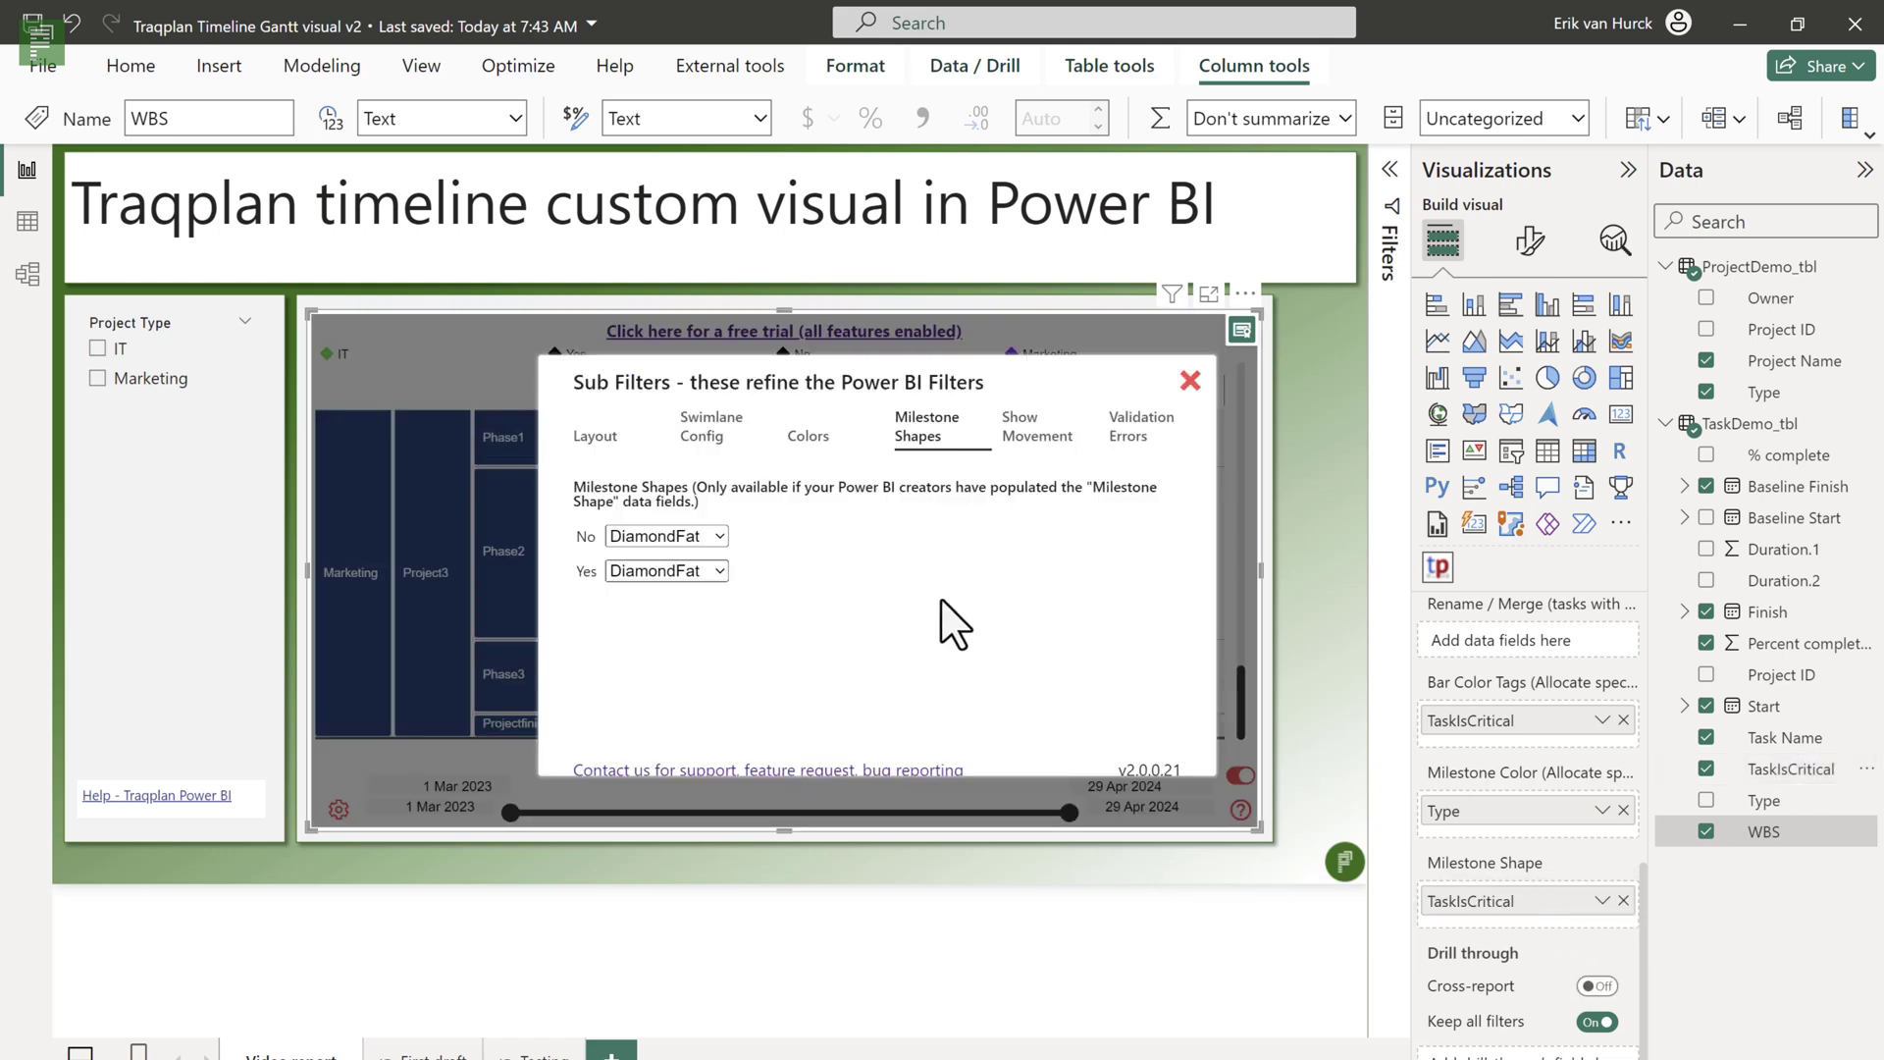
left_click(682, 570)
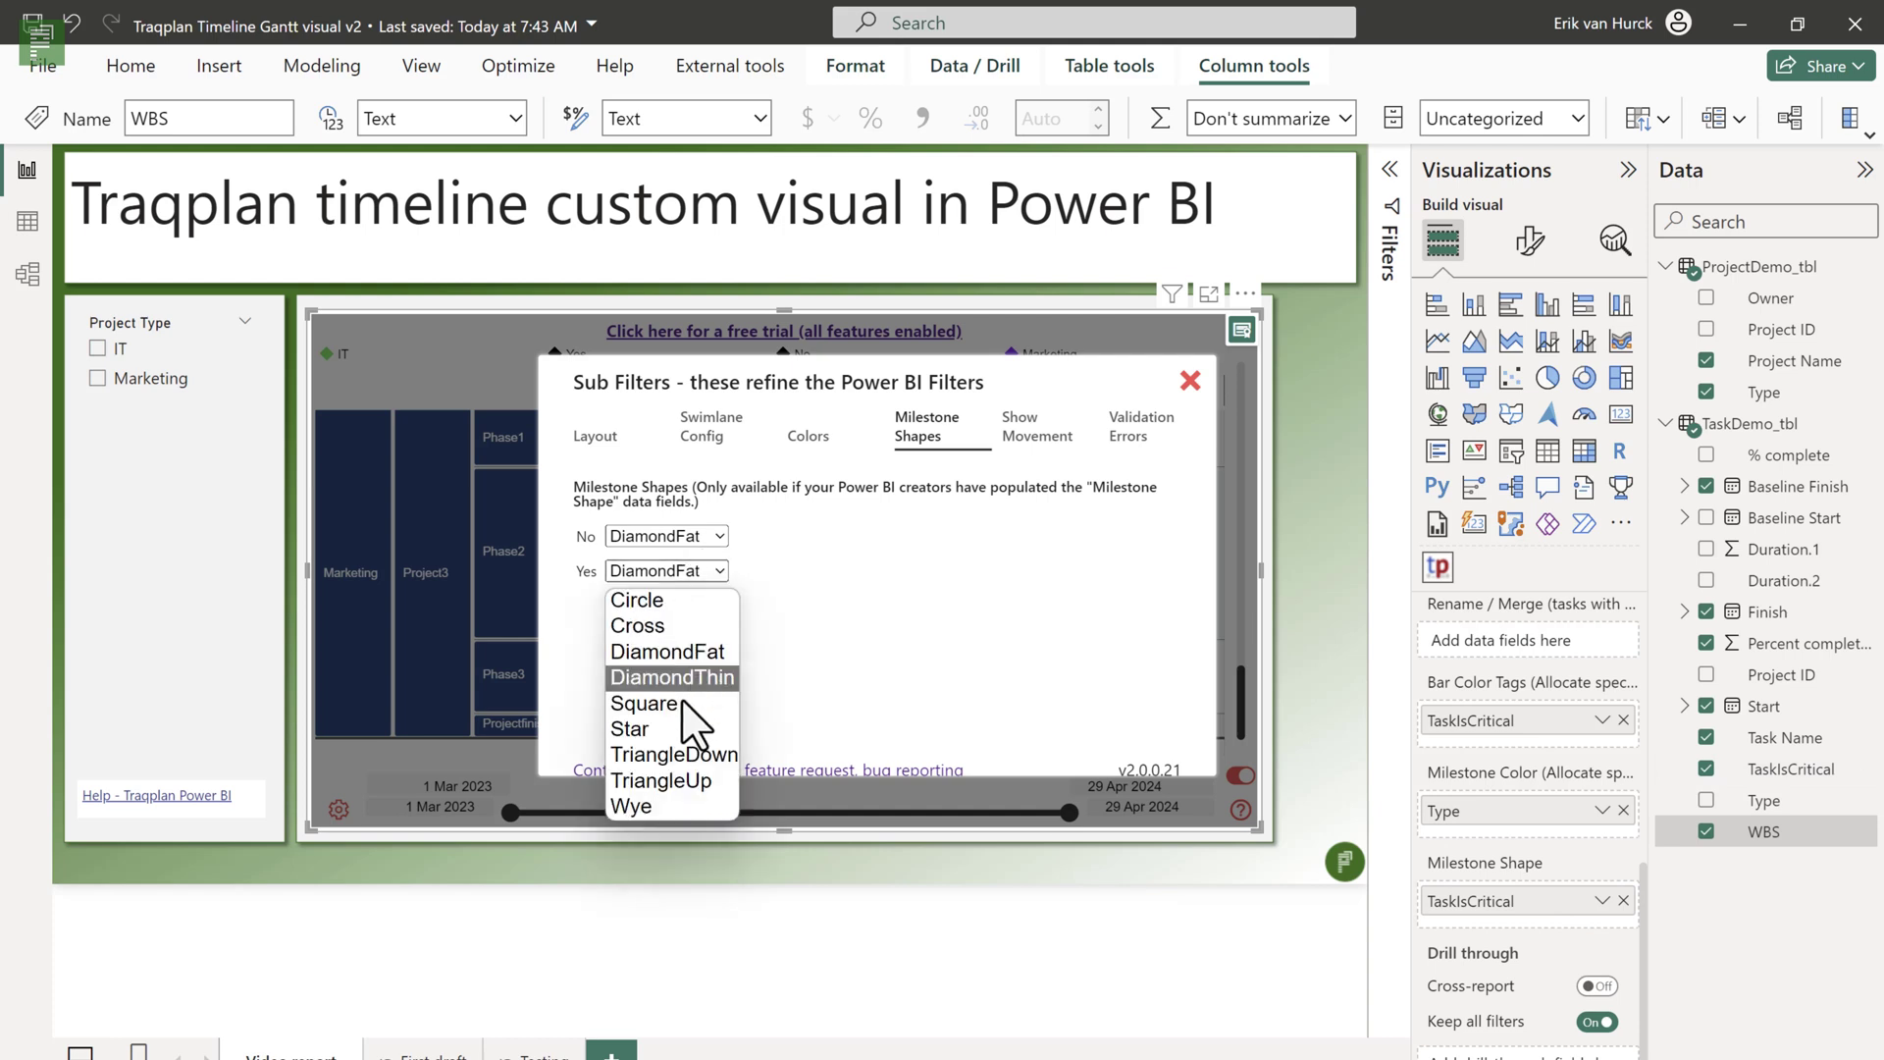
left_click(671, 738)
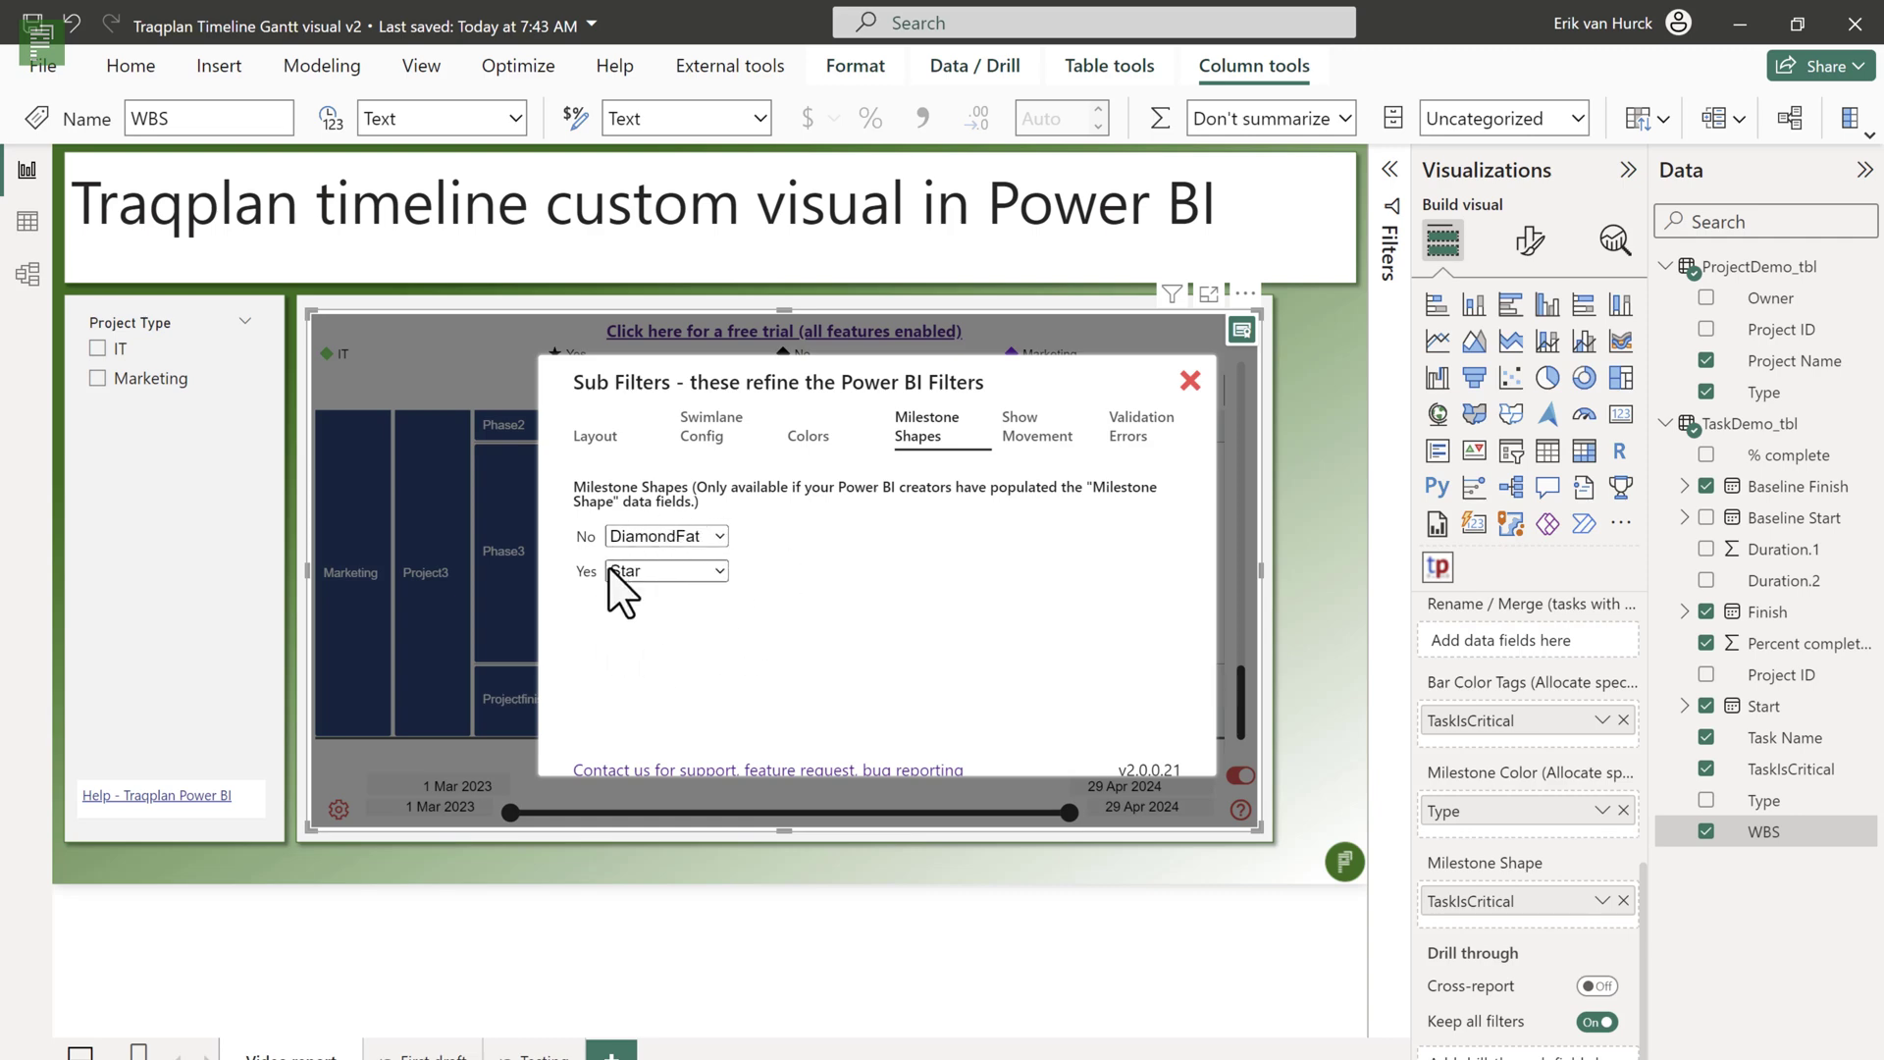
- Close the visual settings and scroll the timeline to check the star-shaped critical milestones
left_click(1190, 379)
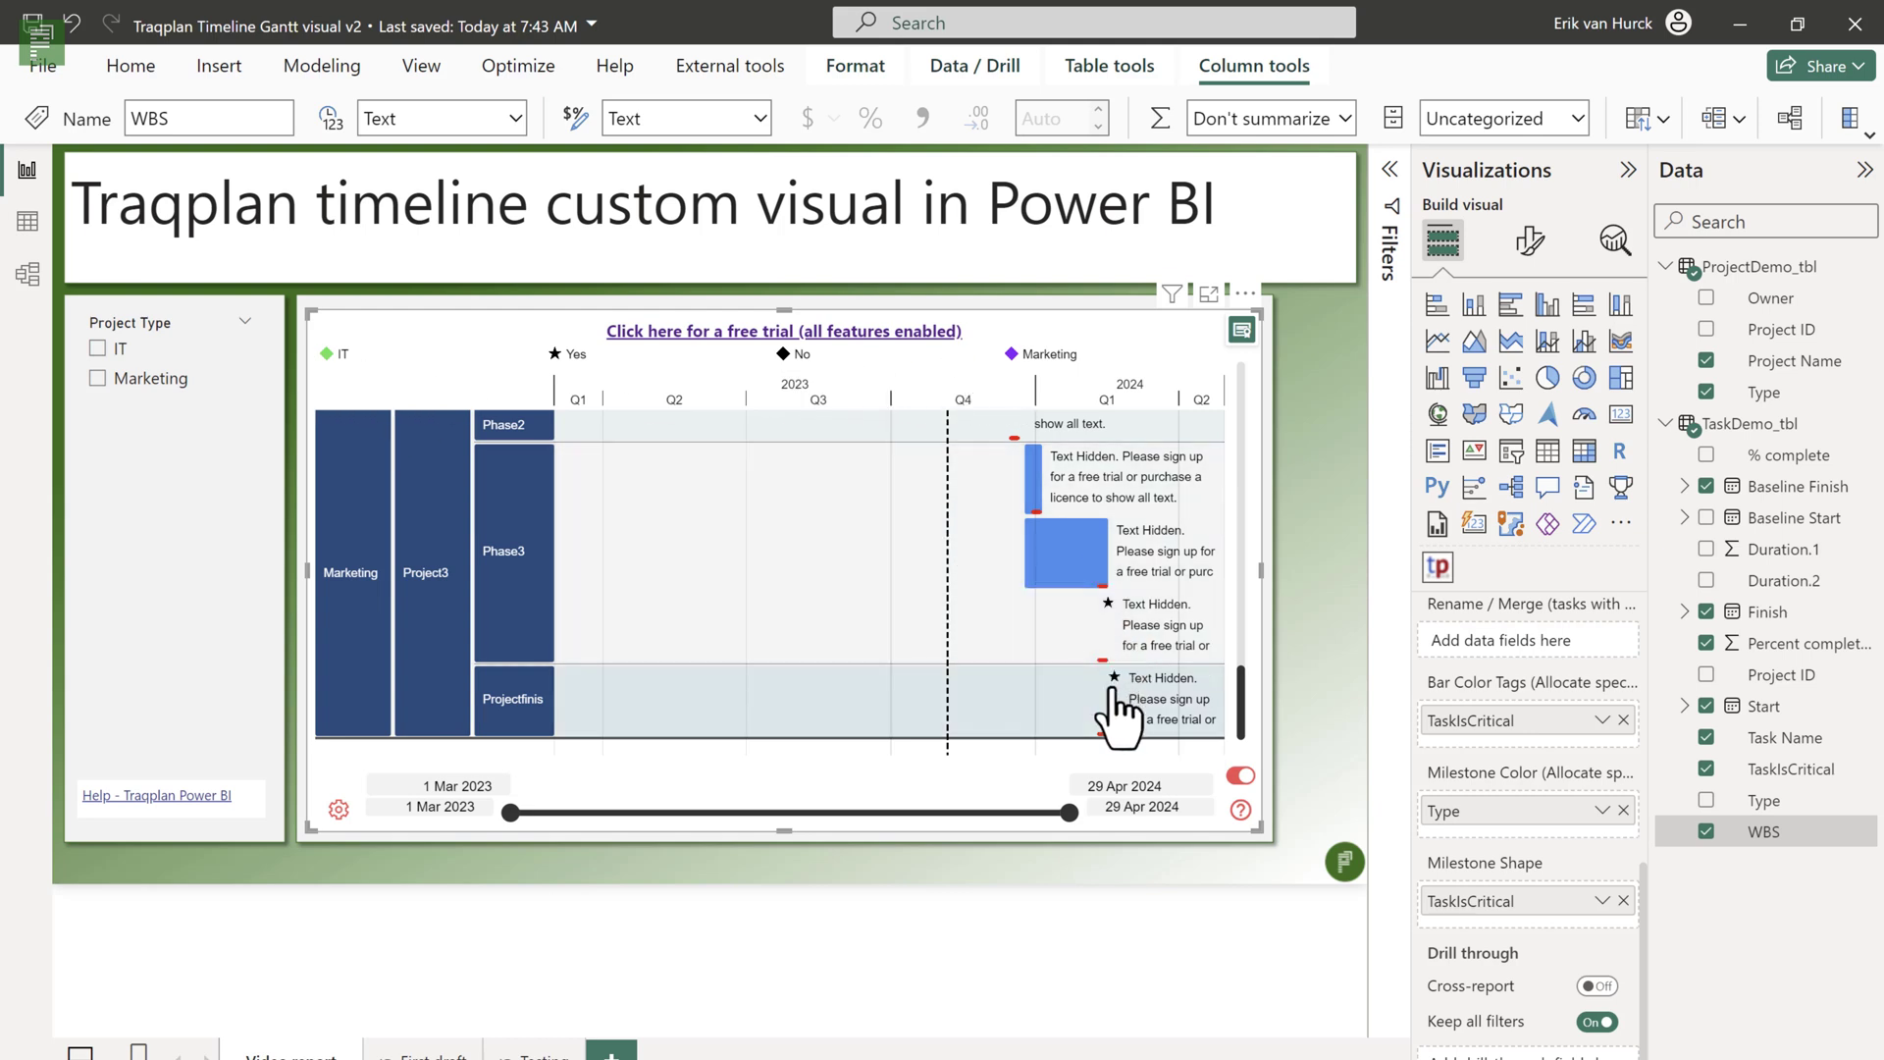
scroll(1114, 711, "up", 5)
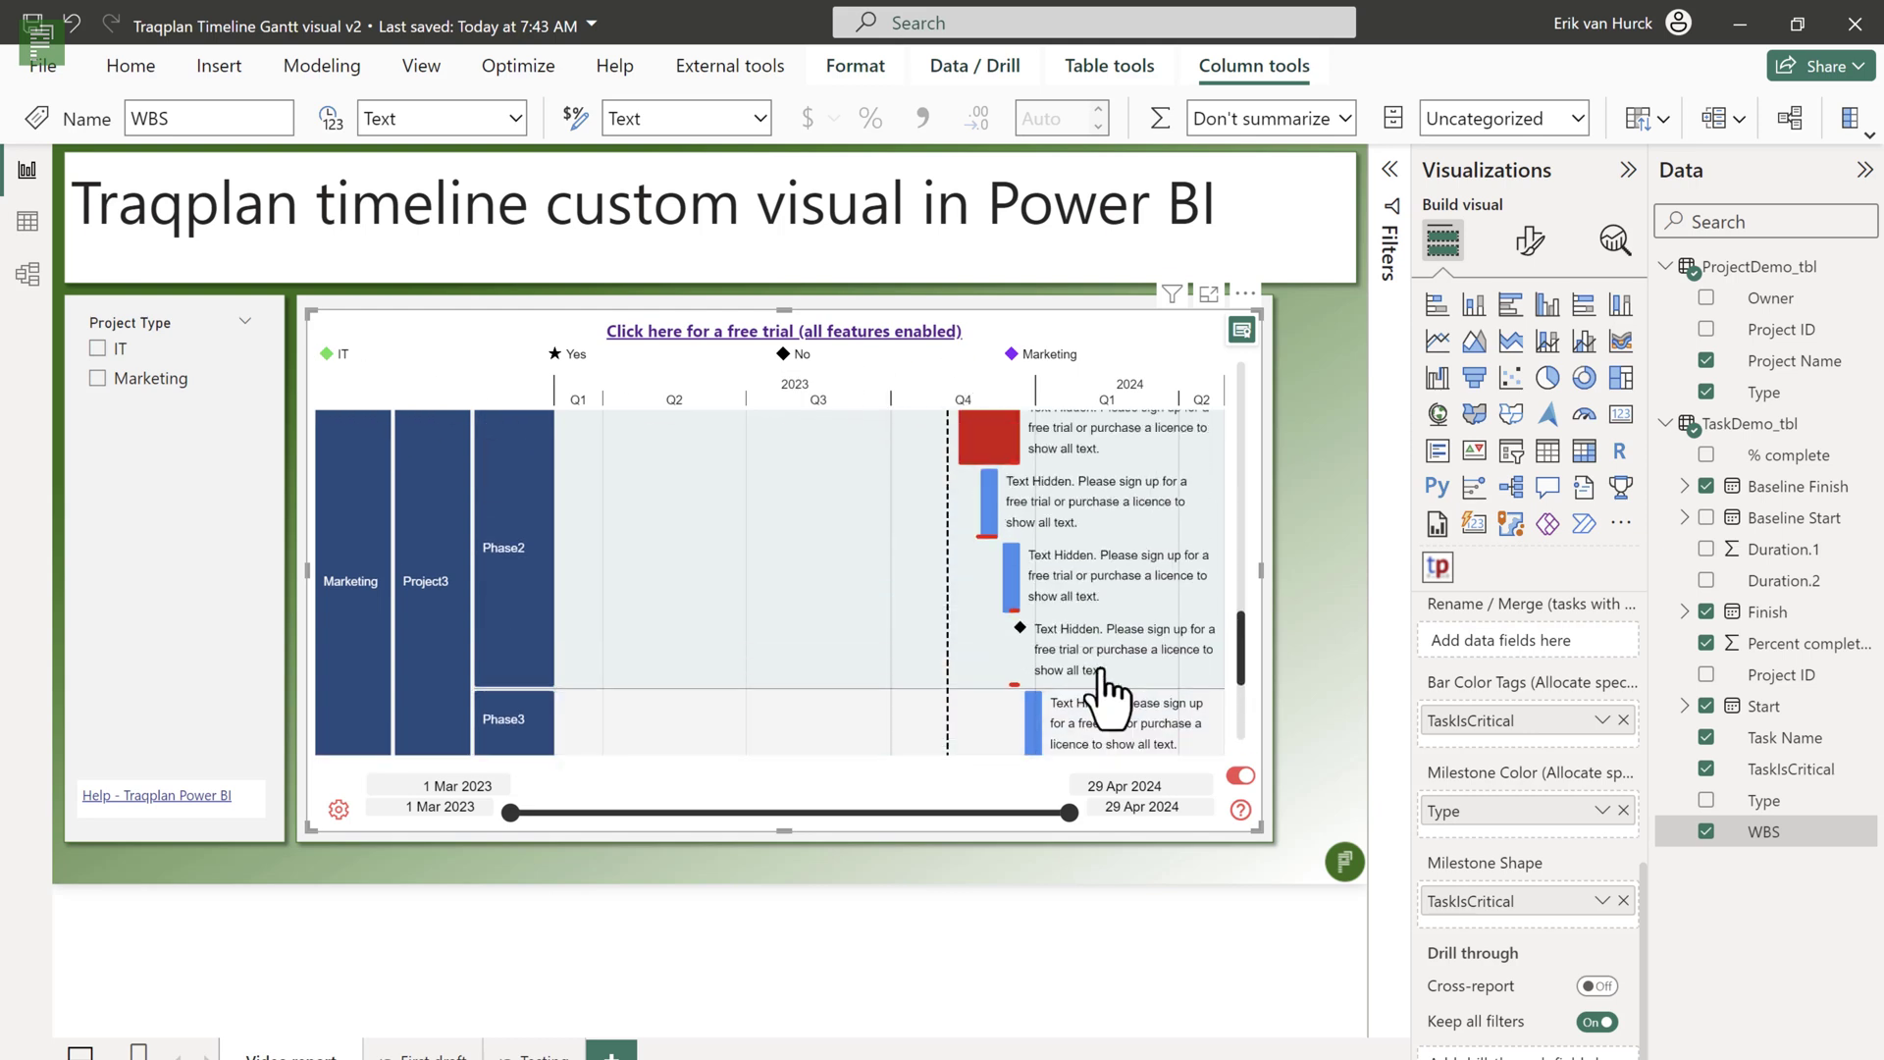